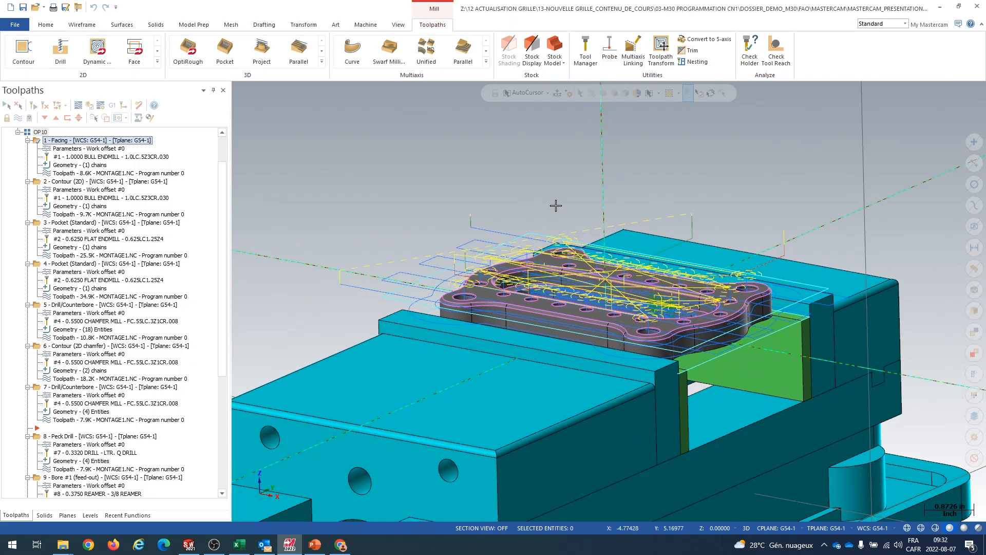
scroll(556, 205, "up", 2)
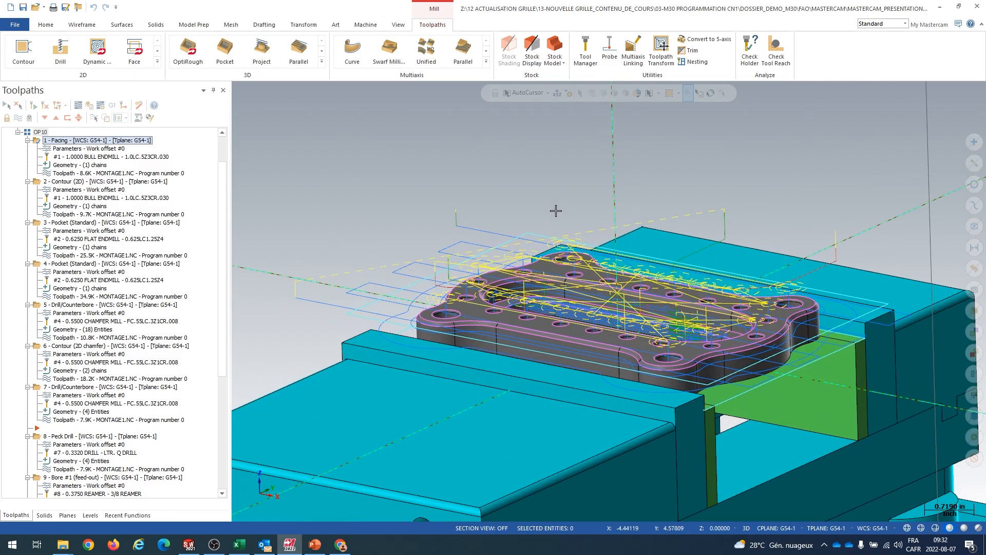
scroll(556, 210, "down", 1)
scroll(560, 217, "up", 3)
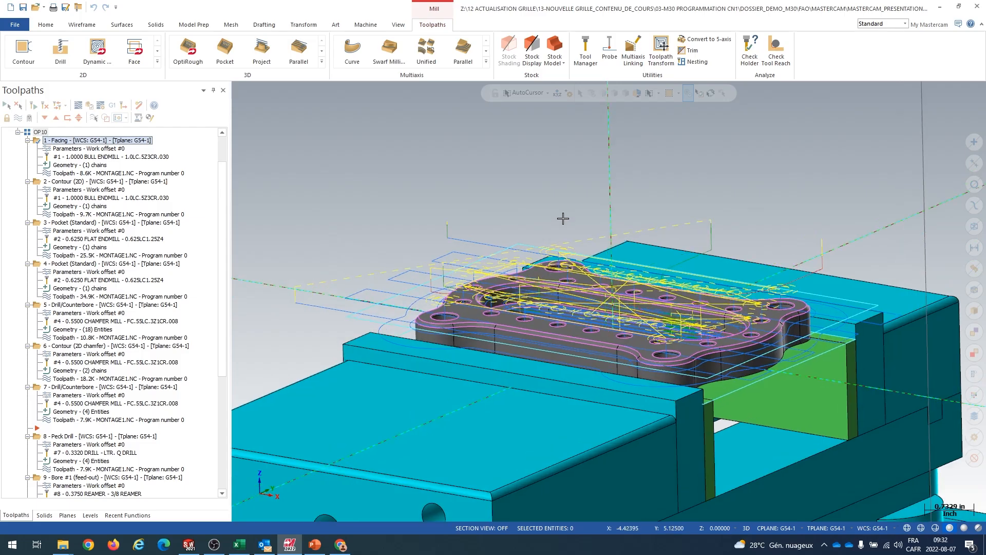
scroll(563, 218, "up", 1)
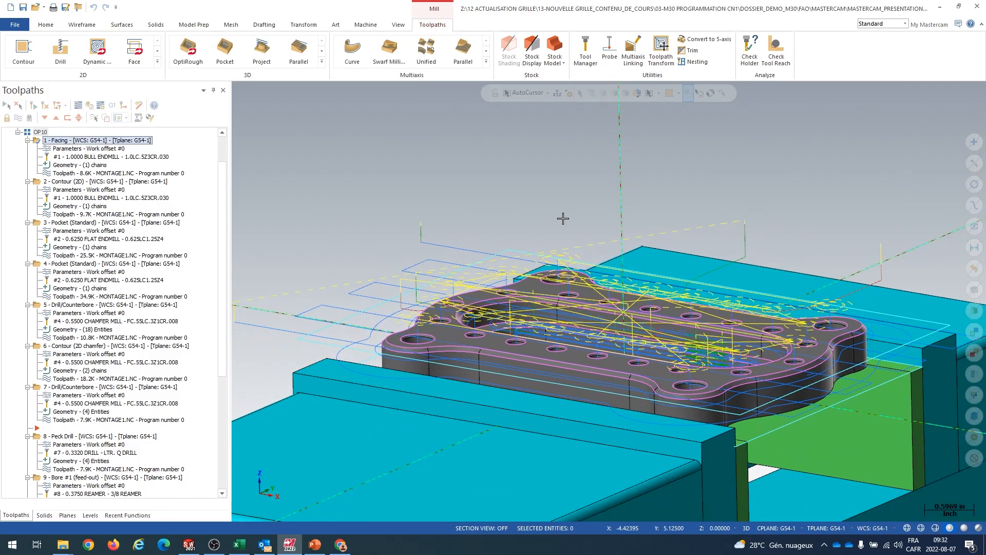
middle_click_drag(554, 216, 556, 217)
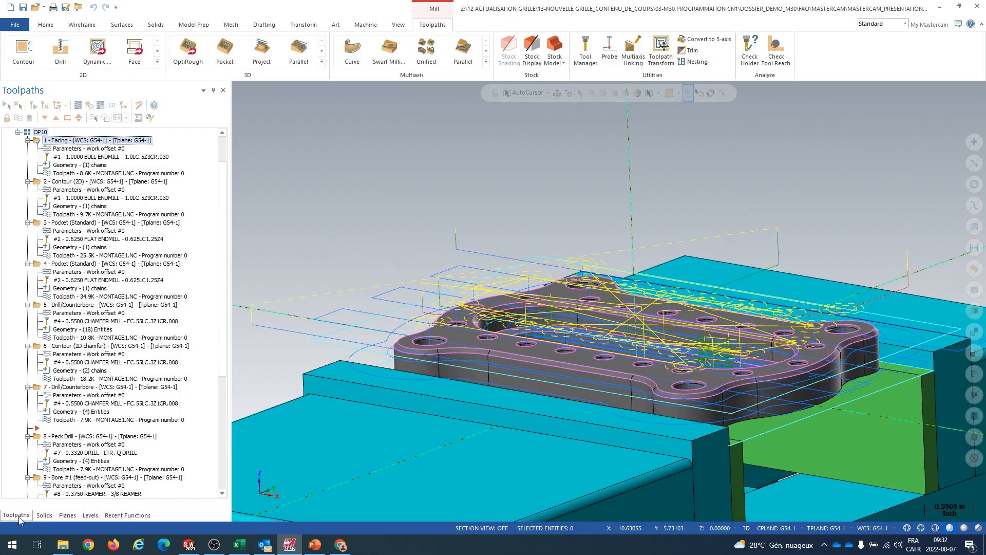
Collapse the OP10 group and create a new toolpath group named OP10_DEMO under the MONTAGE1 machine group.
scroll(80, 347, "up", 2)
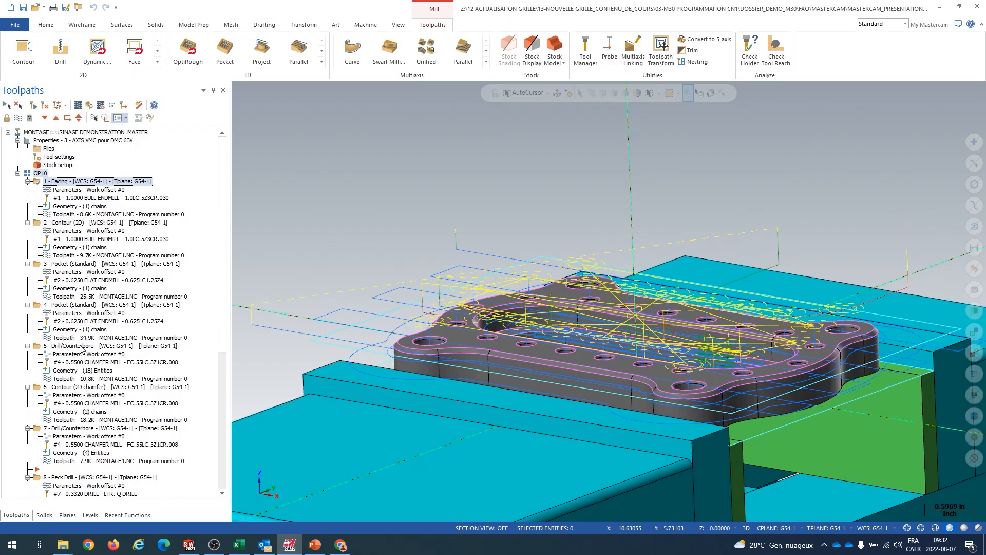
left_click(18, 175)
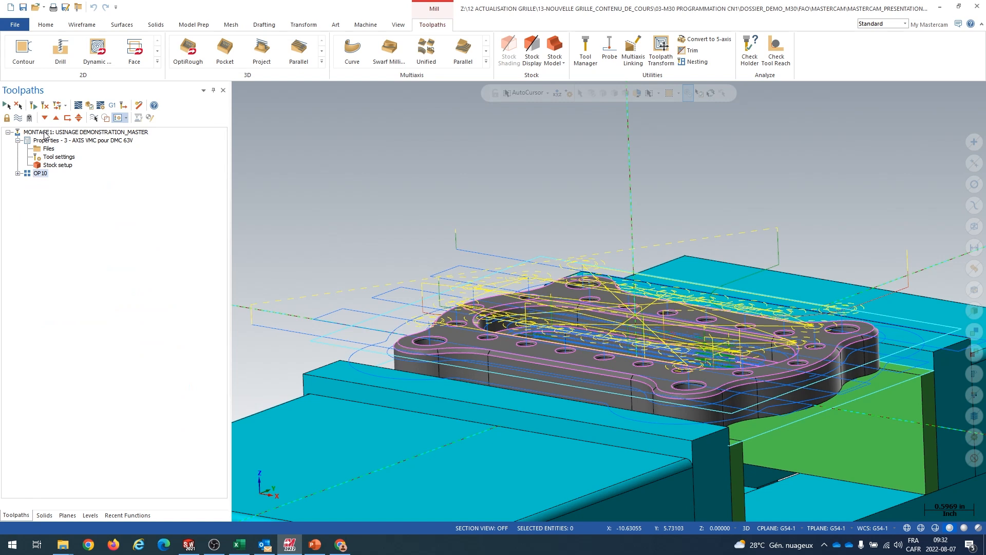
left_click(45, 133)
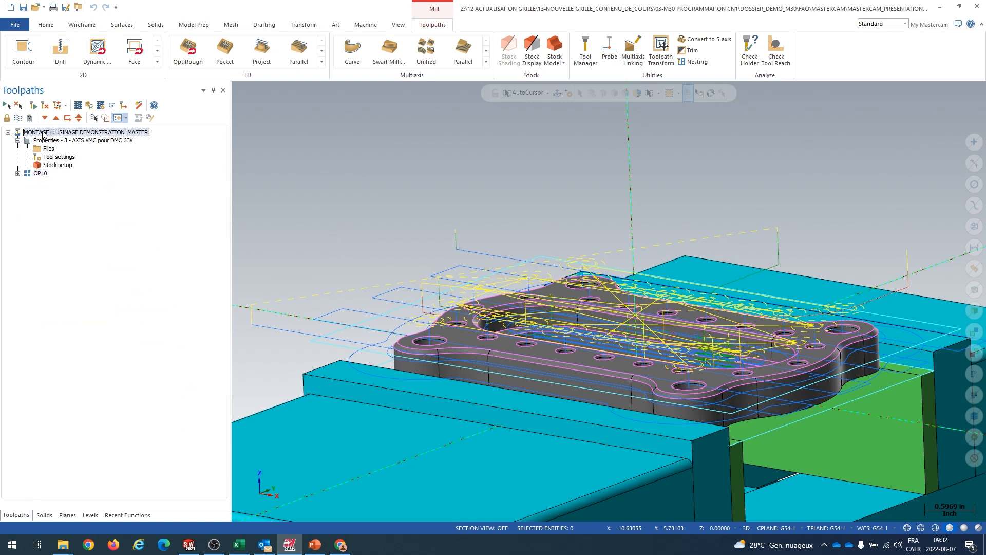
right_click(89, 135)
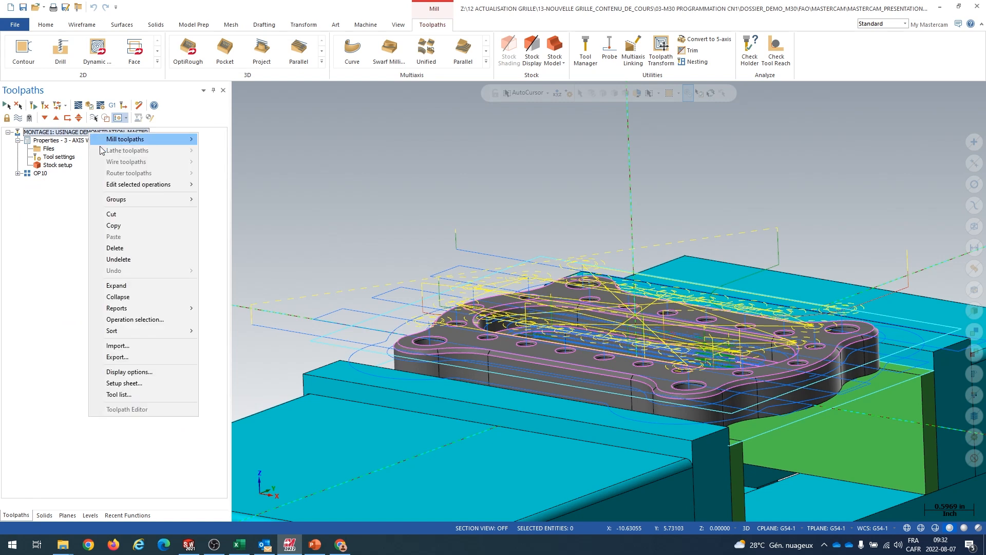
mouse_move(126, 200)
left_click(224, 211)
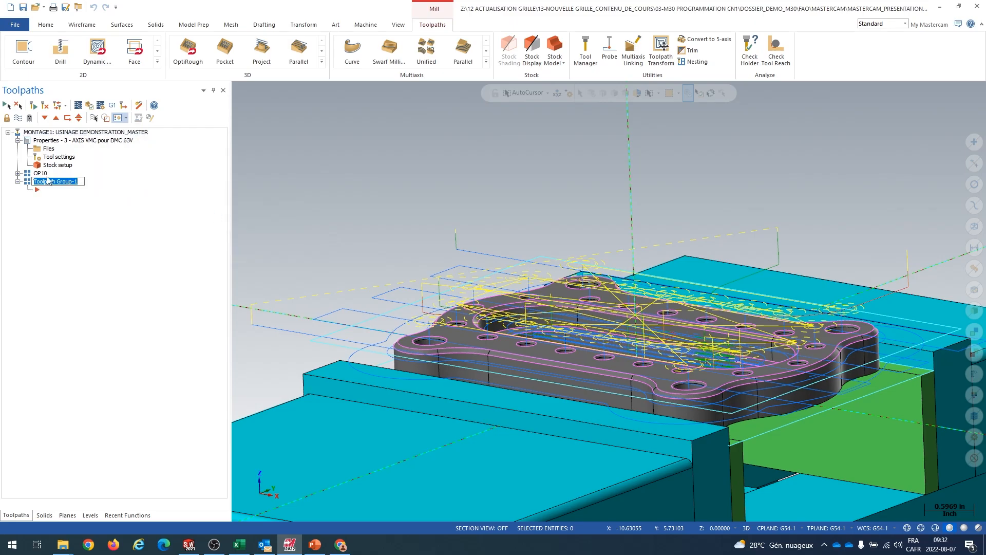
type("OP10_DEMO")
key("Return")
Hide the displayed toolpaths of the OP10 group and select the OP10_DEMO group.
middle_click_drag(357, 226, 375, 277)
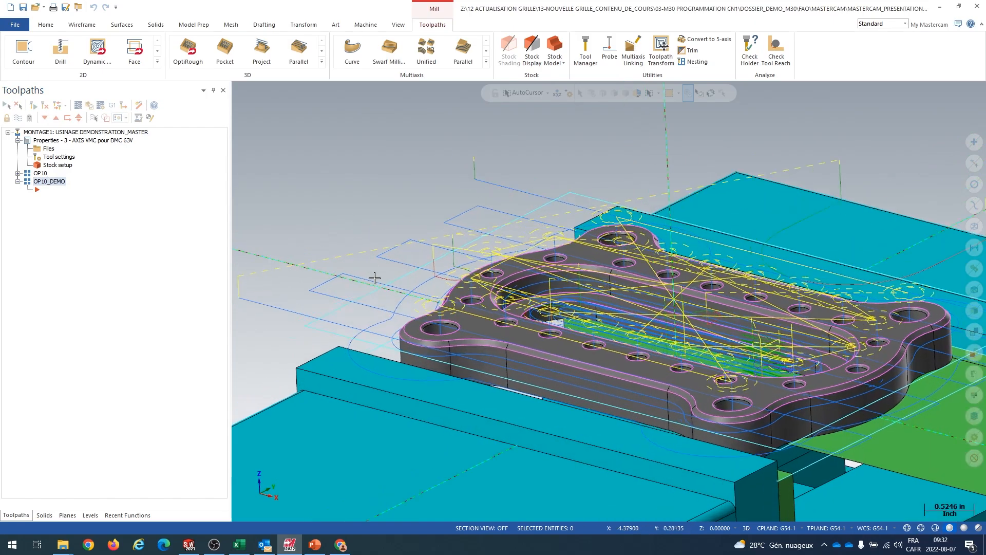
scroll(374, 277, "down", 1)
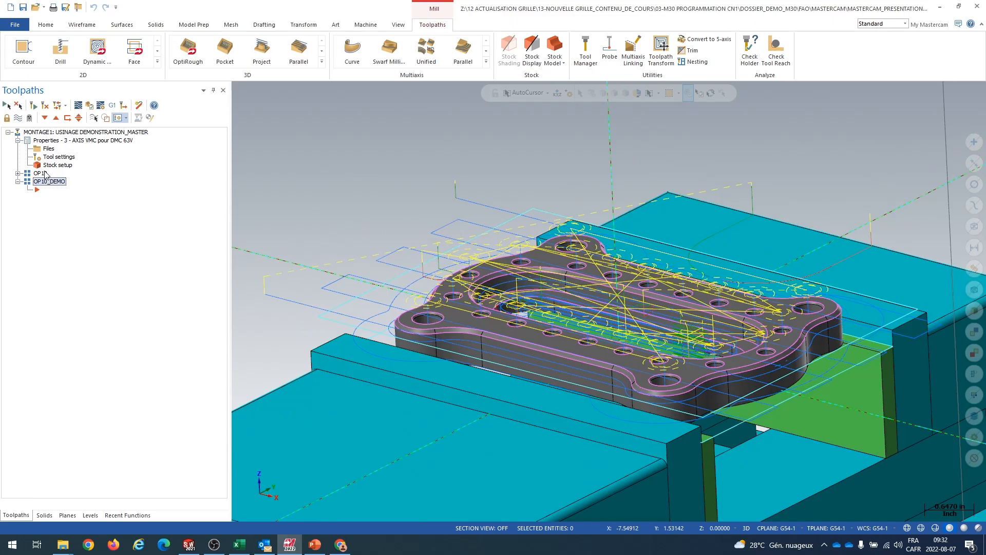
left_click(41, 173)
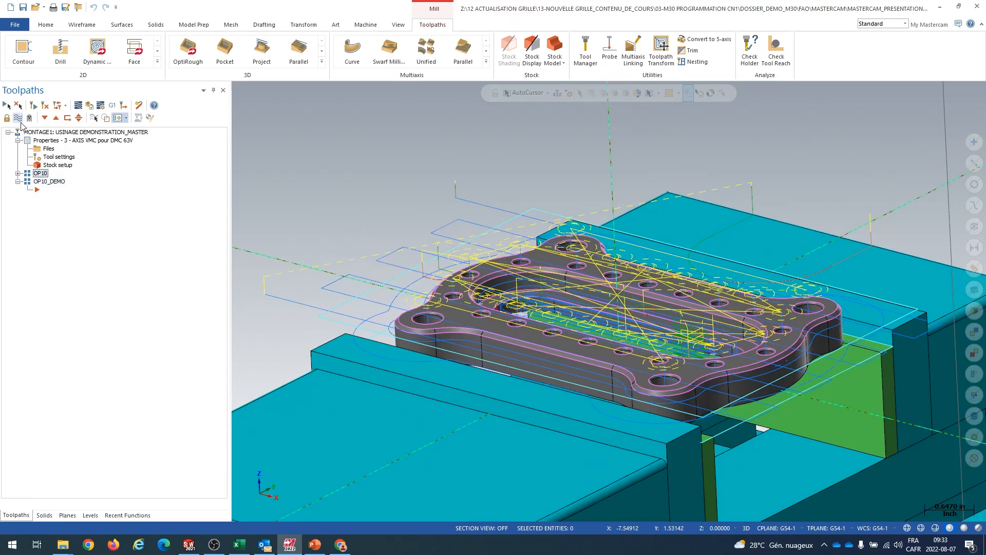
middle_click_drag(396, 220, 395, 212)
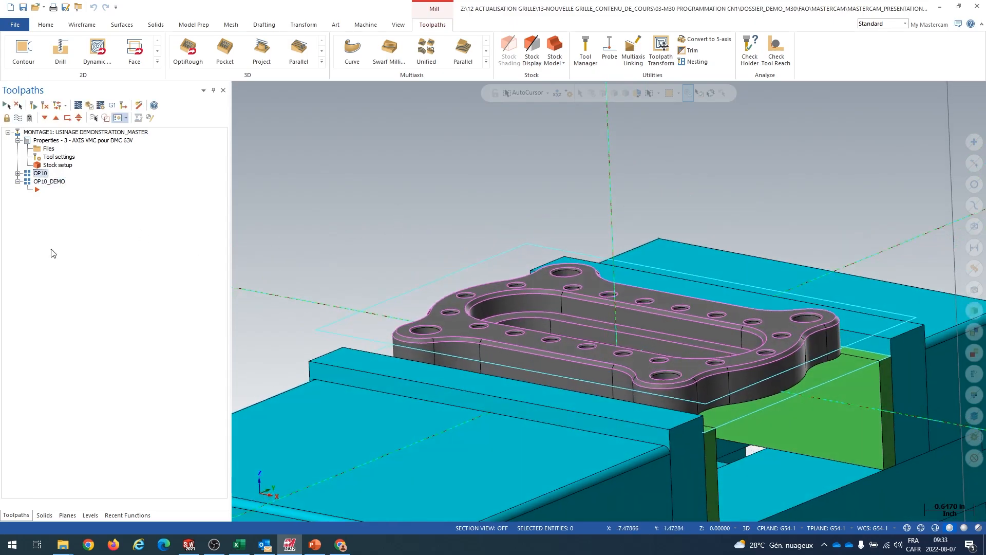
left_click(51, 182)
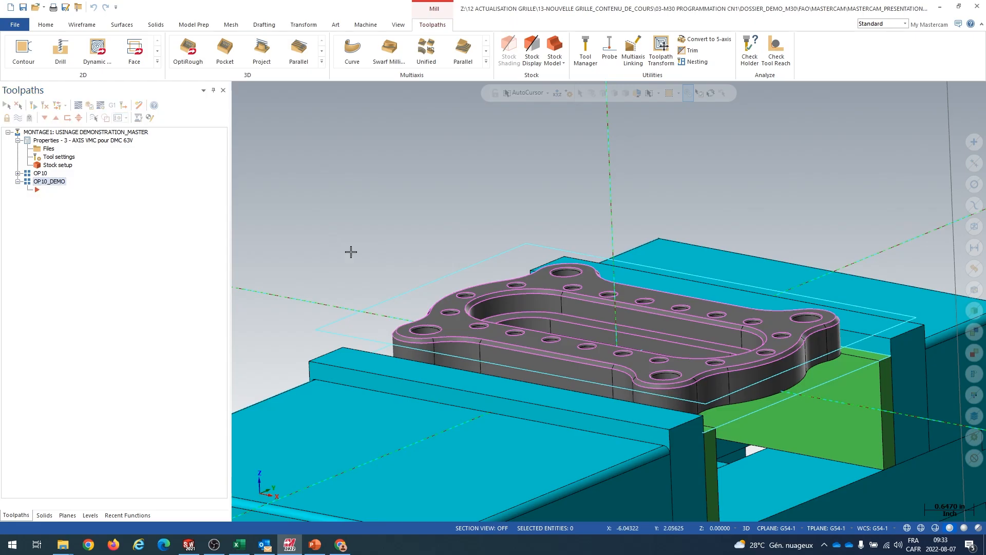
Examine the part's seating on the parallels between the vise jaws, along with its central pocket and holes, from several angles.
mouse_move(358, 256)
middle_mouse_down()
mouse_move(360, 265)
mouse_move(350, 260)
middle_mouse_up()
scroll(361, 265, "up", 1)
scroll(361, 267, "down", 3)
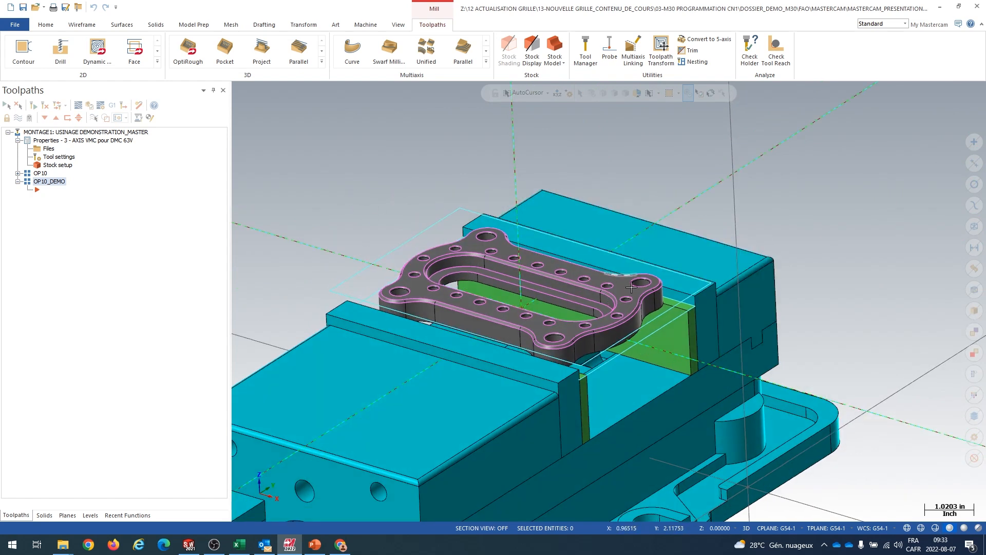
middle_click_drag(630, 347, 633, 354)
scroll(634, 355, "up", 5)
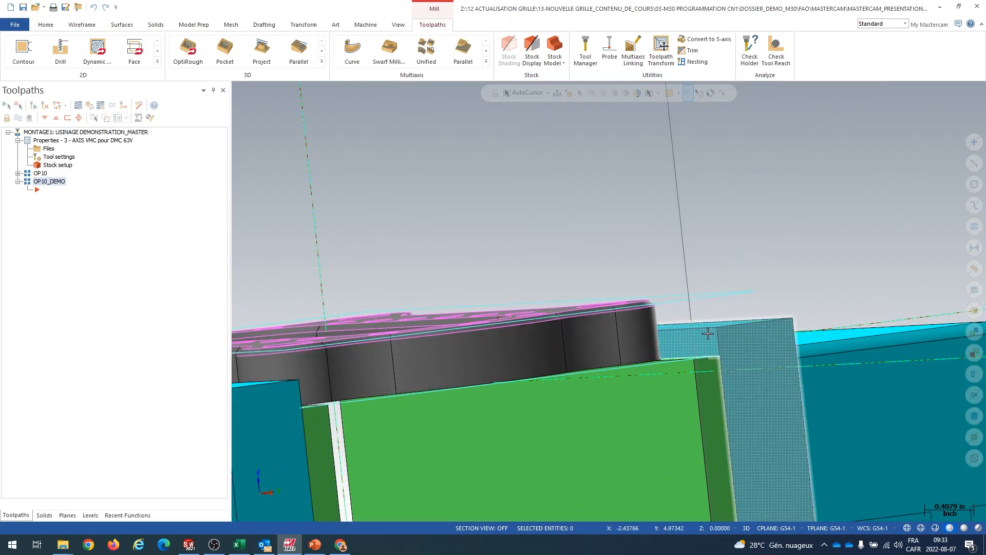
middle_click_drag(716, 329, 488, 245)
scroll(489, 245, "down", 3)
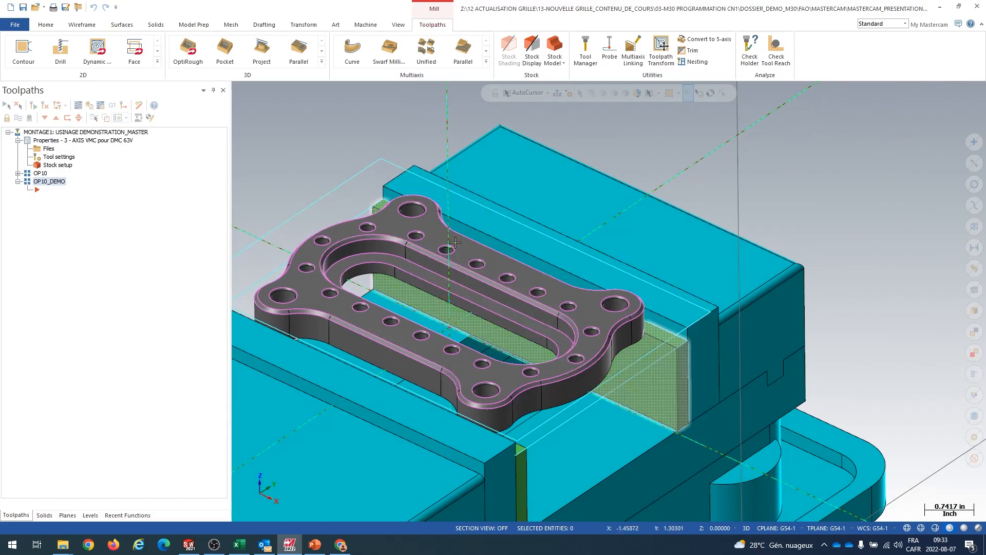
middle_click_drag(419, 284, 420, 282)
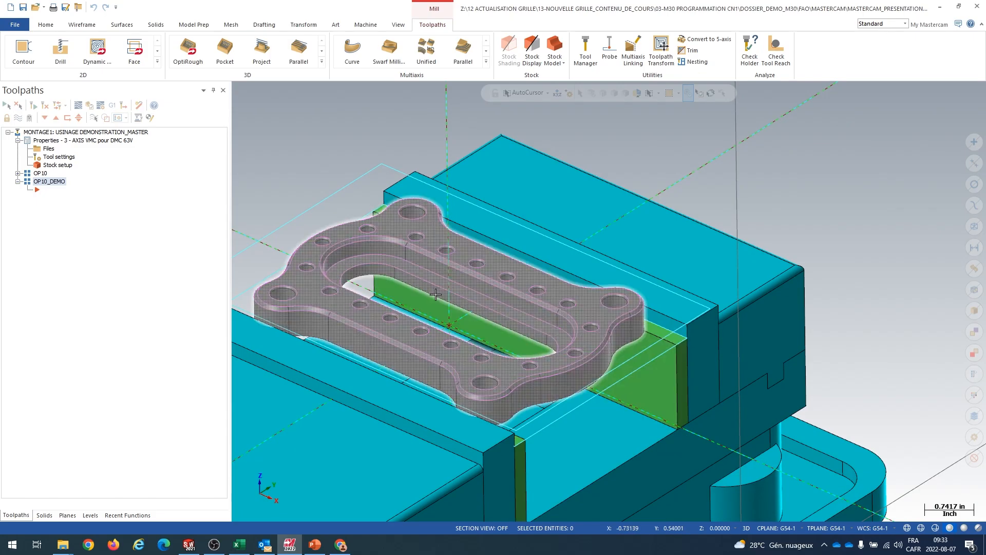
mouse_move(442, 289)
middle_mouse_down()
mouse_move(431, 299)
mouse_move(441, 298)
middle_mouse_up()
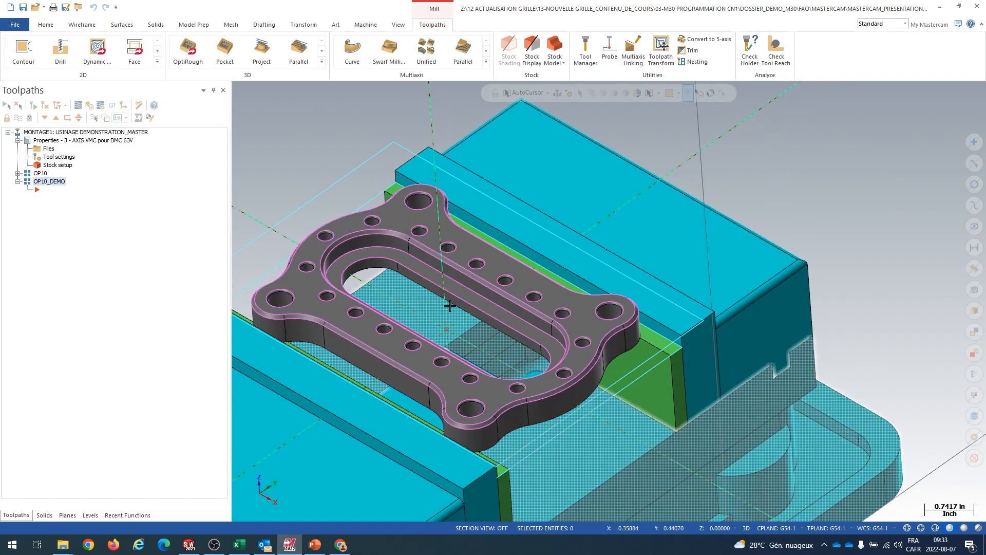
middle_click_drag(469, 287, 451, 248)
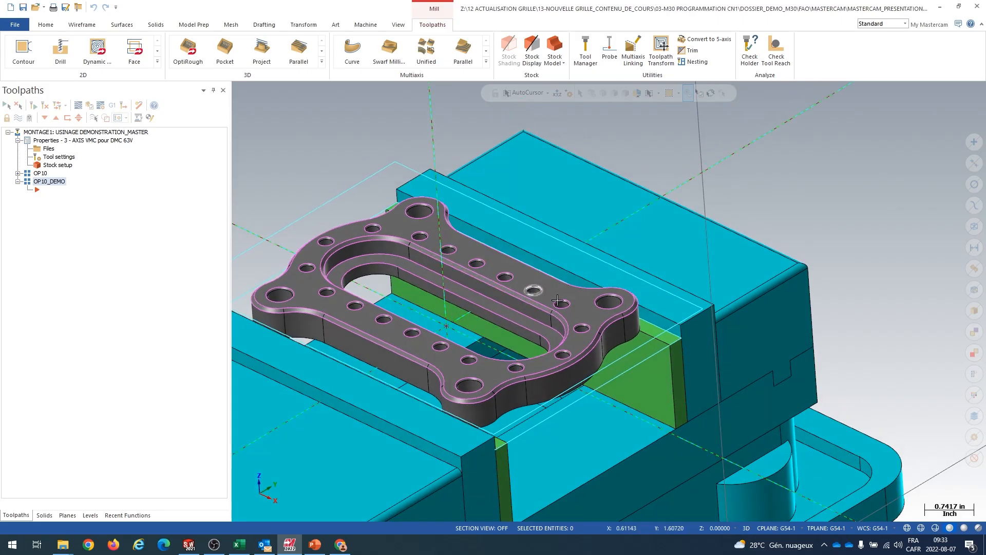
middle_click_drag(432, 246, 417, 208)
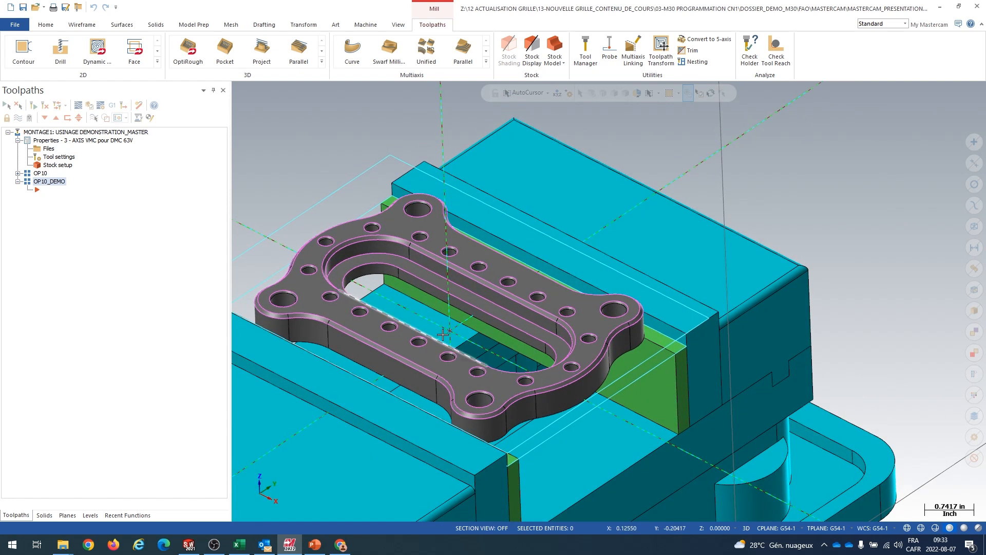
middle_click_drag(420, 322, 476, 297)
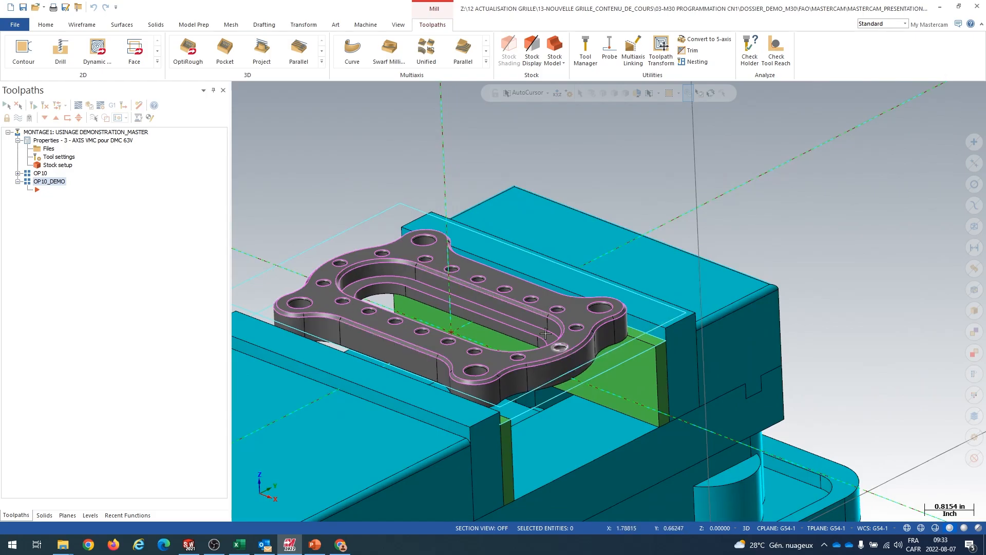
scroll(510, 316, "up", 1)
scroll(509, 318, "up", 2)
scroll(509, 318, "down", 4)
scroll(508, 318, "up", 4)
scroll(509, 319, "down", 6)
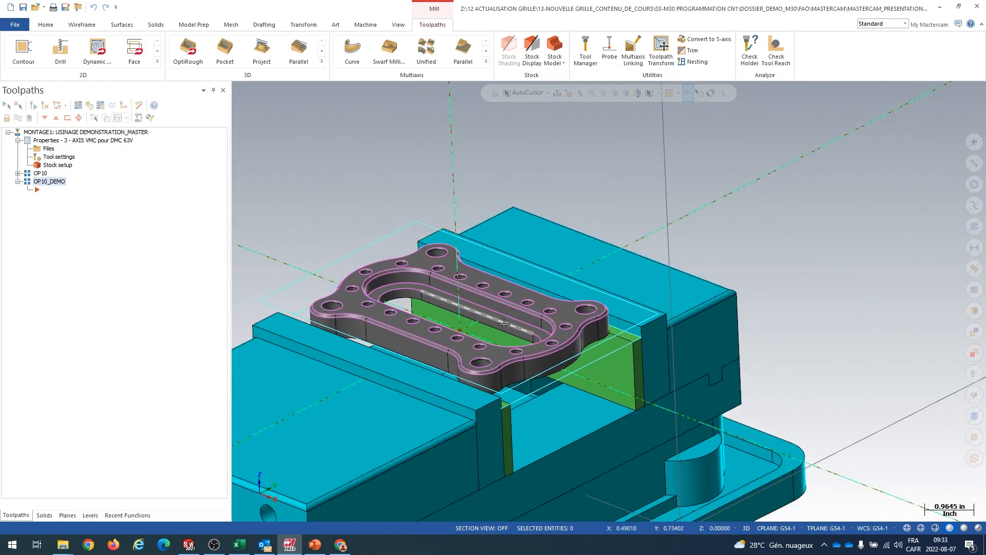
scroll(504, 321, "up", 3)
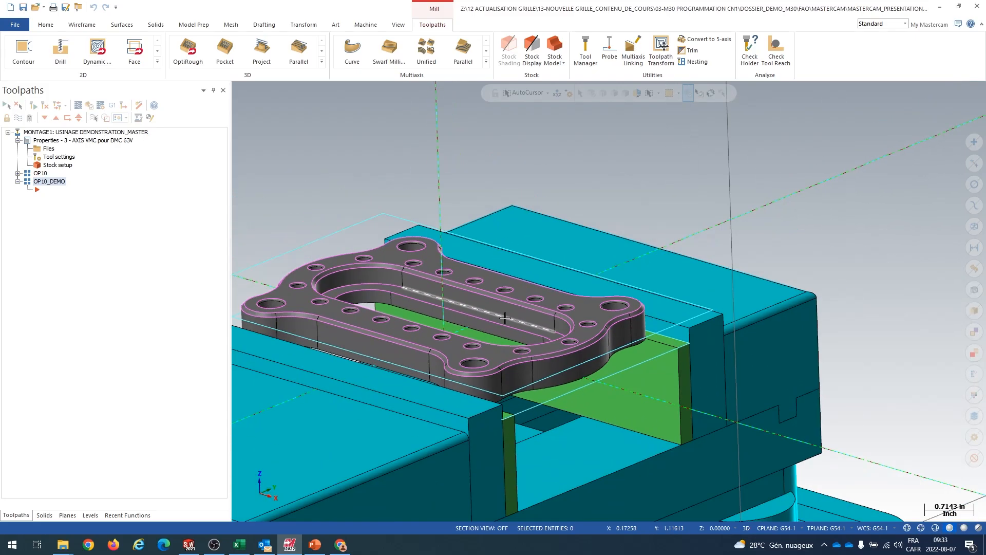
scroll(505, 318, "up", 1)
mouse_move(501, 316)
middle_mouse_down()
mouse_move(492, 308)
mouse_move(501, 334)
middle_mouse_up()
scroll(501, 331, "up", 4)
scroll(500, 332, "down", 5)
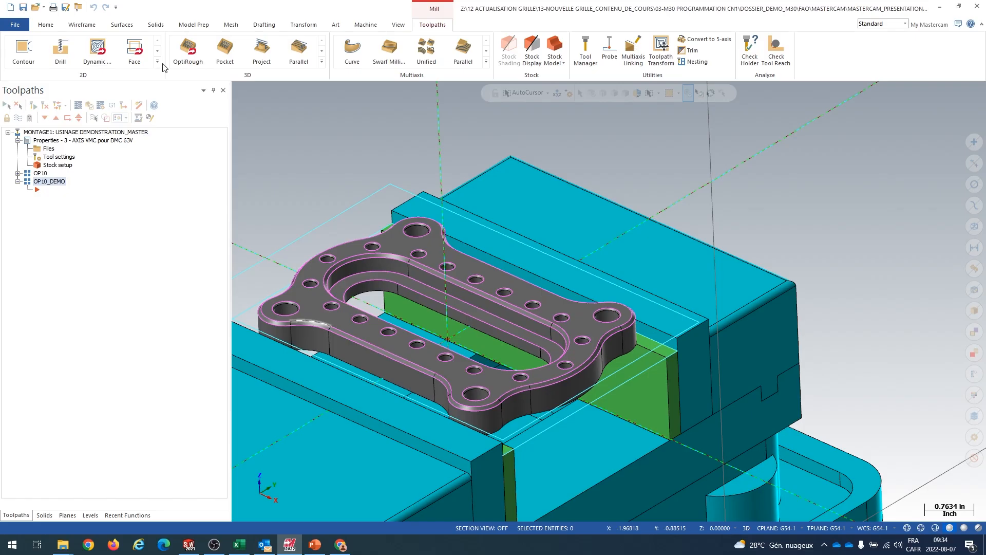
Start a Facing toolpath in the OP10_DEMO group and chain the rectangular wireframe boundary around the part as its geometry.
left_click(135, 56)
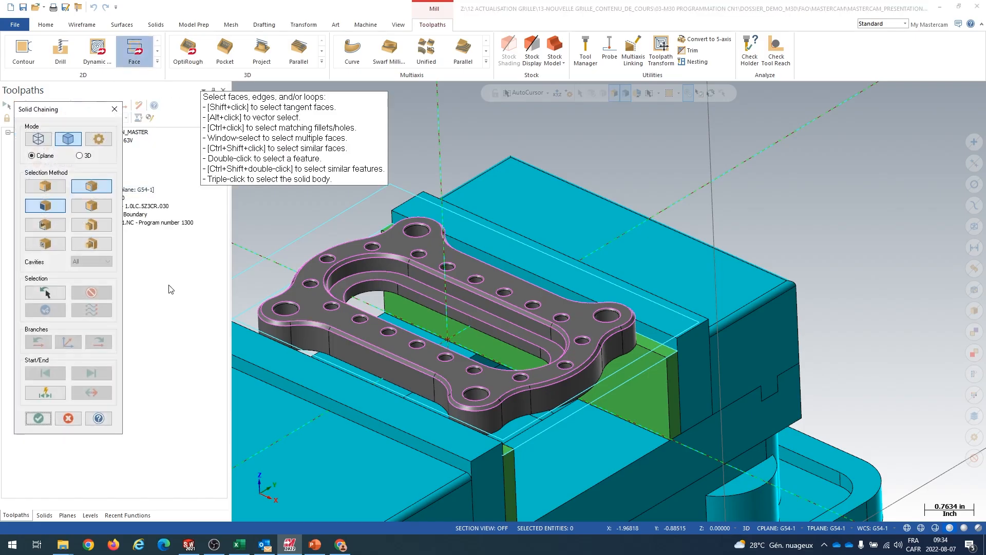
middle_click_drag(377, 323, 372, 291)
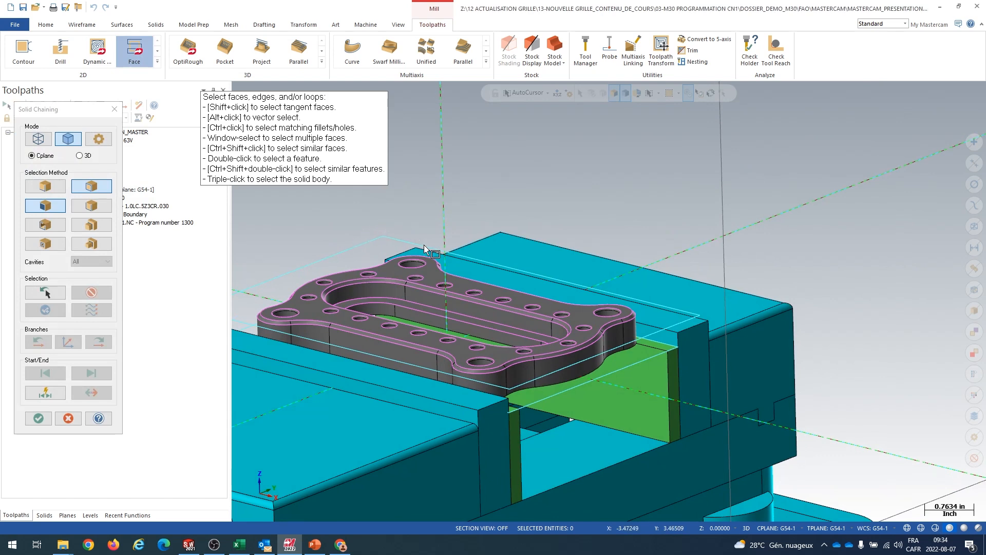
left_click_drag(55, 109, 92, 114)
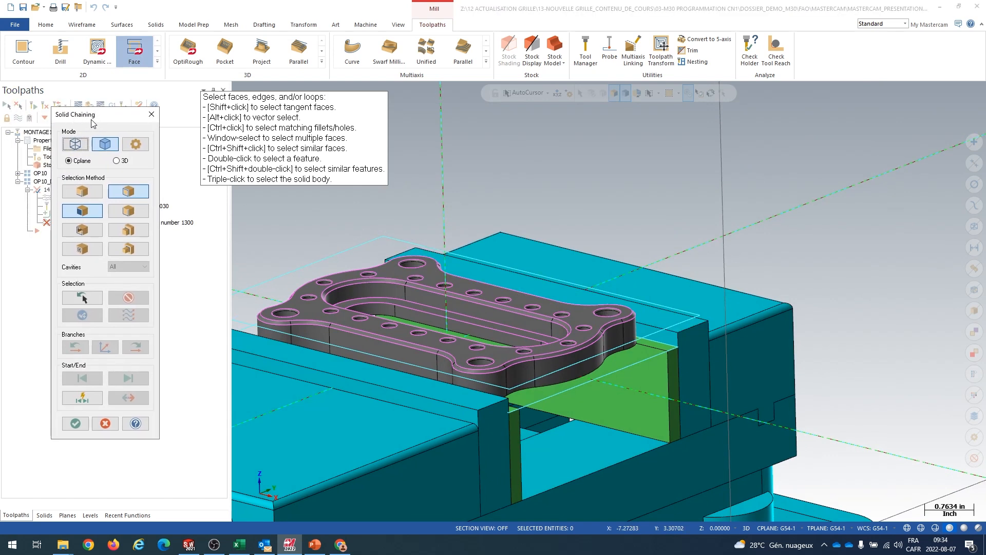
left_click(76, 144)
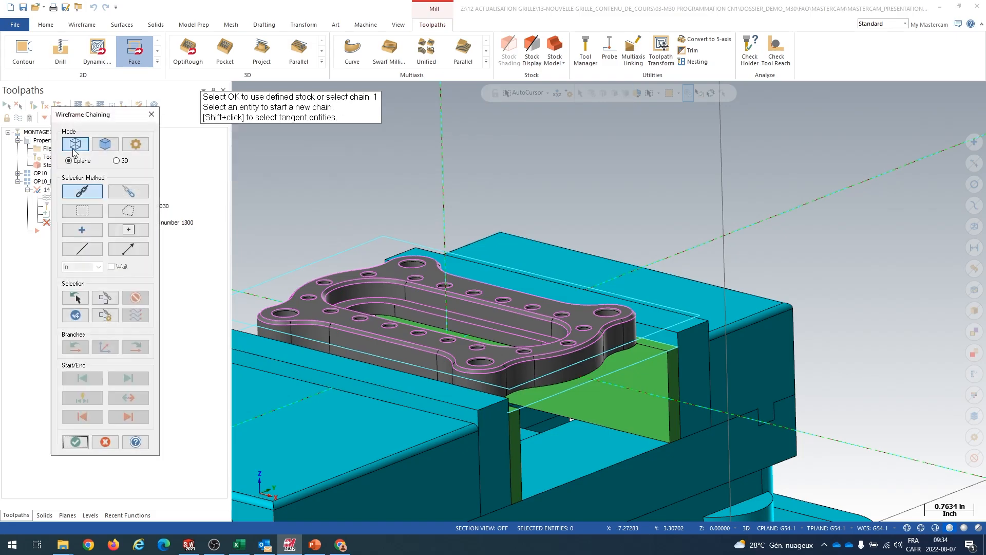
left_click_drag(115, 117, 99, 110)
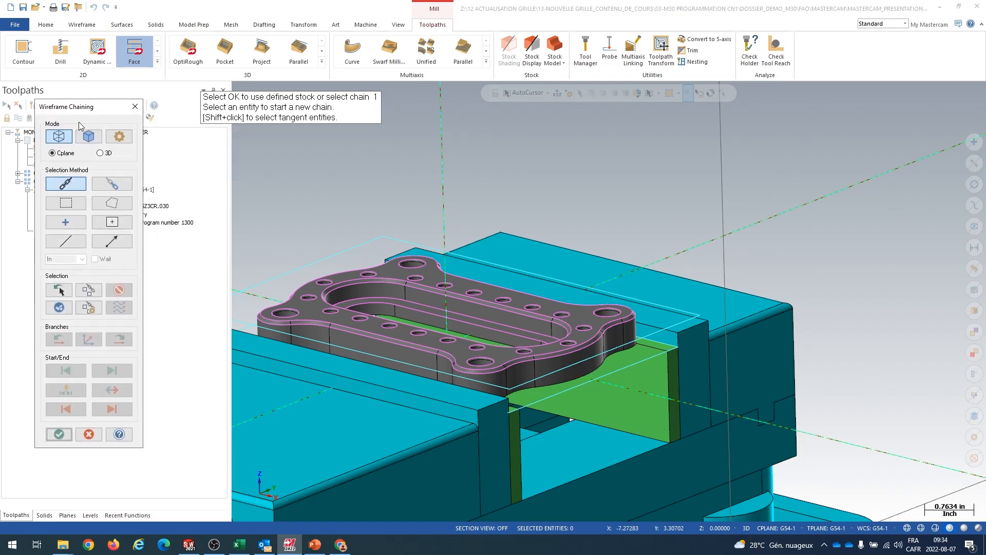
left_click(414, 241)
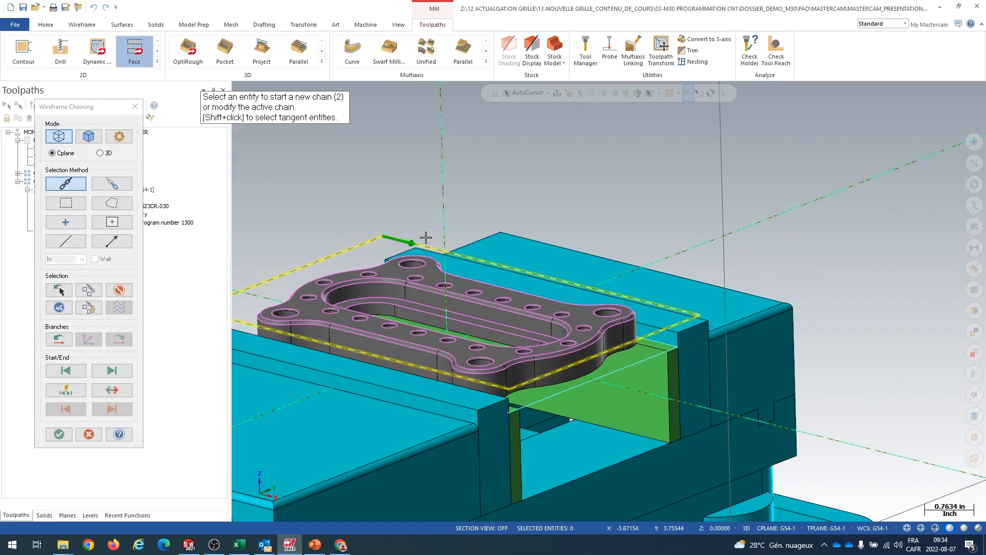
middle_click_drag(414, 241, 480, 177)
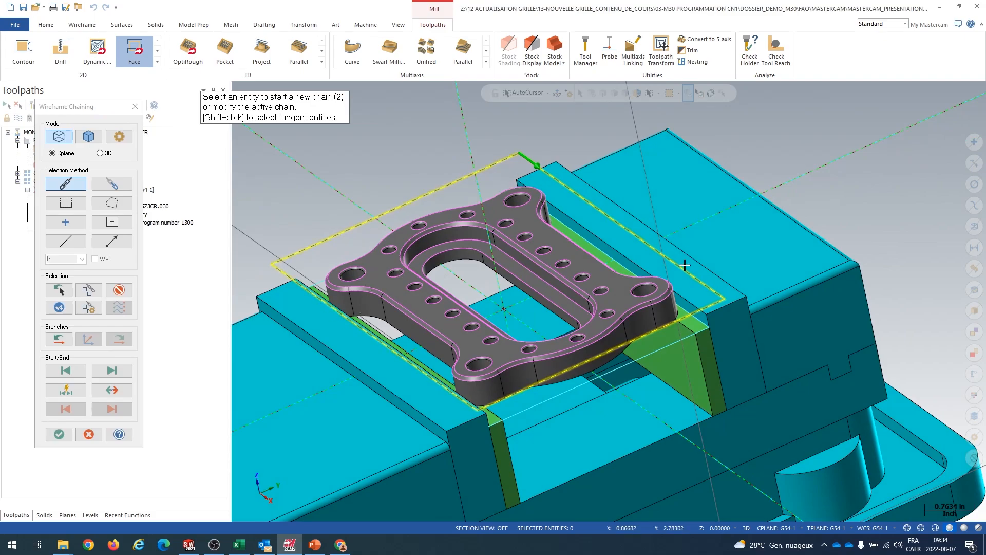
middle_click_drag(547, 337, 658, 322)
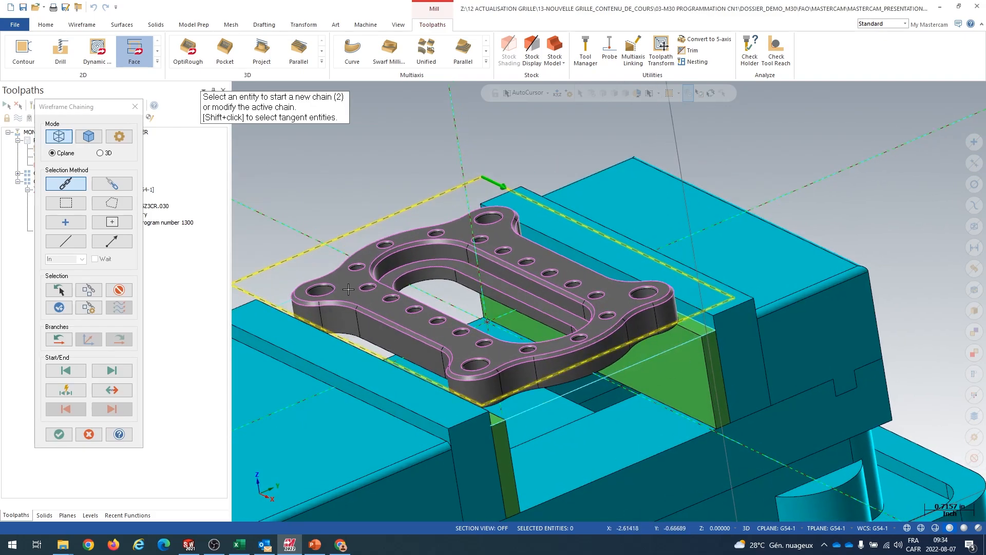
left_click(58, 435)
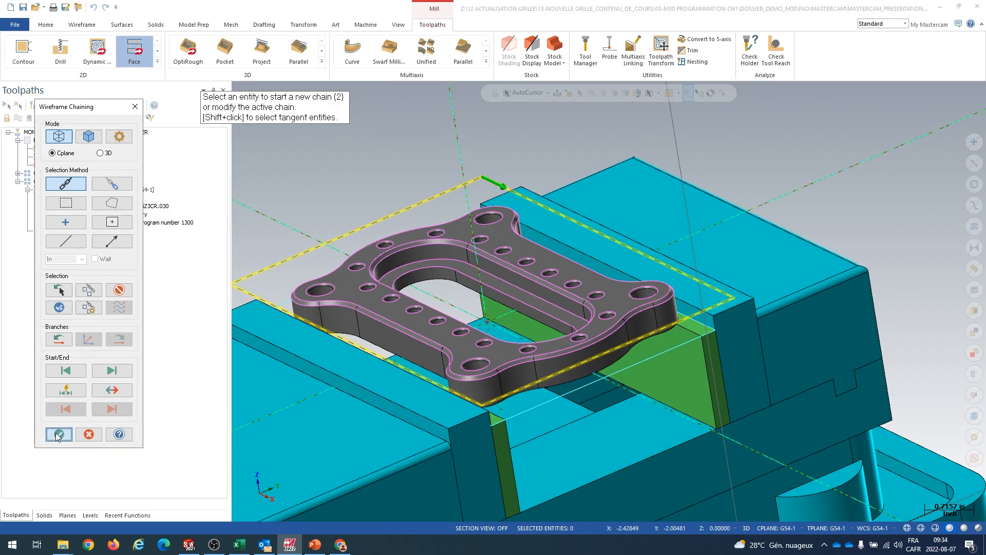
left_click_drag(466, 87, 286, 164)
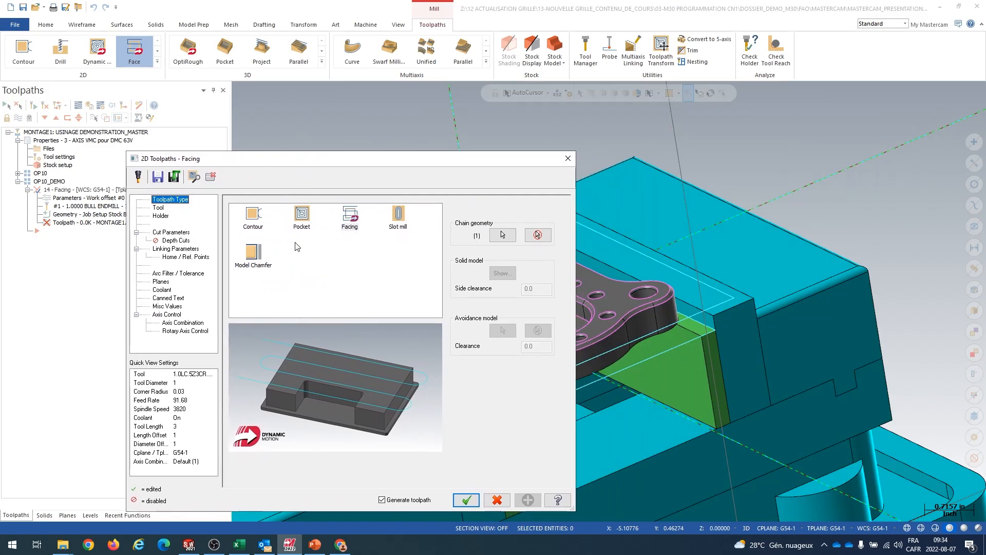
Review the facing operation's tool list, feed rate and spindle speed settings for tool 1.
left_click(163, 208)
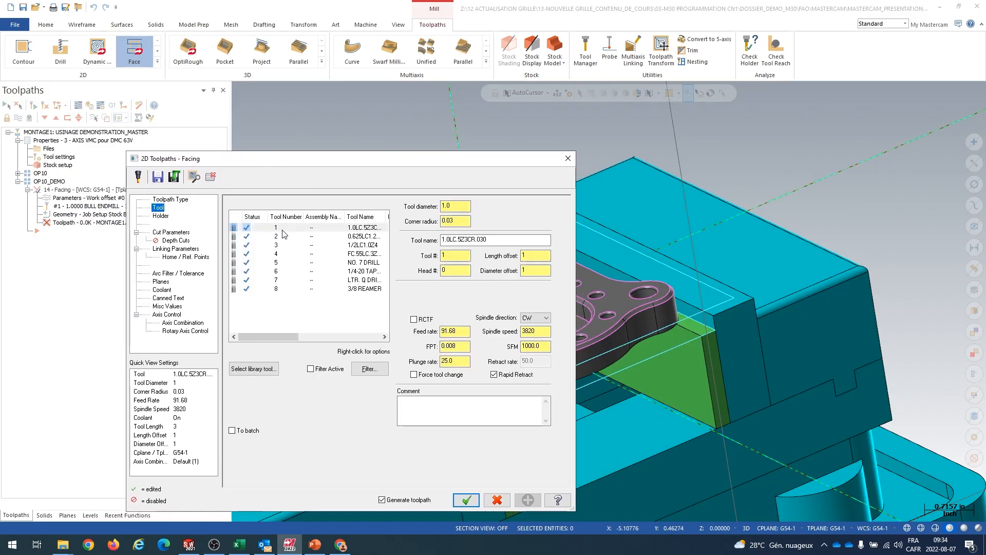
left_click(543, 332)
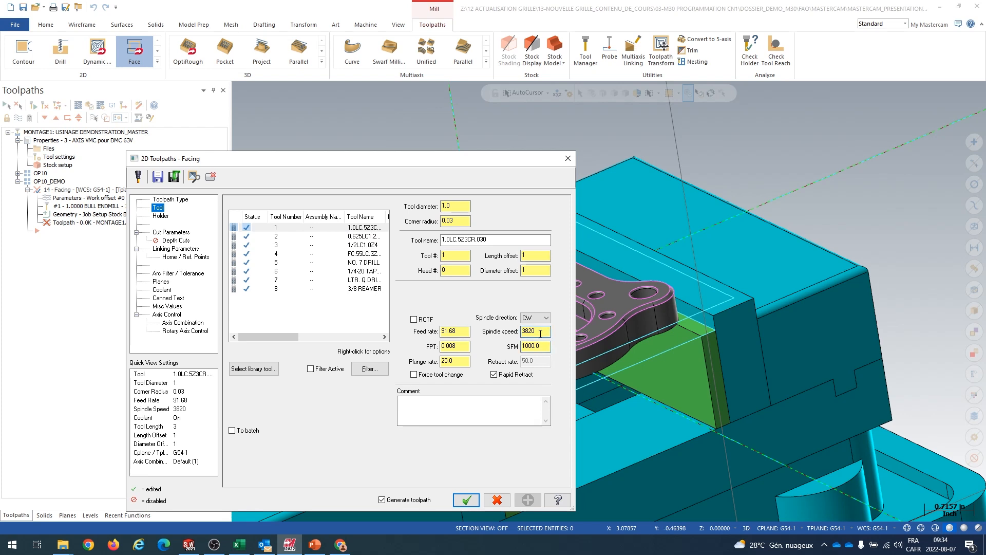
Try the One way, One pass and Dynamic cutting methods for the facing cut, and return the method to Zigzag.
left_click(180, 233)
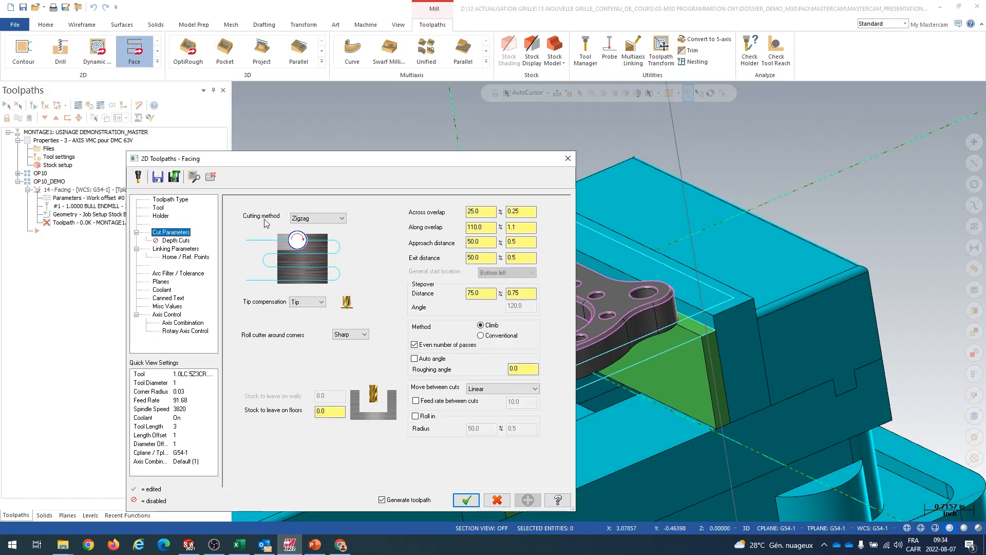
left_click(315, 221)
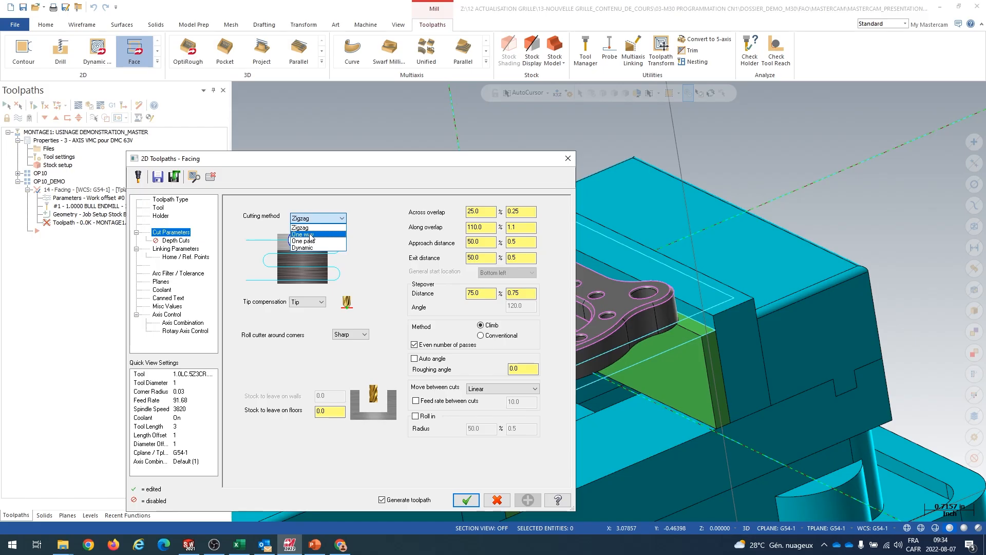
left_click(311, 234)
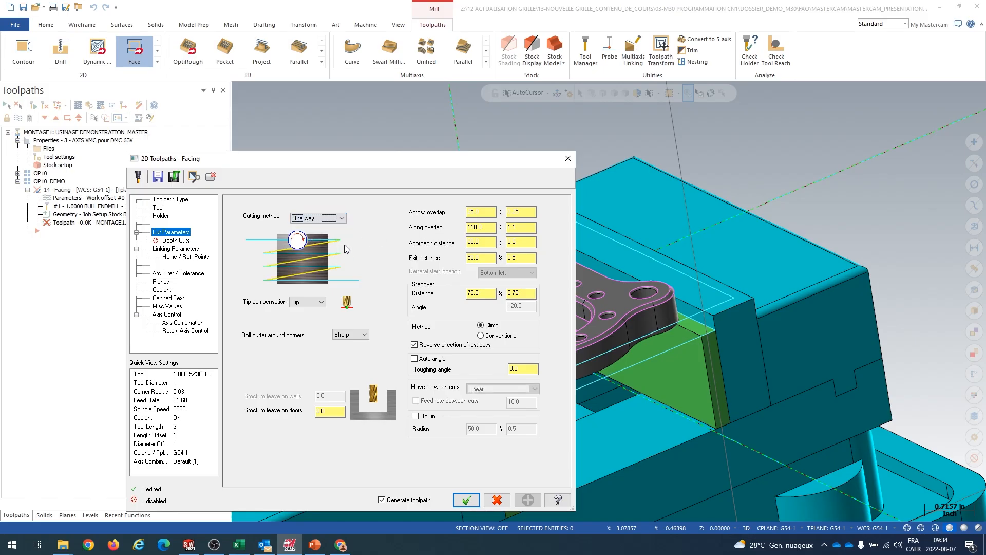
left_click(341, 219)
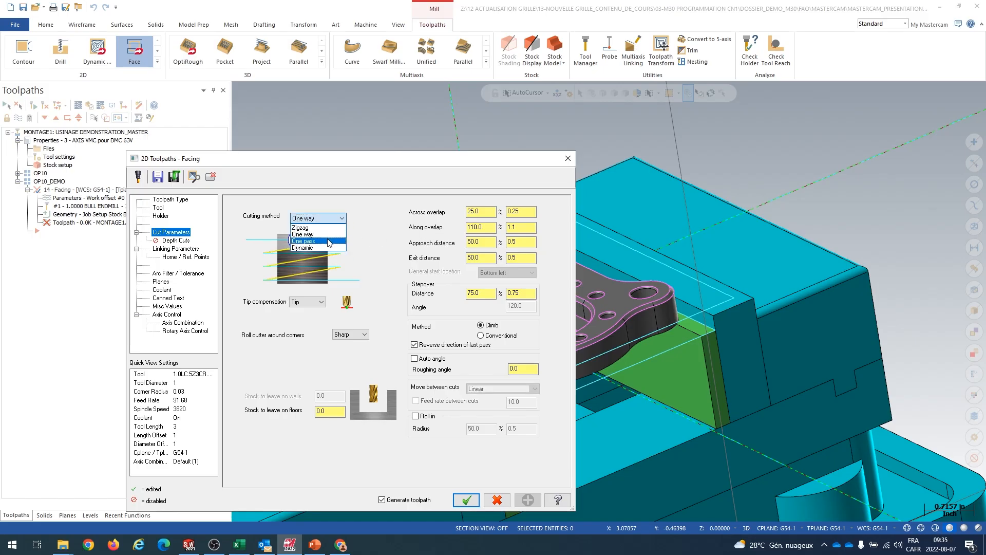
left_click(330, 241)
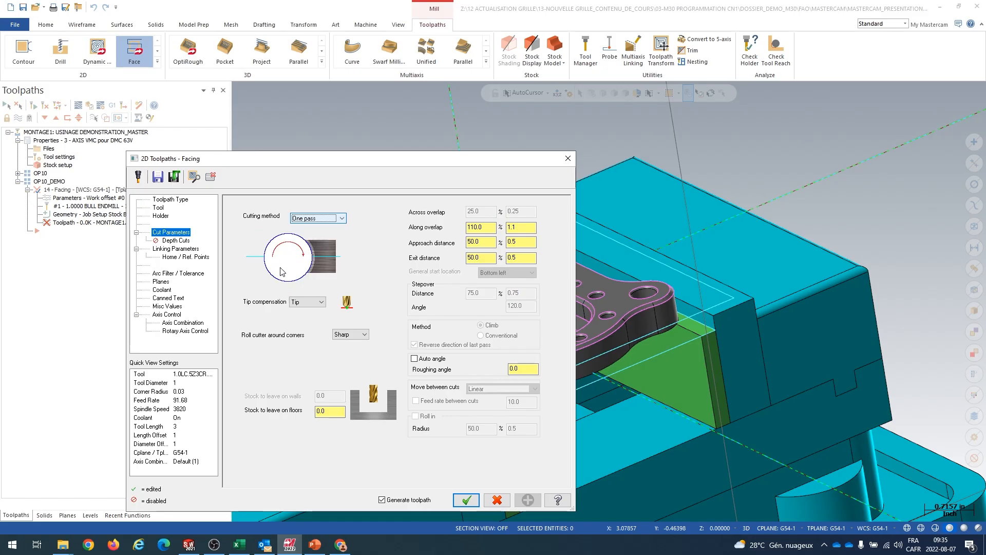
left_click(341, 219)
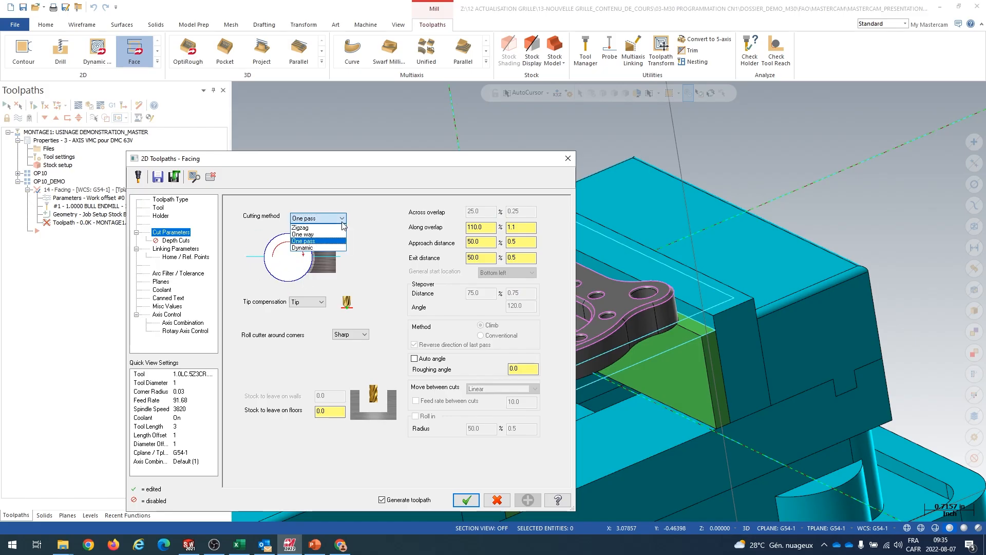
left_click(314, 248)
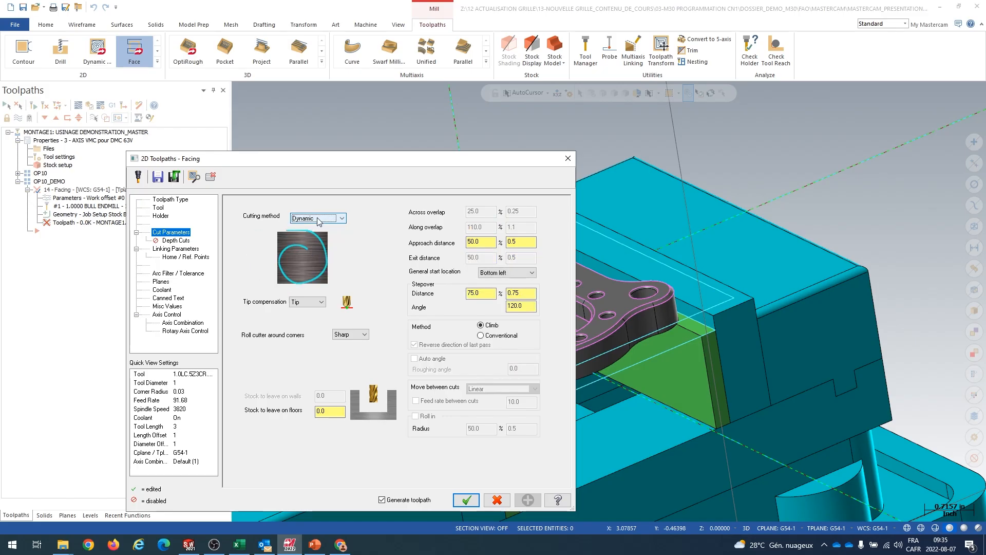
left_click(341, 219)
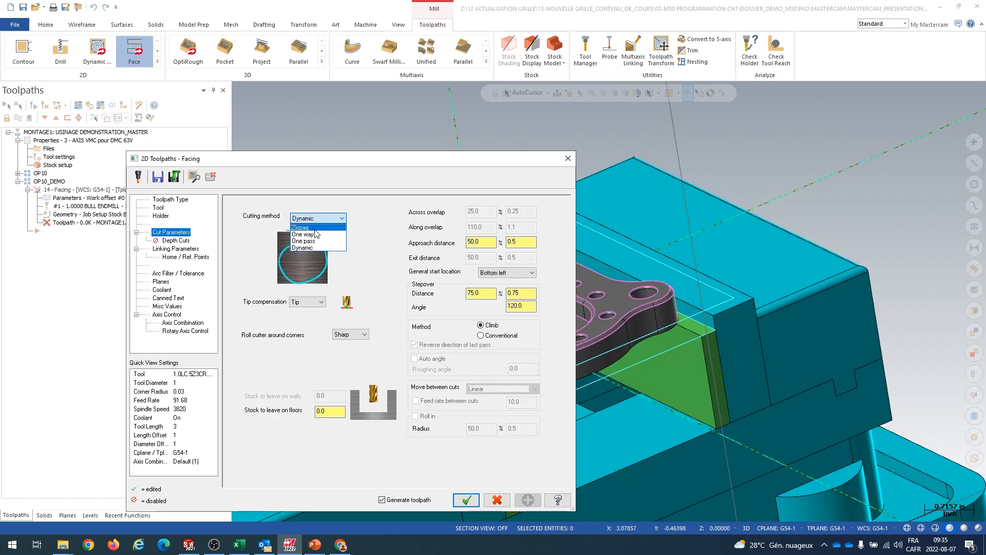
left_click(315, 228)
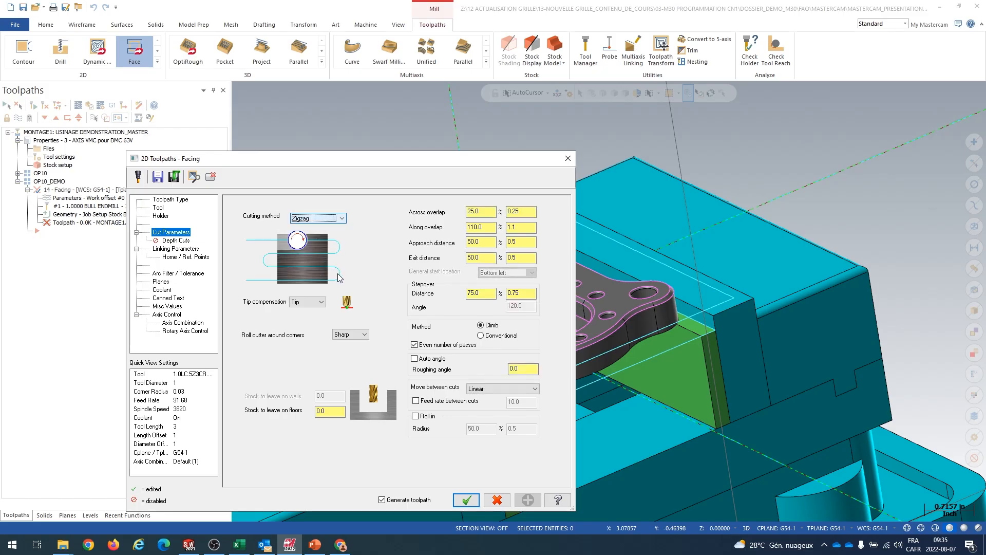
Examine the across overlap, along overlap, approach and exit distances of the facing cut against the part and its boundary.
left_click_drag(396, 159, 263, 141)
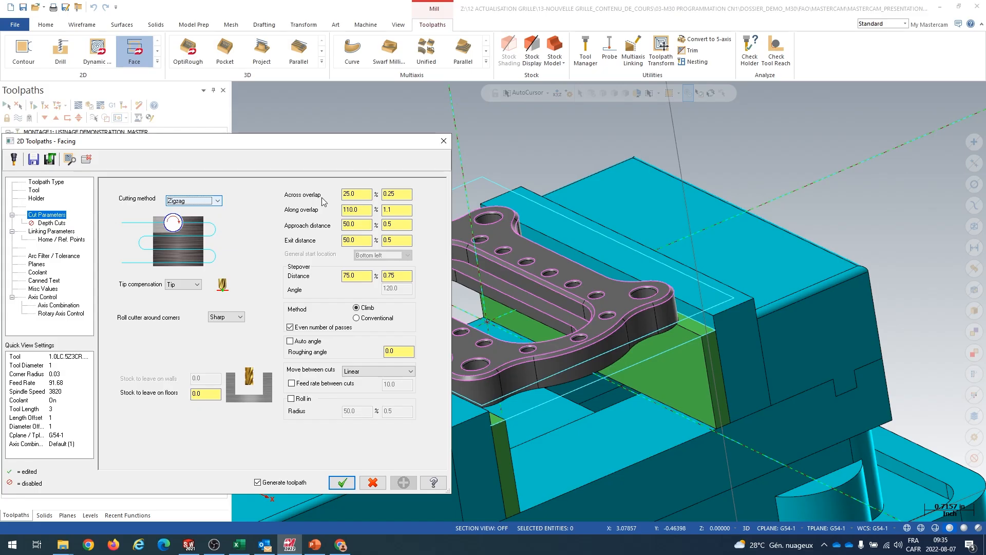
left_click(358, 194)
left_click_drag(390, 146, 306, 104)
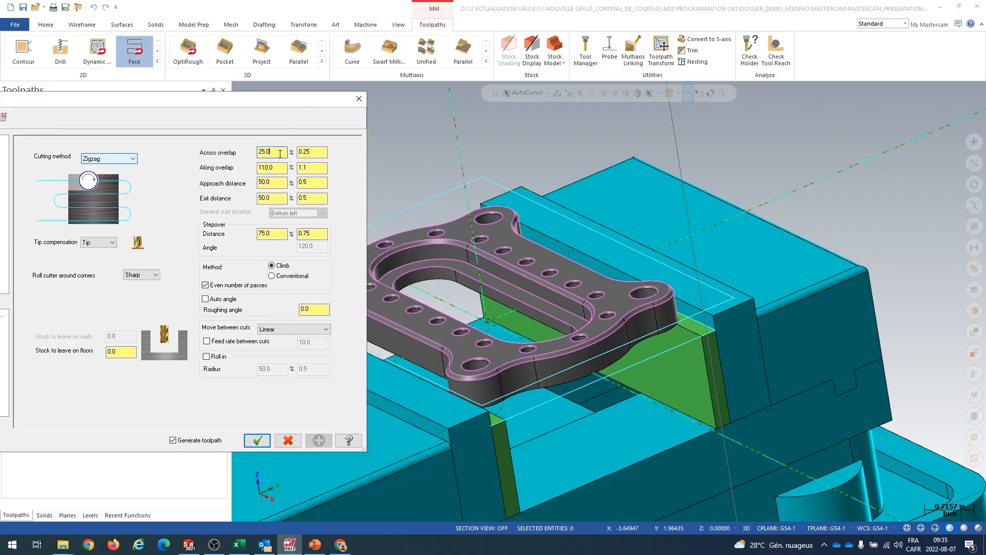
double_click(312, 153)
left_click_drag(286, 152, 252, 152)
left_click(279, 169)
left_click(314, 169)
left_click(313, 183)
double_click(316, 153)
double_click(312, 155)
left_click_drag(310, 309, 286, 306)
left_click(279, 168)
left_click(312, 182)
left_click(444, 156)
left_click(314, 198)
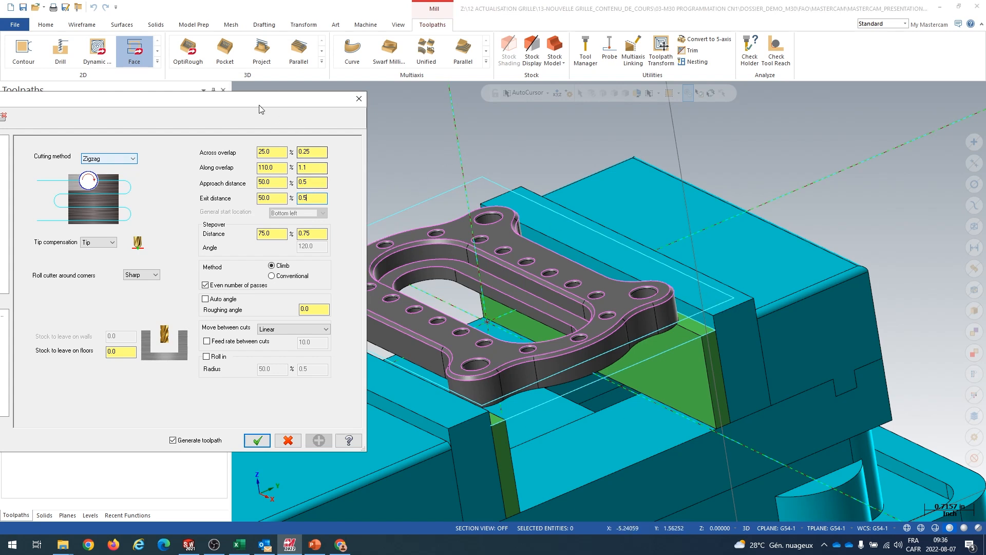
Examine the facing stepover distance, both as a percentage of the tool diameter and as a length.
left_click_drag(253, 101, 307, 92)
left_click(370, 226)
left_click(333, 226)
left_click(334, 227)
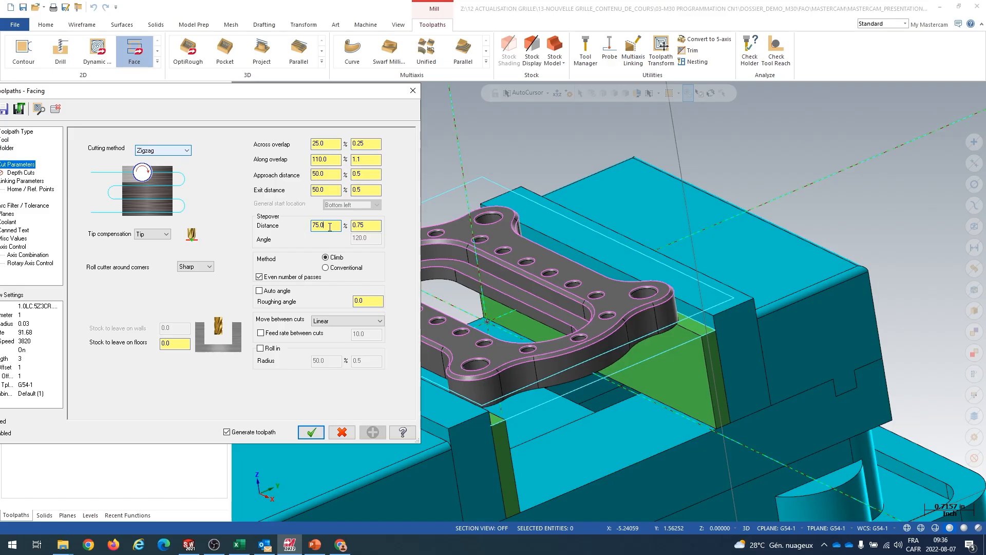
left_click_drag(353, 226, 306, 224)
left_click(358, 230)
left_click_drag(257, 95, 337, 88)
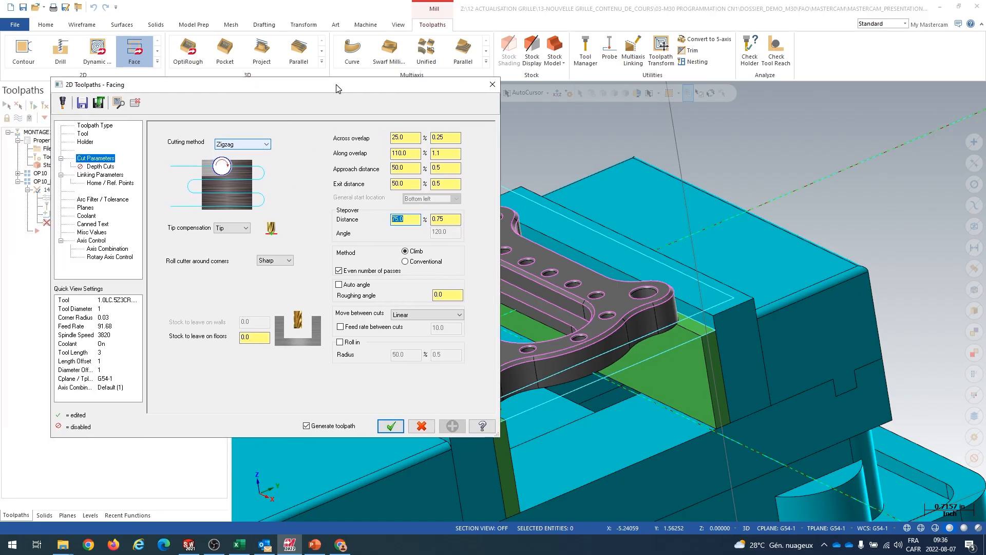
Enable depth cuts for the facing operation with 1 finish cut and a finish step of 0.015.
left_click(113, 167)
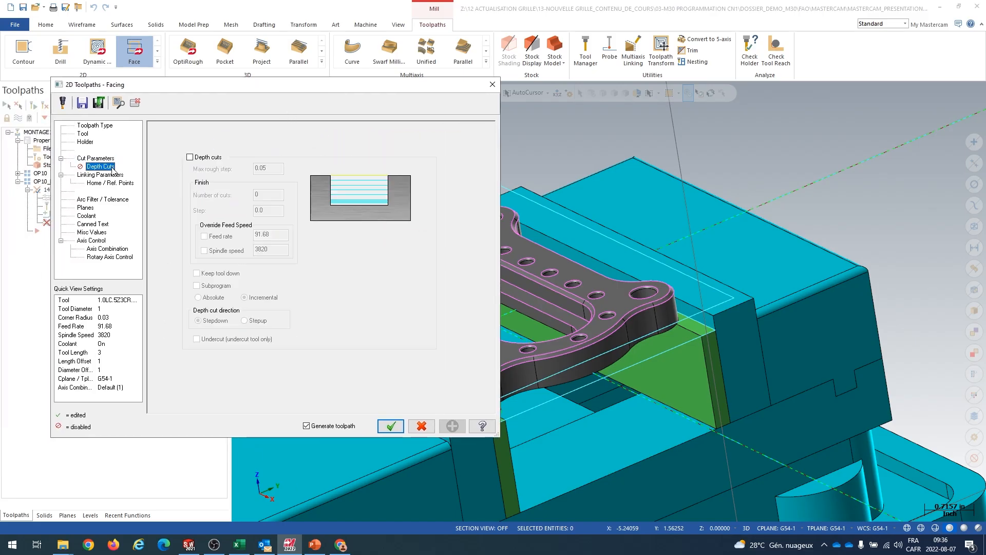
left_click(215, 159)
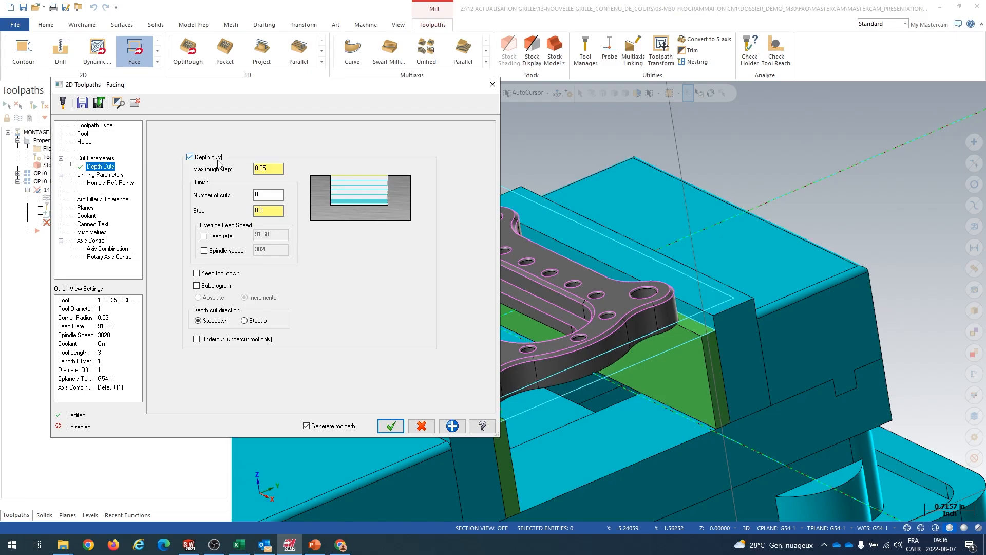
left_click(218, 161)
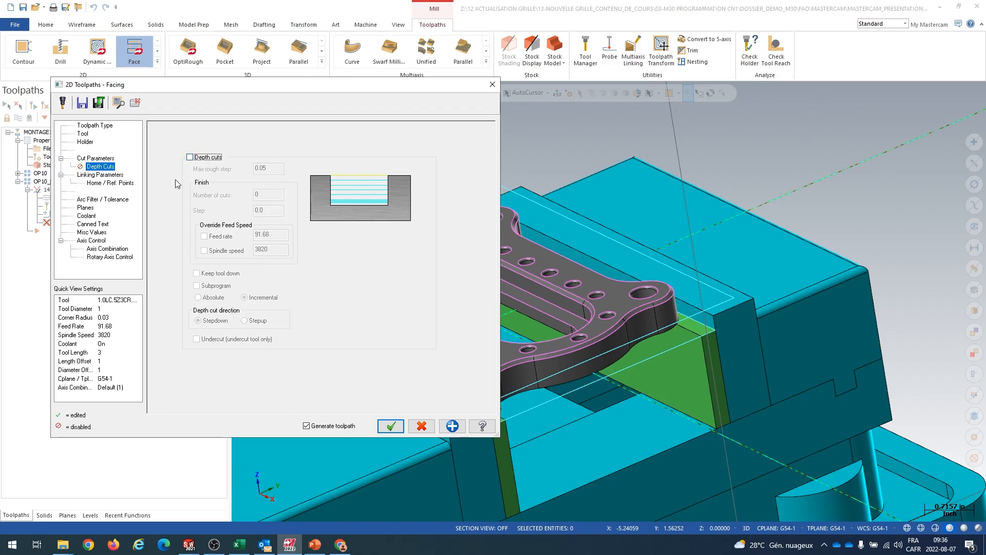
left_click(198, 161)
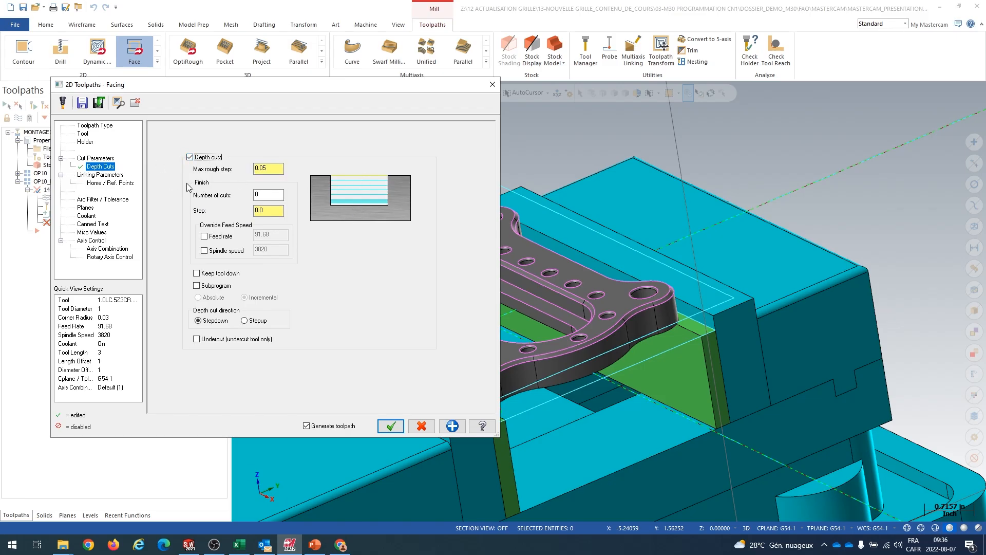
left_click(273, 168)
left_click_drag(272, 168, 217, 169)
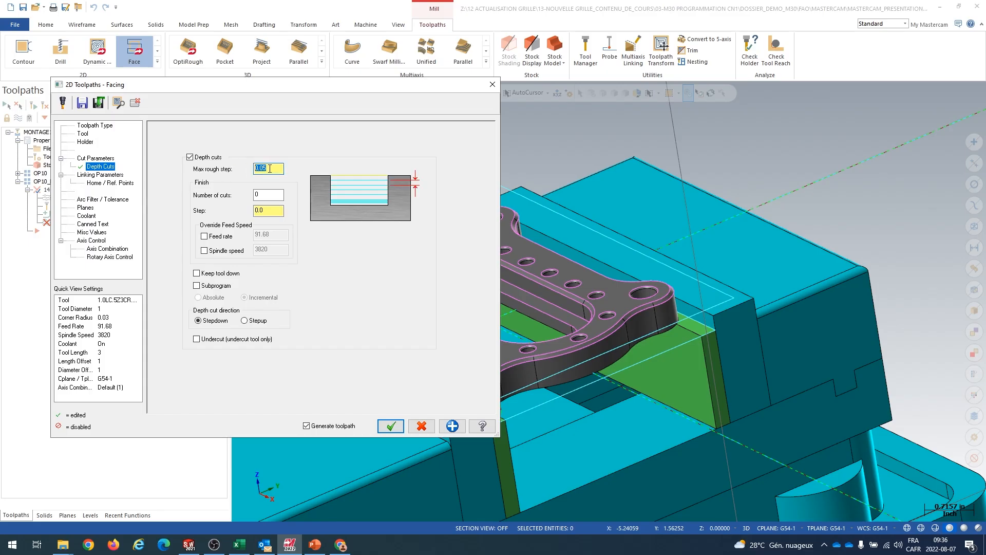
key("Tab")
type("1")
left_click(270, 214)
type("5")
left_click(268, 195)
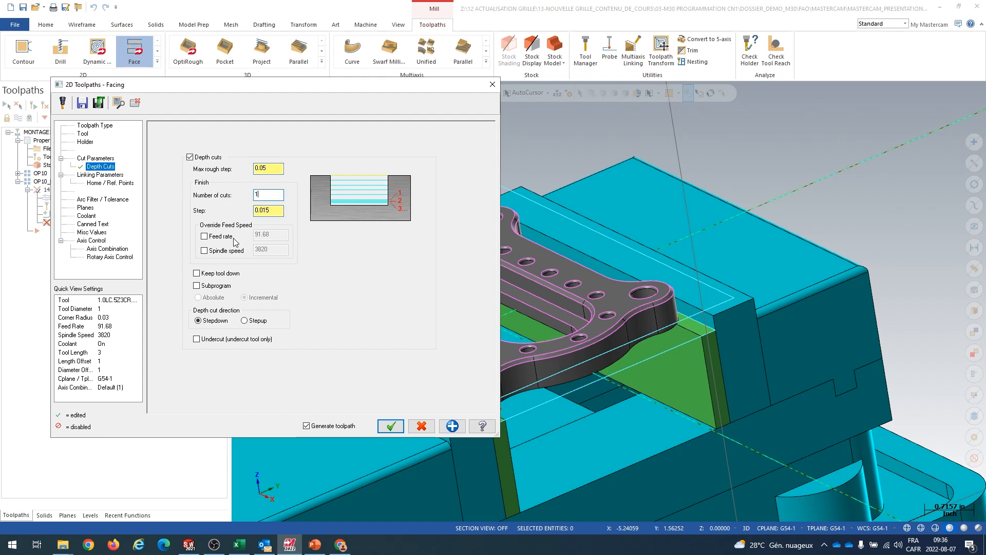
Try the finish-pass feed rate and spindle speed overrides, and switch both back off.
left_click(224, 238)
left_click(224, 251)
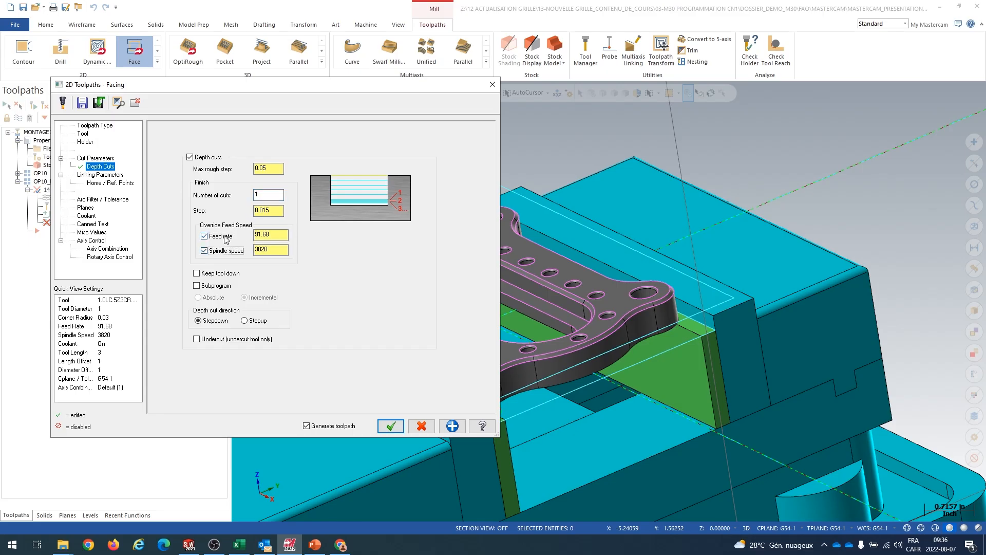
left_click(223, 236)
left_click(229, 251)
left_click(220, 238)
left_click(222, 250)
left_click(224, 237)
left_click(229, 251)
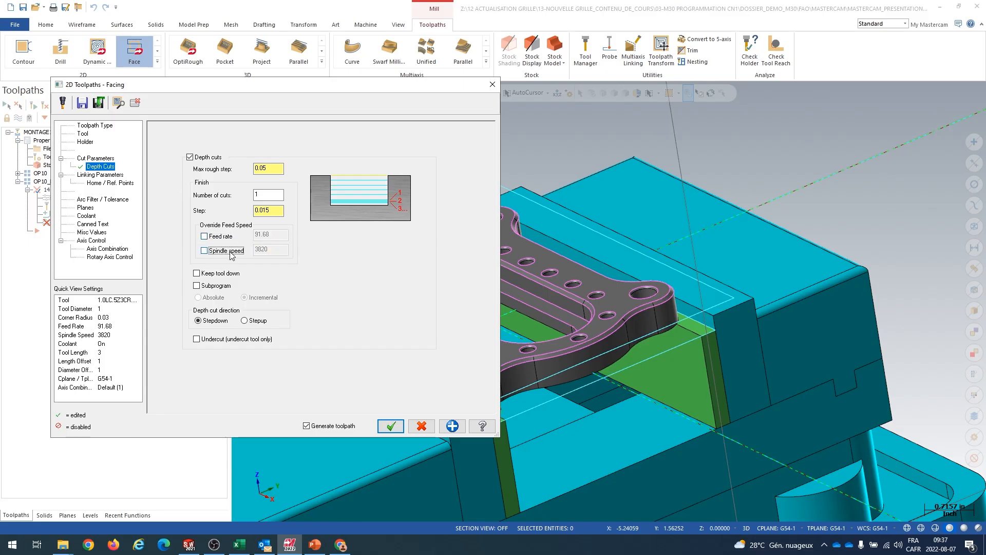
Try the Keep tool down and Subprogram options, including absolute and incremental modes, and switch them back off.
left_click(211, 275)
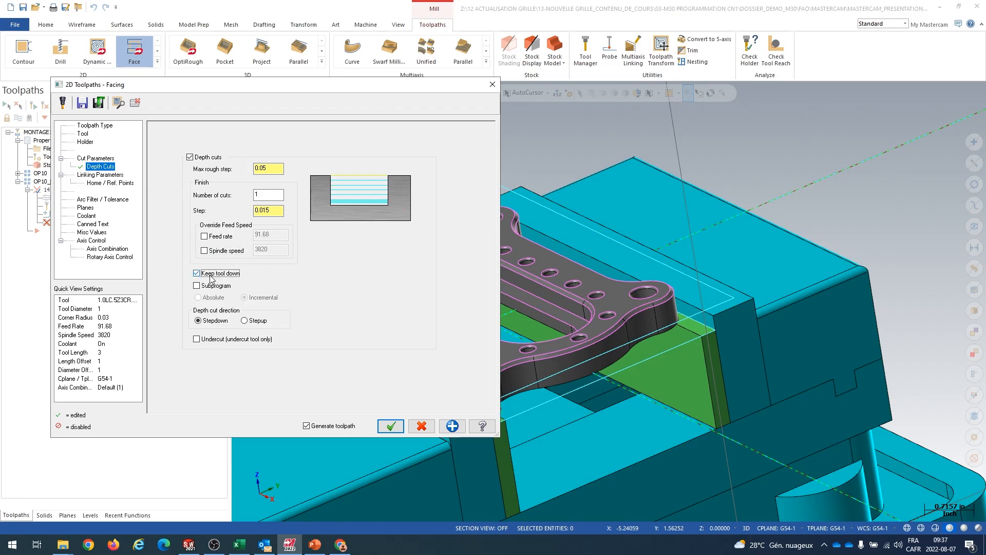
left_click(212, 286)
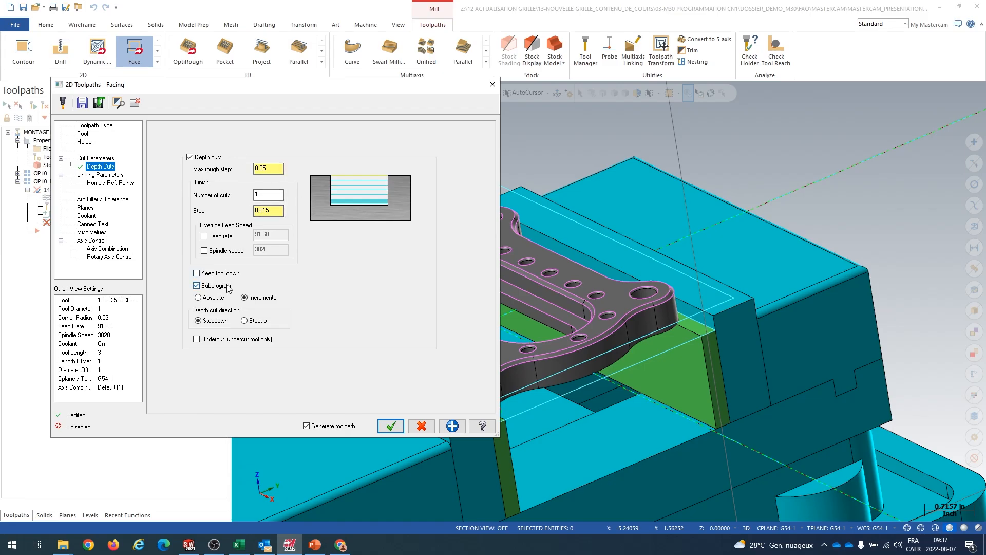
left_click(205, 299)
left_click(258, 297)
left_click(196, 286)
left_click(272, 168)
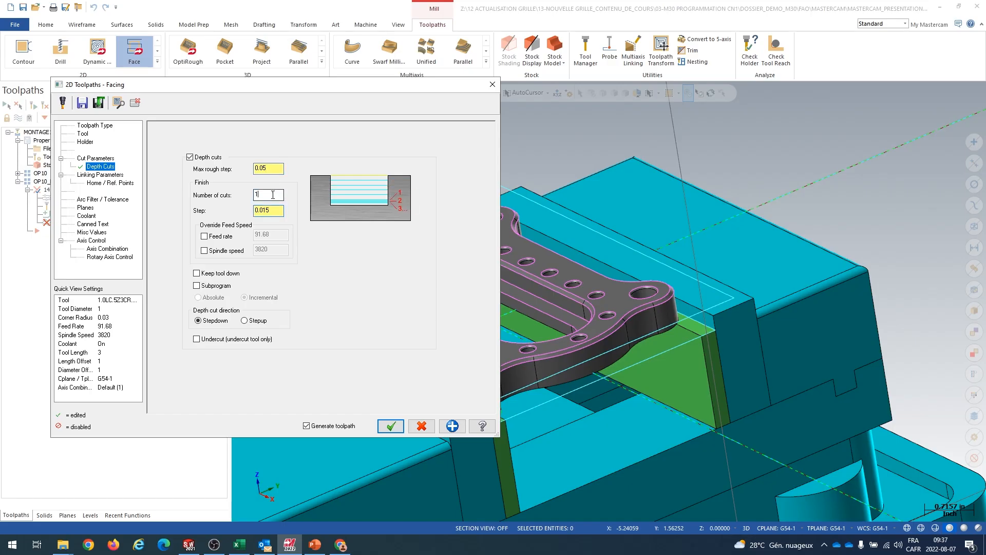
left_click(269, 211)
Open the facing operation's linking parameters and set the incremental depth to -0.005.
left_click(117, 175)
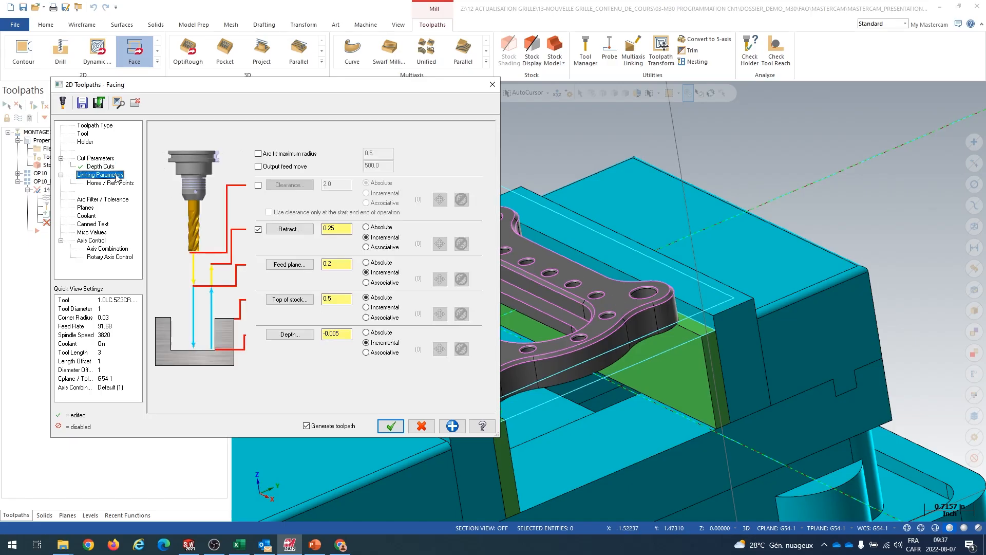
left_click_drag(291, 90, 235, 74)
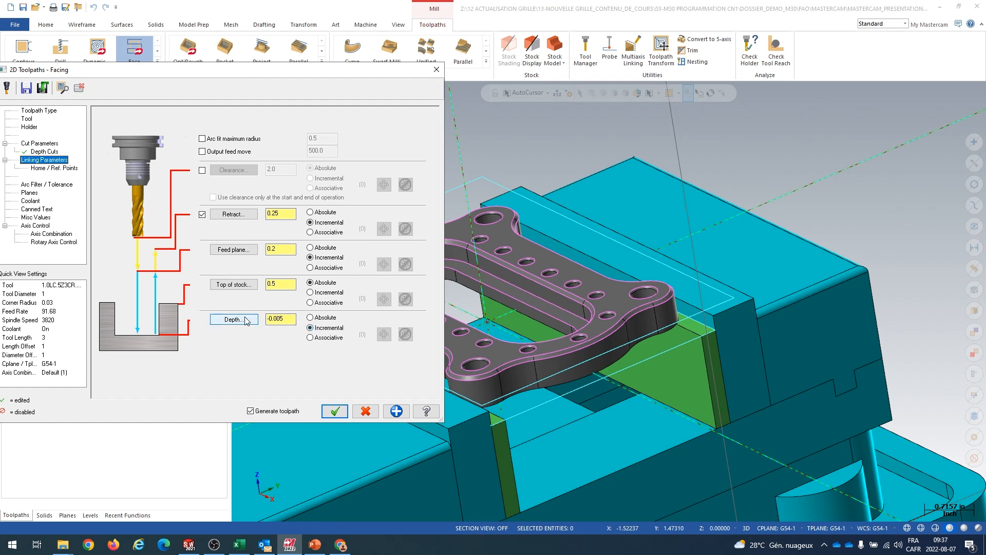
left_click(267, 319)
type("-0.005")
Try taking the facing depth from a hole on the part's top face, incremental and absolute, and restore the incremental -0.005 depth.
left_click(242, 321)
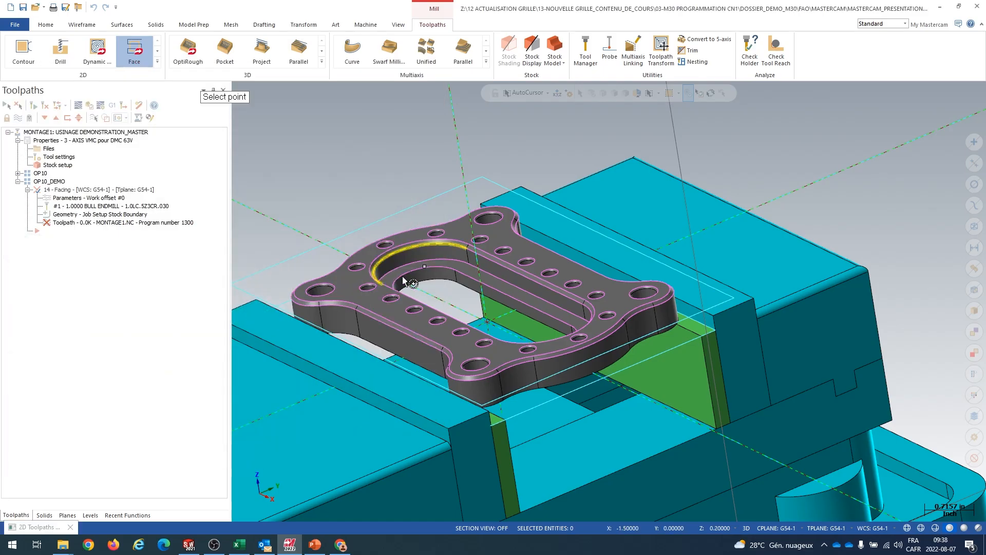
left_click(478, 245)
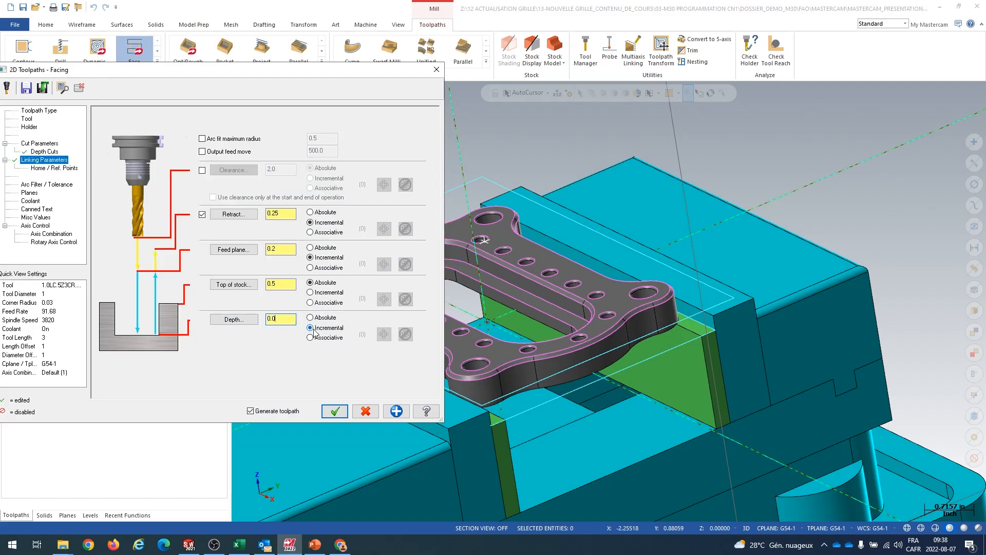
left_click(311, 317)
left_click(234, 319)
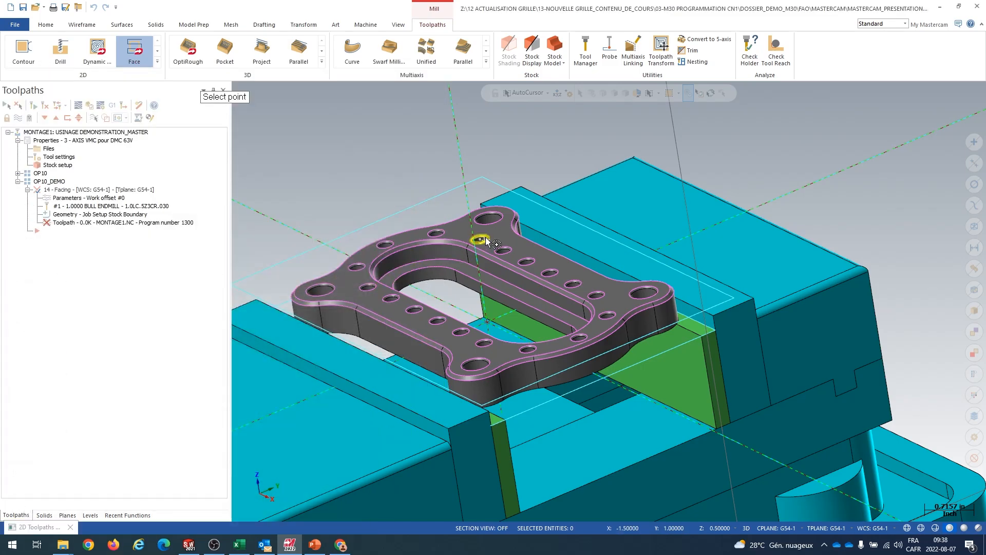
left_click(486, 239)
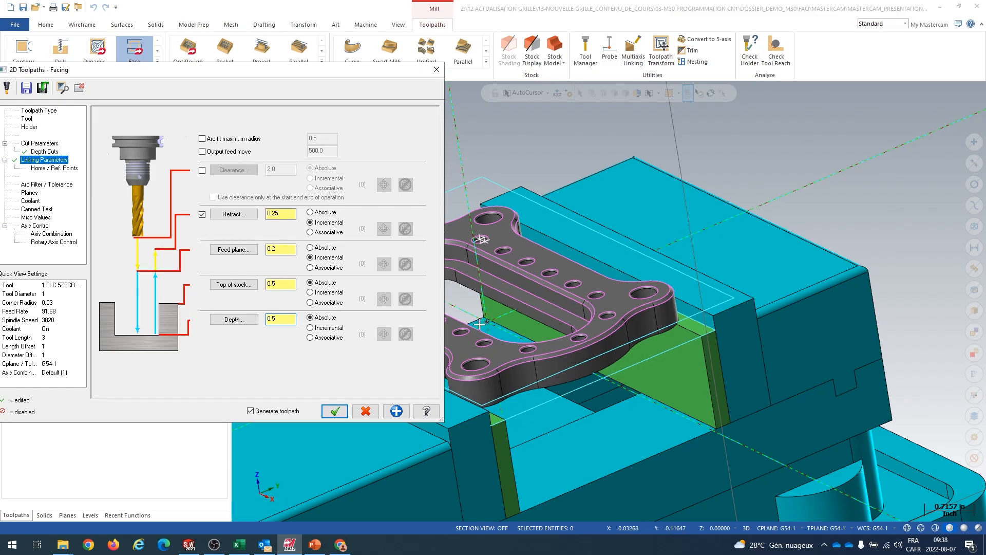
left_click(315, 328)
key("shift+Tab")
left_click(268, 285)
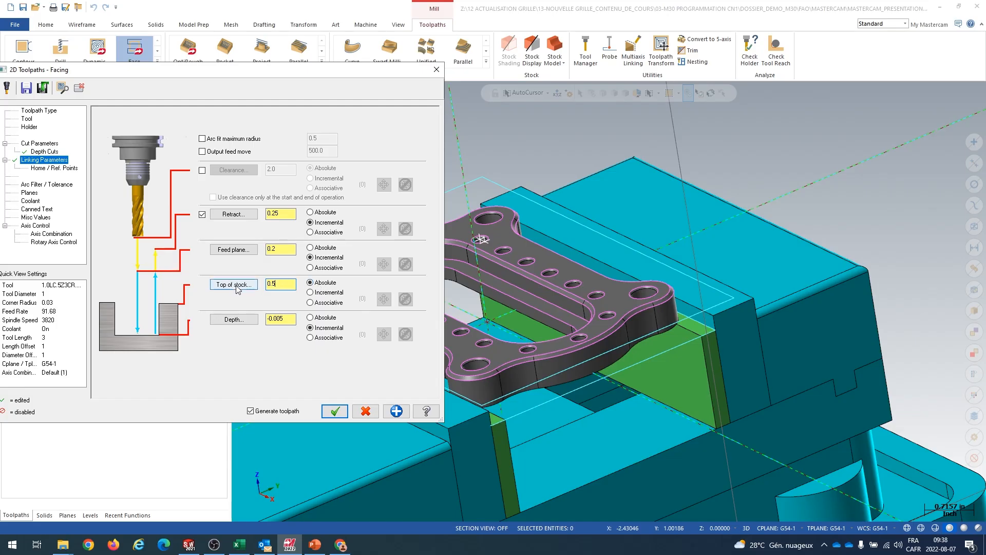
Check the depth cut settings, and set the facing operation's absolute top of stock to 1.0.
left_click(45, 152)
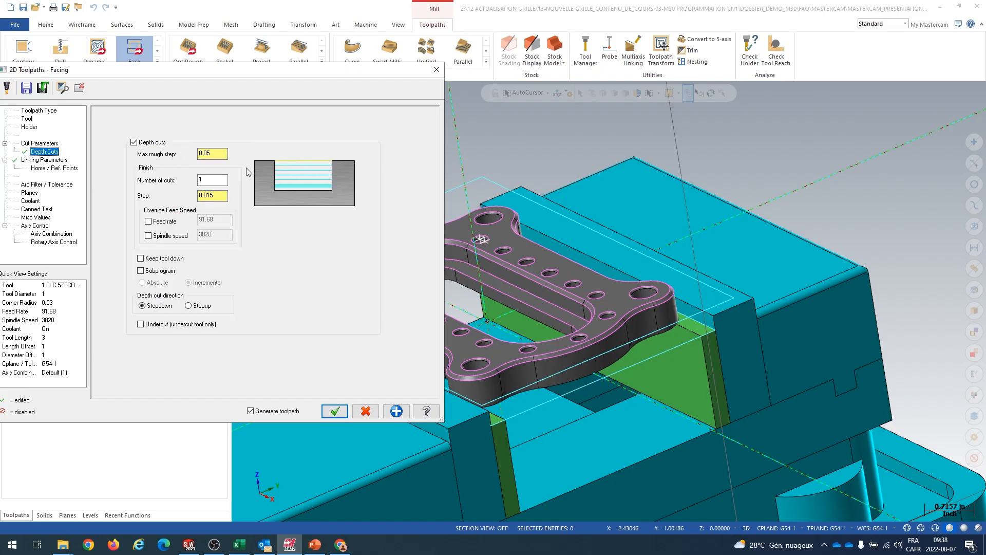
left_click(38, 160)
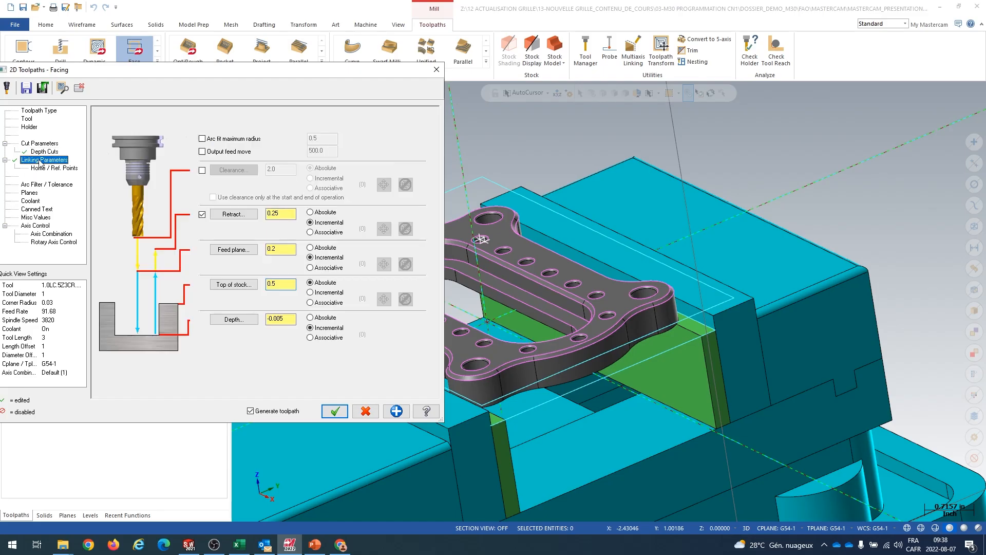
double_click(280, 285)
type("1")
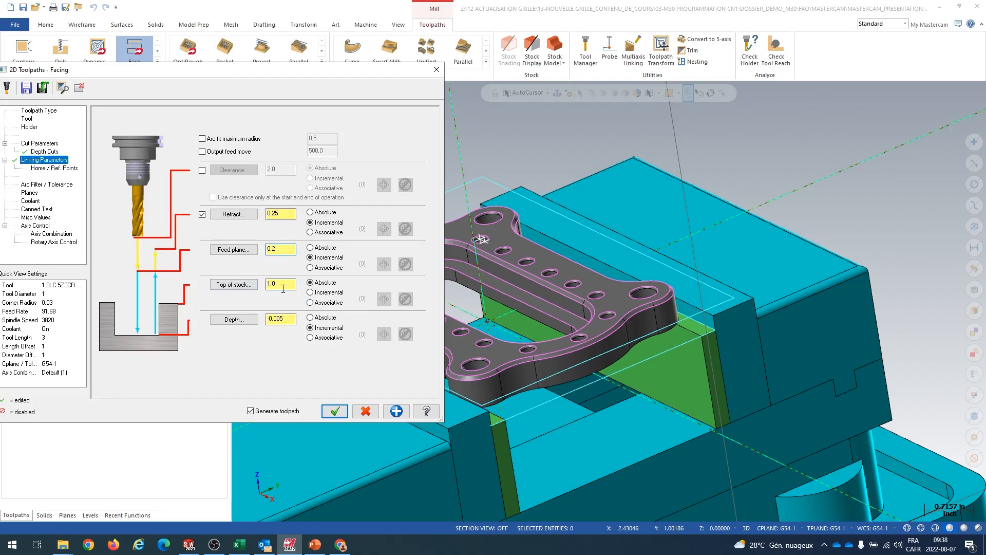
left_click(283, 287)
Review the facing operation's maximum rough step and its top of stock, depth, feed plane and retract values.
left_click(45, 153)
left_click(210, 154)
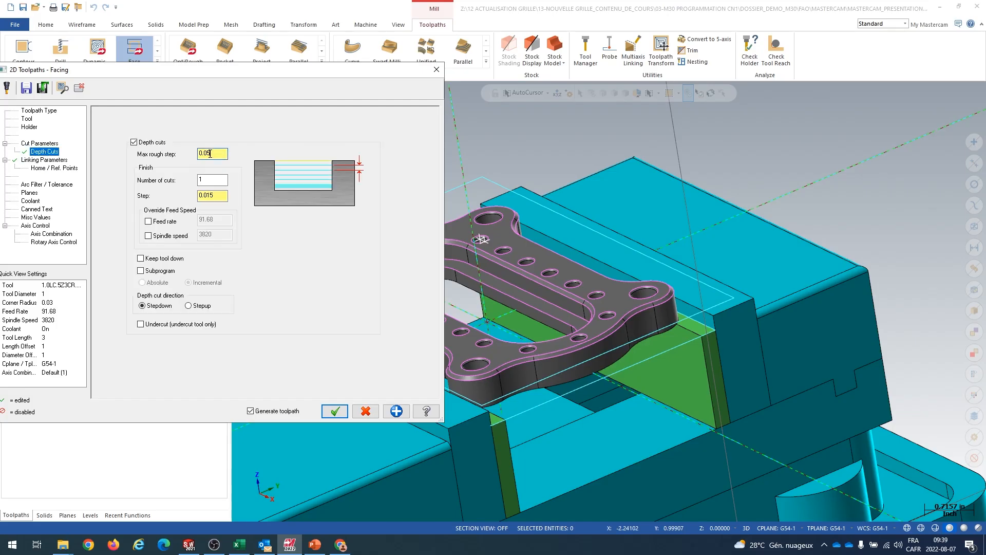
left_click(54, 161)
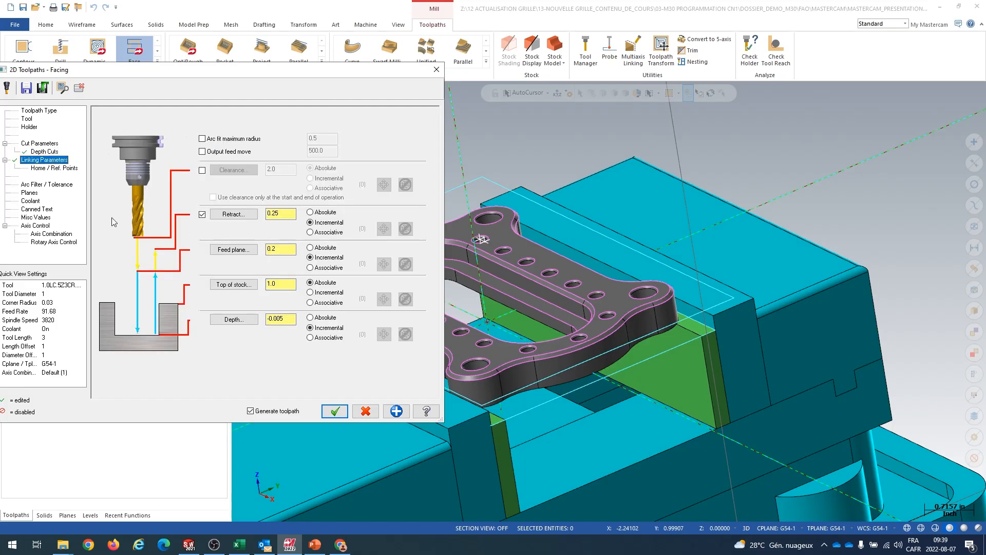
left_click(282, 284)
left_click(281, 286)
left_click(287, 319)
left_click(280, 249)
left_click(287, 215)
left_click(274, 250)
Compare the facing operation's working coordinate system, tool plane and construction plane with the G54-1 entry in the plane list.
left_click(29, 193)
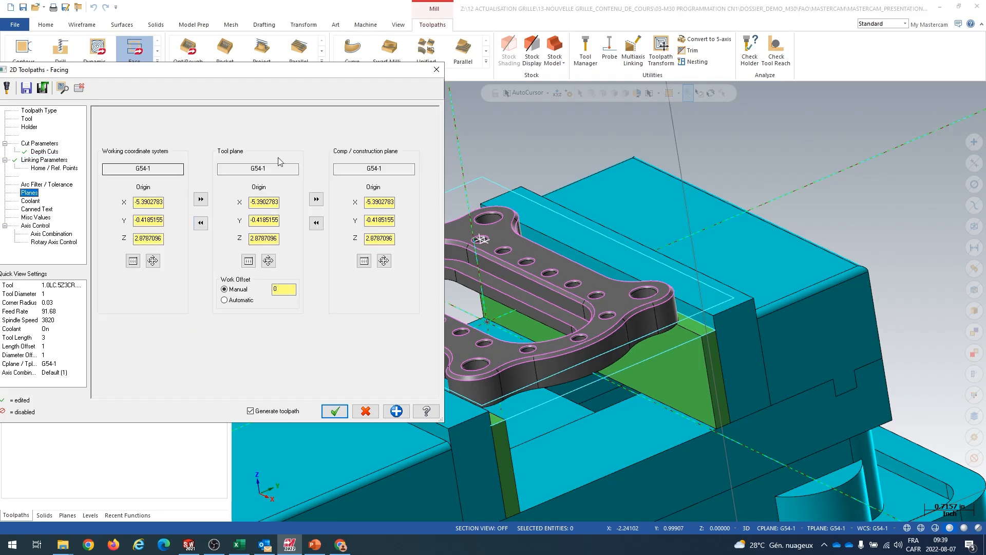
left_click_drag(183, 77, 411, 72)
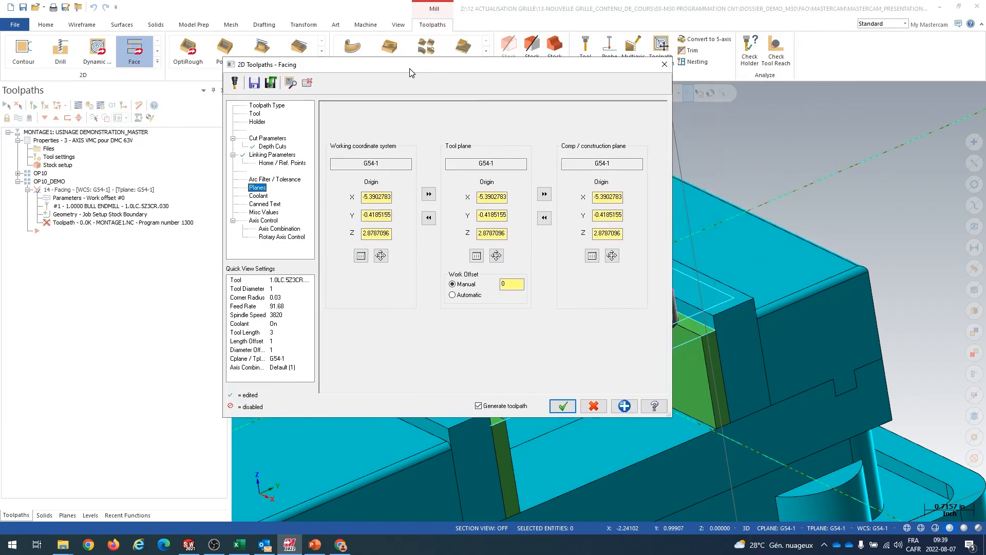
left_click(67, 516)
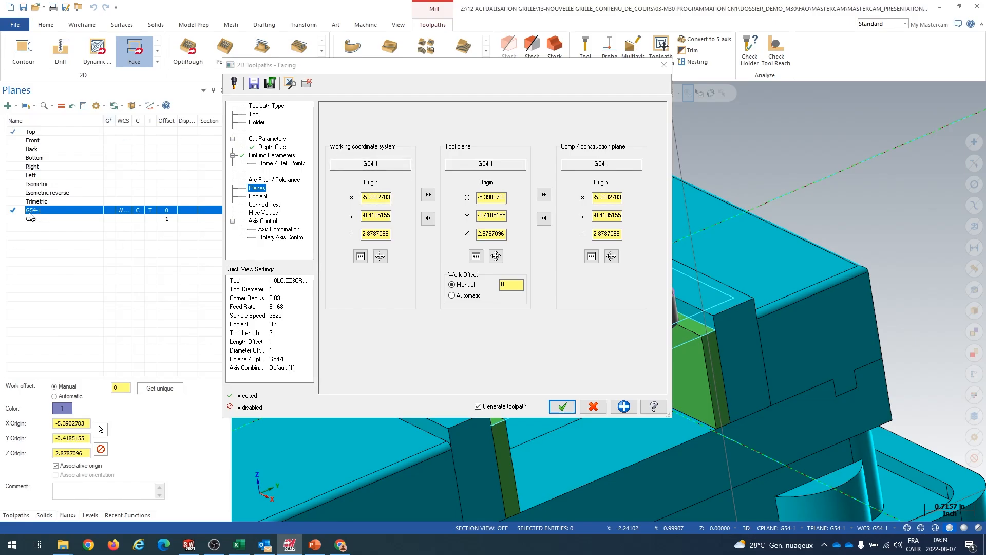
left_click(491, 164)
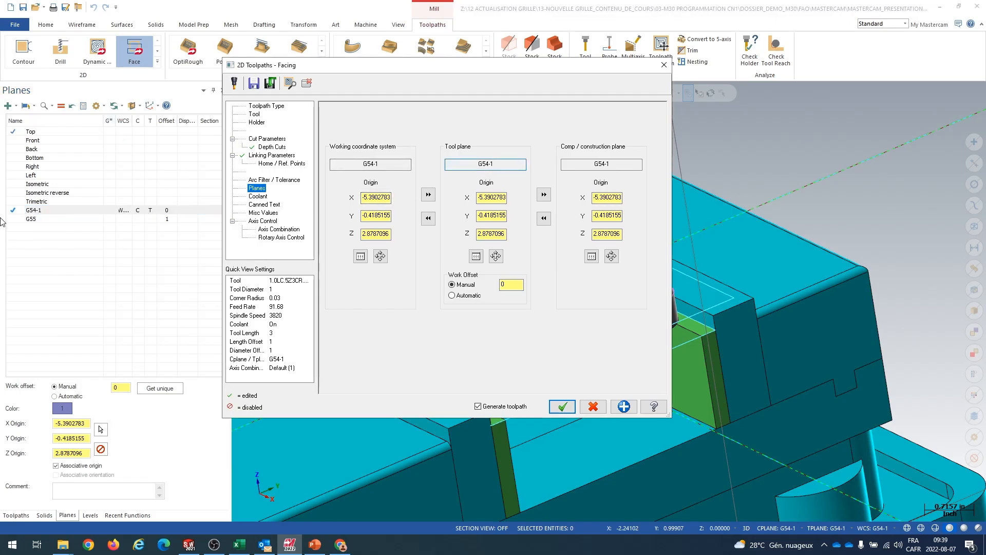
left_click(612, 165)
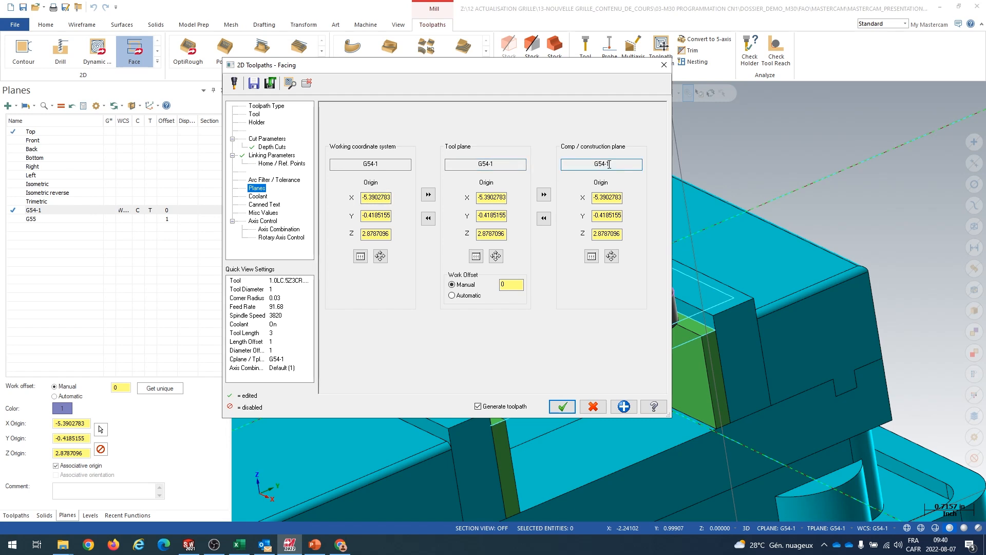
Review the facing operation's coolant, canned text and miscellaneous values, and return to its plane settings.
left_click(258, 197)
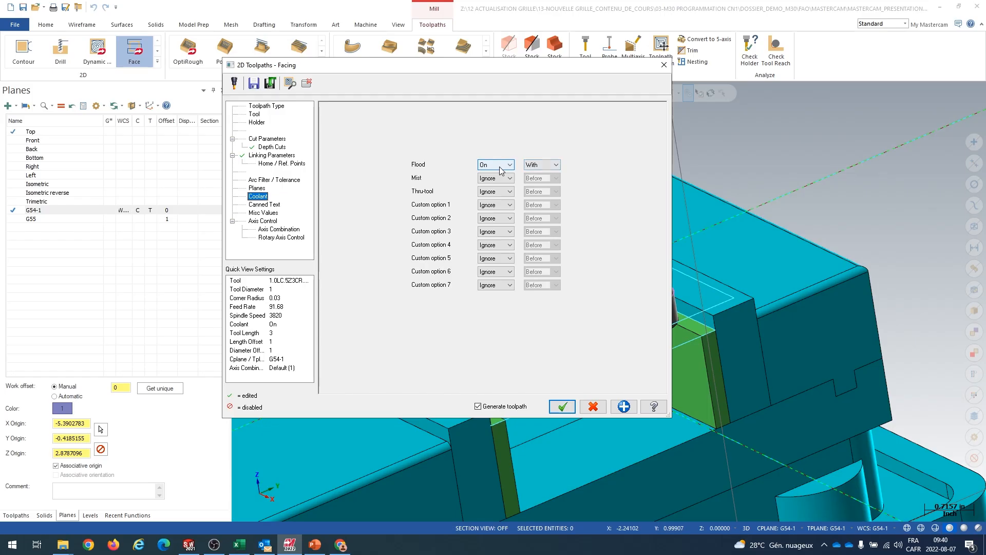
left_click(269, 205)
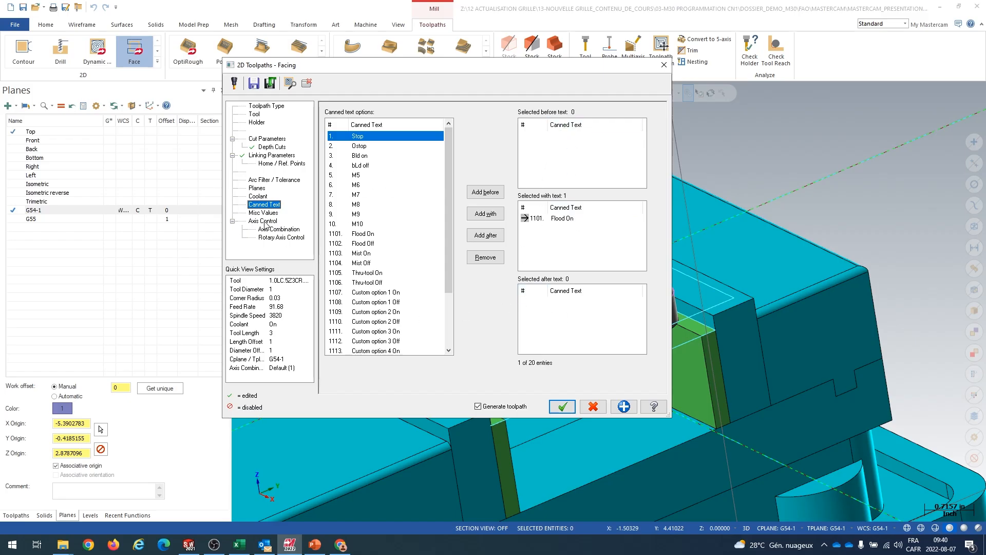
left_click(264, 213)
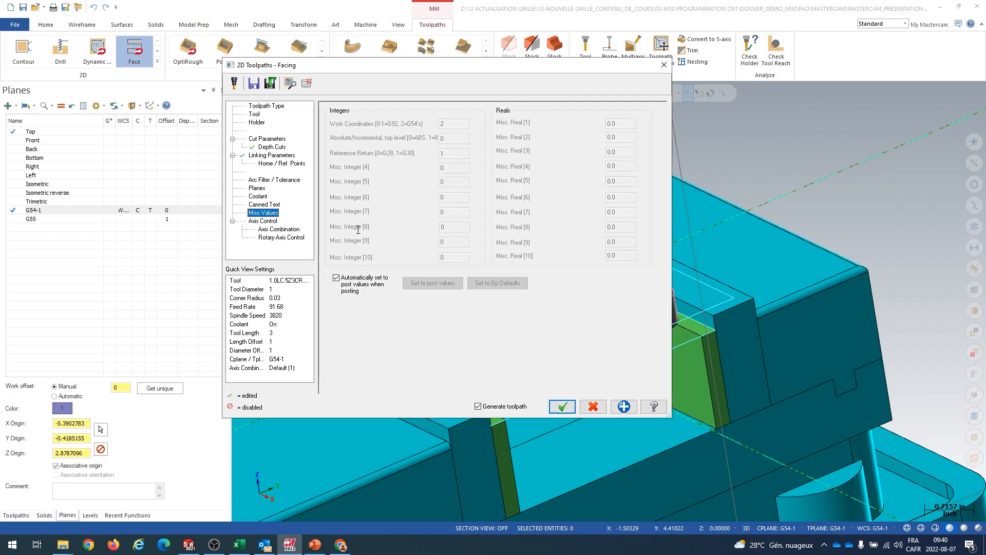
left_click(257, 188)
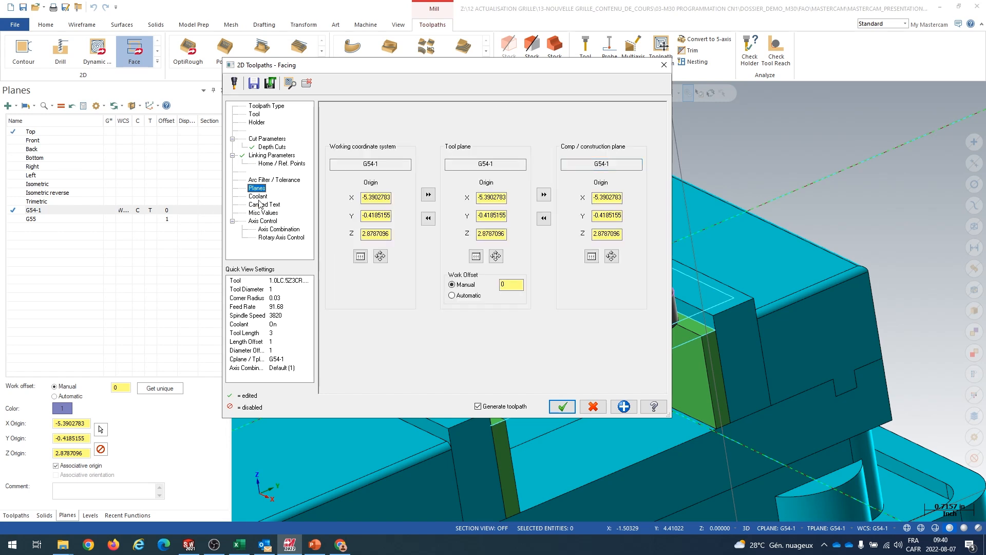
left_click(259, 198)
left_click(259, 189)
Accept the facing parameters to generate the toolpath, and inspect its depth passes around the plate.
left_click(564, 408)
middle_click_drag(548, 402, 617, 463)
scroll(617, 462, "down", 1)
scroll(618, 463, "up", 3)
scroll(619, 441, "down", 6)
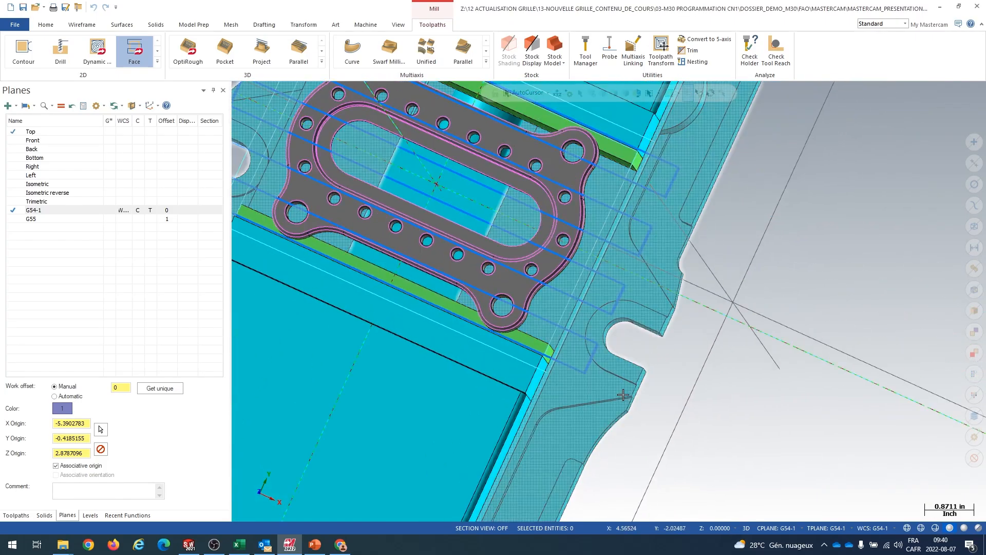
scroll(620, 415, "down", 1)
middle_click_drag(620, 414, 632, 407)
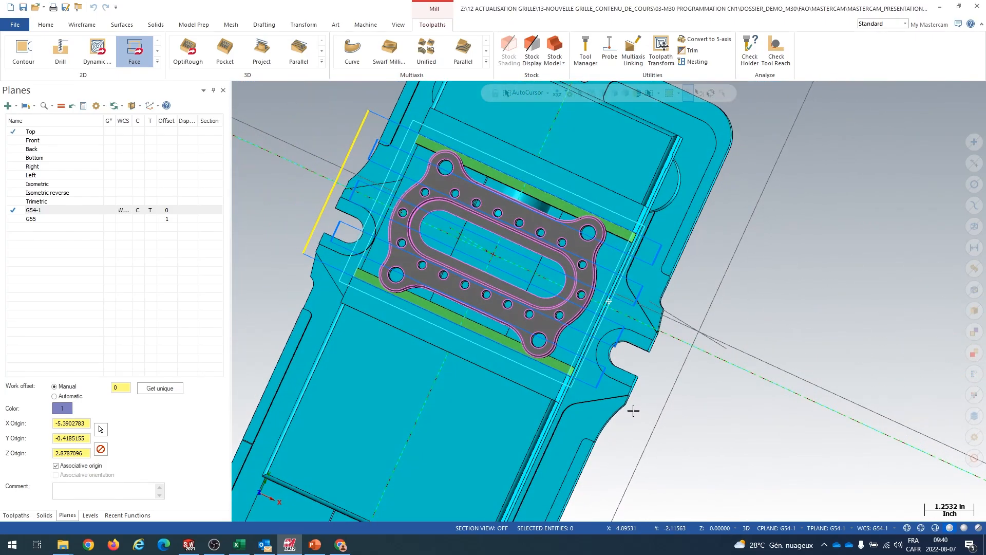
middle_click_drag(641, 421, 569, 337)
left_click(12, 517)
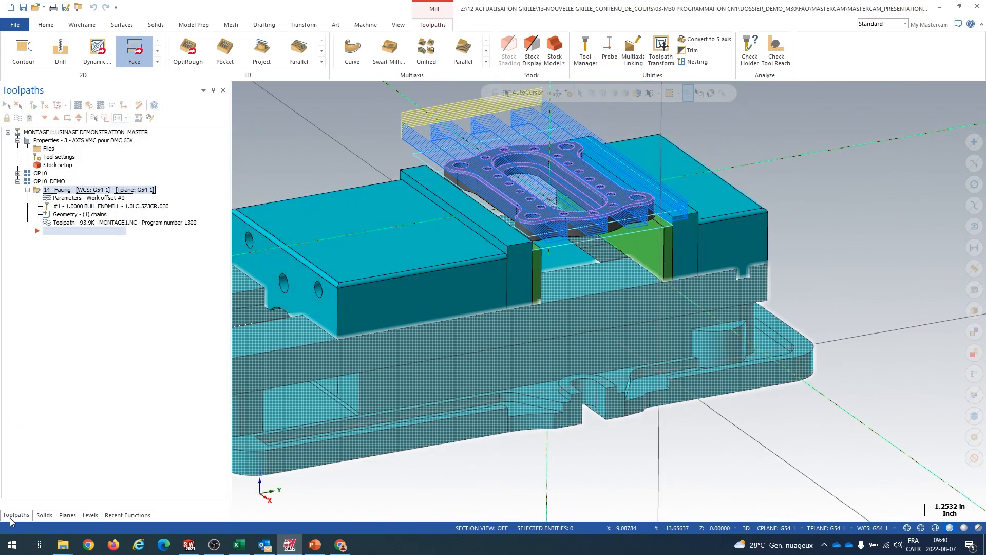
scroll(386, 143, "up", 5)
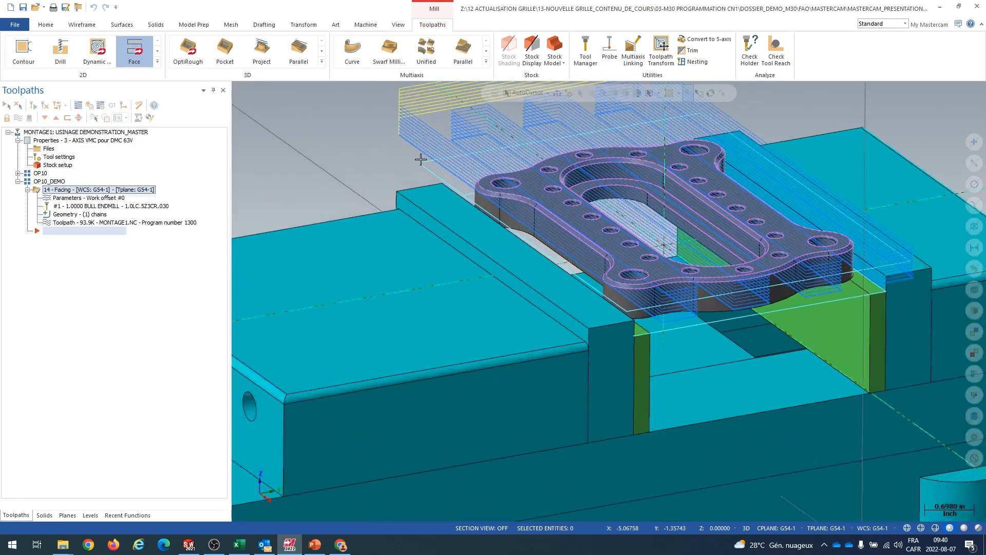
scroll(339, 188, "down", 2)
scroll(376, 114, "up", 4)
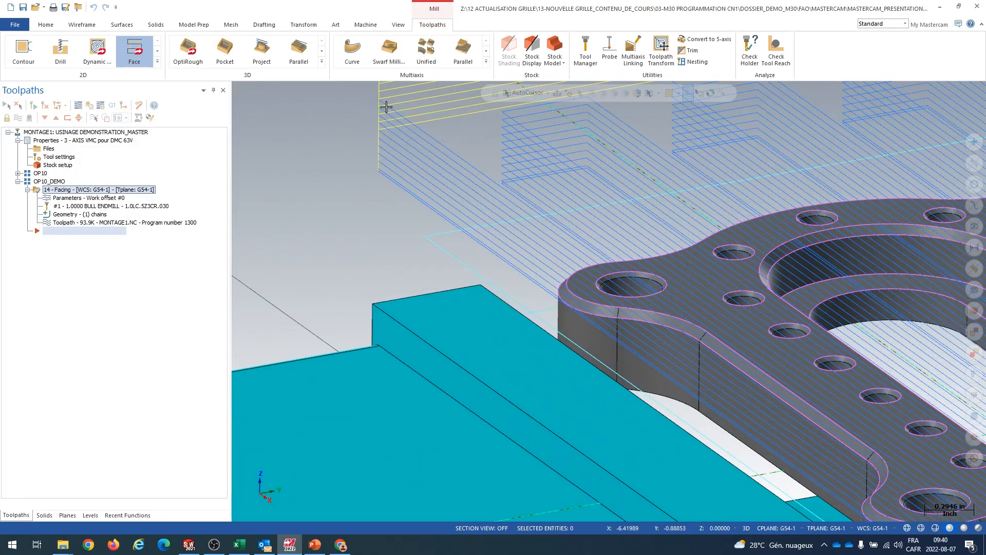
scroll(381, 169, "up", 3)
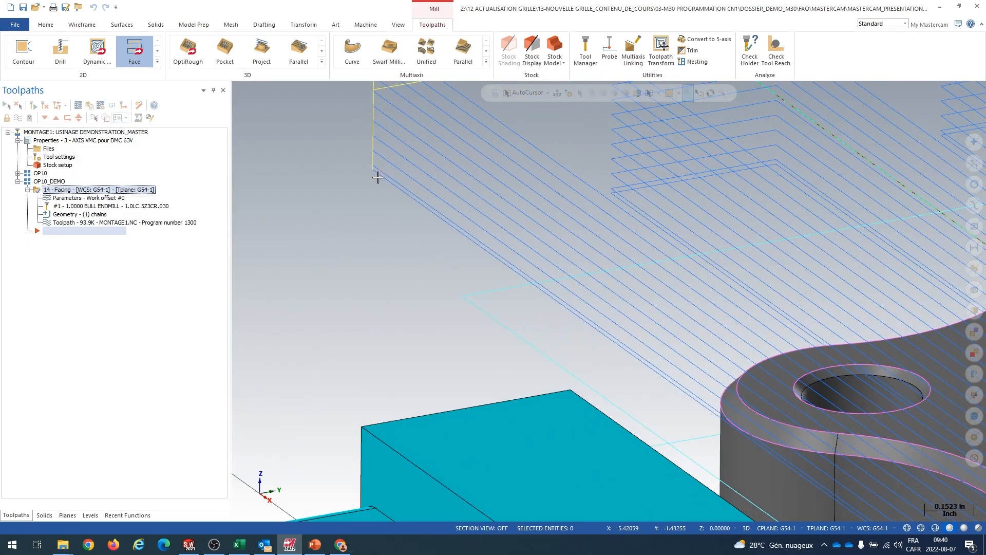
Set the facing operation's absolute top of stock to 0.5 and turn off its depth cuts.
left_click(88, 199)
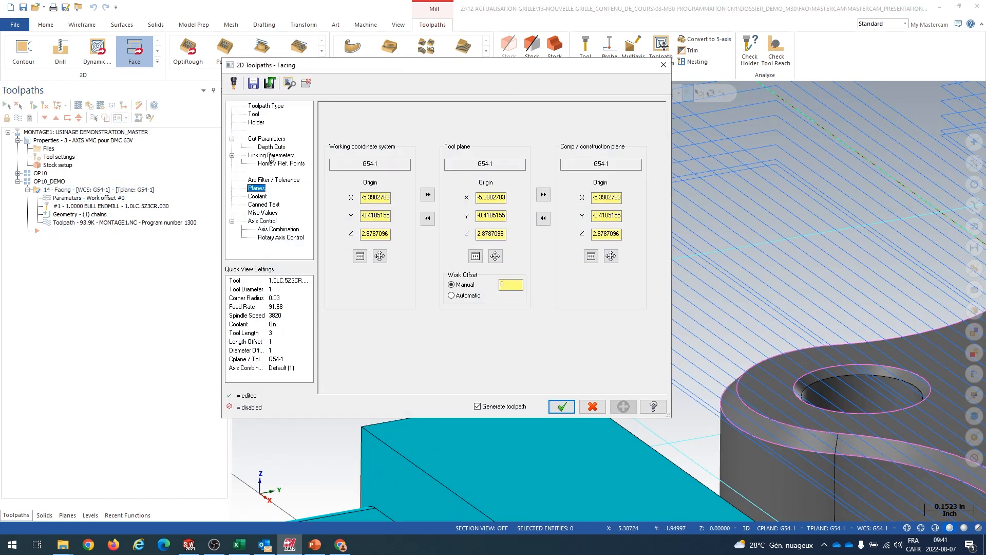
left_click(272, 155)
type(".")
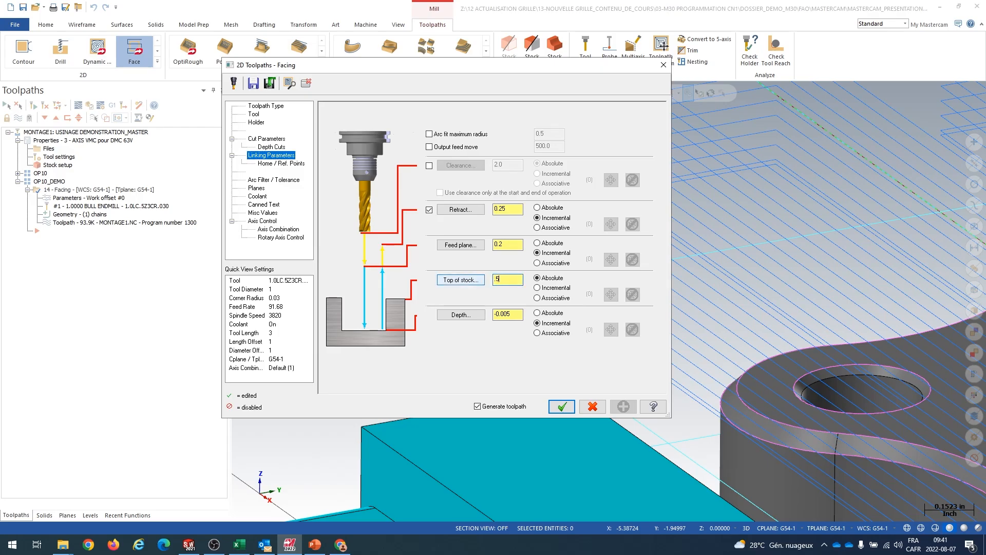
type("5")
key("Return")
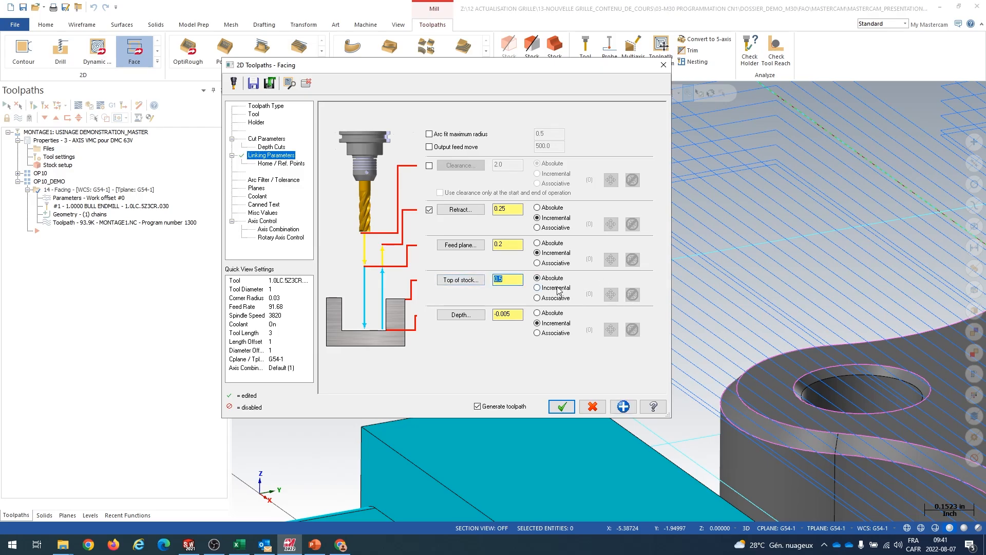
left_click(270, 148)
left_click(377, 137)
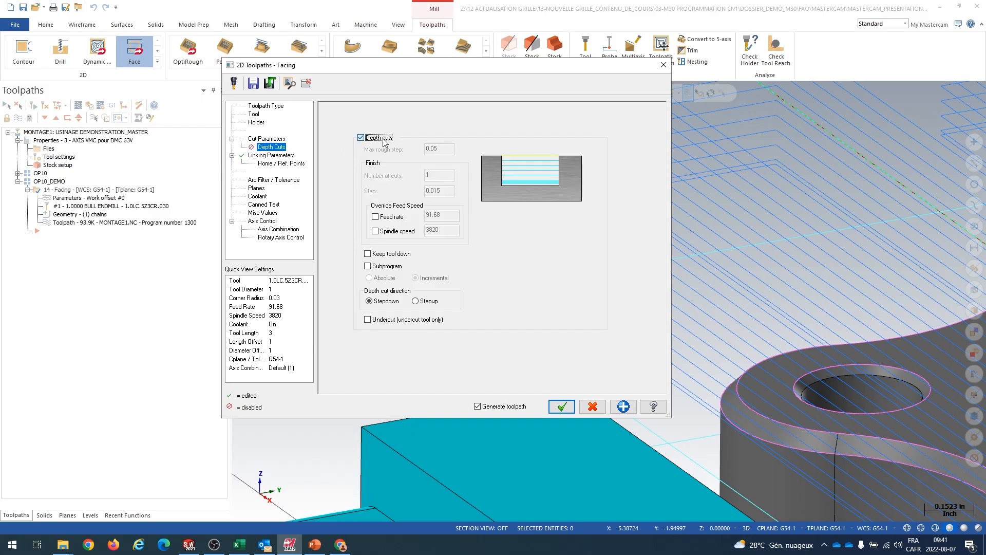
Try a roughing angle of 45 with the Zigzag cutting method, regenerate the facing toolpath and inspect its passes over the plate.
left_click(257, 139)
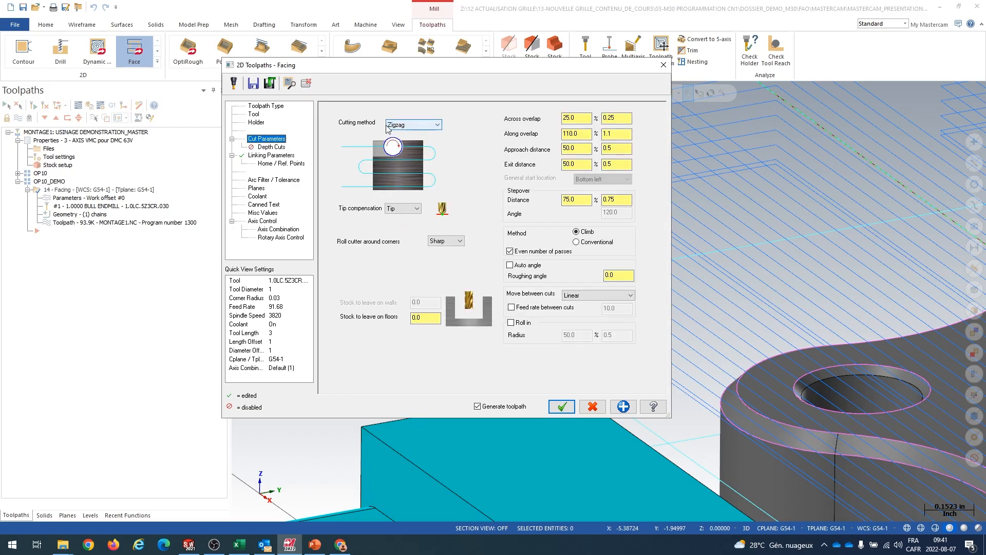
left_click(411, 126)
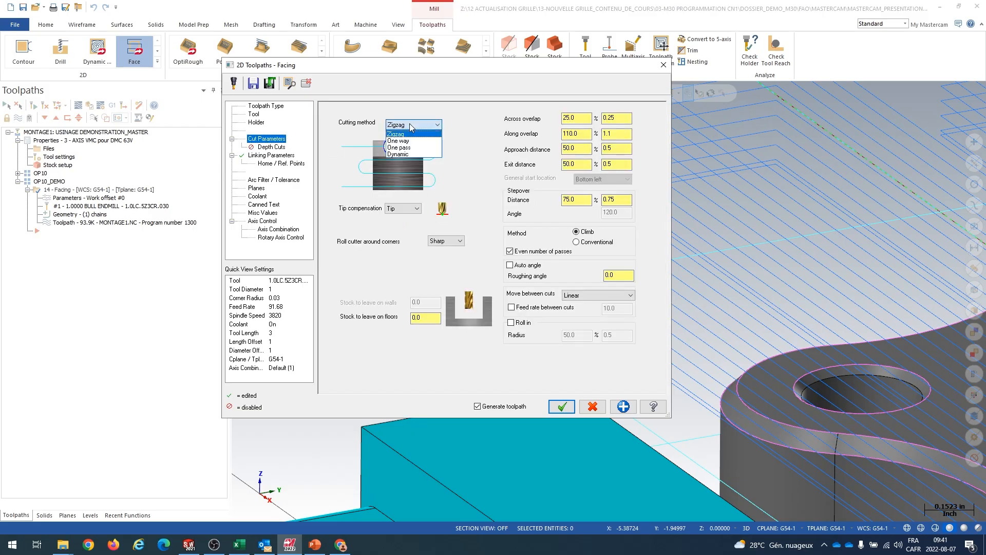
left_click(410, 125)
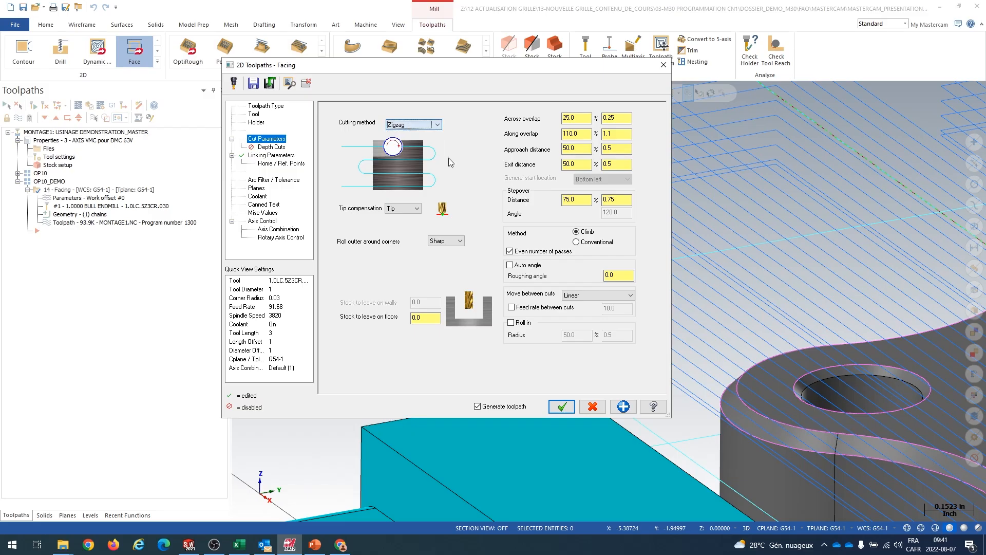
double_click(619, 276)
type("45")
left_click(562, 406)
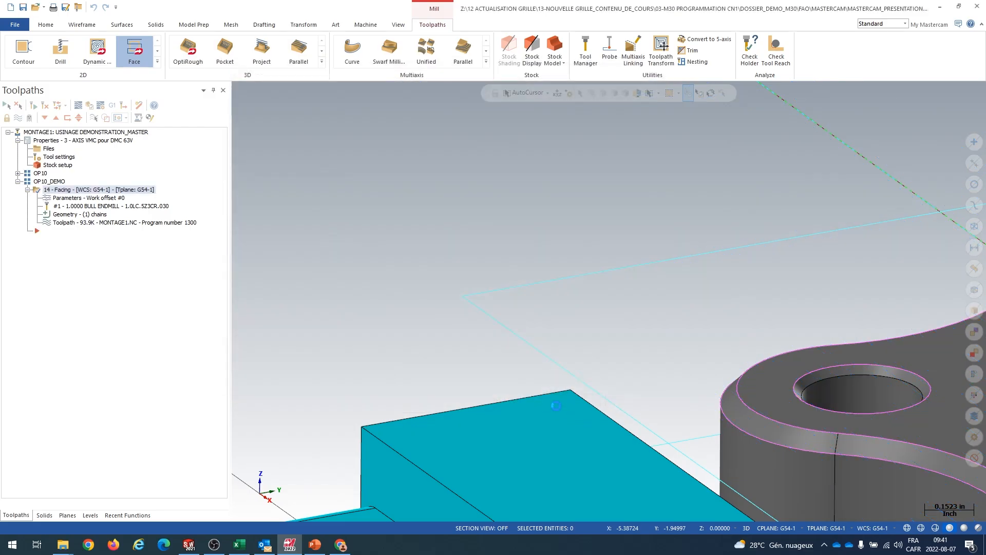
scroll(535, 385, "down", 10)
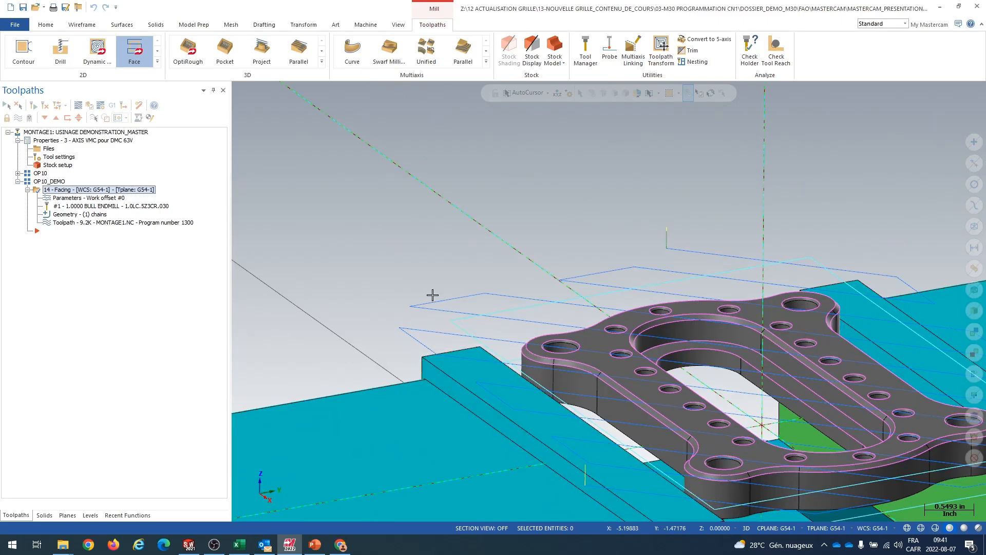
scroll(405, 275, "up", 4)
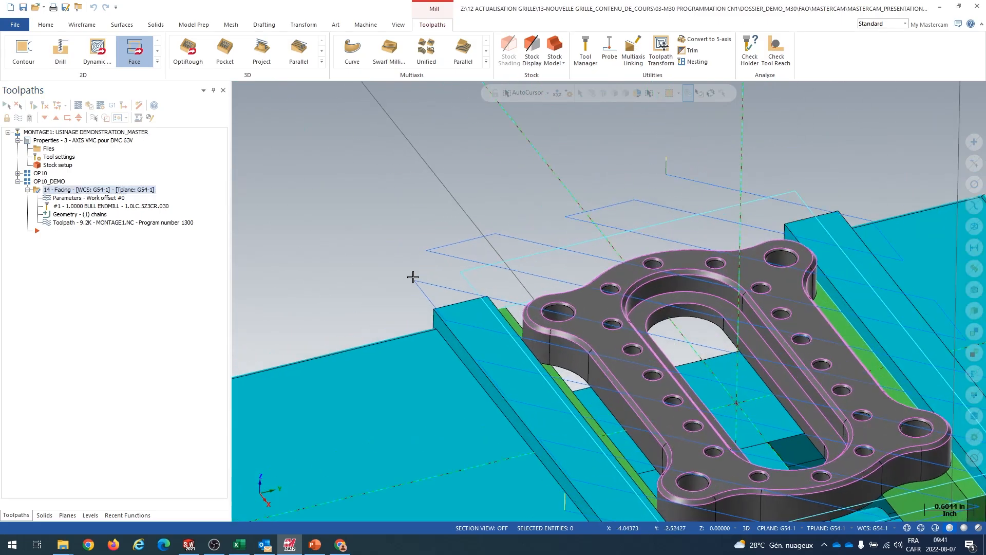
scroll(398, 290, "down", 6)
mouse_move(381, 308)
middle_mouse_down()
mouse_move(356, 308)
mouse_move(379, 297)
middle_mouse_up()
scroll(379, 299, "up", 3)
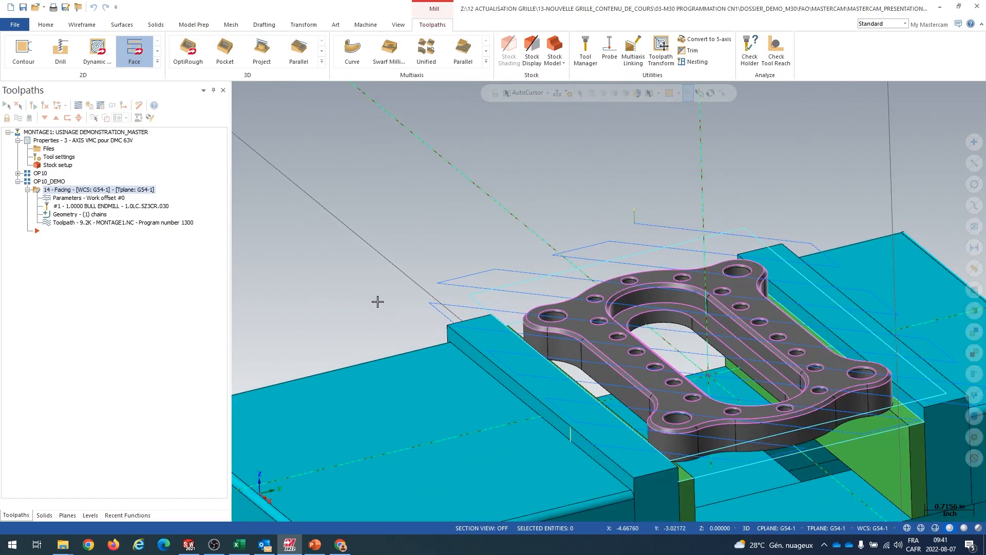
scroll(378, 306, "down", 3)
middle_click_drag(378, 311, 392, 246)
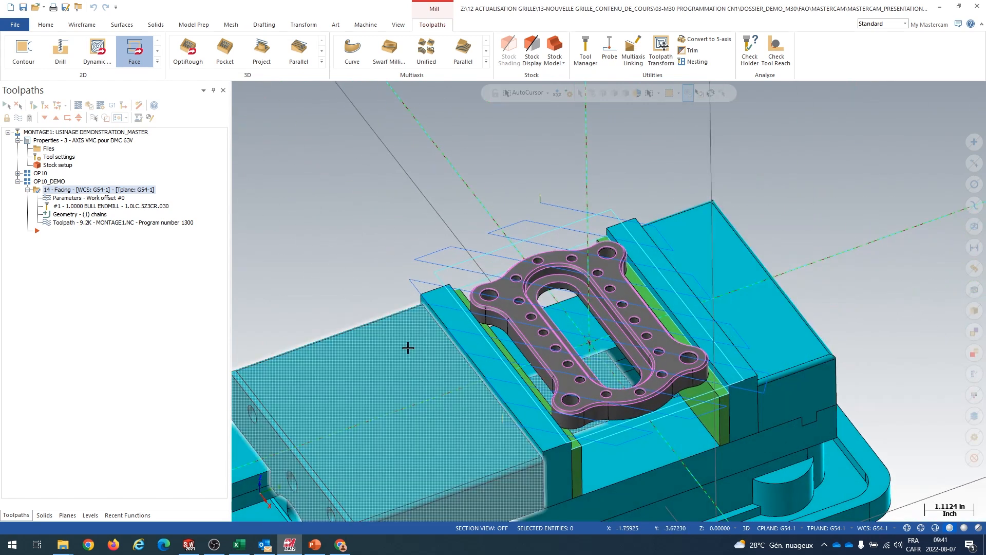
Set the facing roughing angle to 0, enable Roll in, and regenerate the toolpath.
left_click(67, 199)
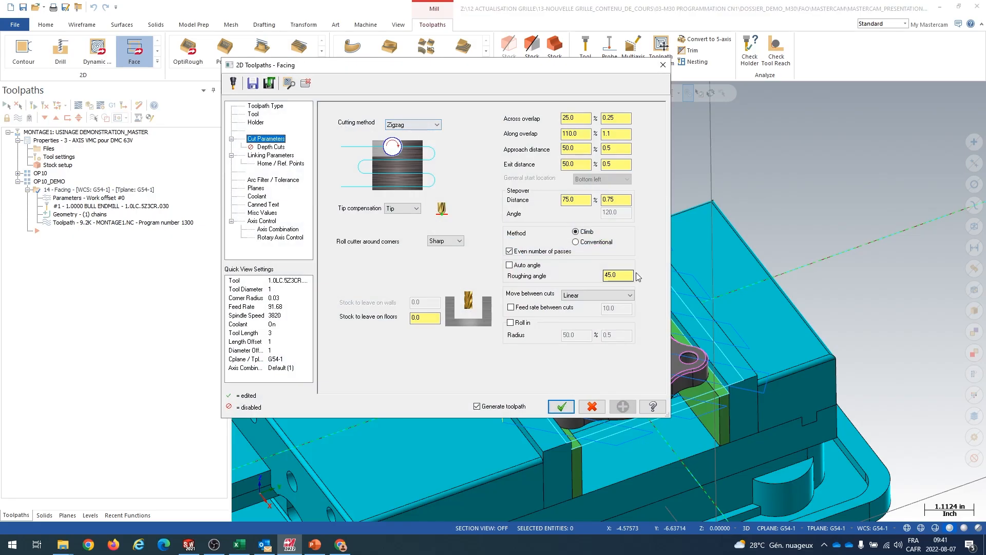
double_click(616, 276)
type("0")
key("Return")
left_click(511, 323)
left_click(561, 407)
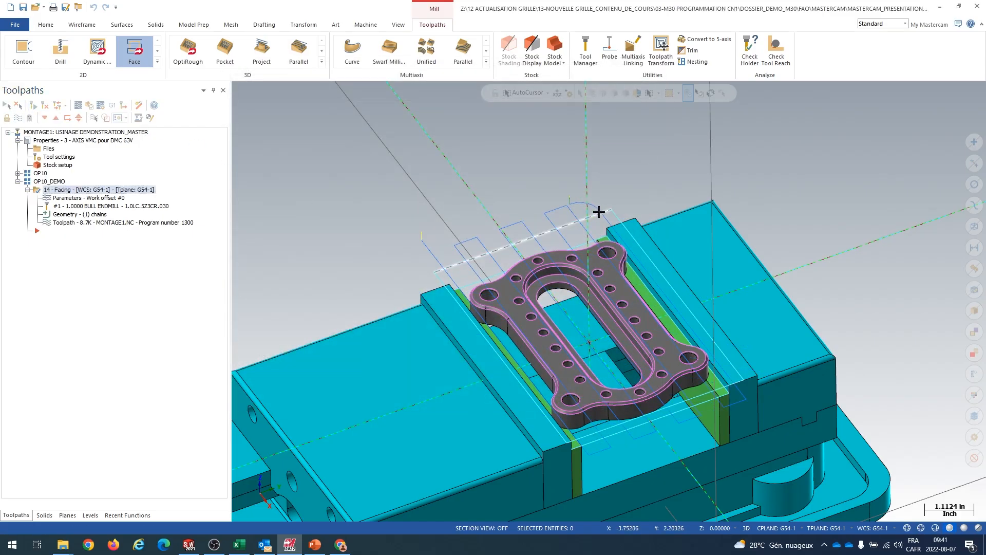
Turn off Roll in in the facing operation's cut parameters and regenerate the toolpath.
left_click(72, 199)
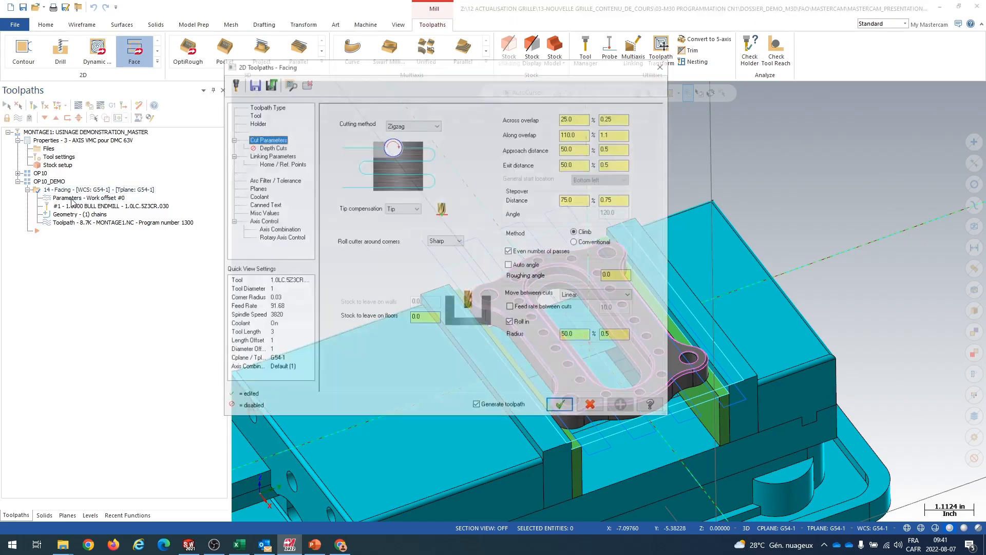
left_click(523, 323)
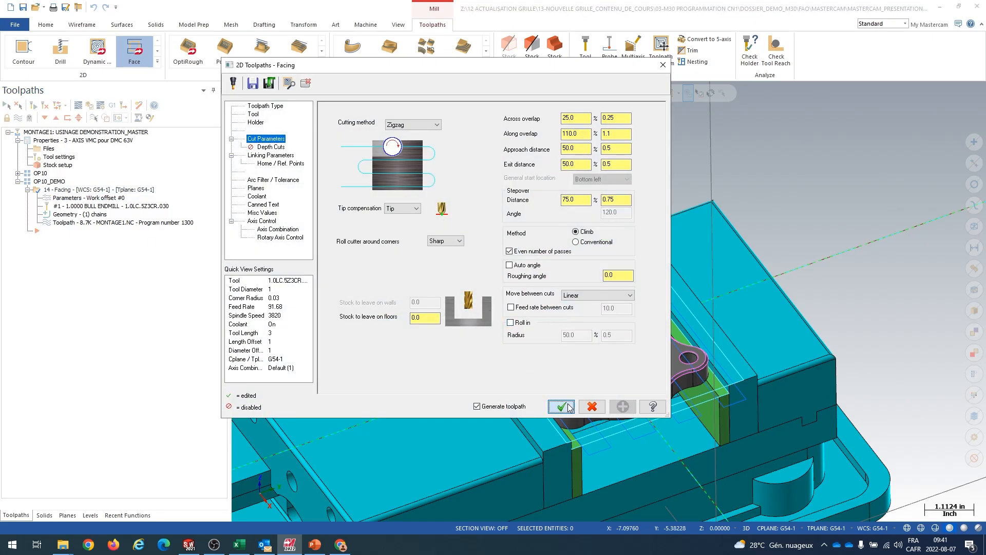
left_click(561, 407)
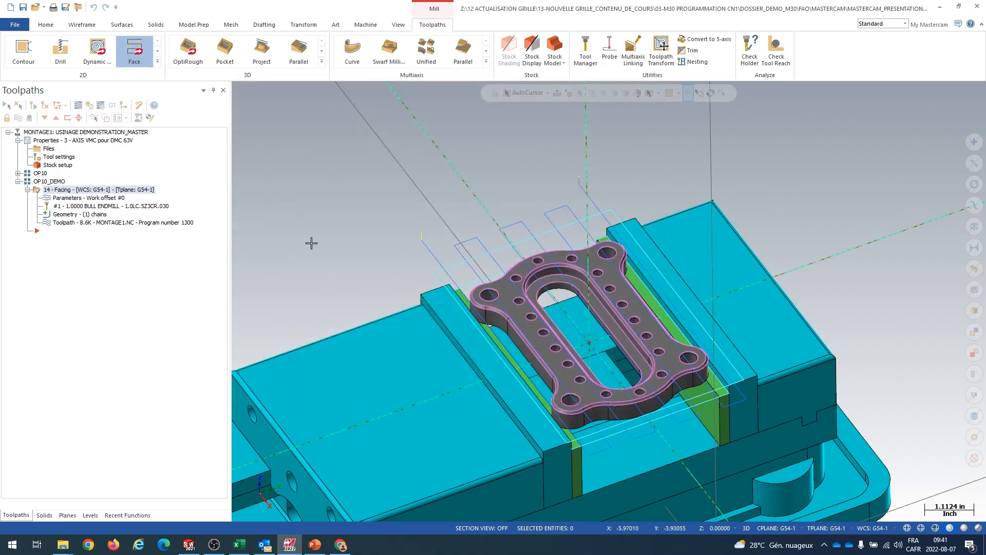
Try the One way cutting method for the facing operation, regenerate the toolpath and inspect its passes over the plate.
left_click(72, 199)
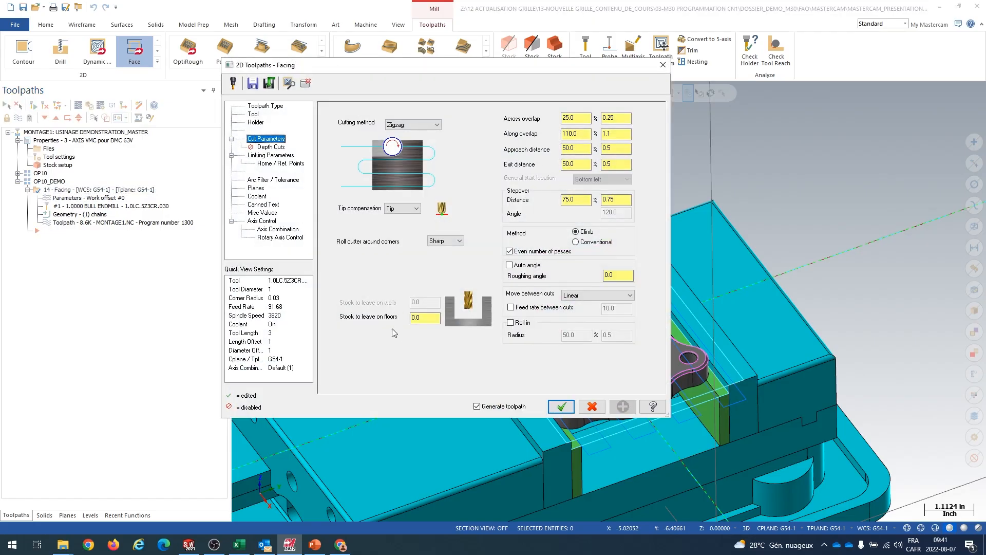
left_click(432, 125)
left_click(420, 139)
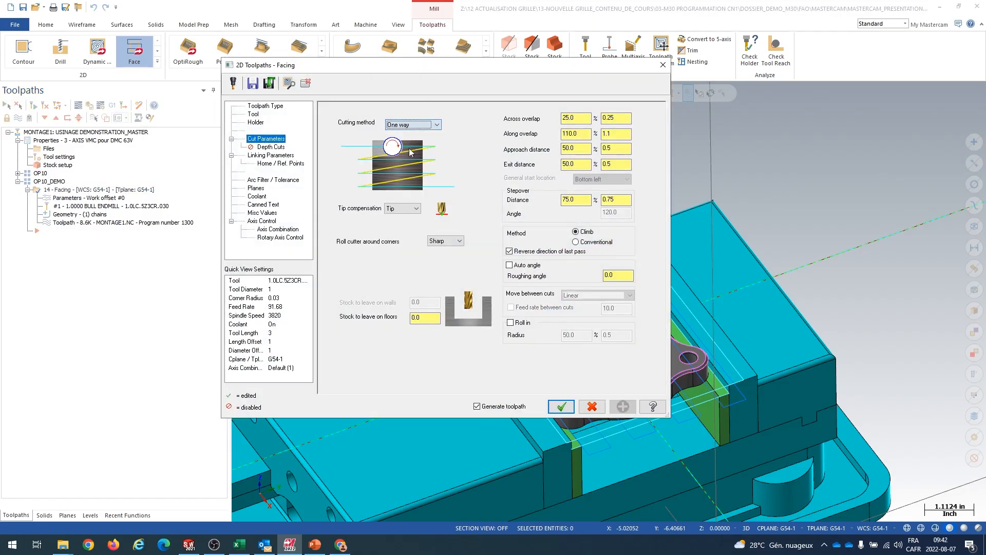
left_click(562, 407)
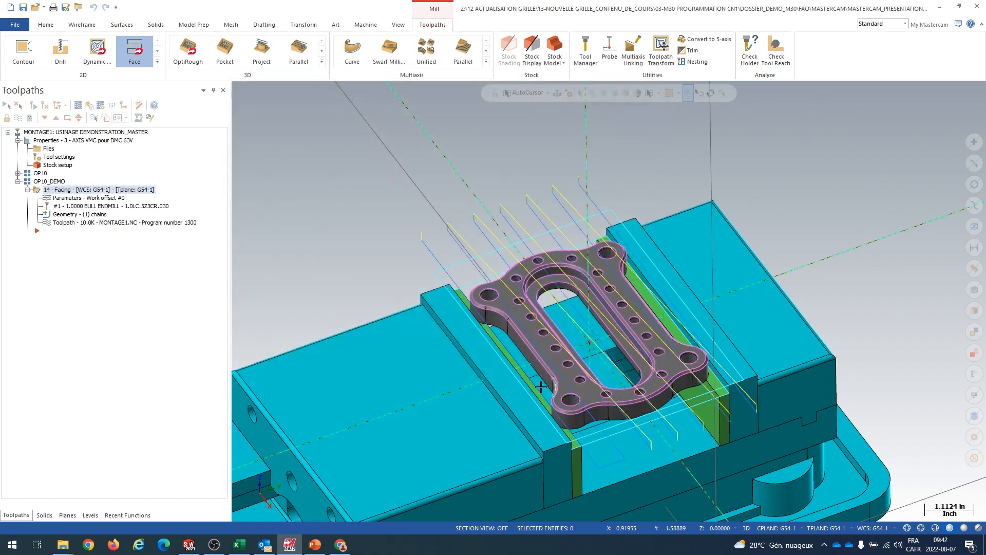
middle_click_drag(553, 388, 438, 282)
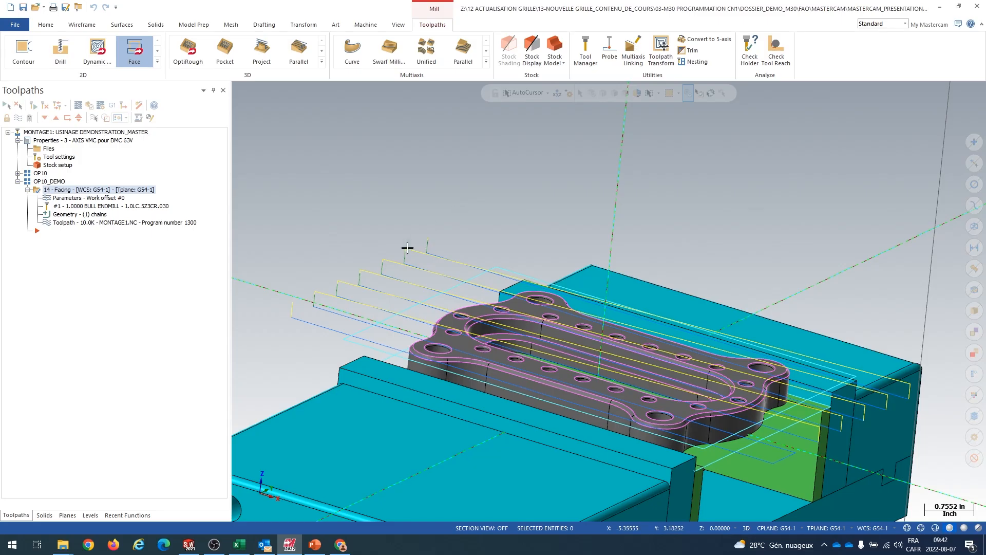
middle_click_drag(418, 267, 425, 235)
scroll(425, 236, "up", 3)
scroll(422, 234, "down", 6)
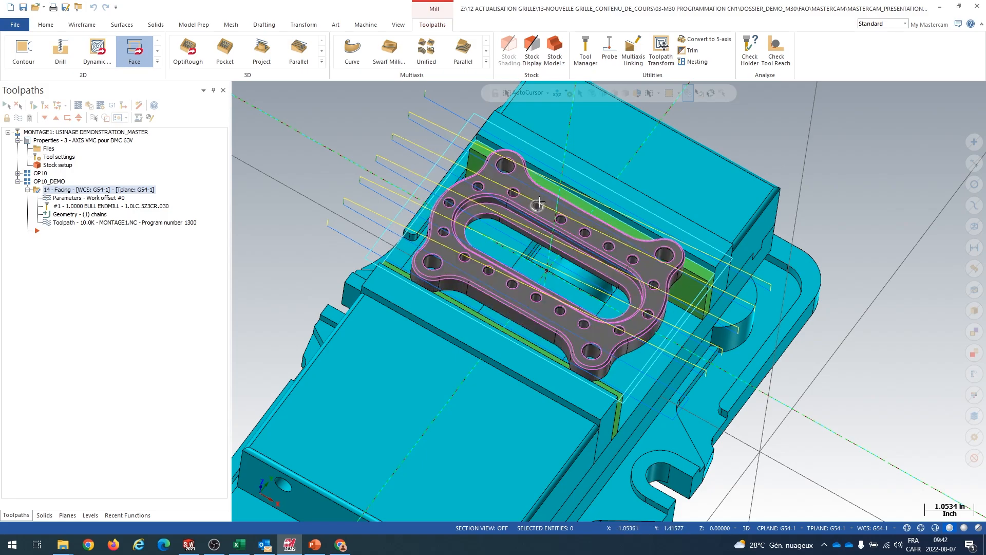
middle_click_drag(519, 206, 304, 218)
Try the One pass cutting method for the facing operation and regenerate the toolpath.
left_click(77, 198)
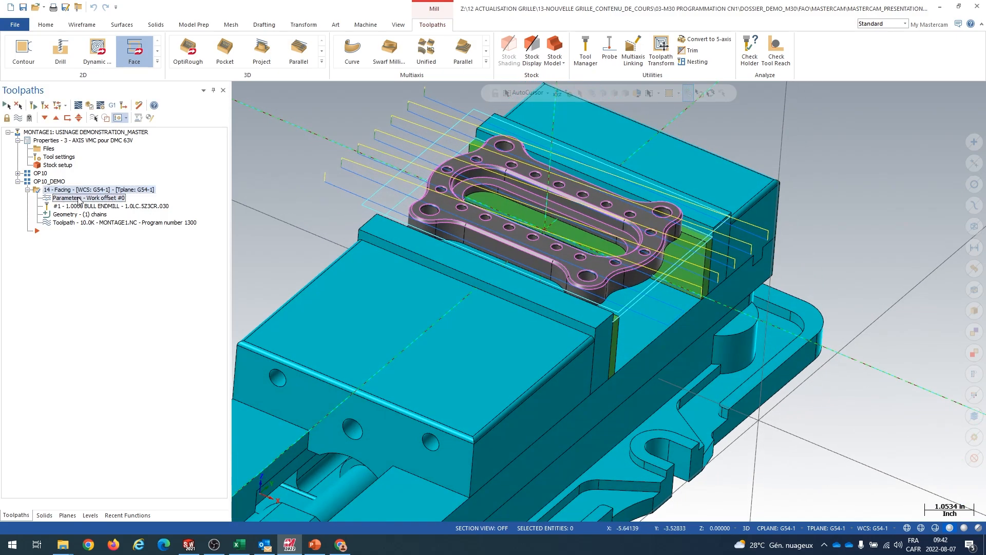
left_click(438, 126)
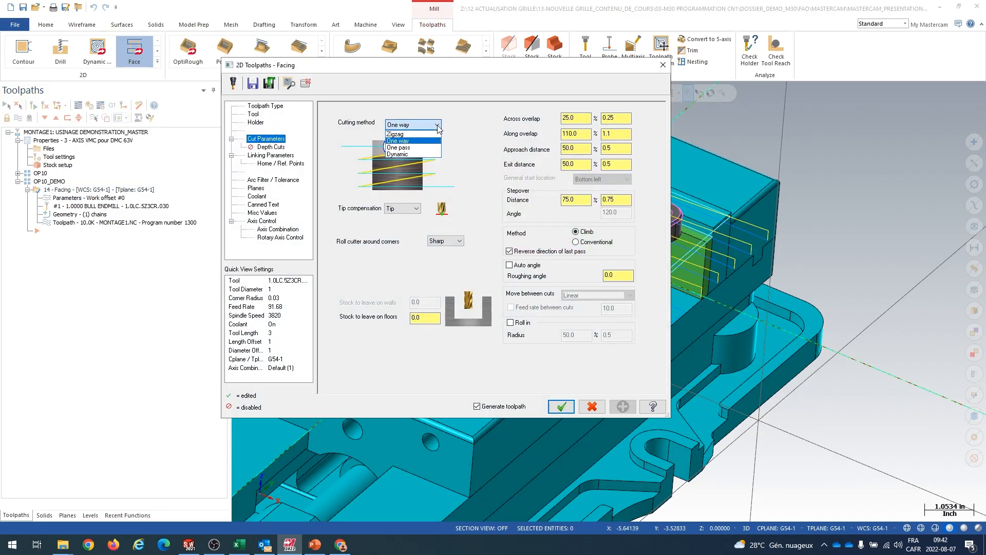
left_click(418, 148)
left_click(557, 406)
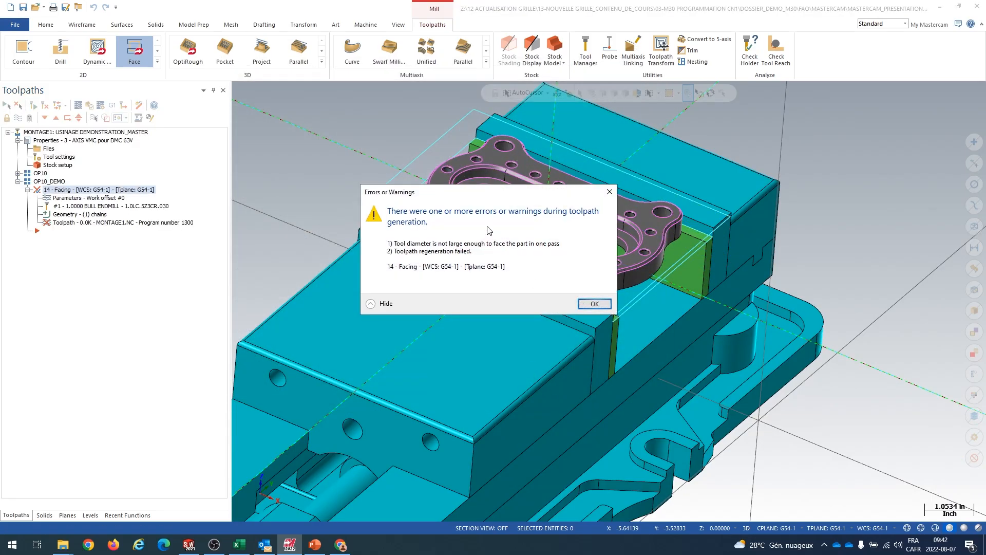
left_click_drag(490, 197, 449, 196)
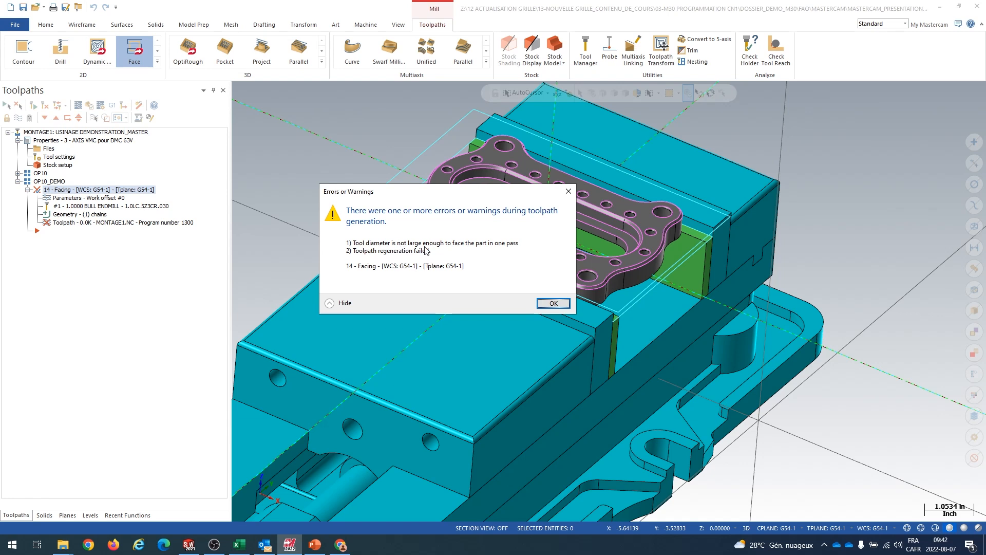
left_click(547, 300)
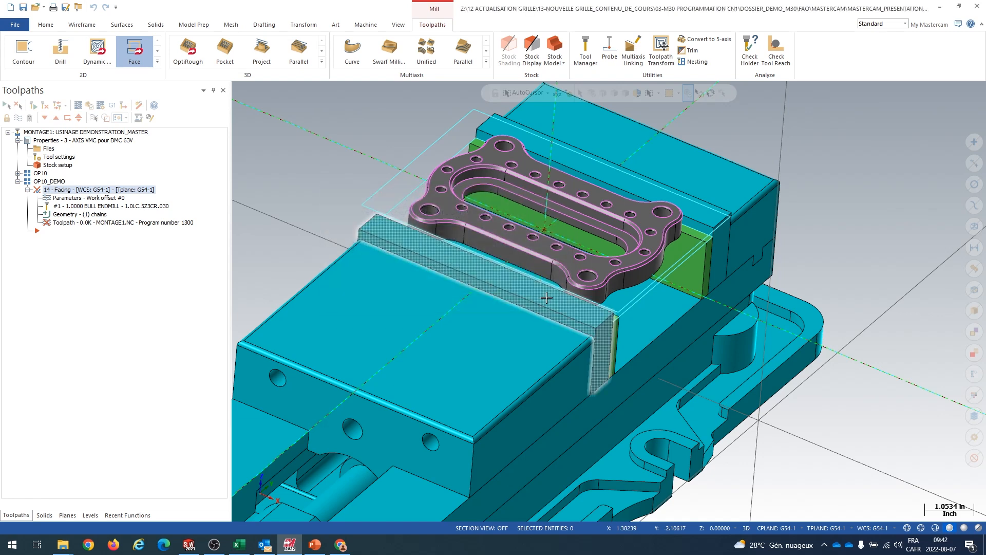
Try the Dynamic cutting method for the facing operation, regenerate the toolpath and inspect its spiral motion around the plate.
left_click(96, 198)
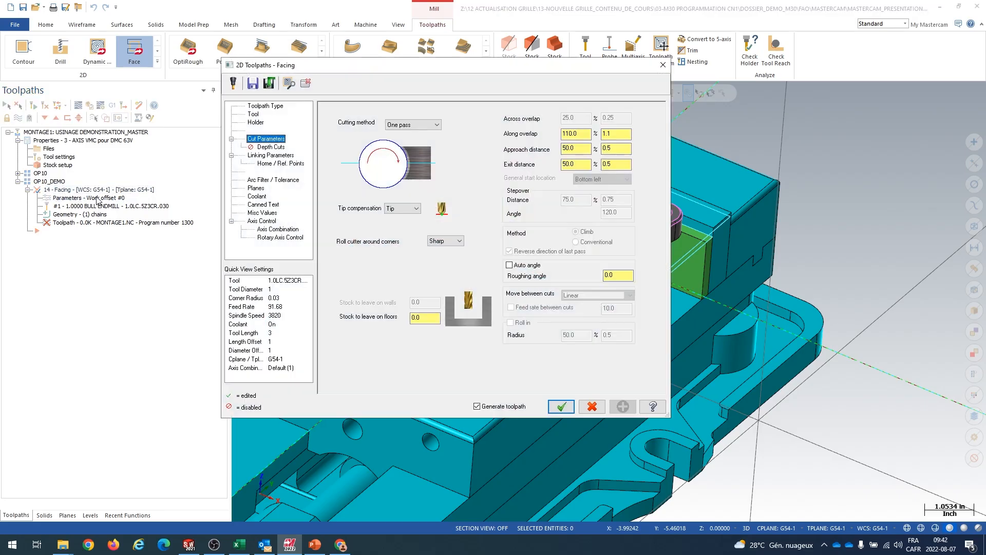
left_click(414, 124)
left_click(404, 155)
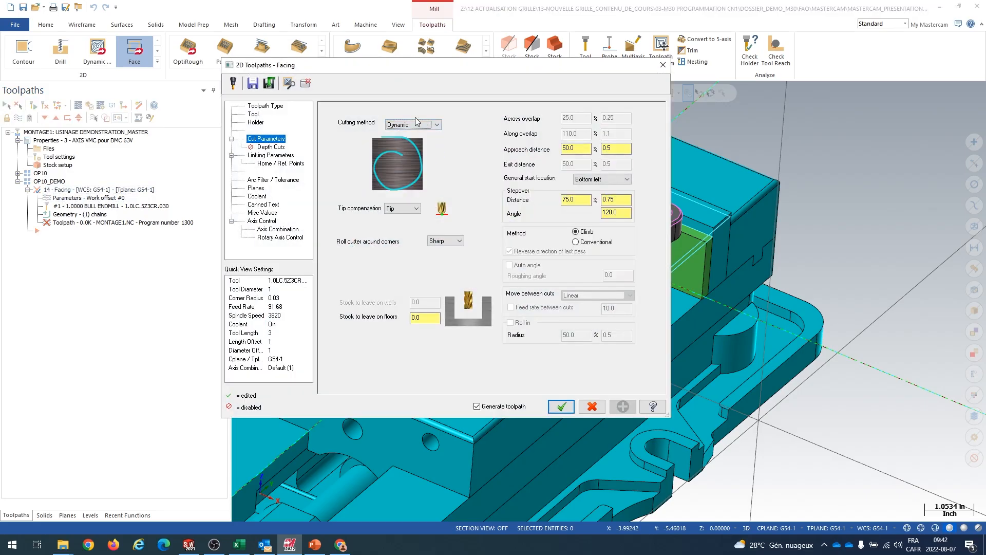
left_click(564, 407)
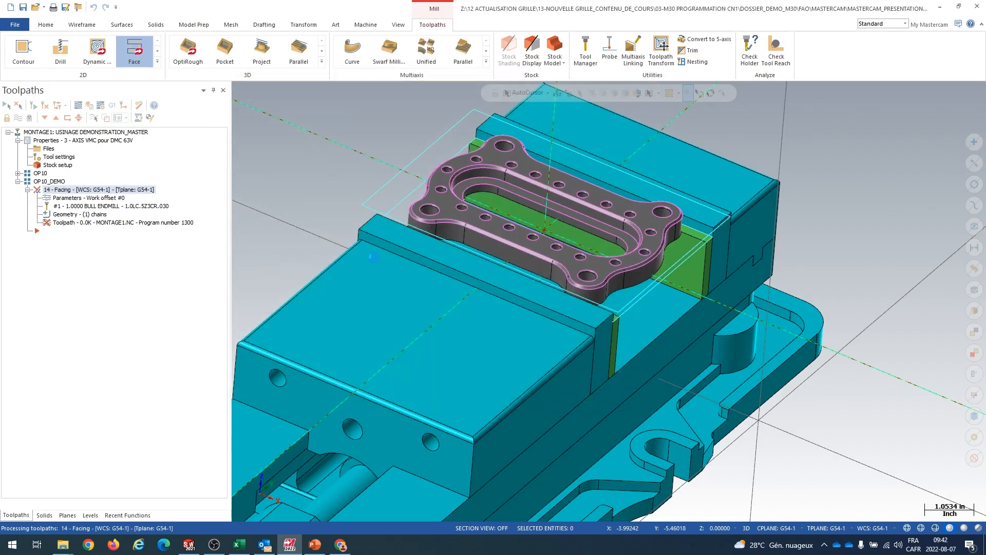
middle_click_drag(354, 244, 552, 228)
scroll(552, 228, "up", 3)
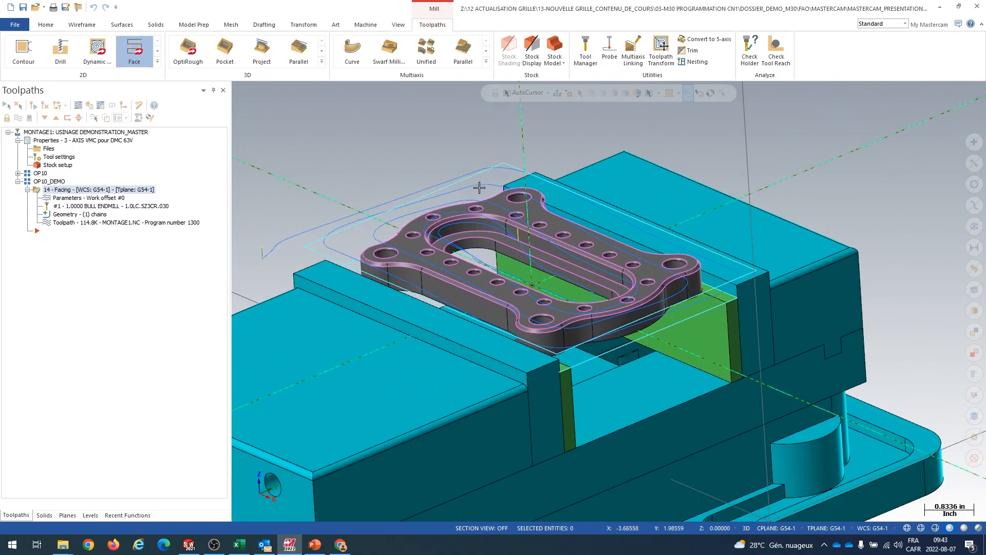
middle_click_drag(539, 223, 521, 251)
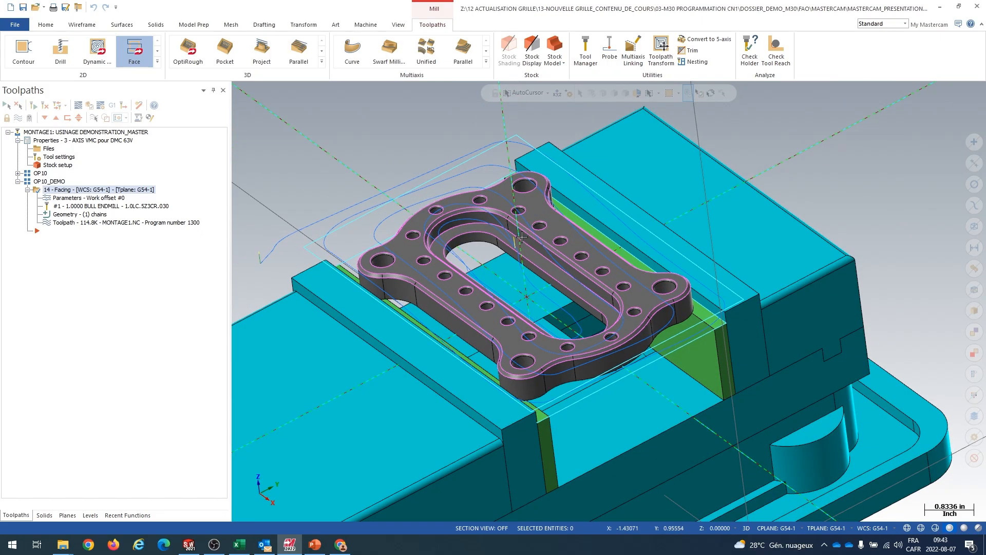
Set the facing cutting method to Zigzag with High speed loops between cuts, and regenerate the toolpath.
left_click(84, 200)
left_click(417, 126)
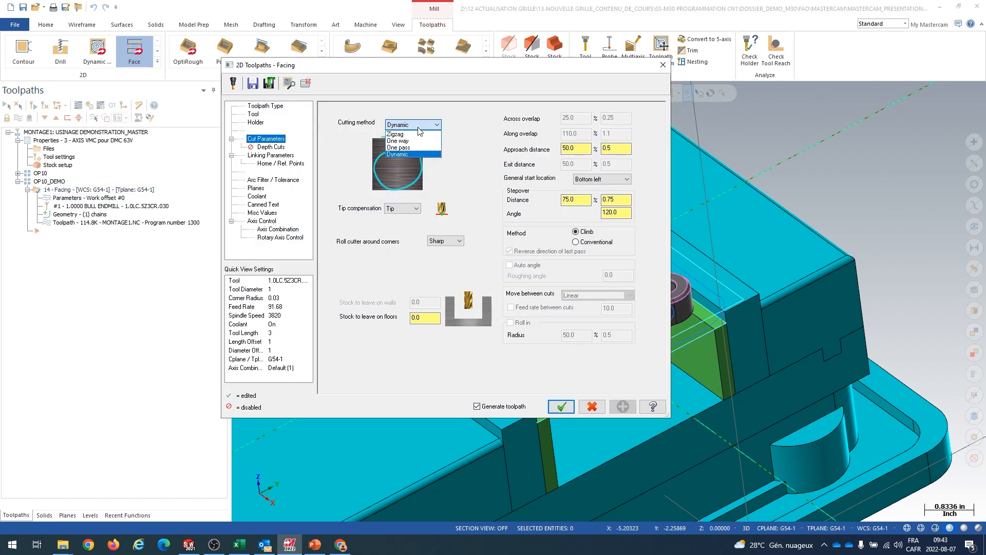
left_click(412, 135)
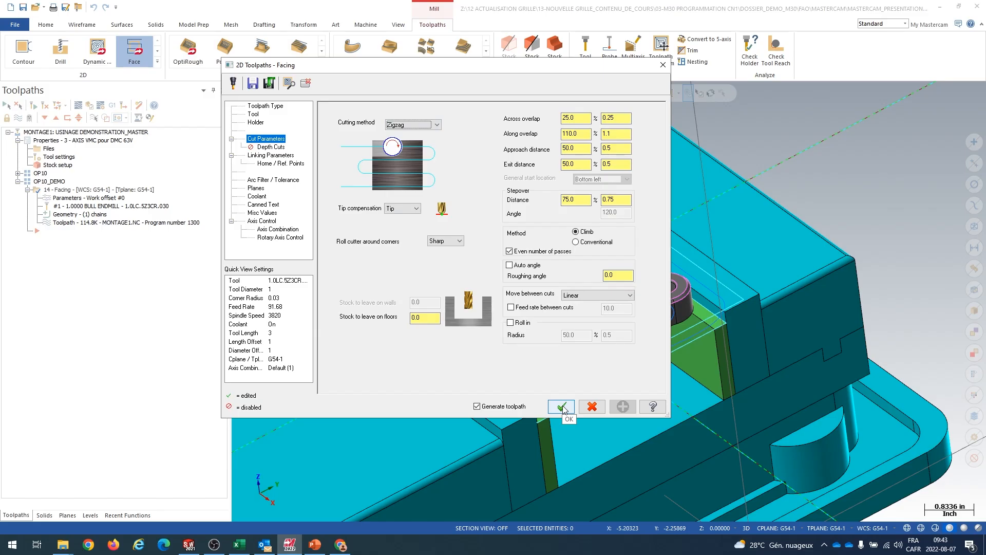
left_click(607, 297)
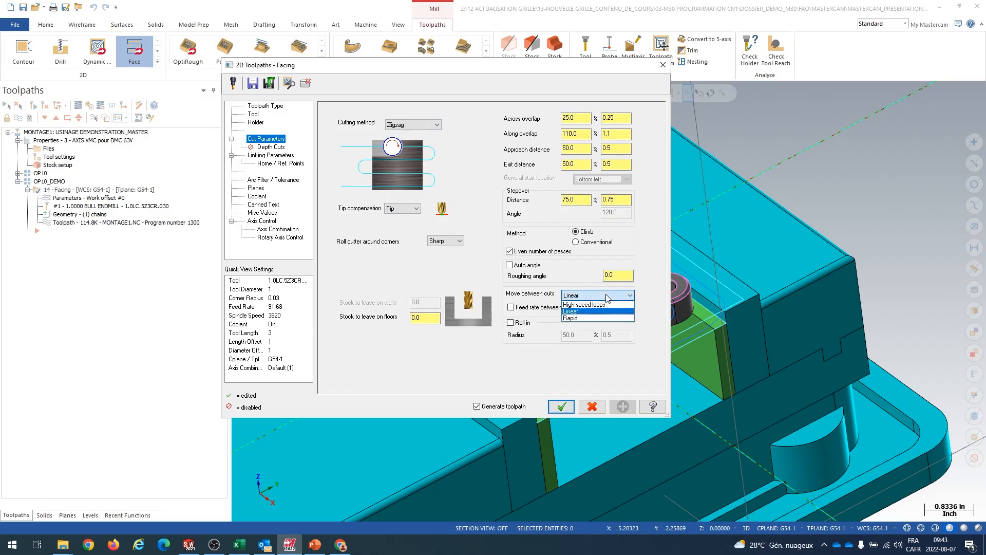
left_click(594, 306)
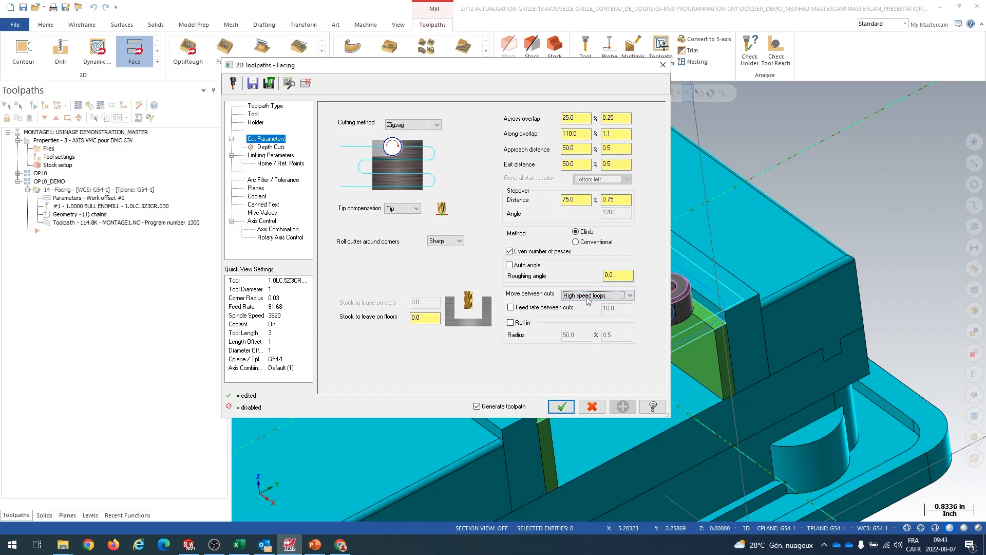
left_click(563, 409)
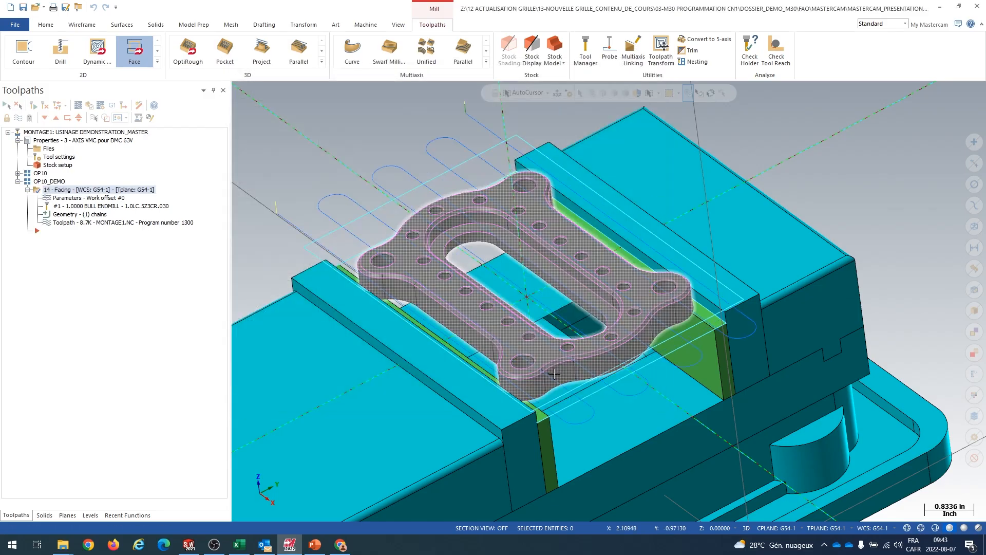
Examine the facing toolpath's looped transitions between passes at both ends of the plate.
mouse_move(567, 379)
middle_mouse_down()
mouse_move(573, 385)
mouse_move(560, 365)
middle_mouse_up()
scroll(745, 339, "up", 3)
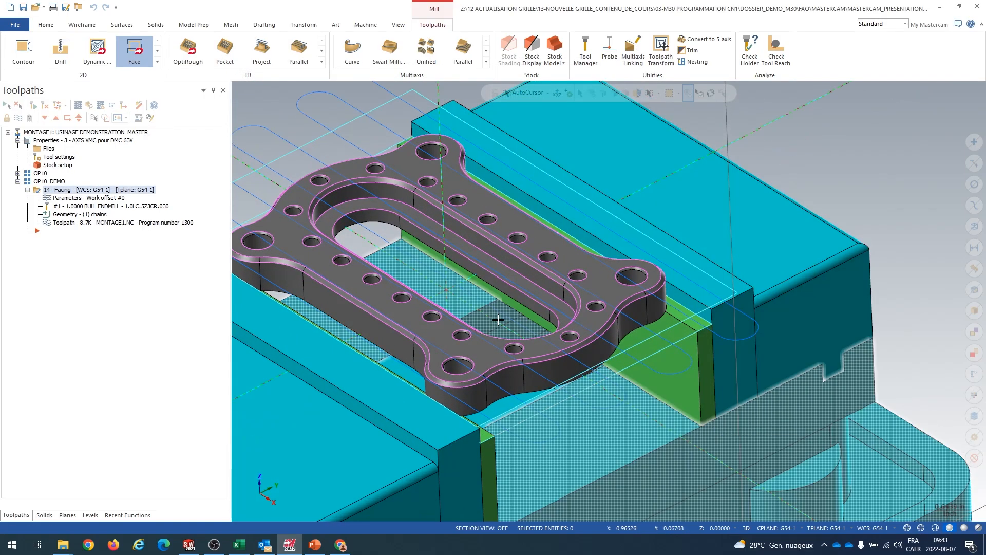
middle_click_drag(560, 337, 570, 324)
scroll(570, 324, "down", 3)
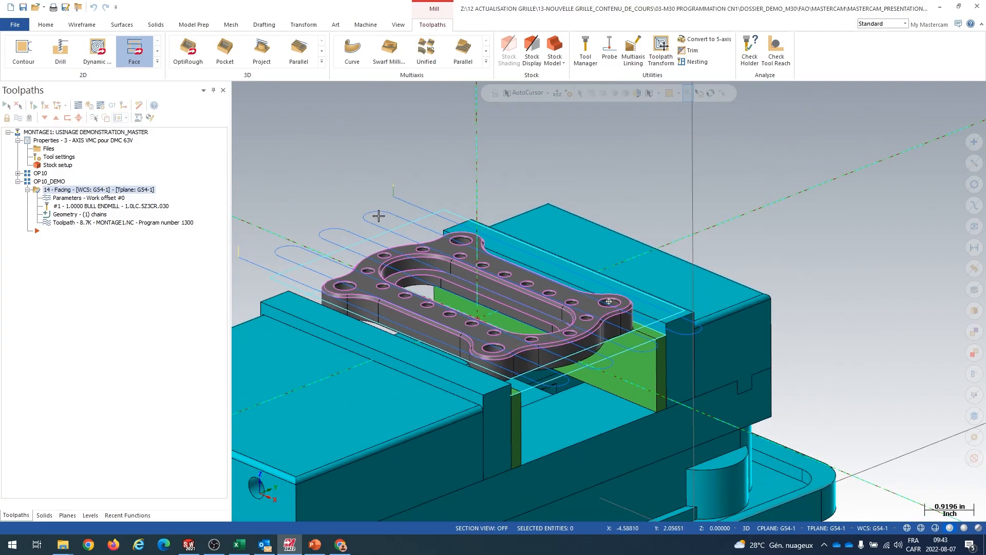
middle_click_drag(380, 216, 308, 187)
scroll(299, 186, "up", 3)
scroll(312, 203, "down", 4)
middle_click_drag(491, 261, 456, 281)
scroll(478, 289, "down", 3)
scroll(456, 282, "up", 4)
scroll(456, 282, "down", 3)
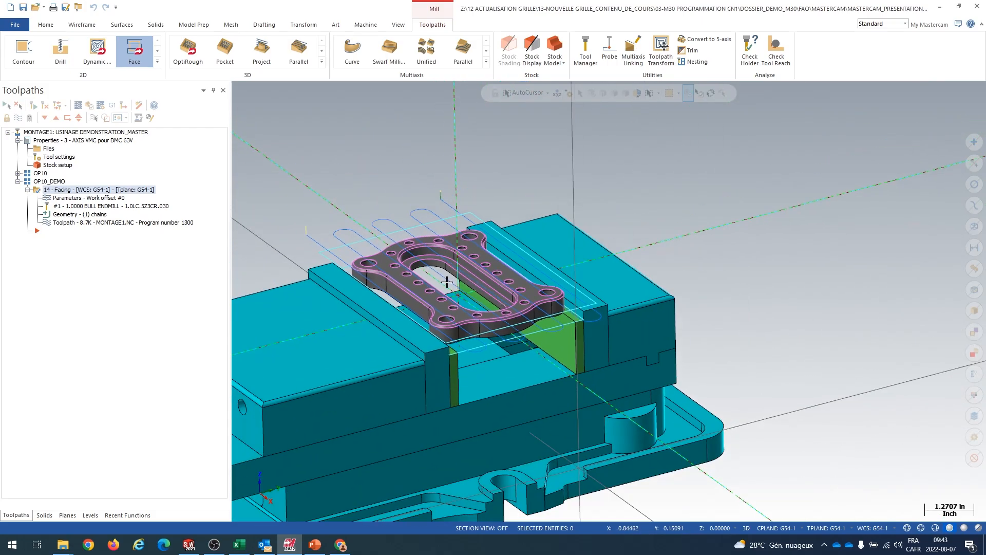
scroll(457, 284, "up", 3)
scroll(465, 297, "down", 3)
Verify the facing operation in the simulator, run it through the end, inspect the machined stock, and close the simulator.
left_click(195, 347)
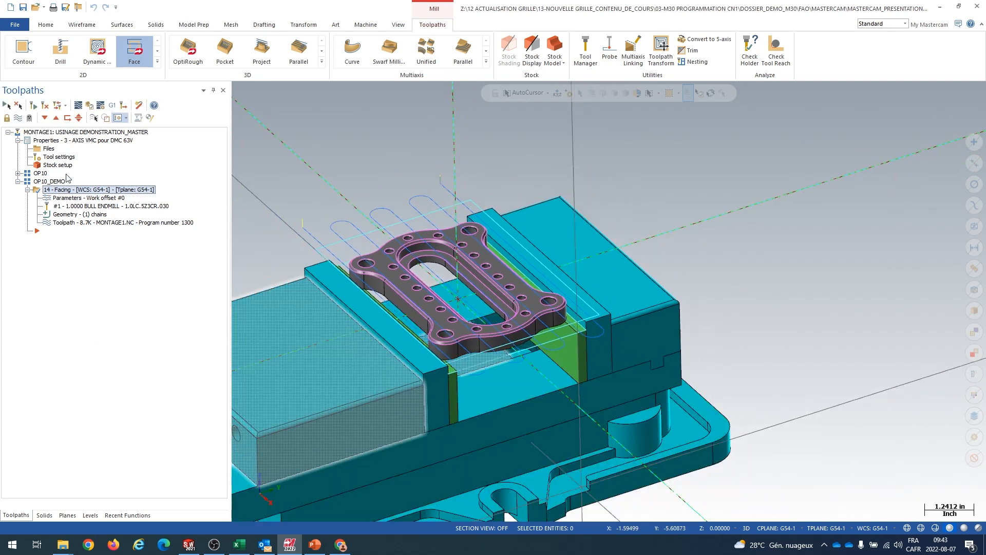
left_click(91, 107)
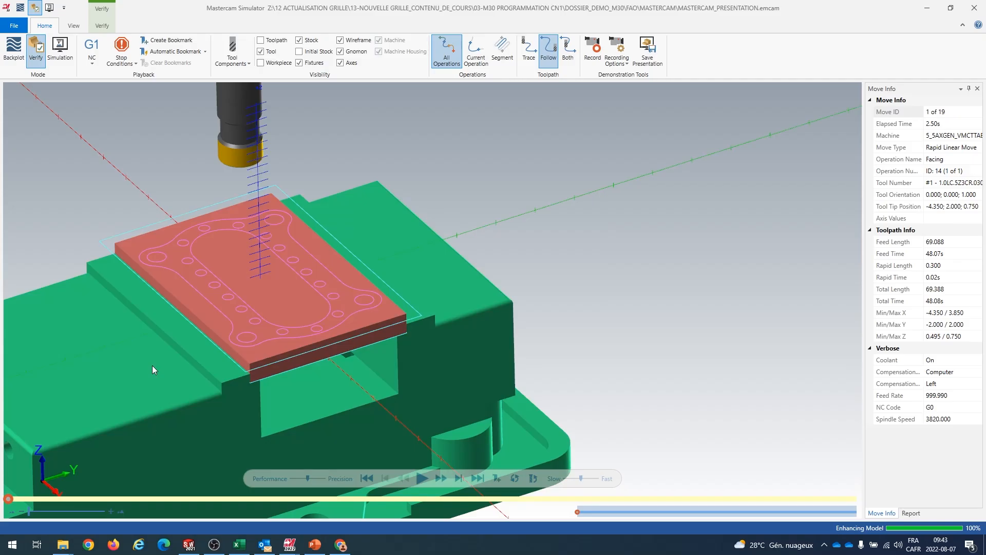
left_click(417, 479)
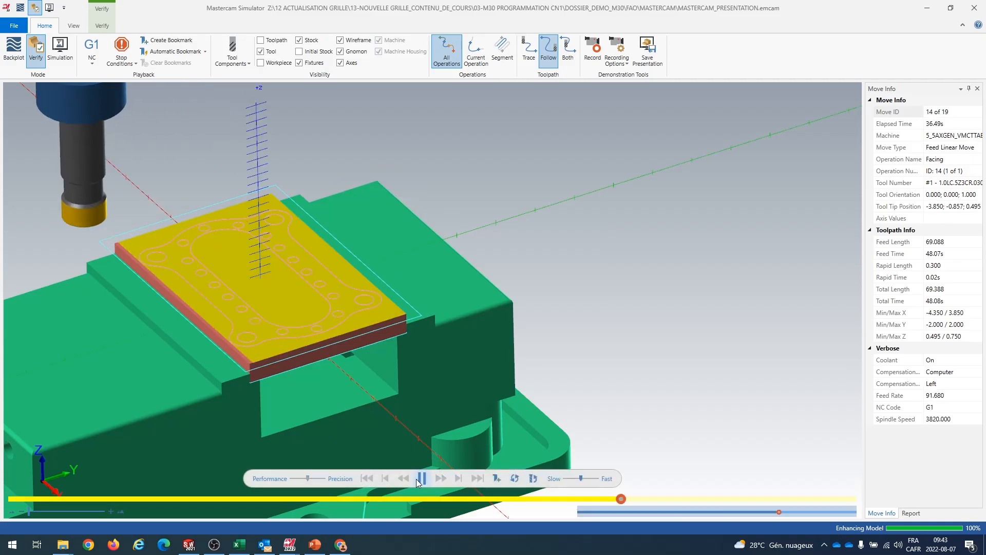
scroll(316, 336, "up", 2)
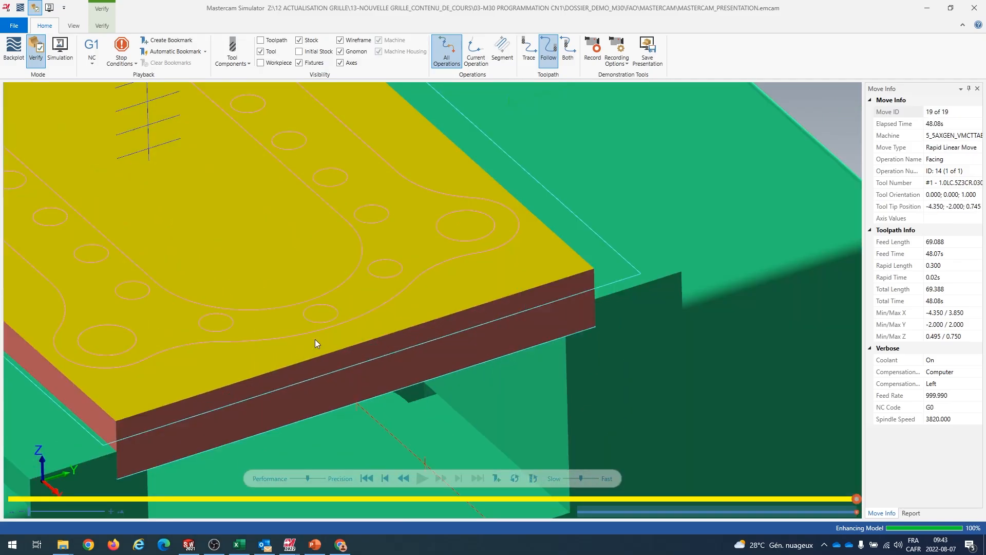
scroll(315, 344, "down", 5)
scroll(315, 349, "up", 2)
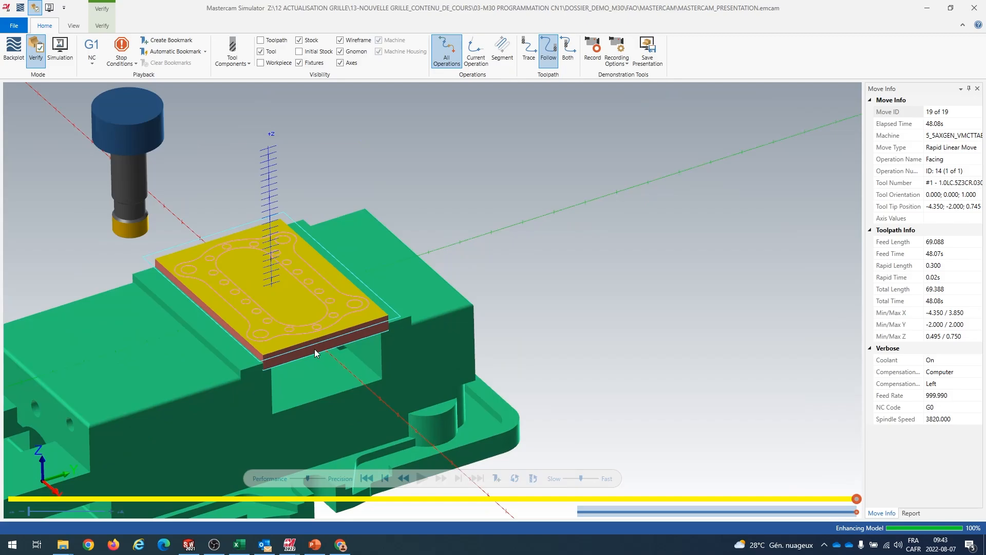
left_click(974, 7)
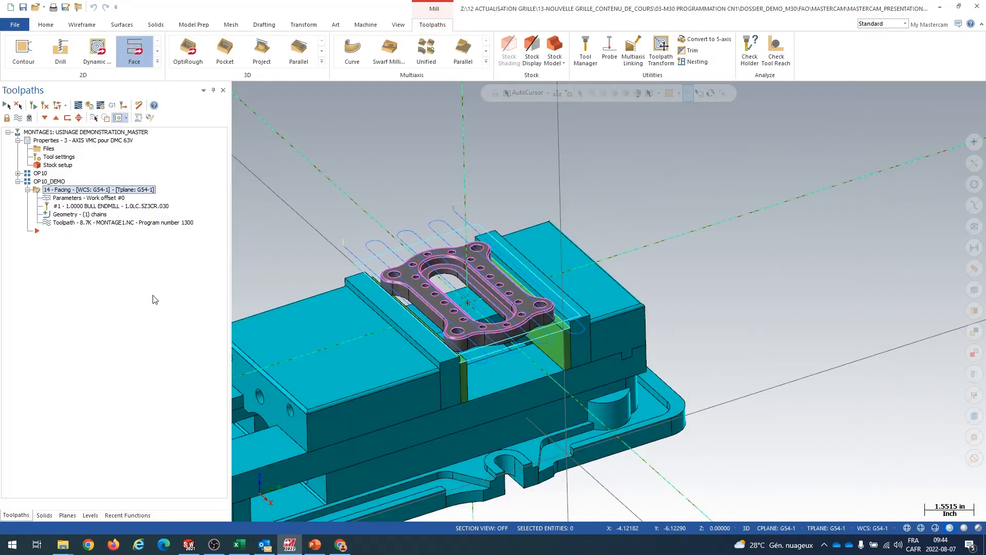
Start a contour toolpath in the OP10_DEMO group and chain the plate's upper outer profile as its geometry.
scroll(458, 306, "up", 3)
scroll(458, 306, "down", 4)
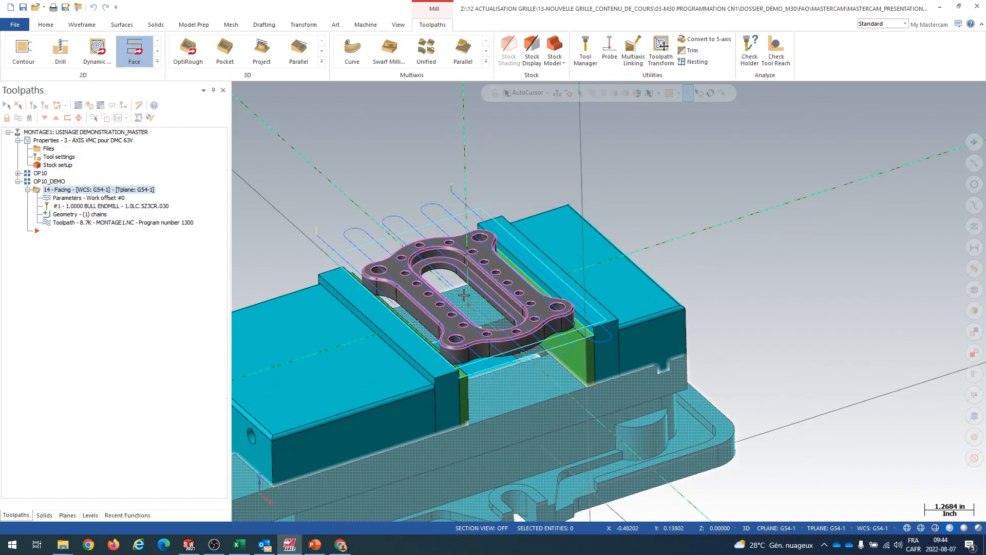
scroll(458, 305, "up", 1)
left_click(42, 297)
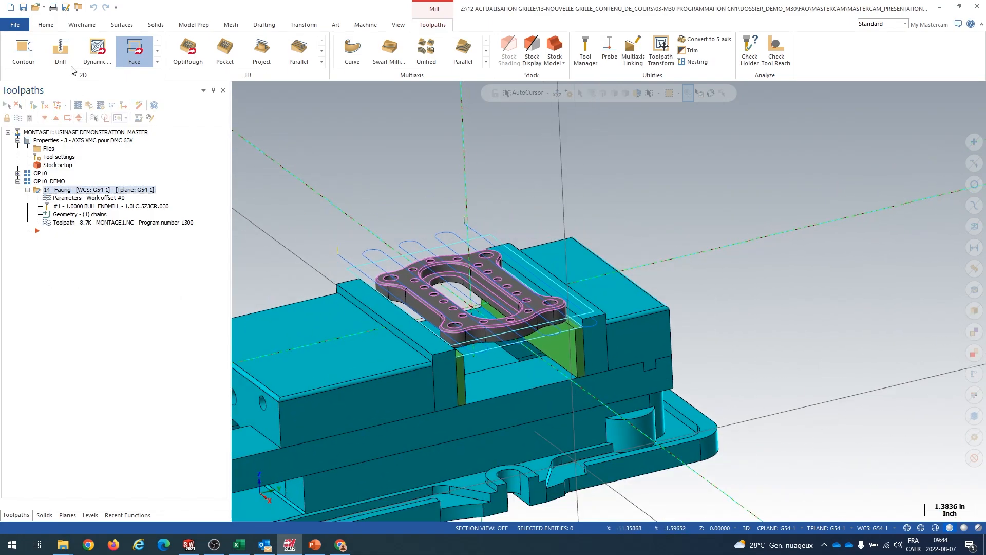
left_click(28, 61)
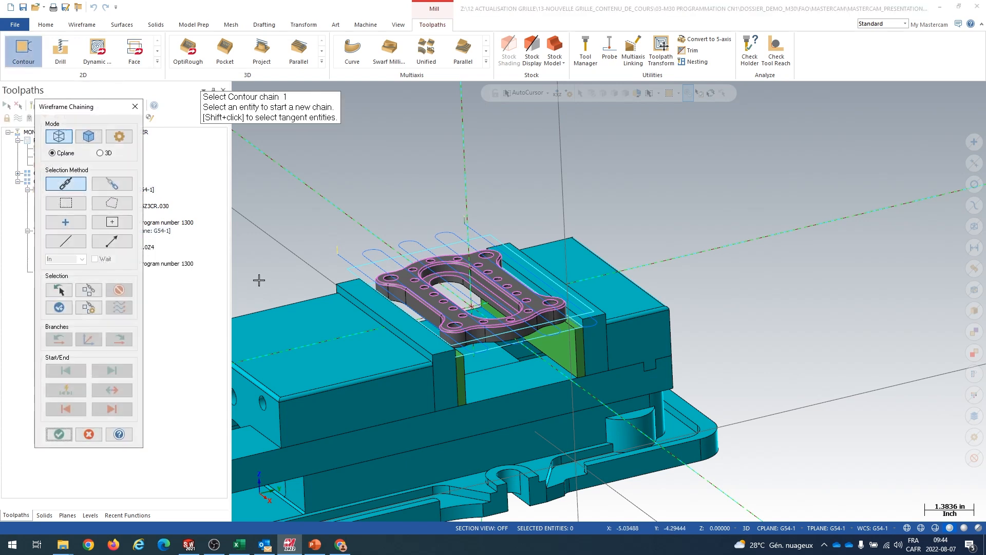
scroll(456, 327, "up", 3)
scroll(456, 327, "up", 5)
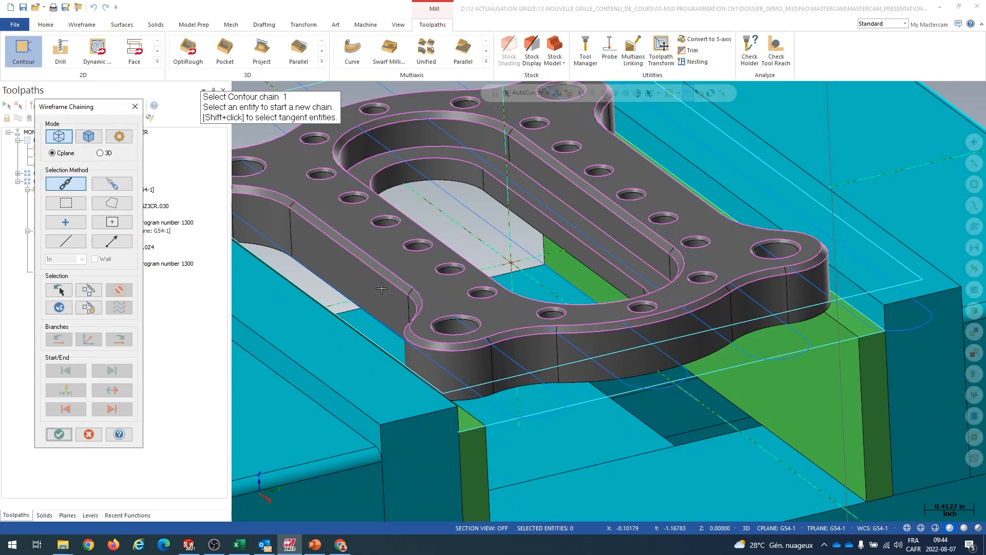
scroll(396, 290, "down", 1)
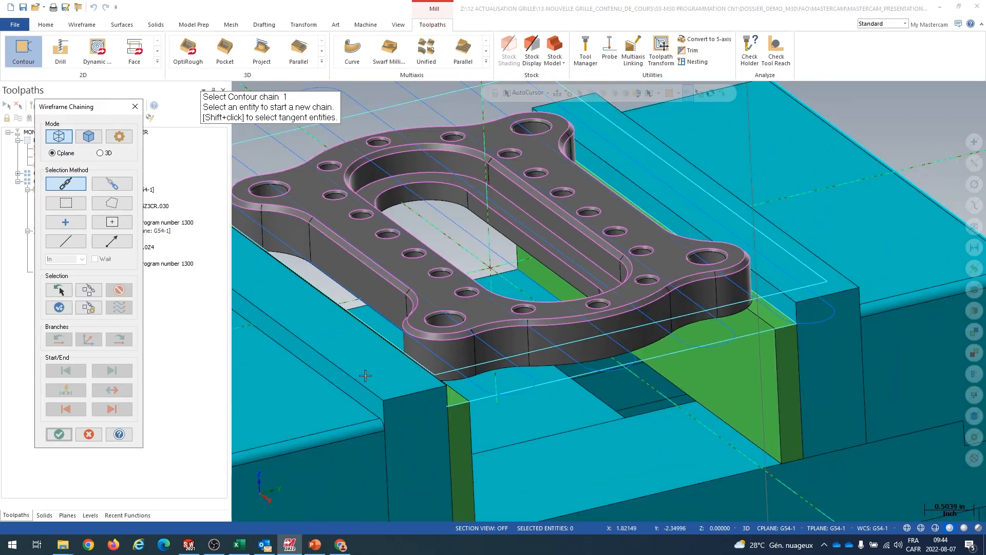
scroll(366, 375, "up", 2)
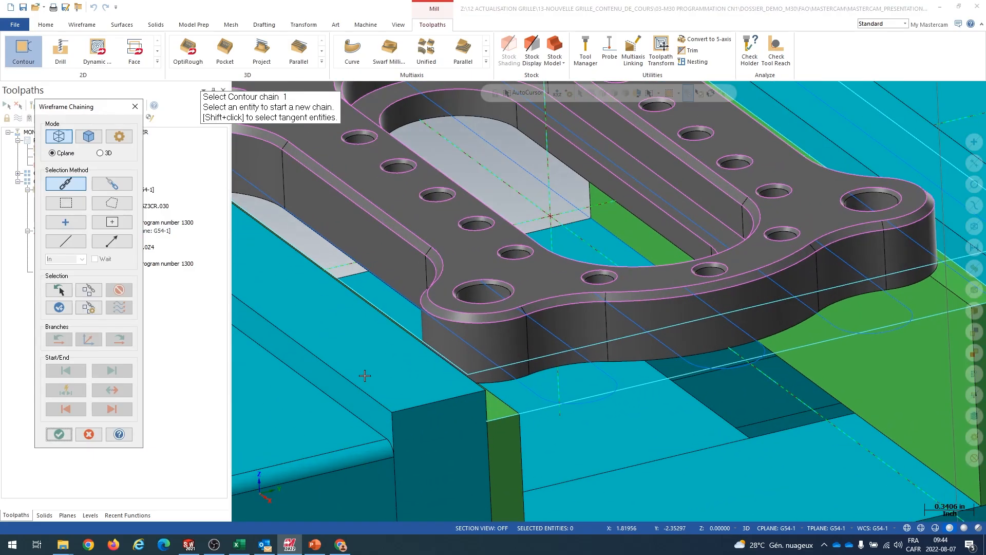
scroll(271, 366, "down", 4)
mouse_move(620, 346)
middle_mouse_down()
mouse_move(612, 359)
mouse_move(625, 262)
mouse_move(594, 371)
mouse_move(571, 334)
middle_mouse_up()
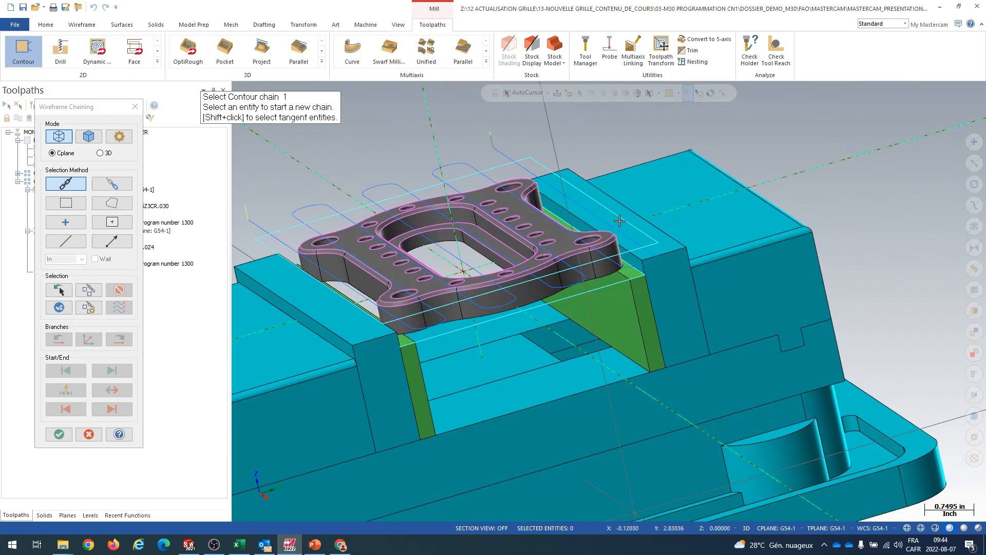
left_click(368, 274)
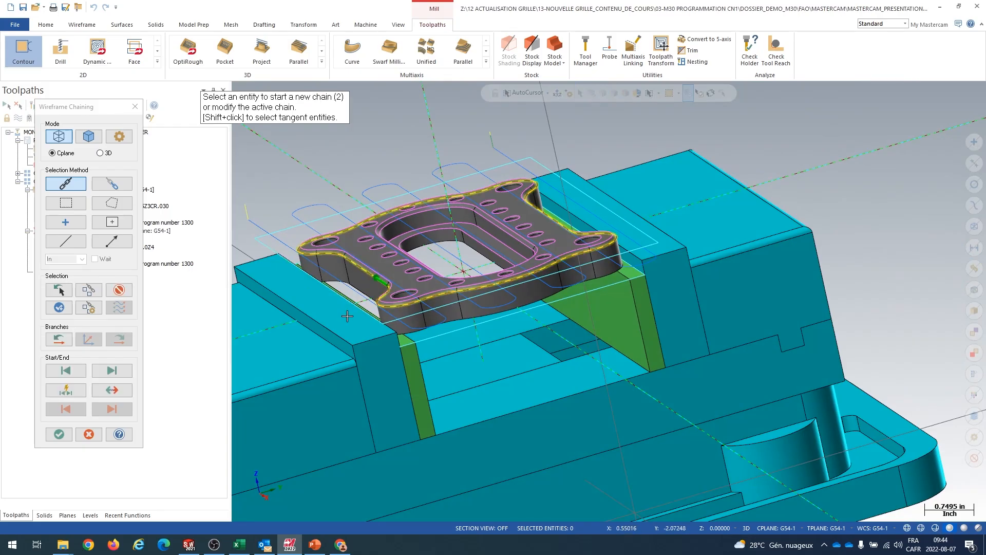
middle_click_drag(357, 321, 349, 318)
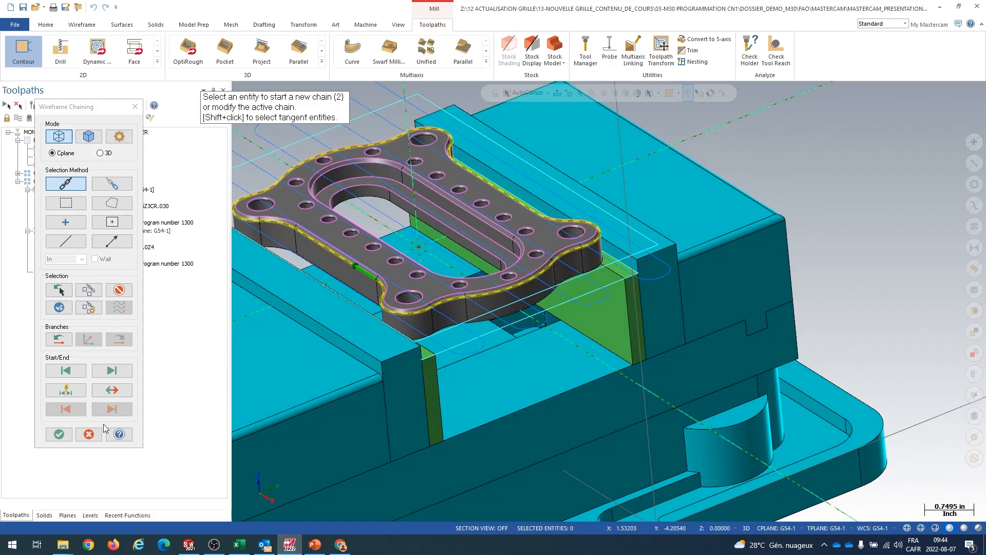
left_click(59, 434)
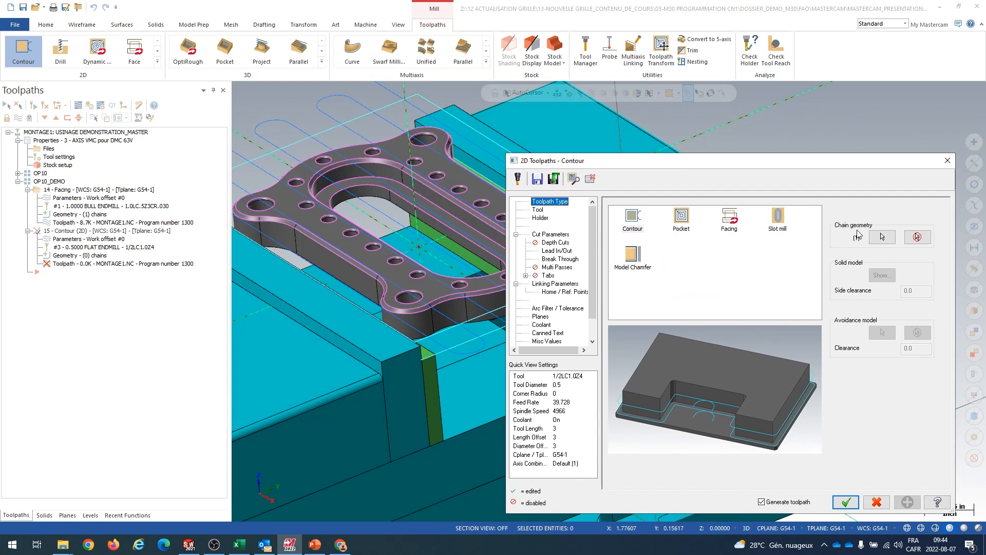
Review the start point and direction of the contour's chain along the plate's outer edge in the chain manager.
left_click(882, 236)
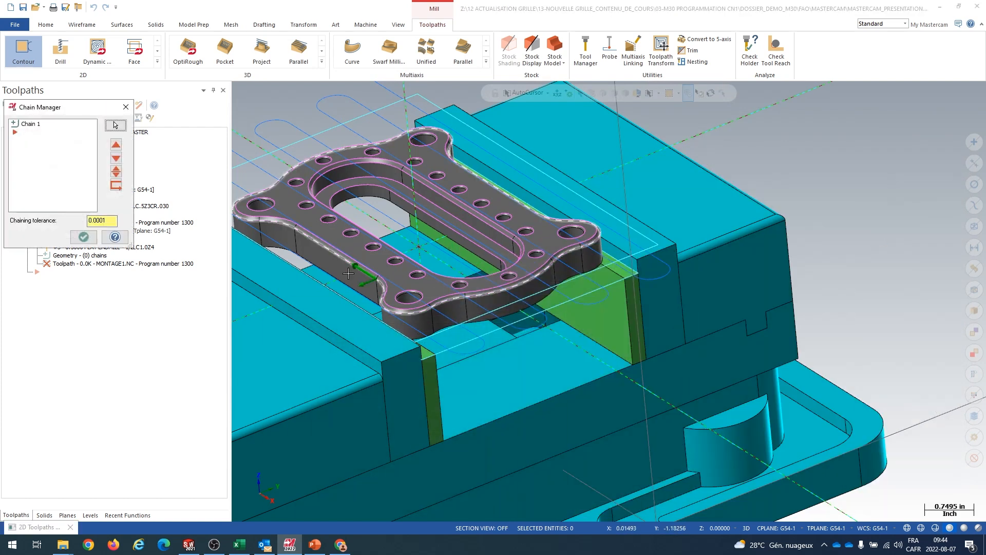
scroll(349, 273, "up", 5)
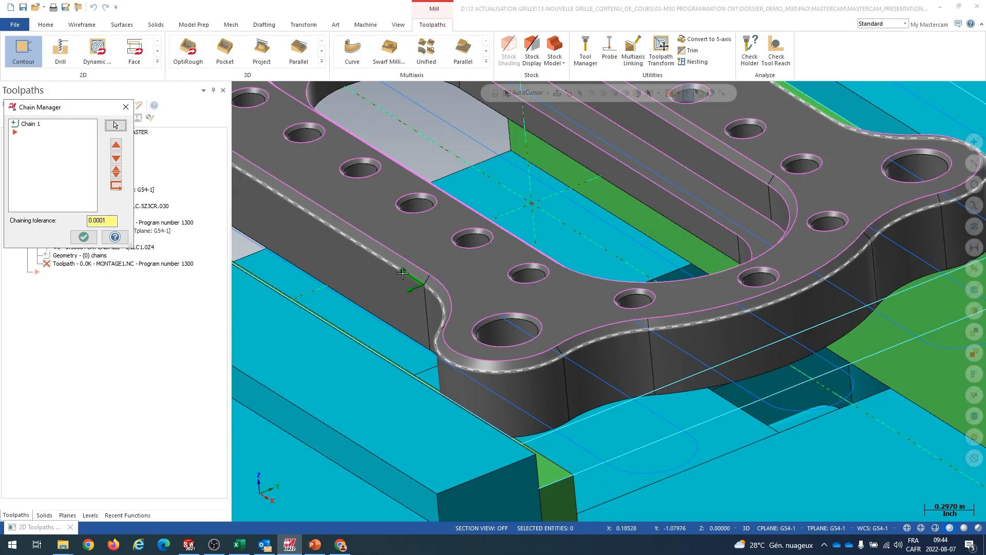
scroll(418, 286, "up", 2)
scroll(418, 285, "down", 5)
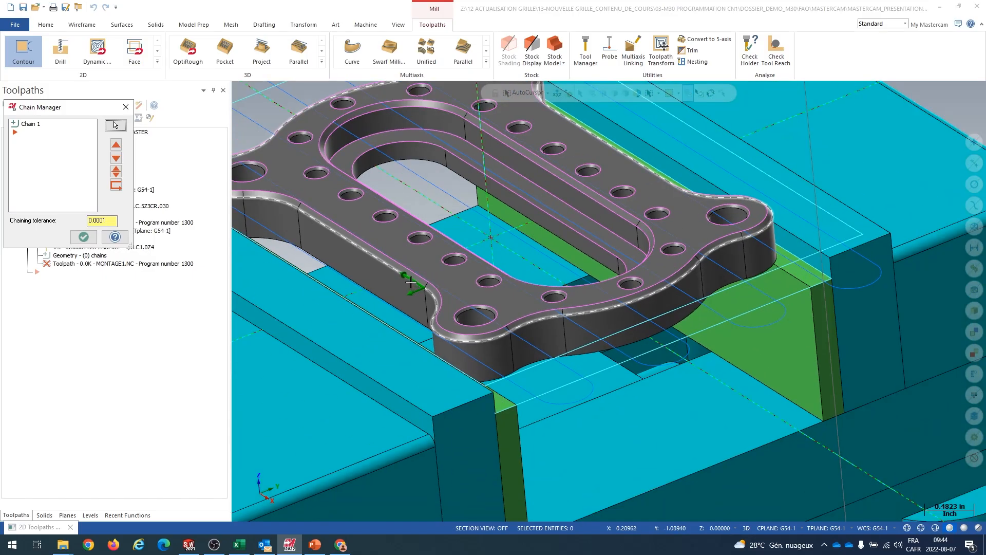
scroll(392, 243, "down", 2)
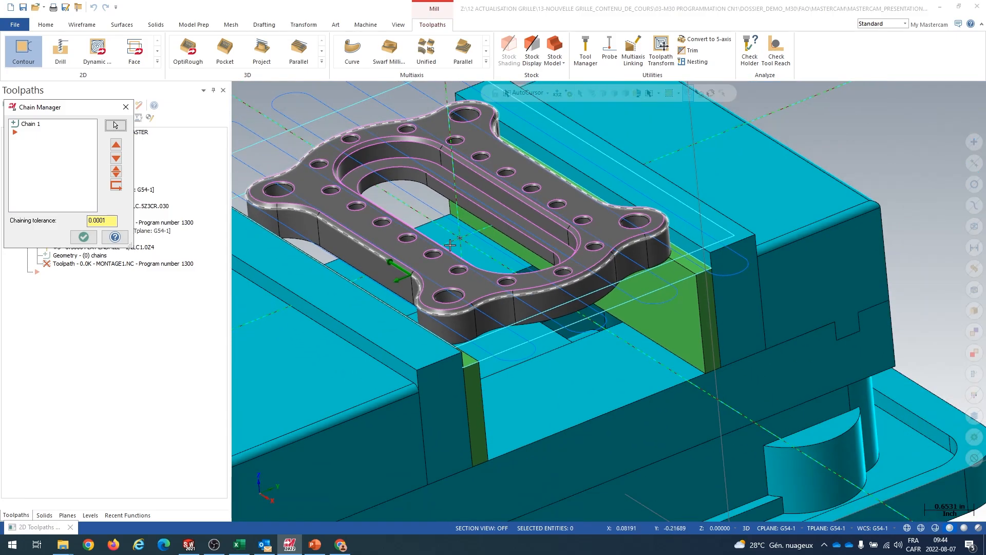
left_click(85, 237)
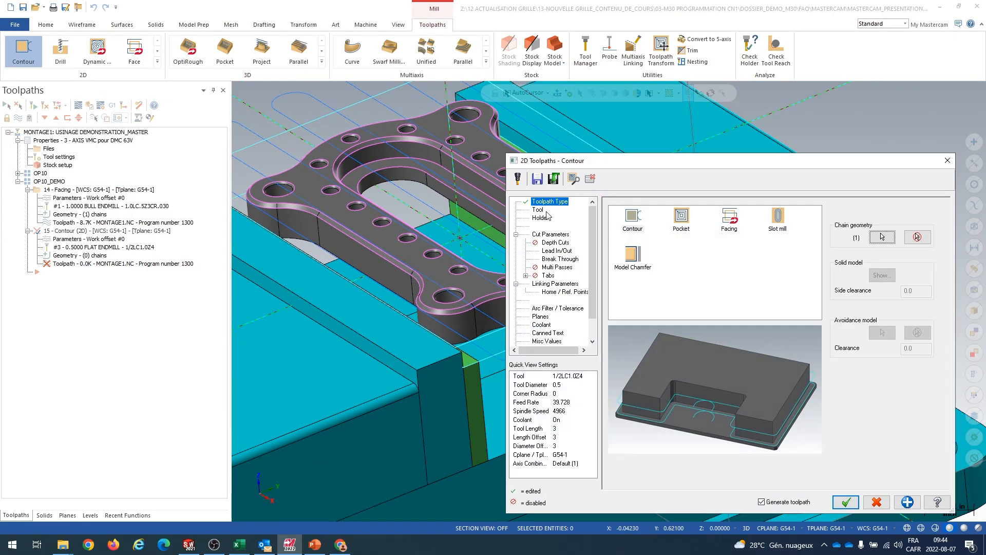
Choose tool 1, the 1.0 bull endmill with 0.03 corner radius, for the contour and enable Rapid Retract.
left_click(537, 210)
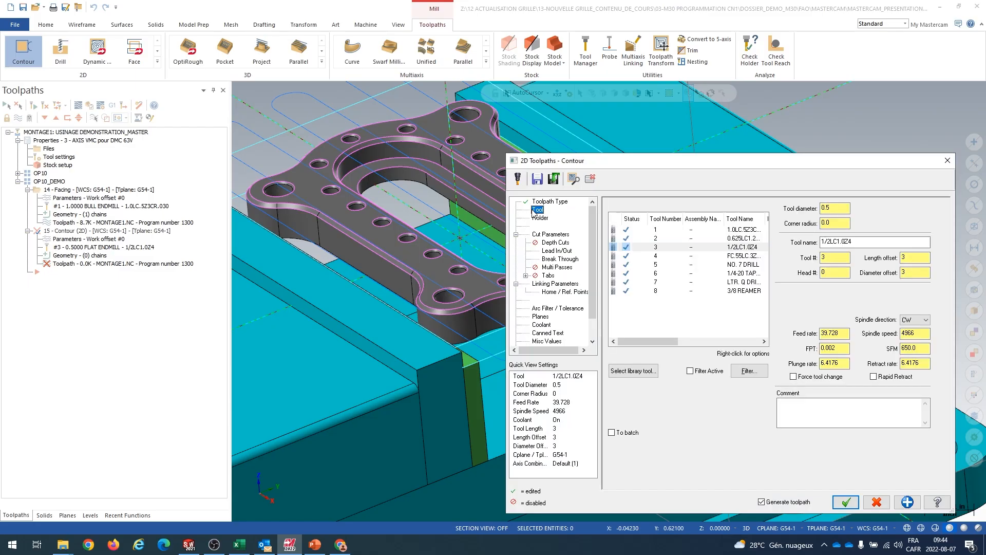
left_click(692, 232)
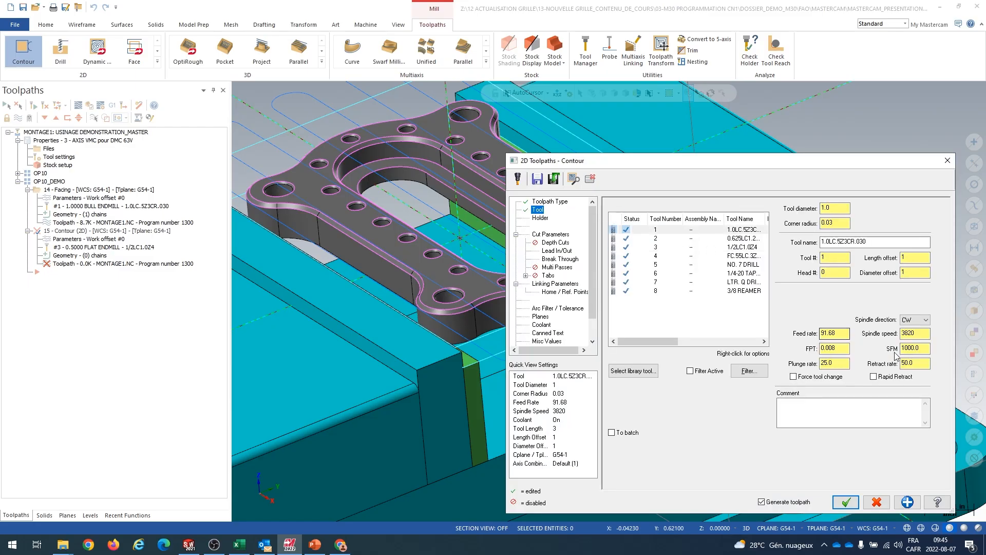
left_click(892, 377)
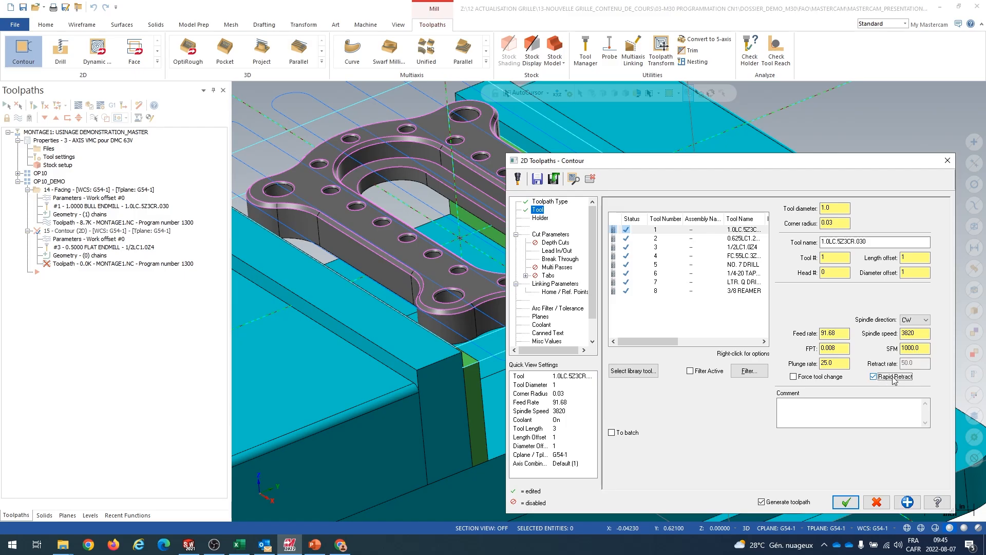
Set the contour's compensation type to Computer in the cut parameters.
left_click(554, 235)
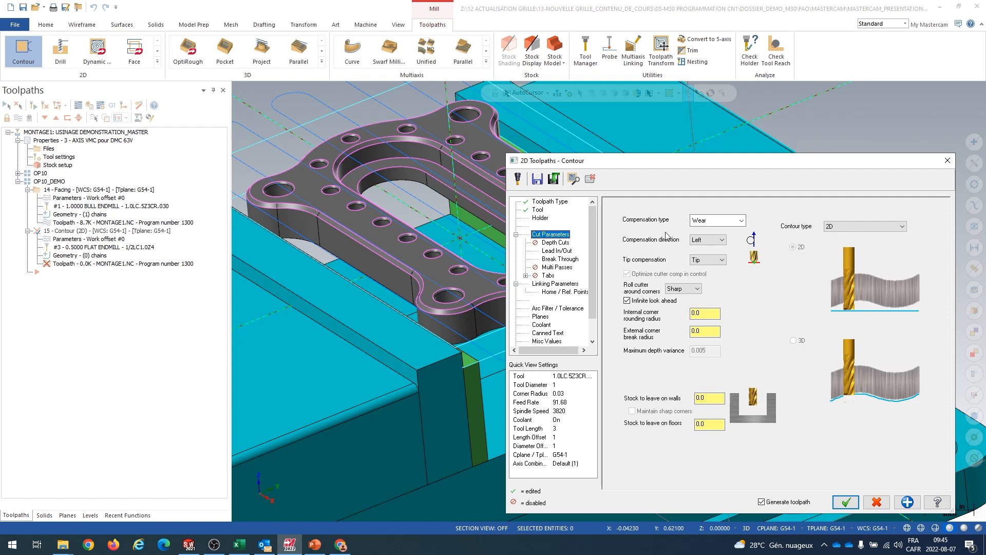
left_click(727, 221)
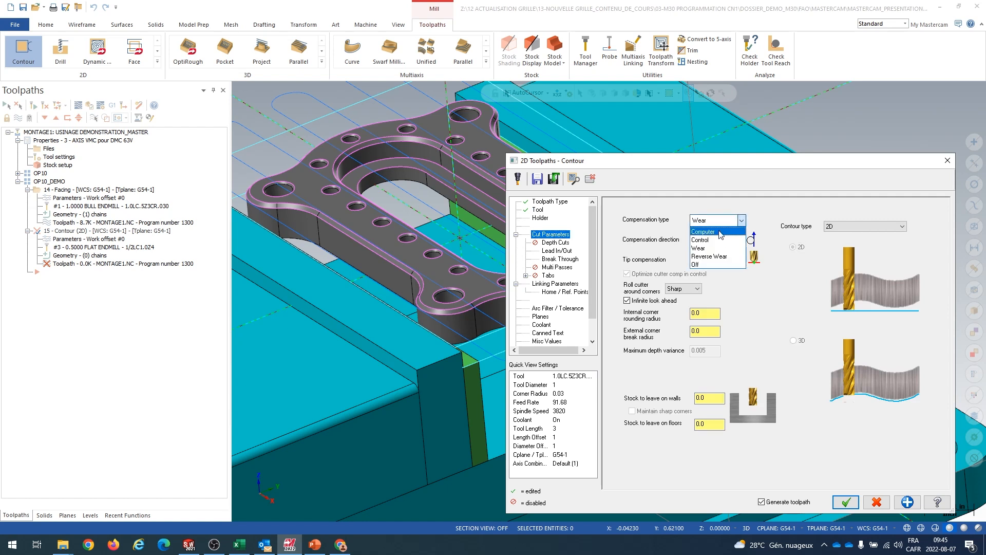
left_click(721, 233)
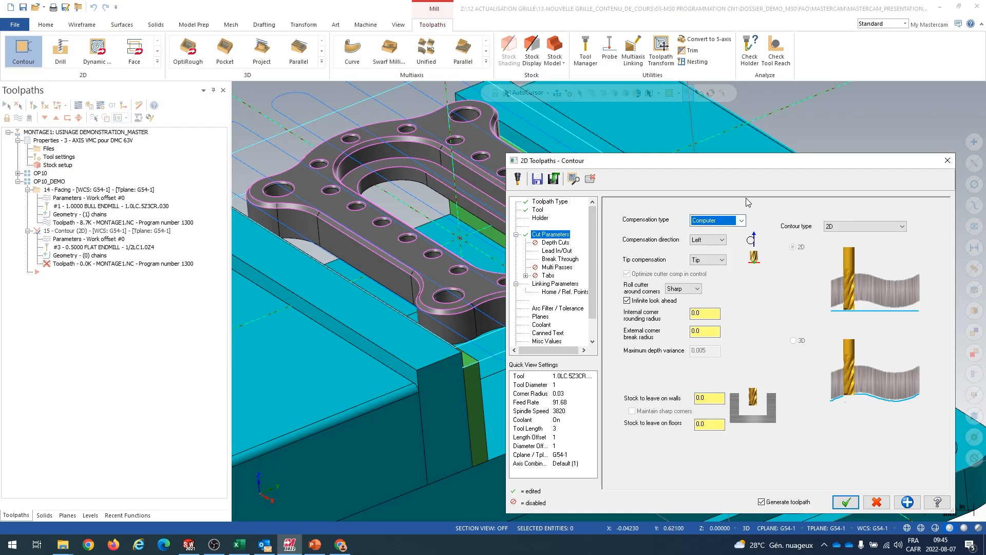
left_click_drag(736, 161, 633, 136)
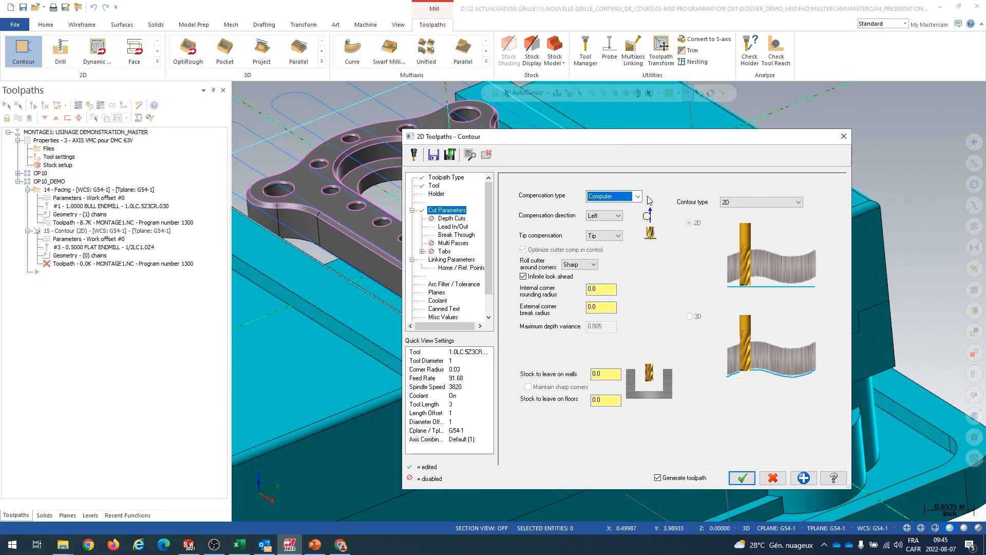
Try the 2D chamfer, Ramp and Remachining contour types to compare their settings.
left_click(737, 203)
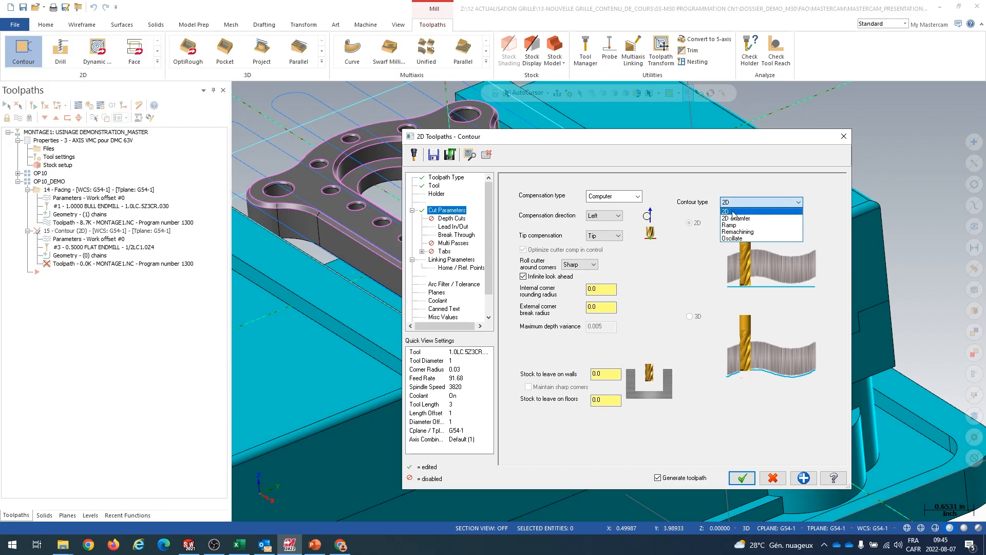
left_click(733, 213)
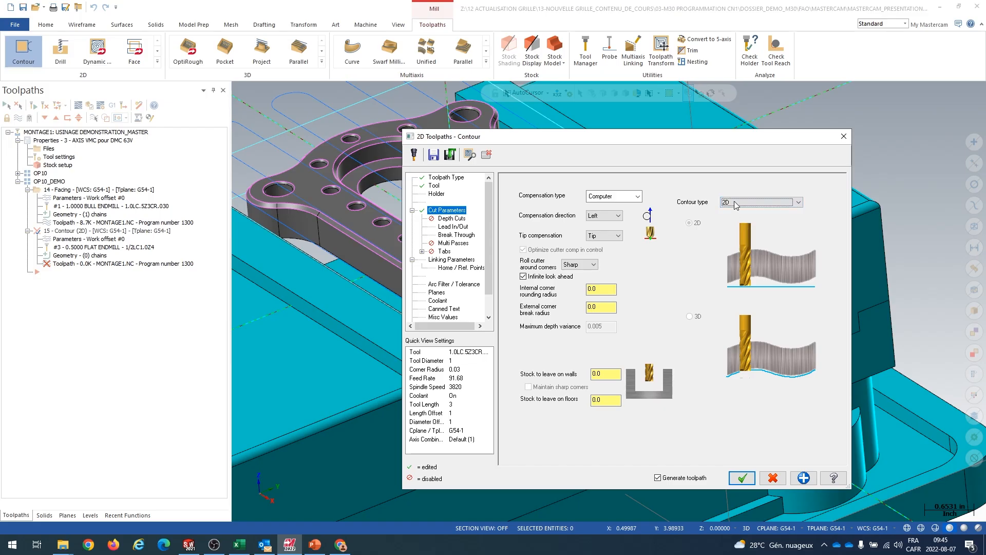
left_click(737, 203)
left_click(740, 218)
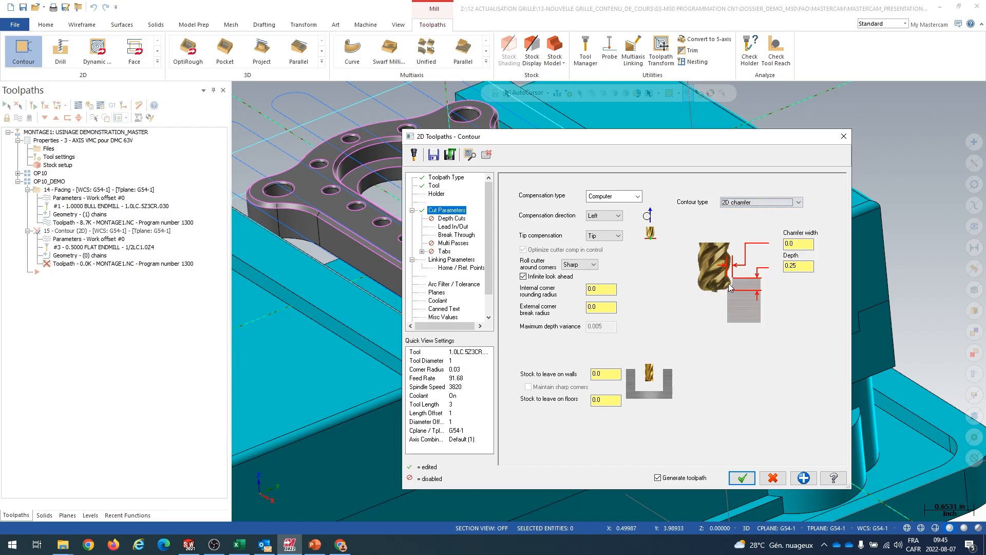
left_click(758, 205)
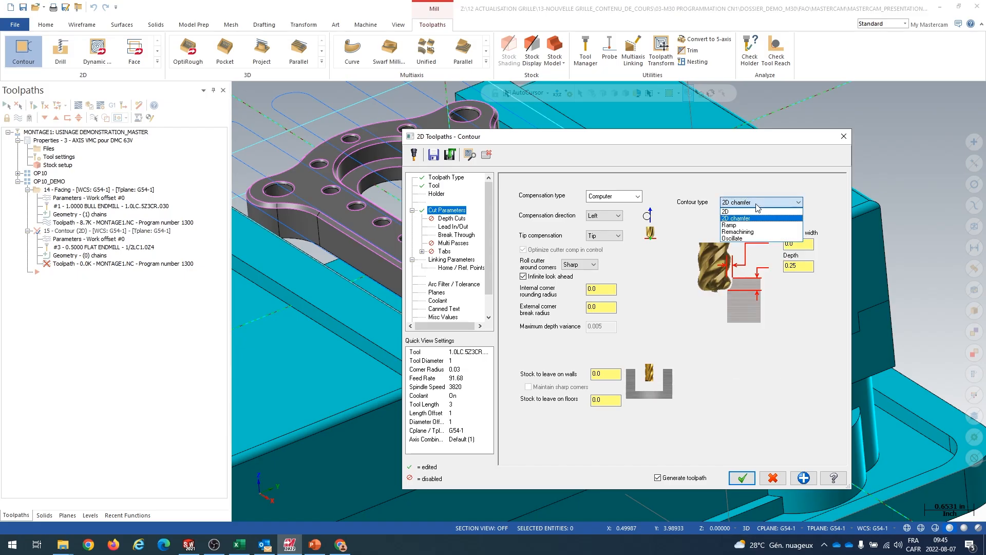
left_click(744, 225)
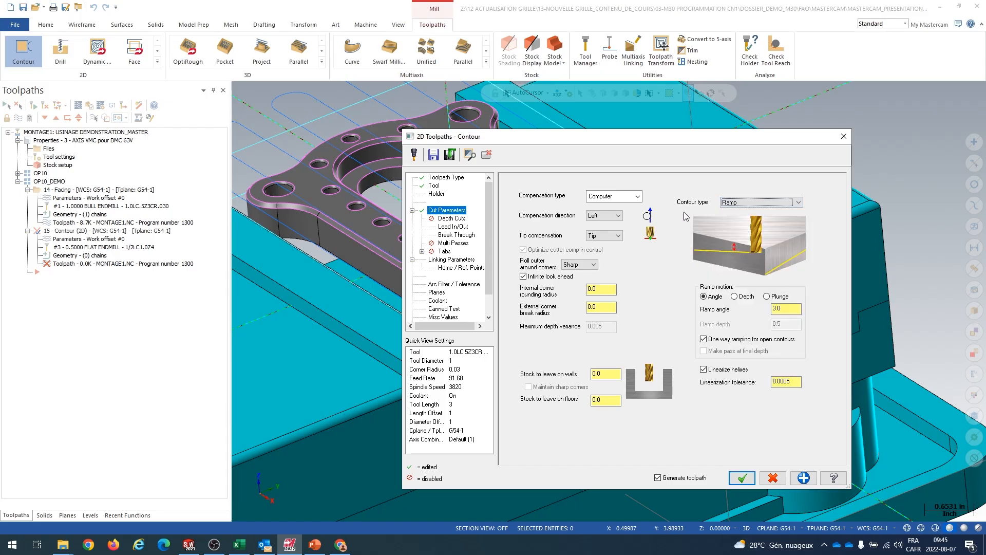
left_click(783, 308)
left_click(760, 202)
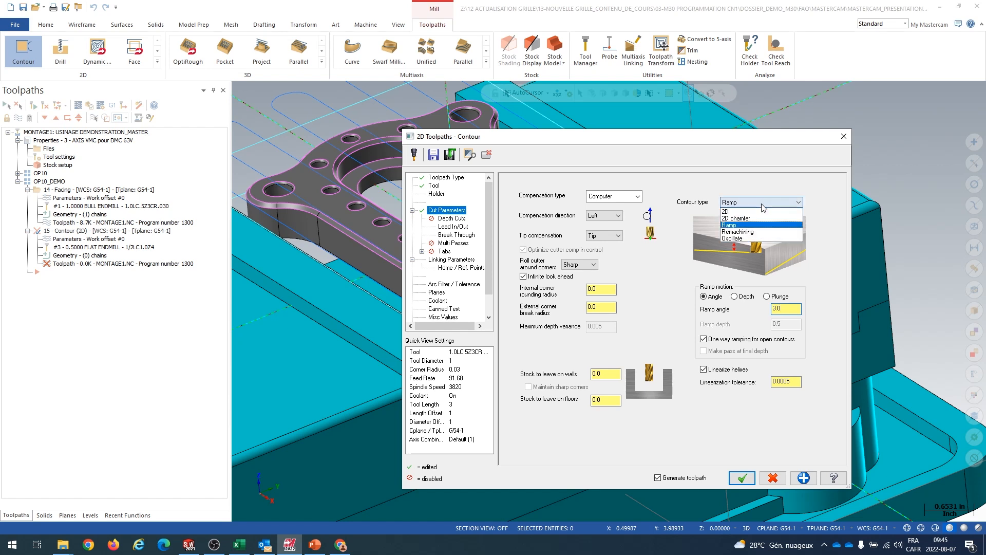
left_click(751, 233)
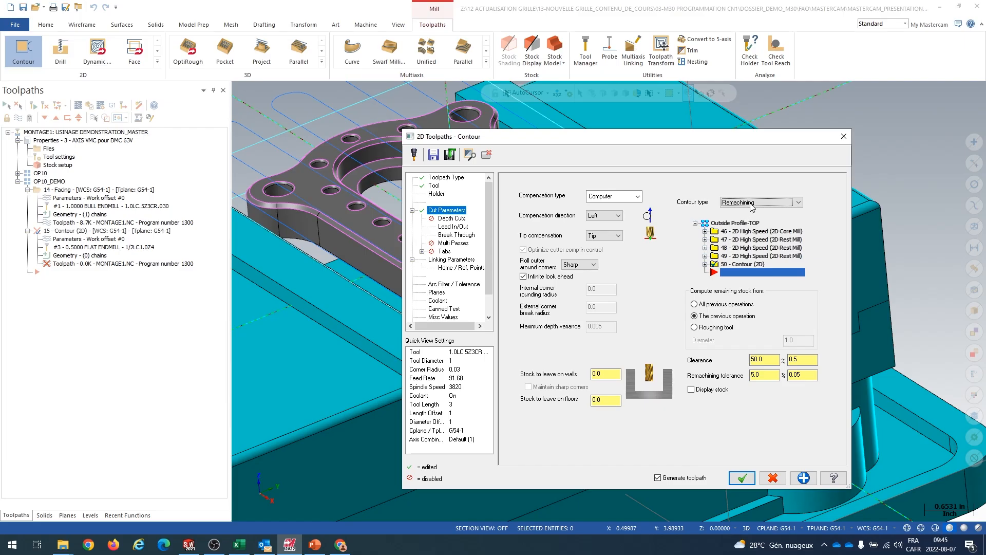
Try the Oscillate contour type with its Linear and High speed variants, and return the contour type to 2D.
left_click(751, 203)
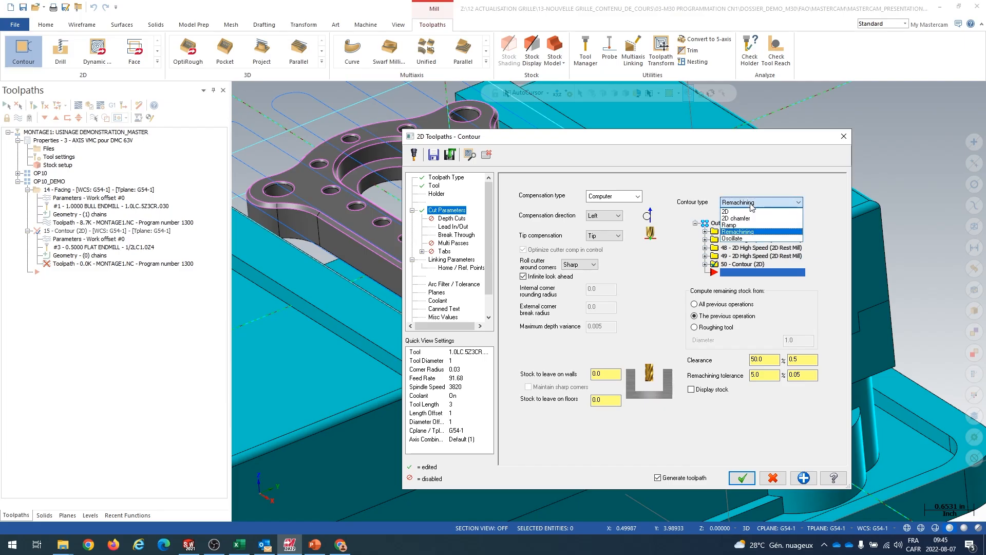
left_click(745, 238)
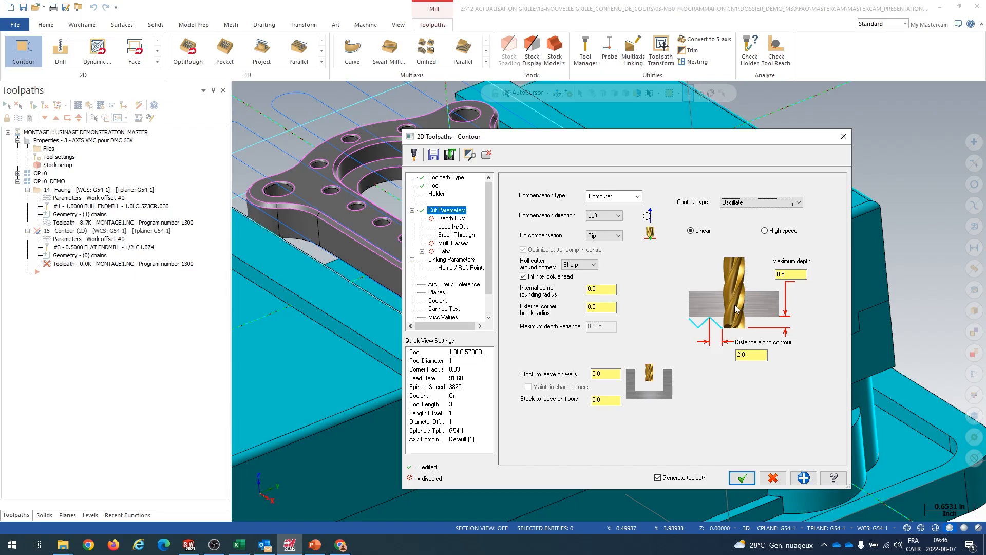
left_click(783, 230)
left_click(691, 232)
left_click(775, 232)
left_click(695, 232)
left_click(776, 202)
left_click(732, 210)
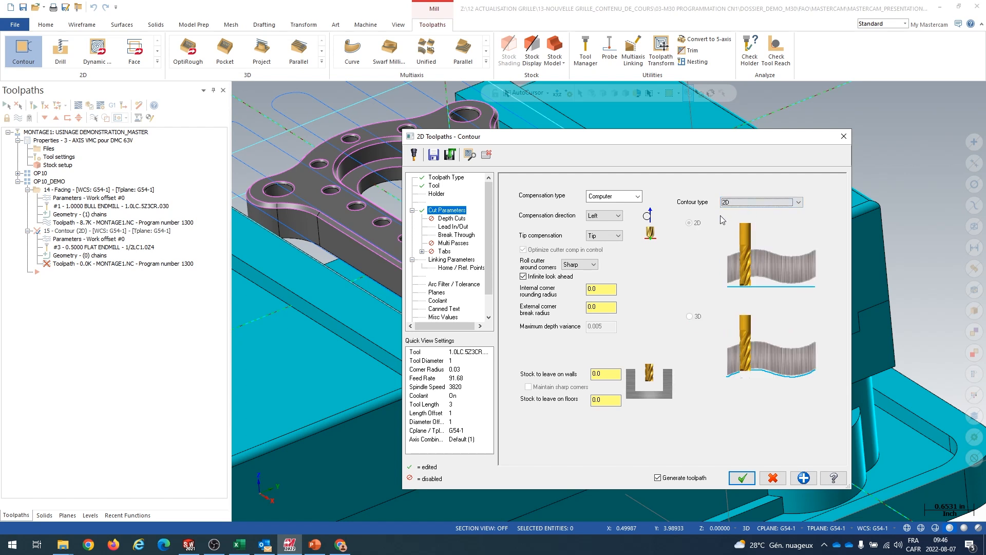
Set the contour's stock to leave on walls to 0.035 and open the depth cut settings.
left_click_drag(684, 138, 657, 116)
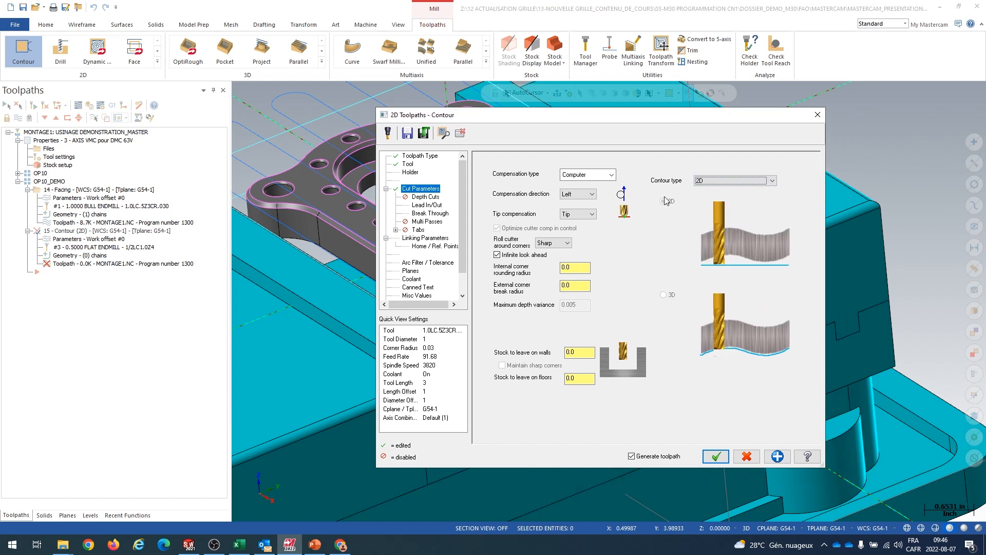
left_click(582, 353)
type(".035")
key("Return")
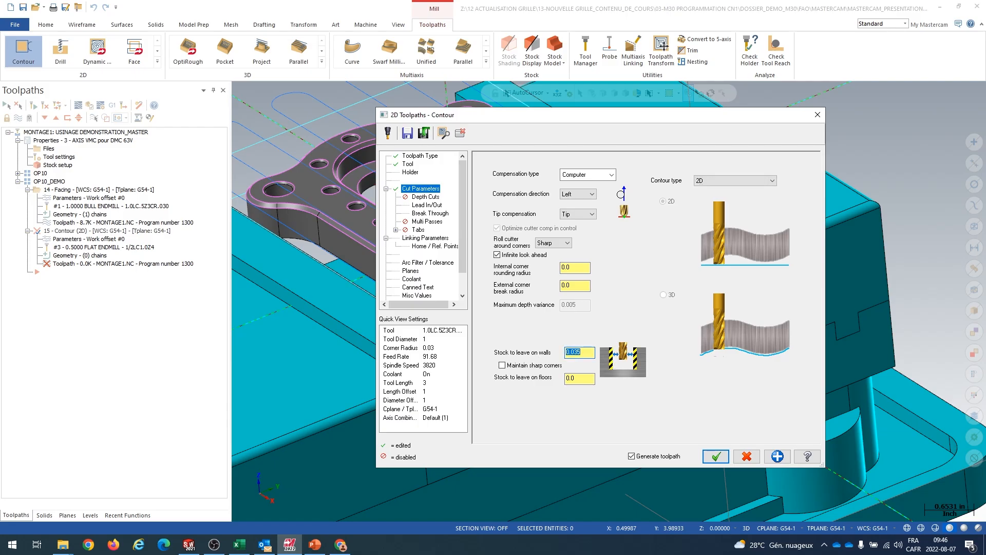
left_click(571, 378)
left_click(433, 197)
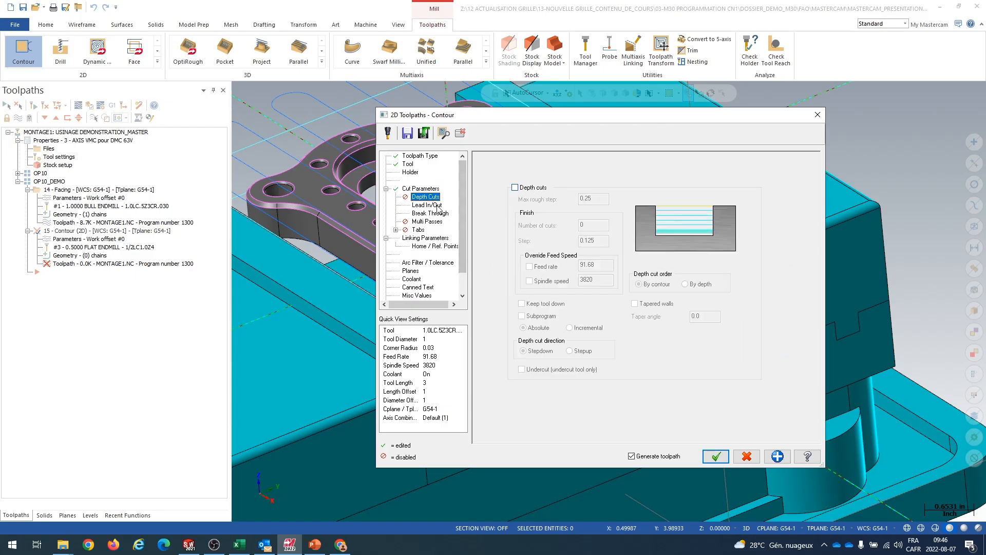
Check the contour's entry line length and arc radius in the lead in/out settings, and copy the entry settings to the exit.
left_click(427, 205)
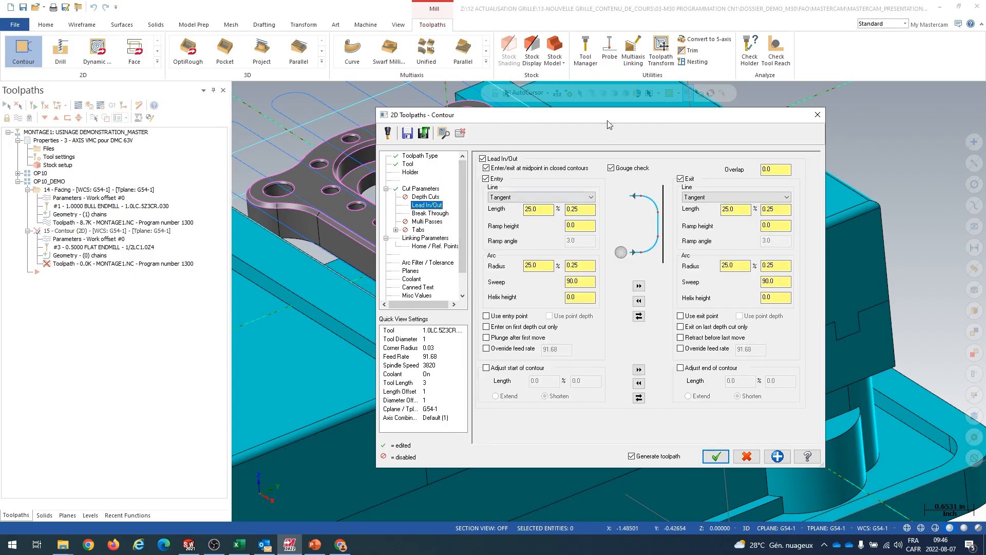
left_click_drag(609, 114, 589, 108)
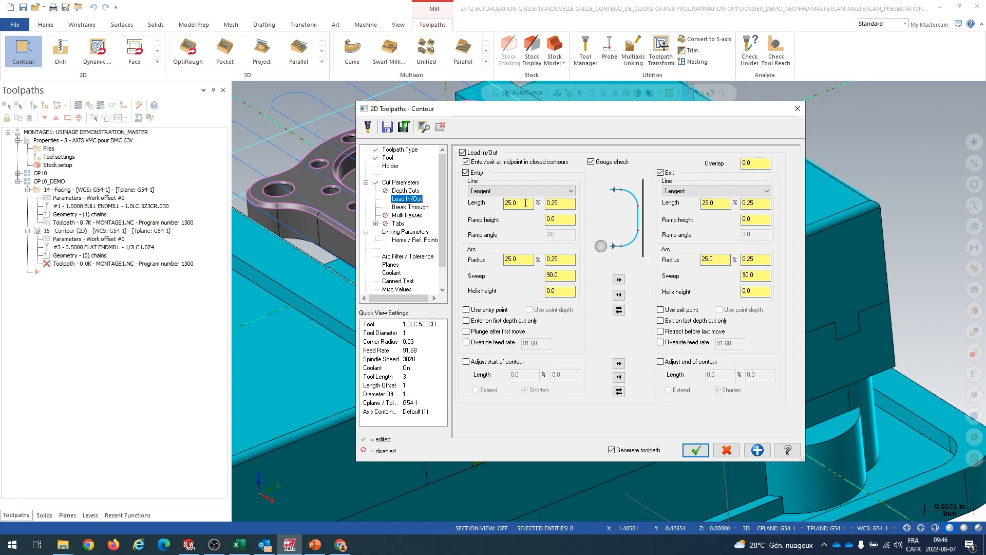
double_click(519, 205)
left_click(520, 206)
left_click(529, 256)
left_click(530, 204)
left_click_drag(530, 204, 511, 204)
left_click(566, 204)
left_click(519, 206)
left_click(517, 259)
left_click(518, 204)
left_click(618, 280)
Turn off break through and take the contour depth from the top corner of the green parallel beside the front jaw.
left_click(410, 207)
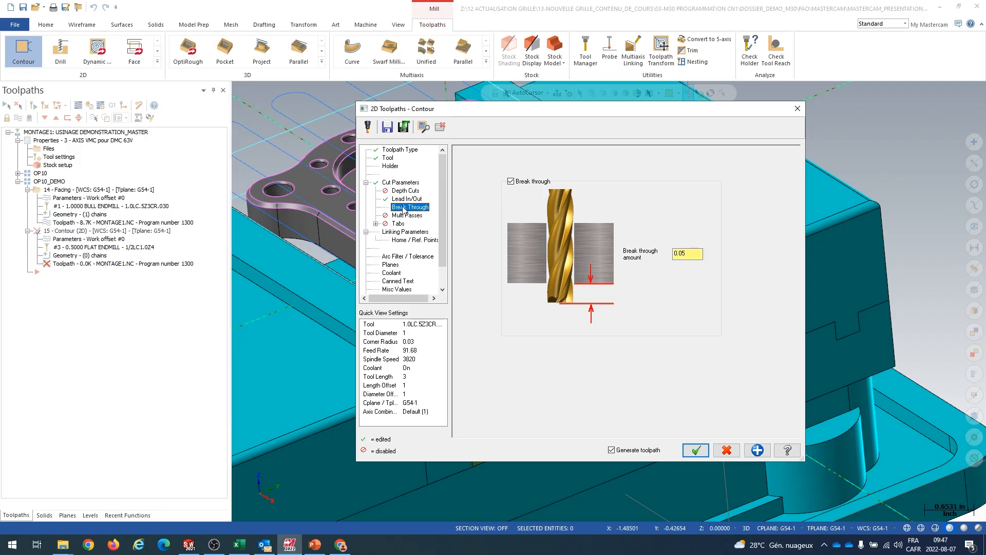
left_click(510, 181)
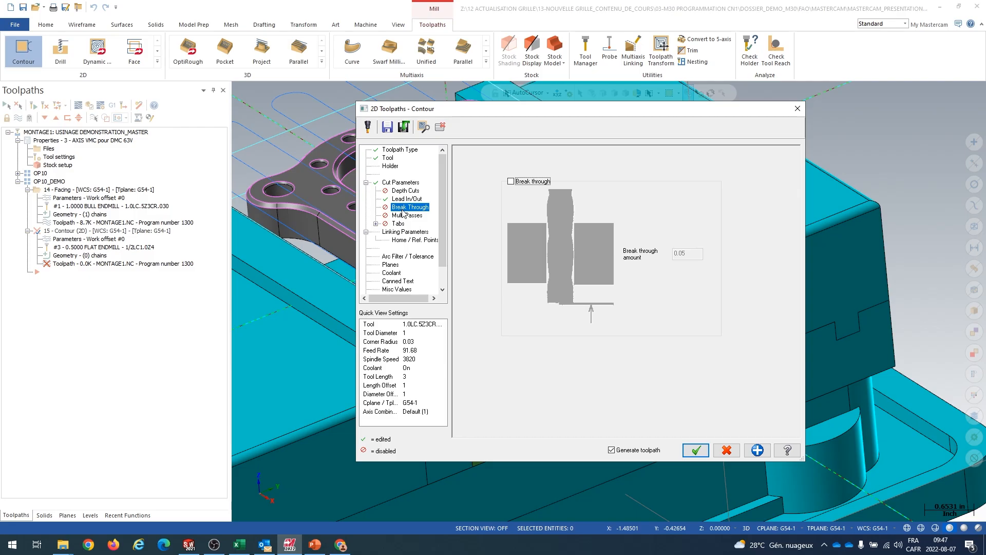
left_click(406, 231)
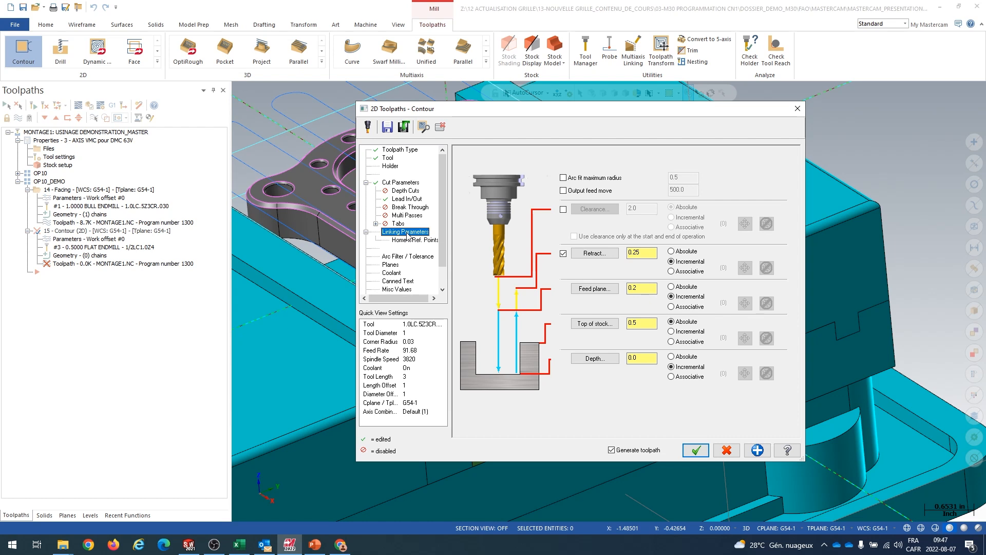
left_click(606, 359)
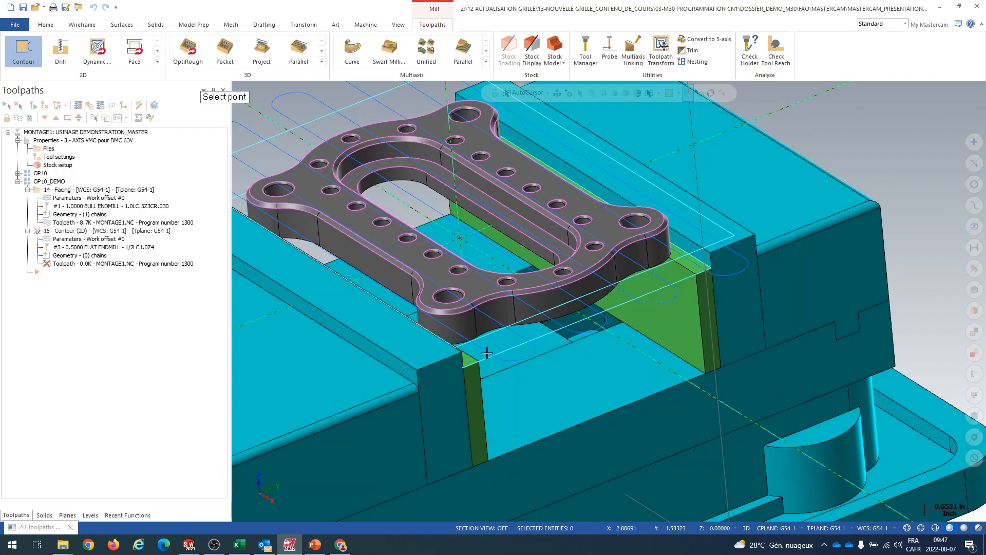
left_click(462, 351)
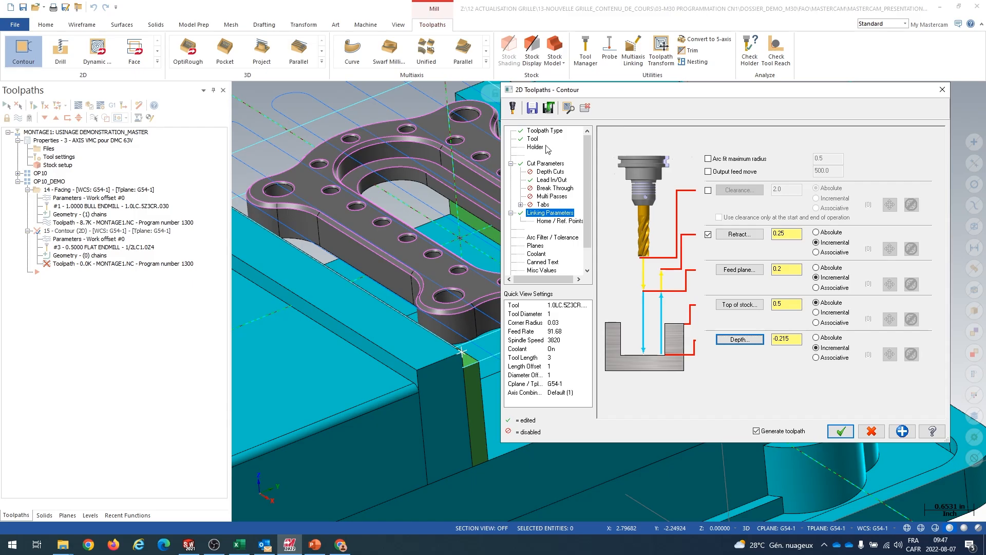
Raise the contour's incremental depth by 0.1 to -0.115 and generate the toolpath.
left_click(789, 339)
type("+.1")
key("Return")
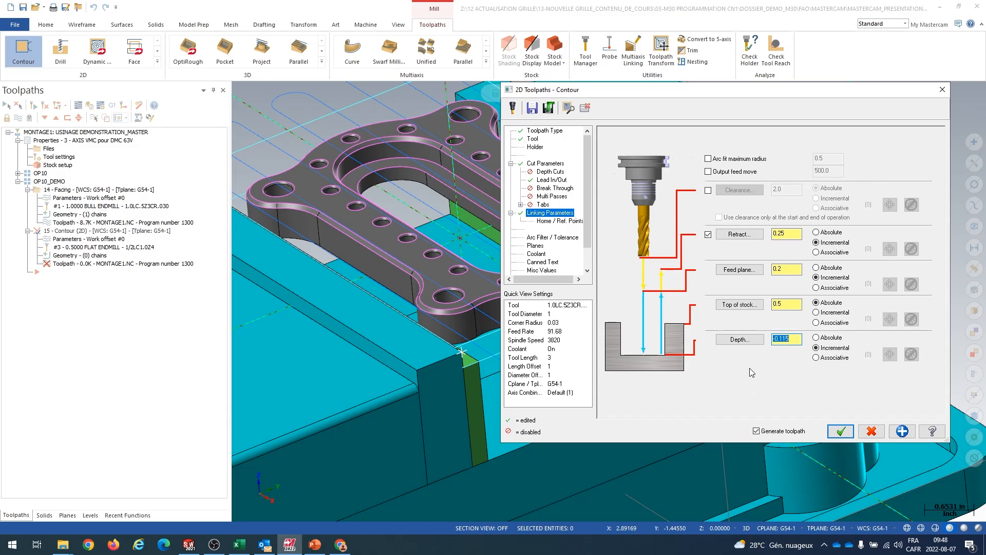
left_click(841, 431)
middle_click_drag(444, 404, 490, 386)
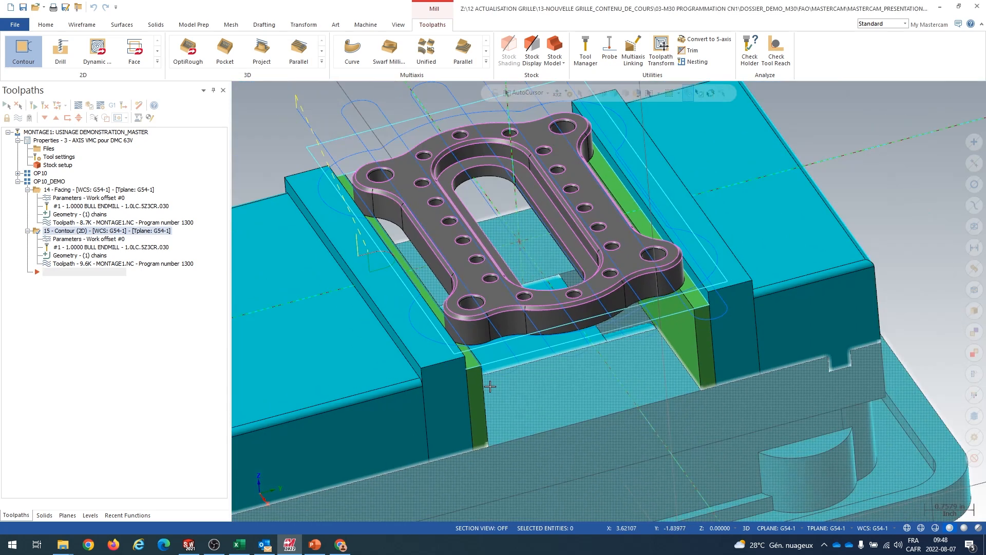
scroll(490, 386, "down", 2)
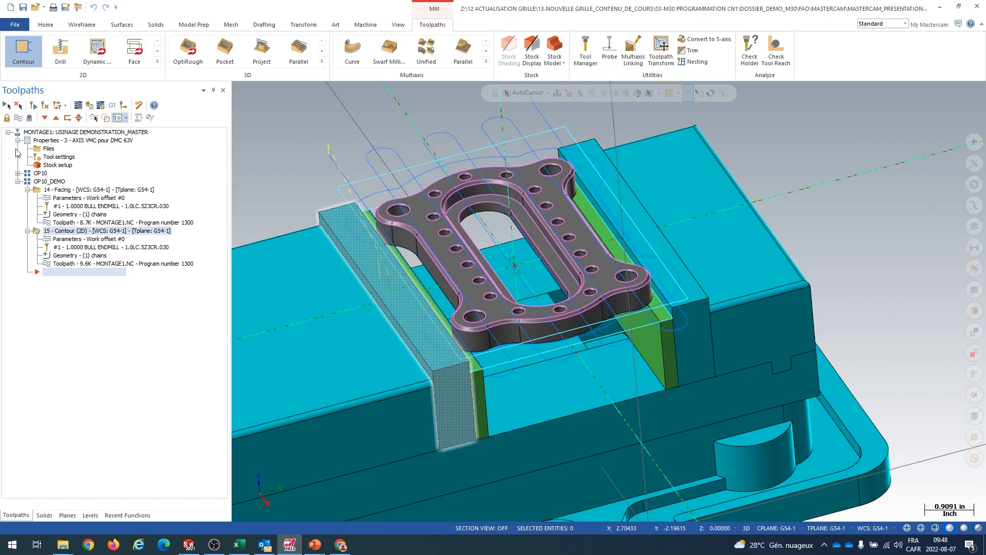
Start a drill toolpath on the plate's four 0.425 corner holes, matching the arc of one hole within a window around the plate.
left_click(55, 50)
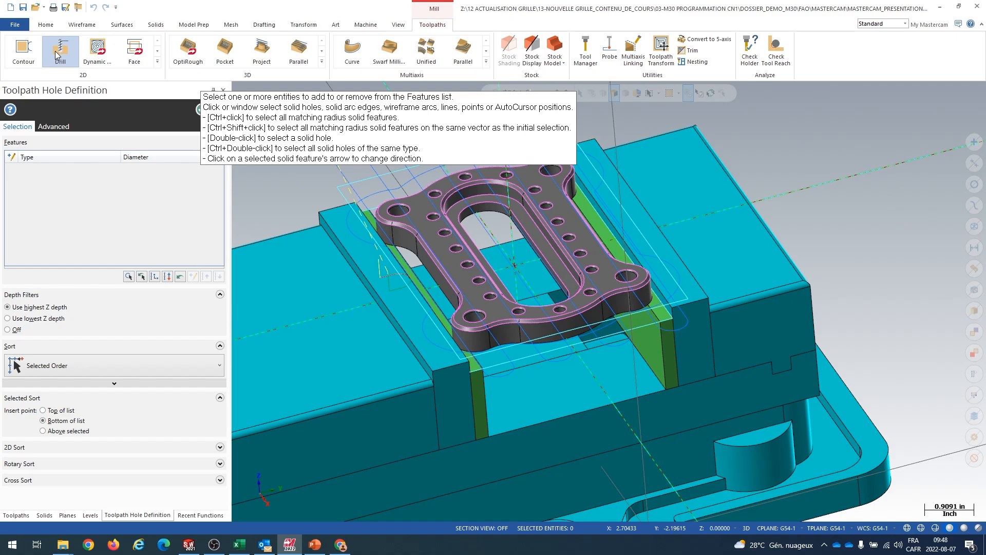
left_click(129, 278)
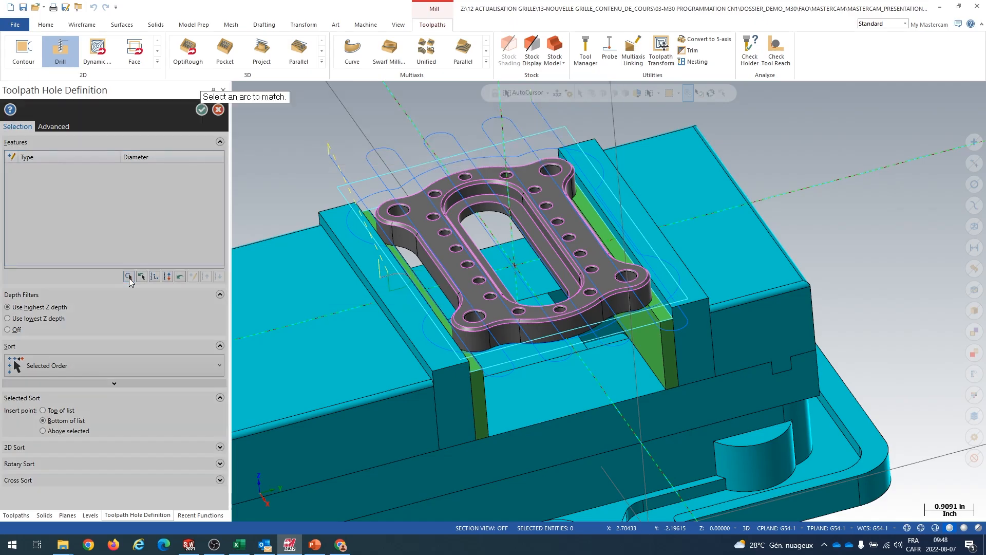
scroll(396, 269, "up", 5)
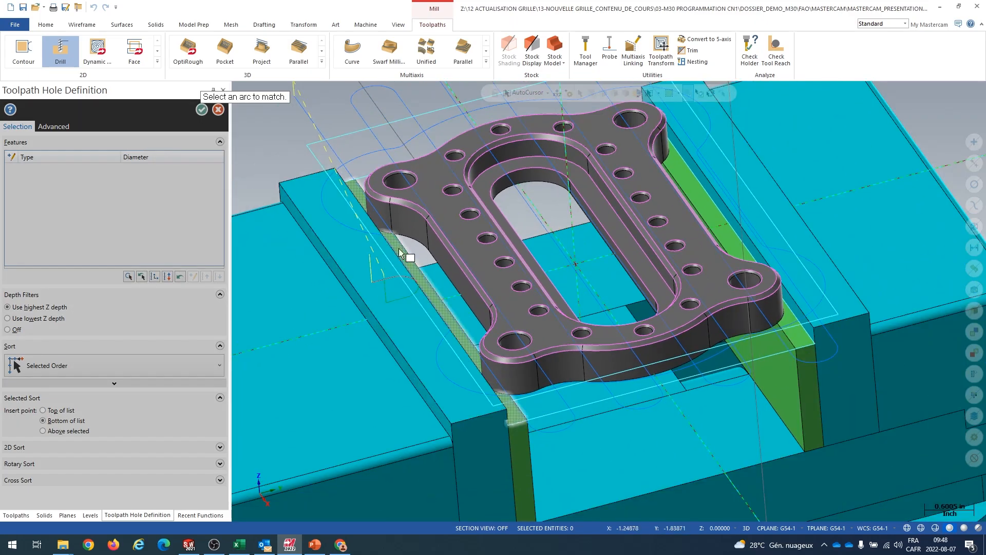
left_click(406, 190)
scroll(408, 244, "up", 4)
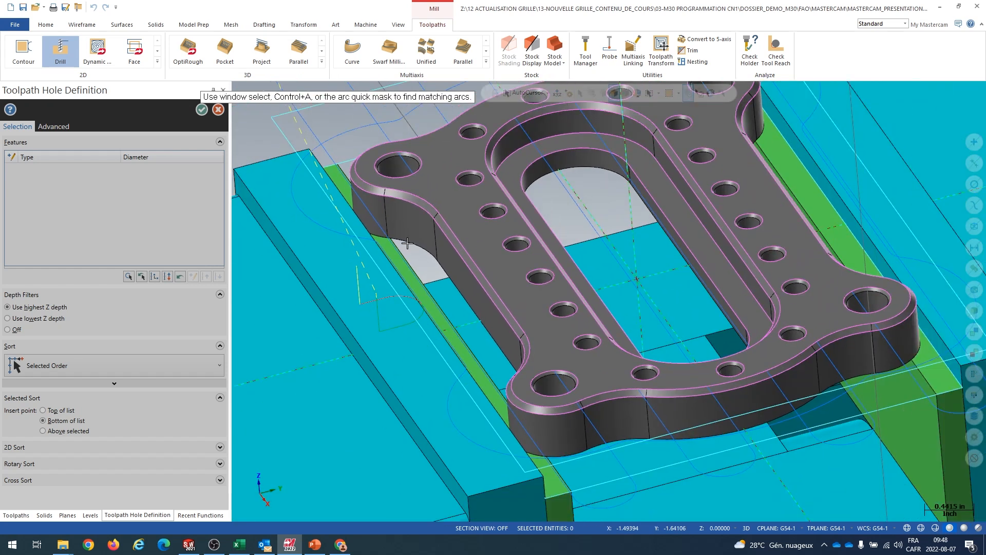
scroll(407, 243, "down", 3)
scroll(326, 177, "up", 1)
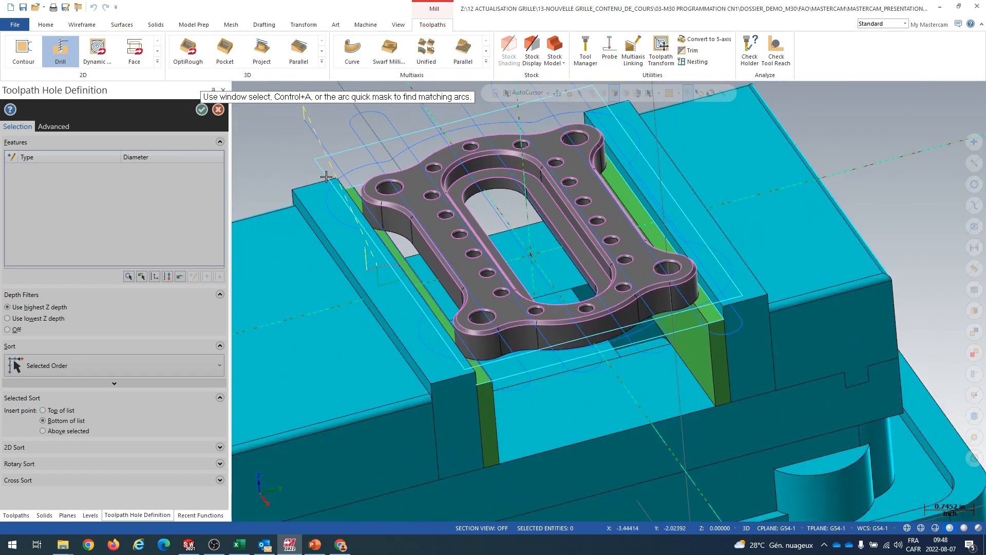
scroll(327, 178, "down", 1)
left_click_drag(305, 120, 696, 334)
scroll(663, 344, "up", 2)
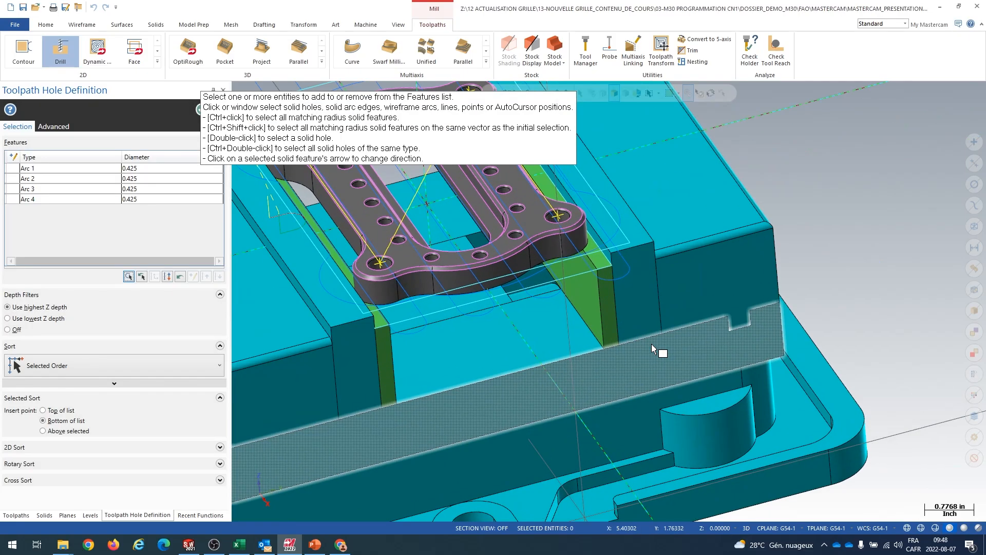
scroll(487, 420, "down", 3)
scroll(563, 239, "up", 2)
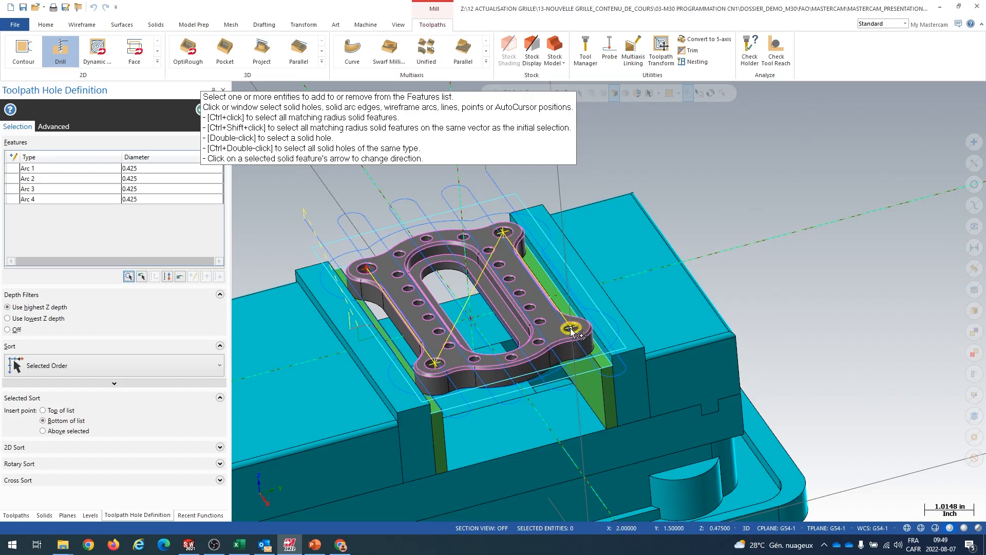
left_click(200, 112)
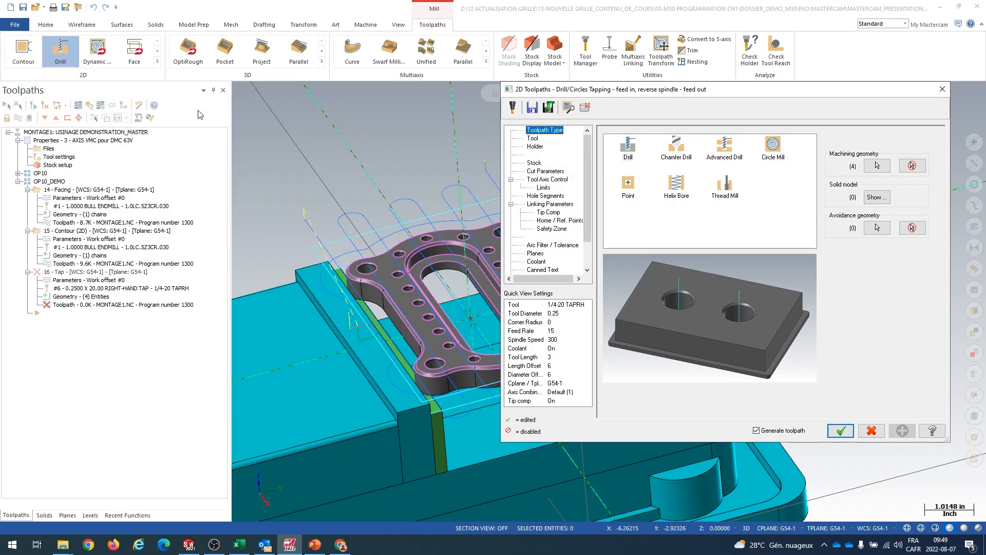
Assign chamfer mill number 4, FC.55LC.3Z1CR.008, to the hole toolpath and set its cycle to Drill/Counterbore.
left_click(623, 150)
left_click(534, 139)
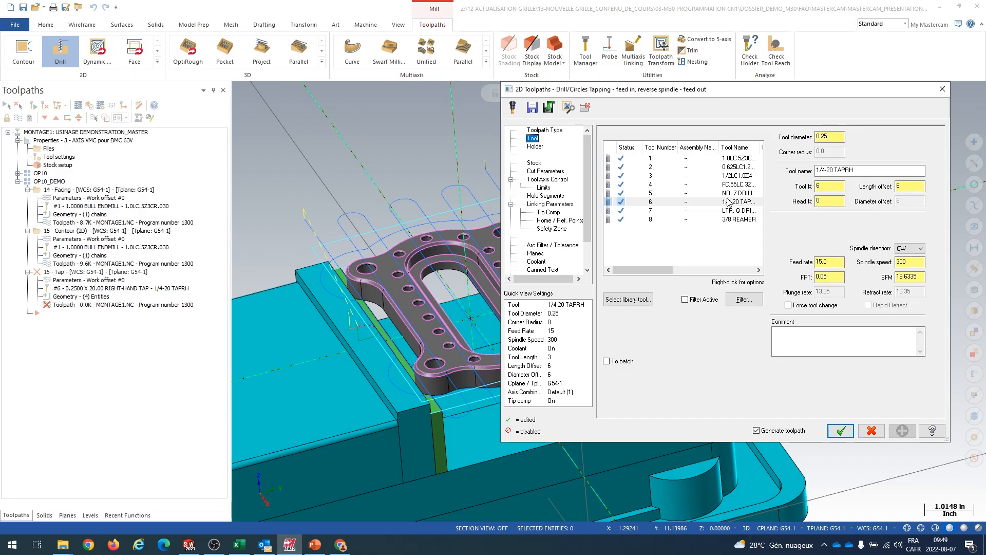
left_click(723, 177)
left_click(723, 185)
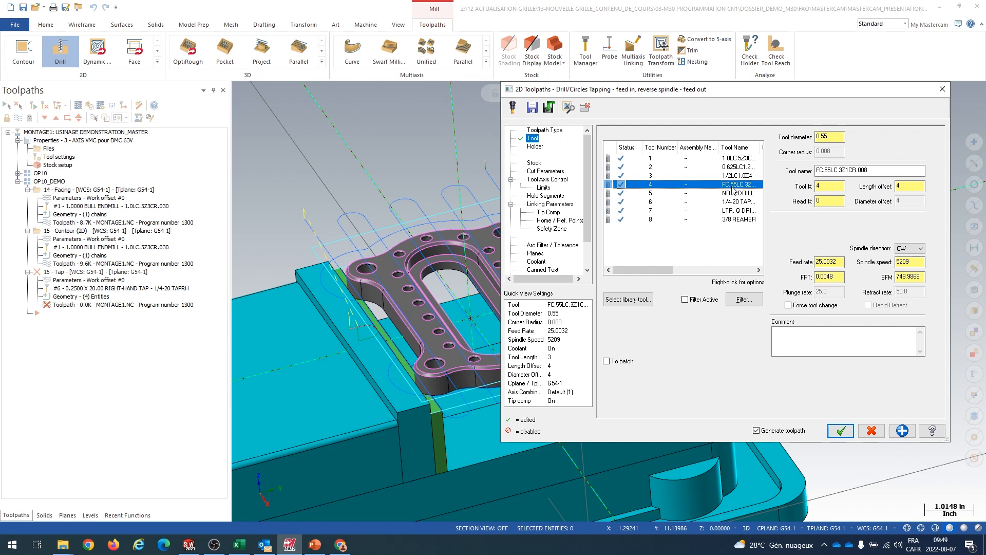
left_click(554, 172)
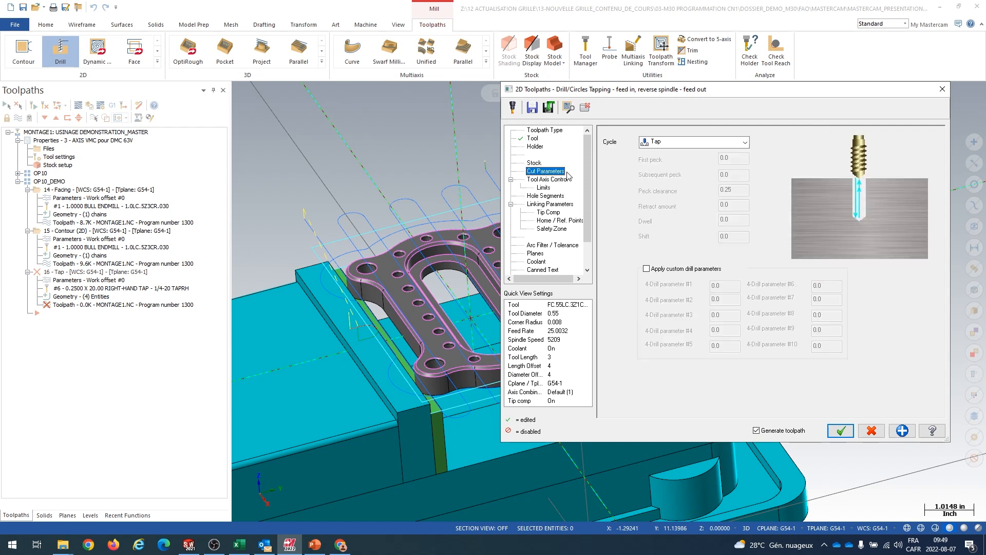
left_click(745, 142)
left_click(662, 154)
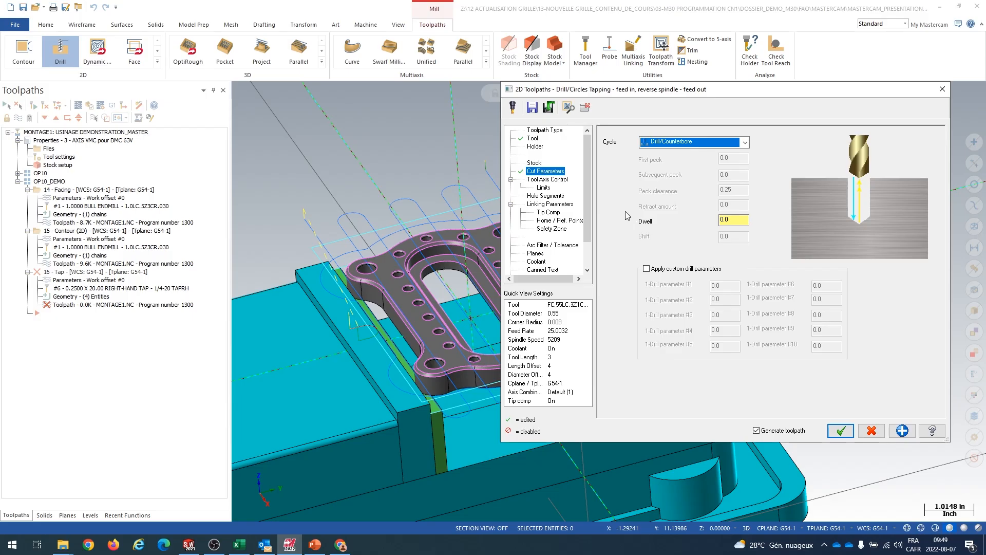
In the linking parameters' depth calculator, set the finish diameter to 0.425 by taking the arc diameter of a corner hole.
left_click(552, 204)
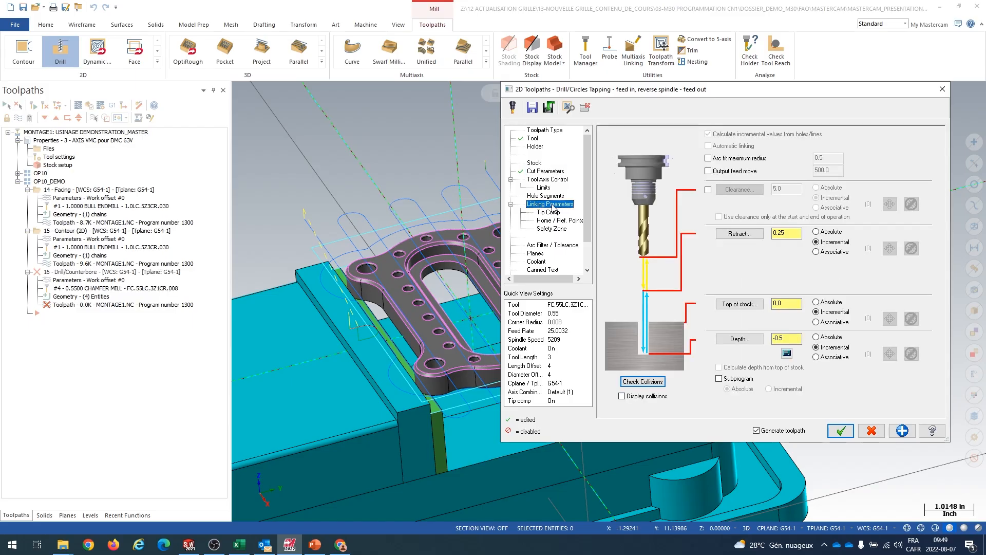
left_click(787, 354)
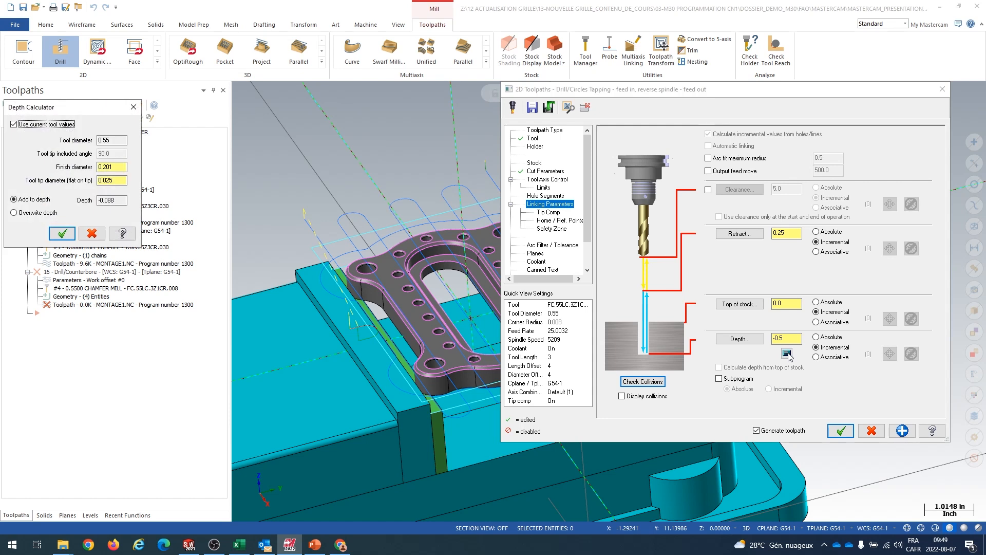
left_click_drag(93, 109, 129, 110)
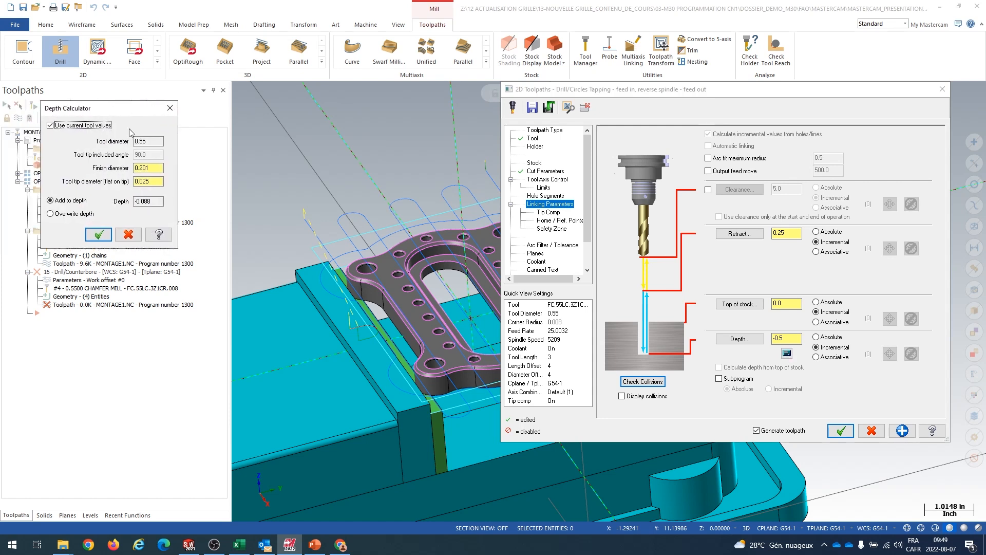
left_click(151, 168)
right_click(150, 168)
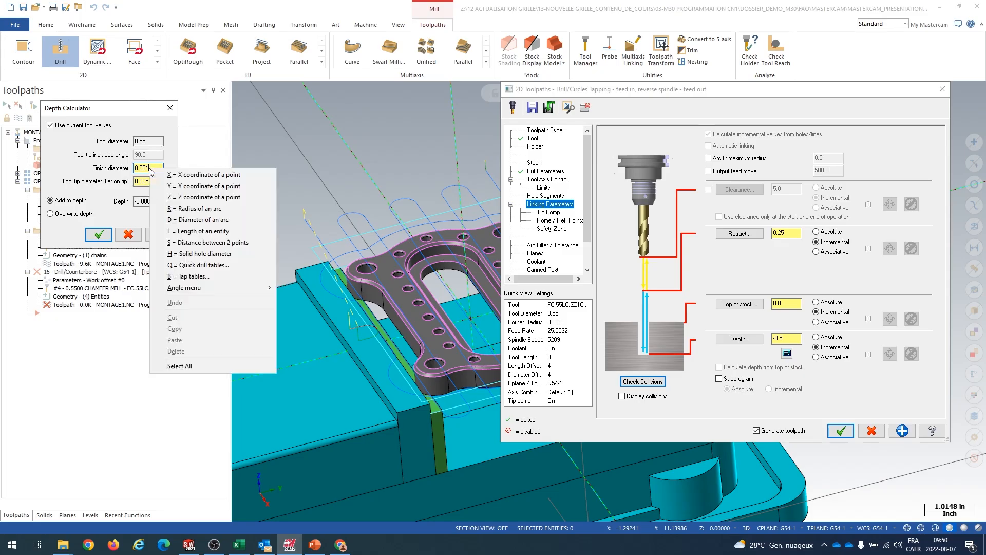
left_click(215, 225)
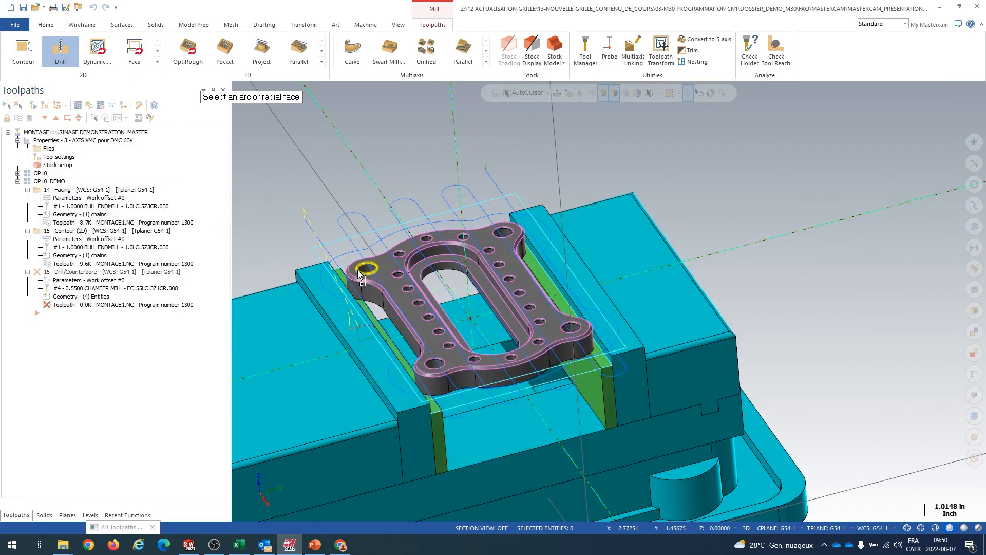
left_click(358, 275)
scroll(376, 272, "up", 1)
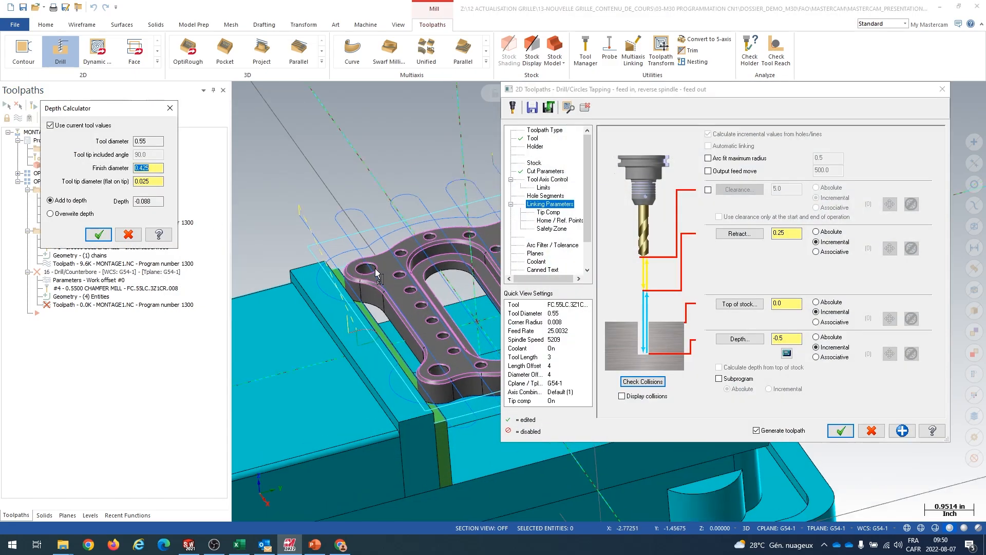
scroll(377, 272, "up", 3)
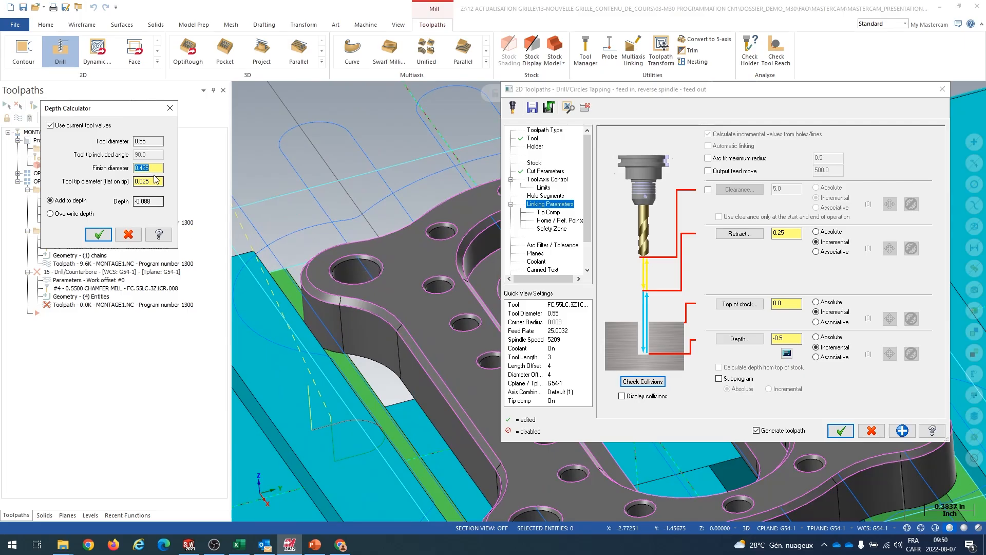
left_click(157, 169)
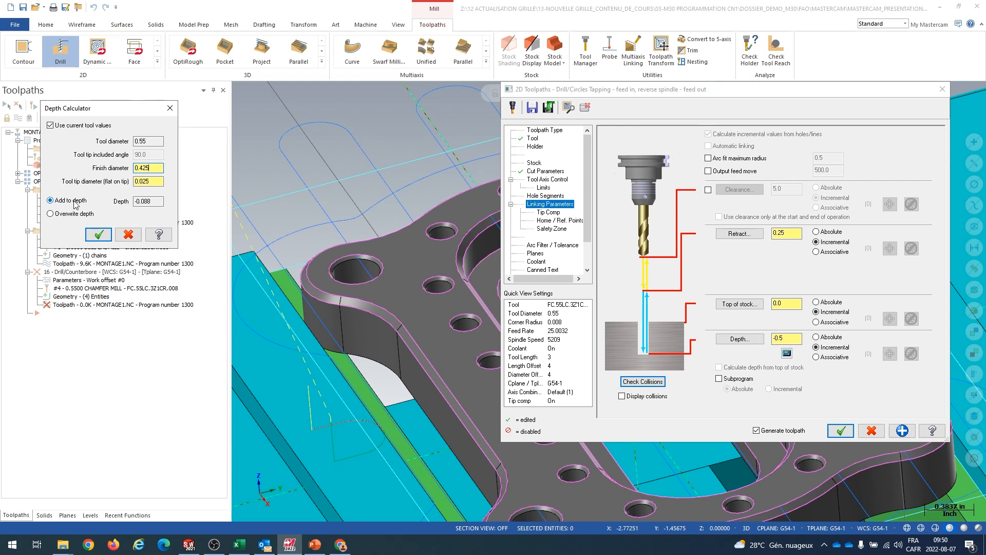
Overwrite the drilling depth with the calculated value of -0.2.
left_click(74, 214)
left_click(99, 235)
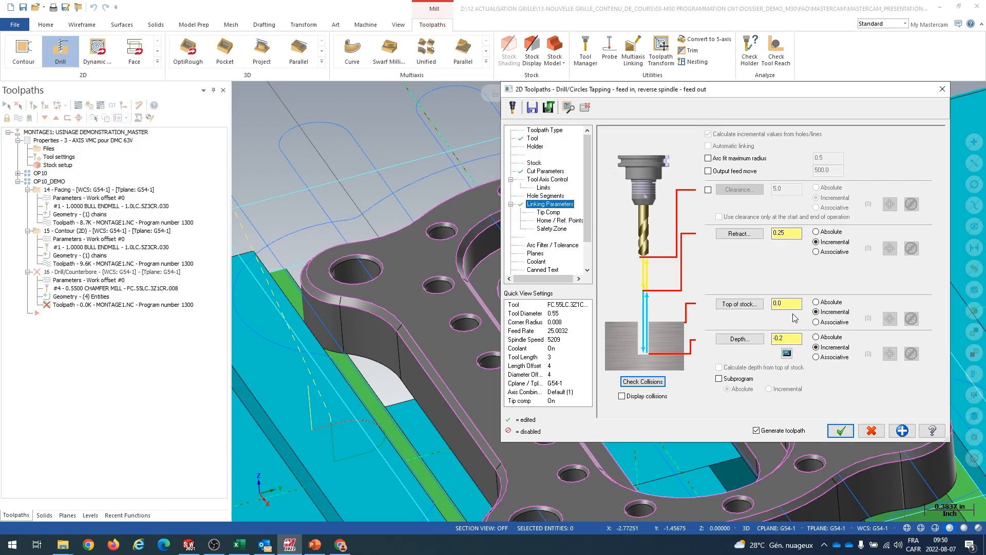
left_click(777, 338)
Turn off tip compensation and generate the toolpath that chamfers the four corner holes.
left_click(549, 212)
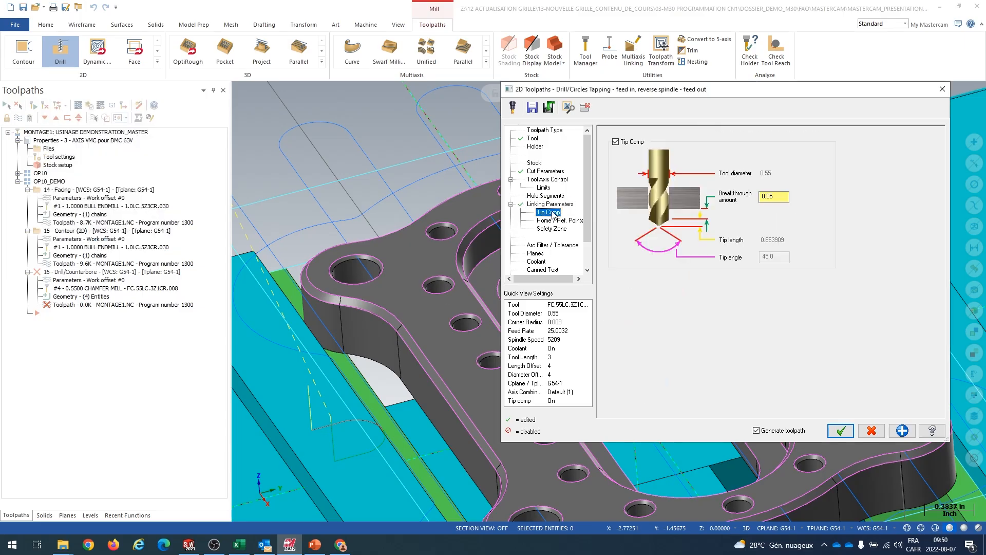
left_click(615, 144)
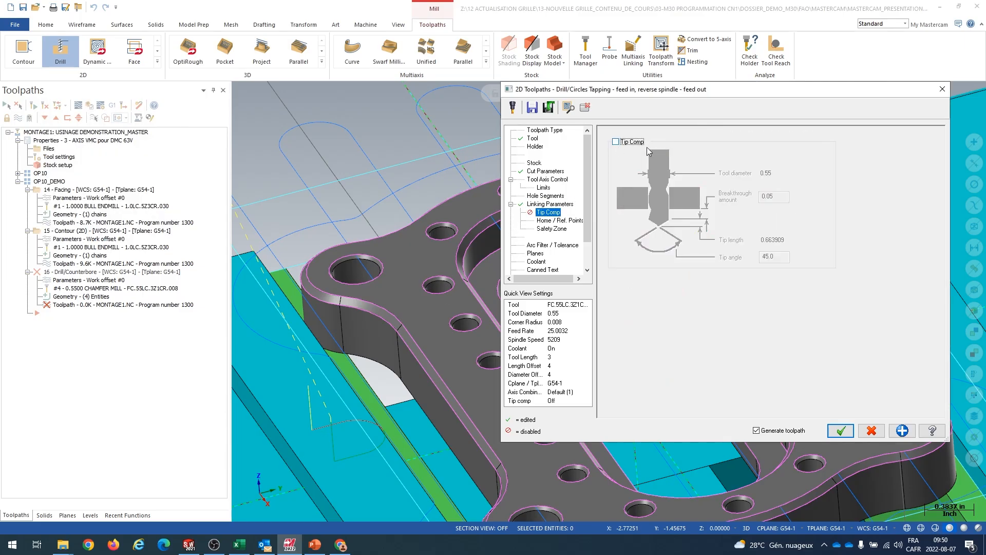
left_click(549, 205)
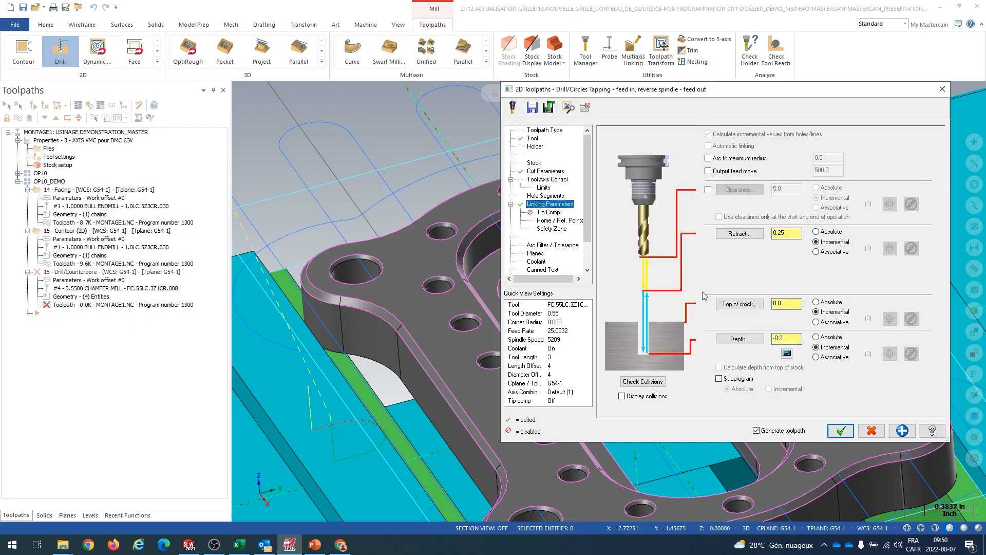
left_click(841, 431)
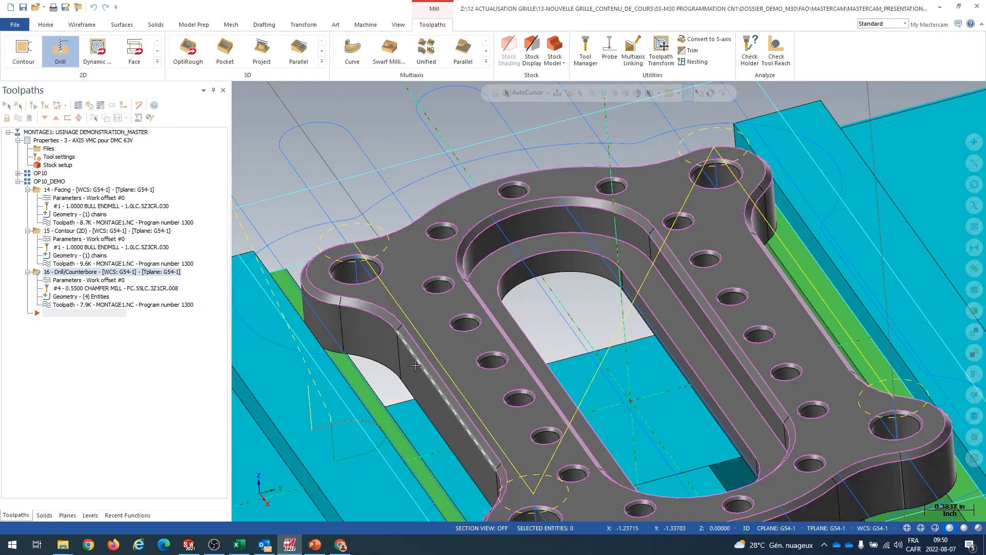
Backplot the corner-hole chamfer toolpath and examine the chamfer mill's depth against the edge of the first hole.
mouse_move(395, 314)
middle_mouse_down()
mouse_move(423, 351)
mouse_move(452, 328)
mouse_move(429, 368)
mouse_move(414, 355)
middle_mouse_up()
middle_click_drag(351, 294, 412, 315)
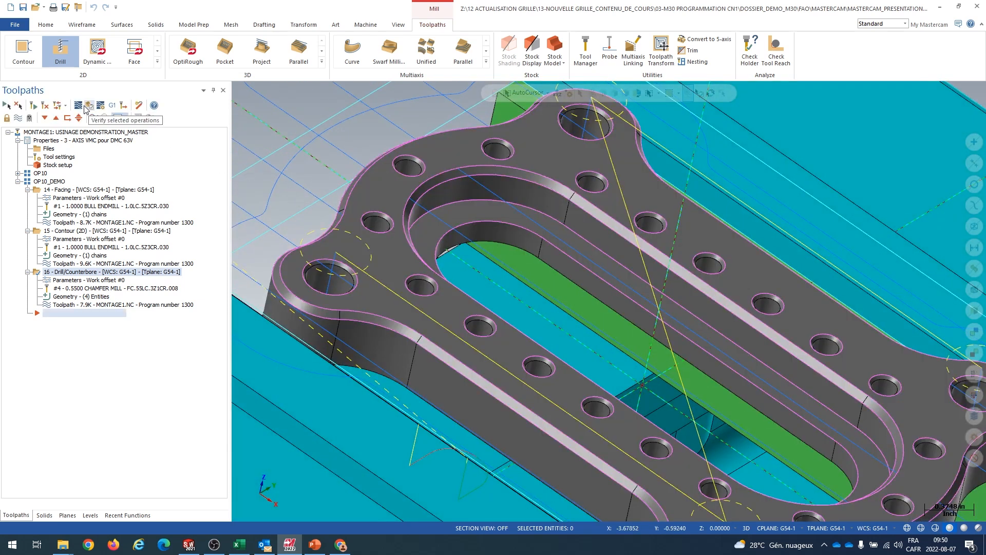
left_click(80, 108)
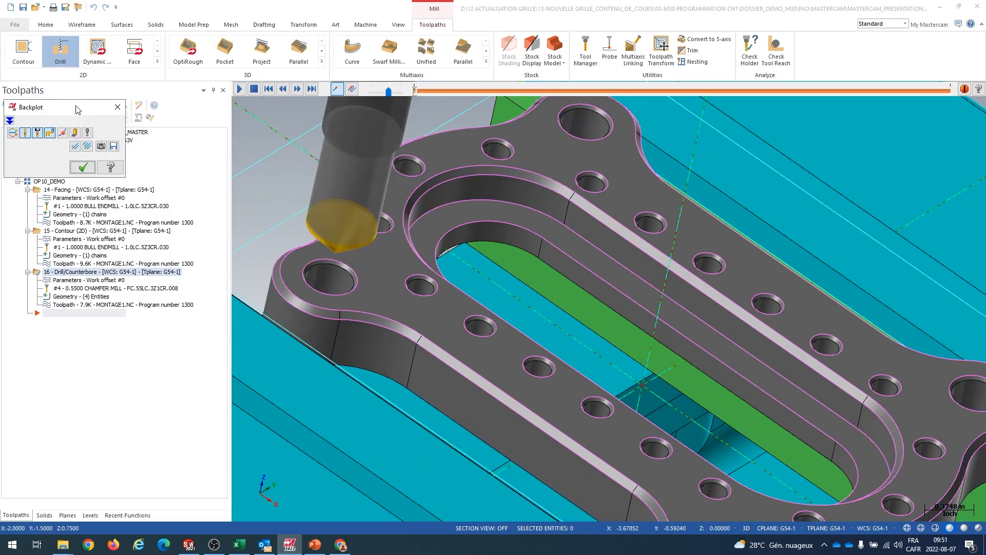
key("s")
key("s")
key("s")
middle_click_drag(369, 414, 373, 371)
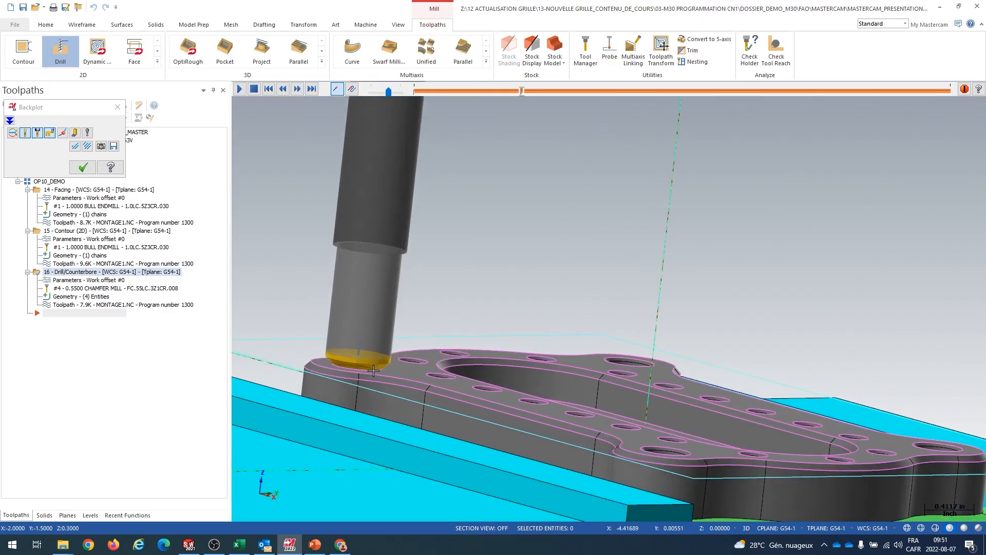
scroll(373, 370, "up", 10)
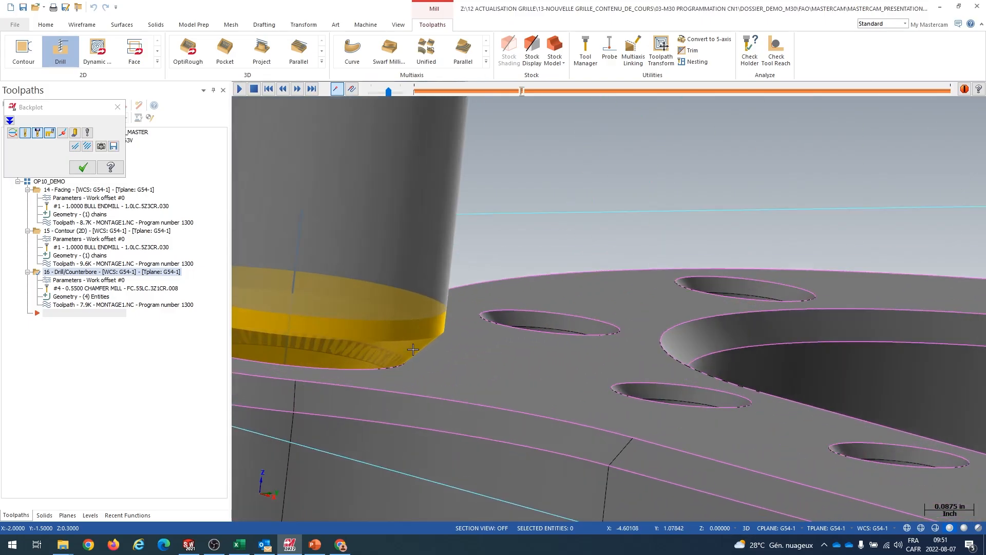
scroll(413, 350, "down", 4)
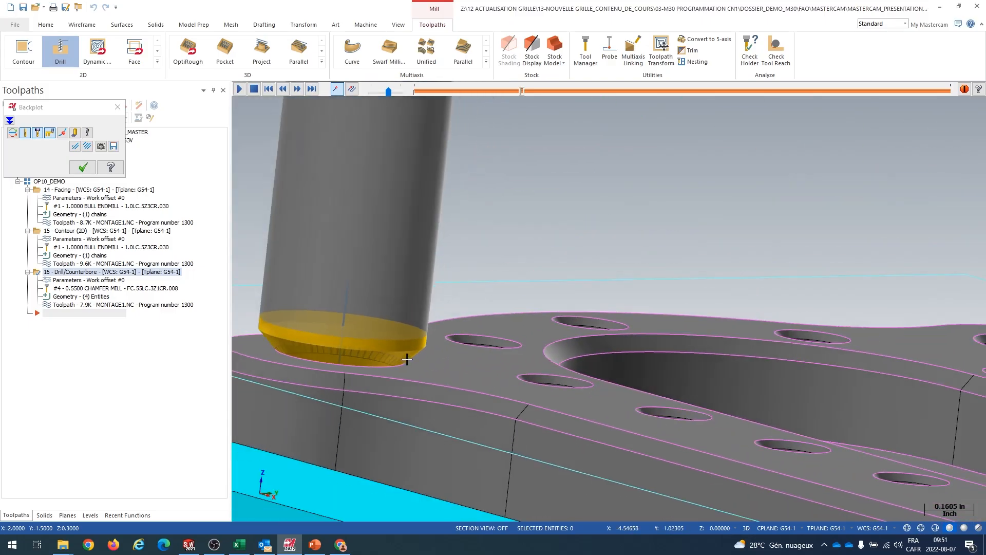
Advance the backplot through the remaining corner holes to check the chamfering moves, and close the backplot.
key("s")
key("s")
scroll(413, 323, "up", 2)
scroll(354, 275, "down", 2)
scroll(289, 230, "down", 5)
key("s")
key("s")
key("s")
key("s")
key("s")
key("s")
key("s")
key("s")
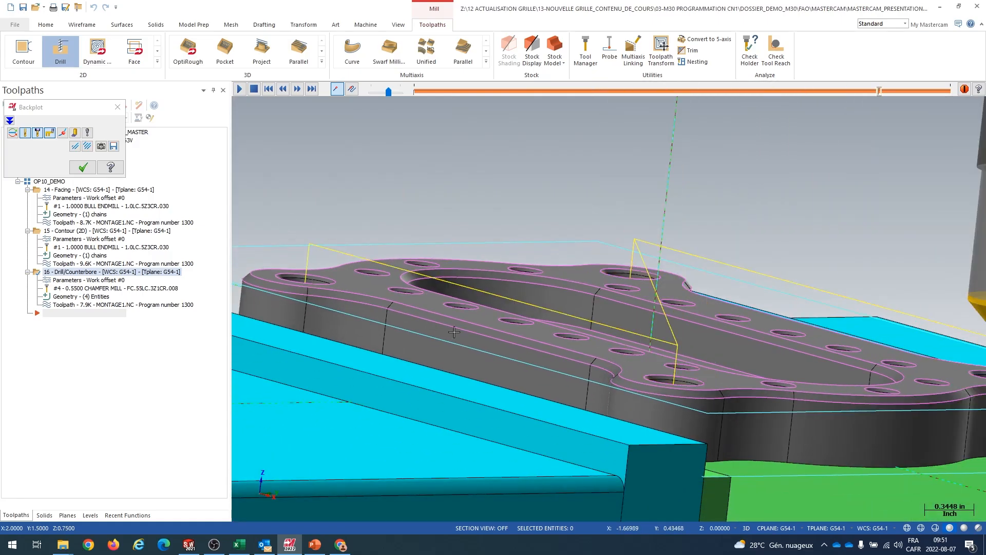
left_click(81, 167)
Define a new drilling operation on the four corner holes by copying the points of the previous hole toolpath.
scroll(363, 261, "up", 1)
scroll(363, 261, "down", 3)
middle_click_drag(403, 229, 396, 248)
scroll(396, 248, "up", 3)
scroll(396, 248, "down", 3)
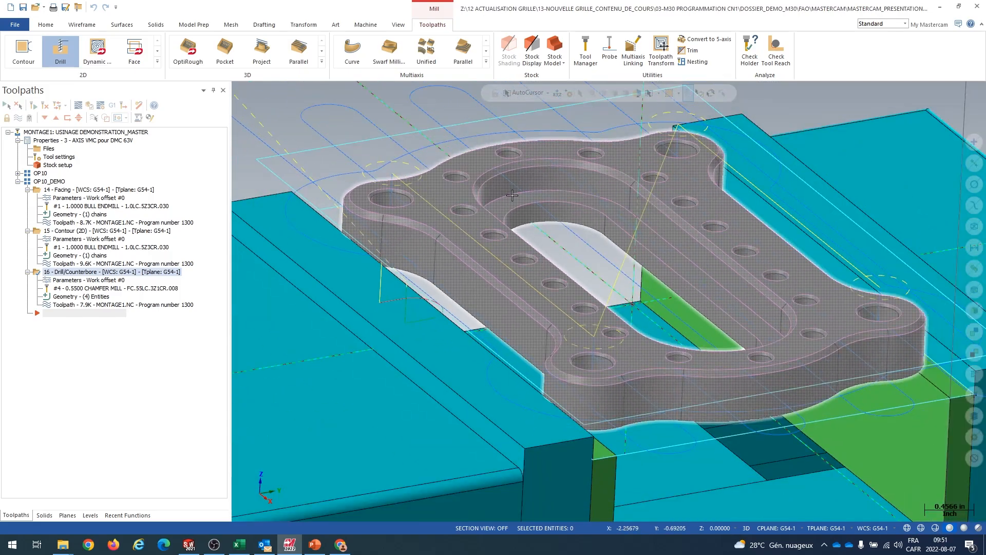
middle_click_drag(509, 198, 541, 335)
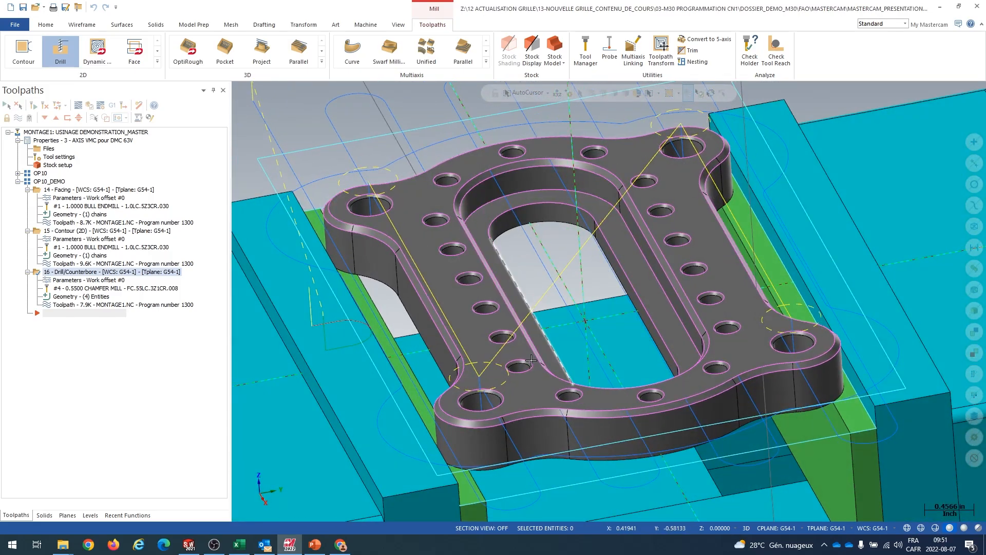
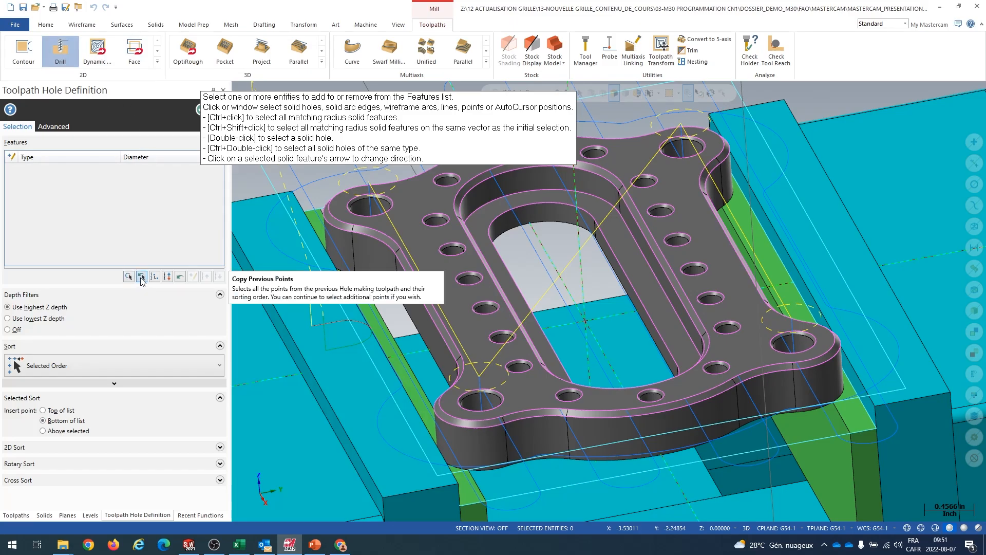
left_click(141, 277)
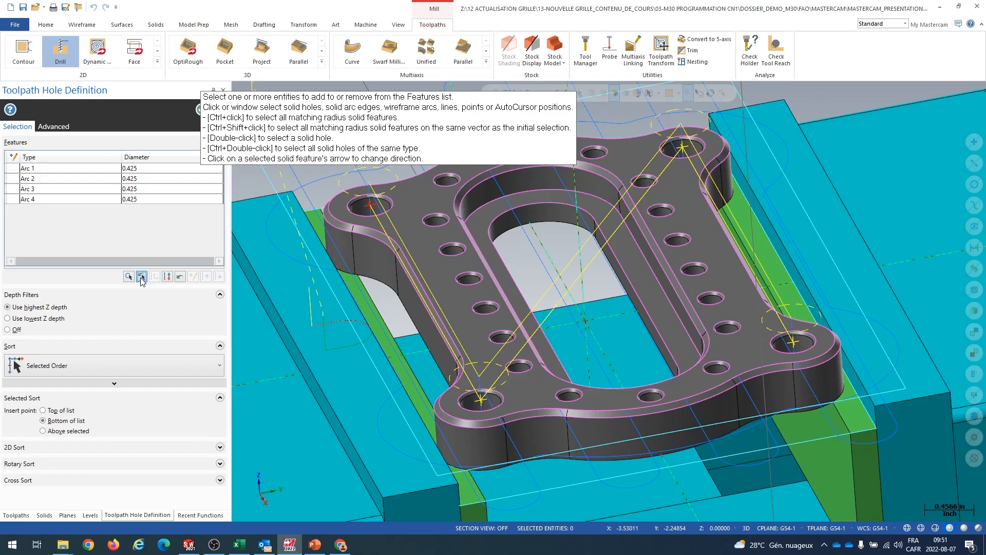
left_click(200, 109)
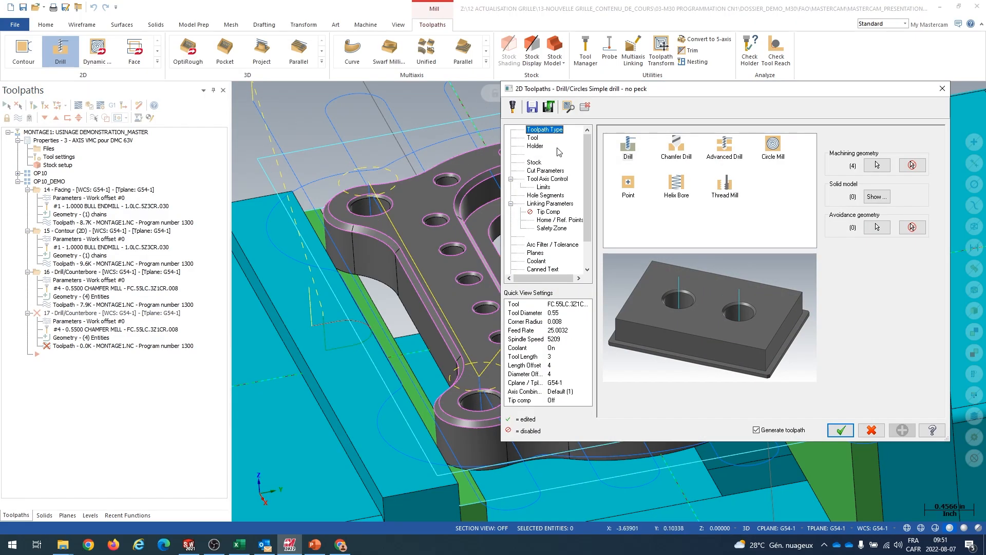
Assign tool number 7, LTR. Q DRILL, to the new drilling operation and turn on tip compensation.
left_click(534, 138)
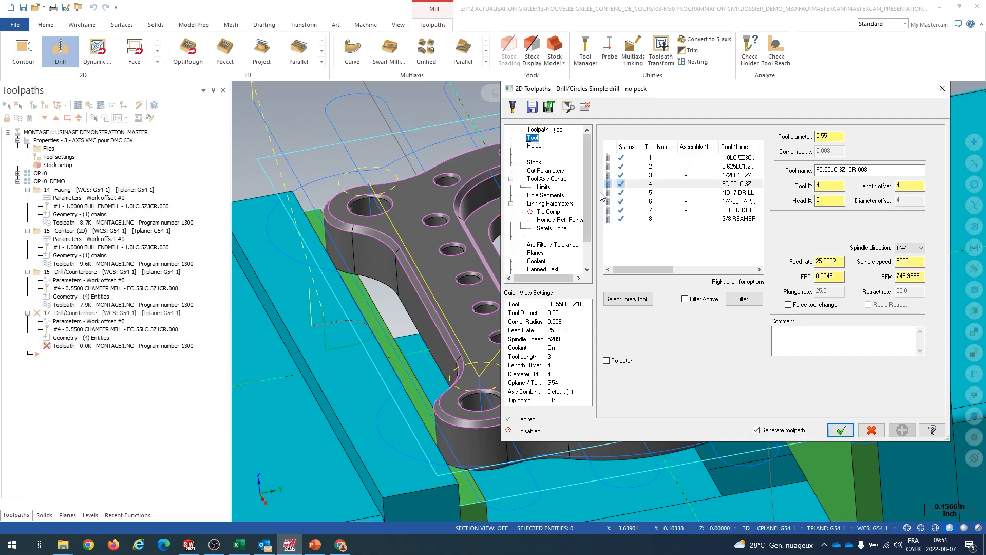
left_click(735, 210)
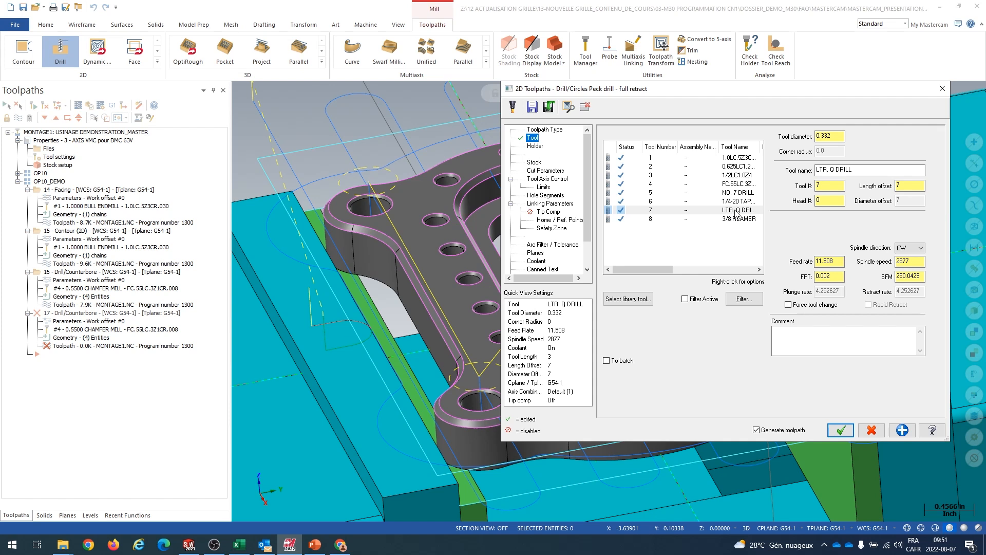
left_click(548, 212)
left_click(635, 142)
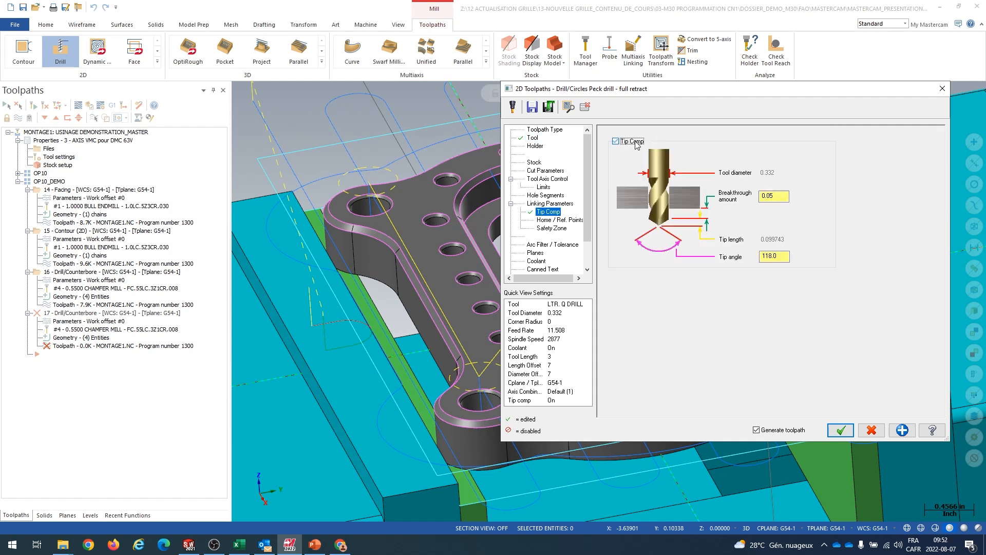
left_click(768, 198)
Set the drilling depth to absolute 0.0 in the linking parameters and generate the corner-hole drilling toolpath.
left_click(542, 204)
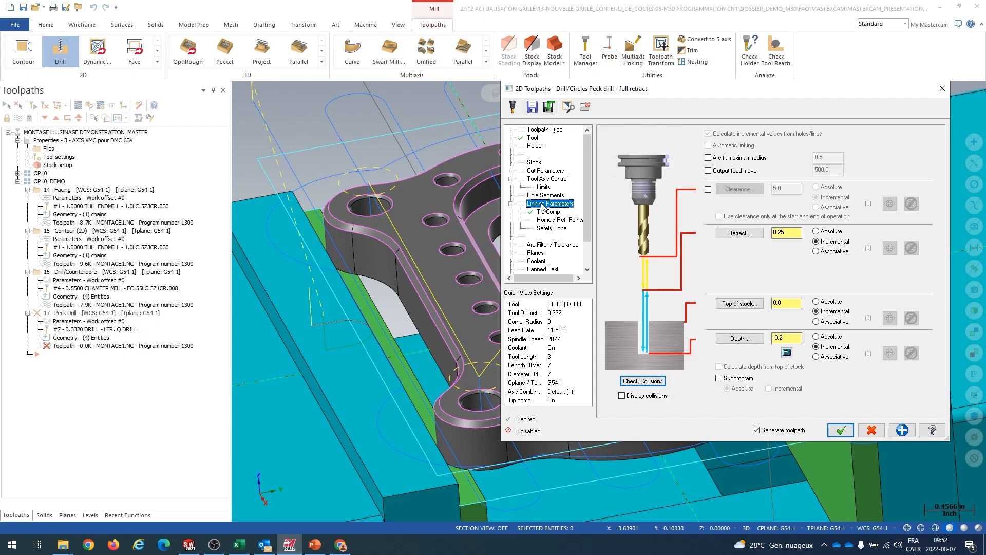
left_click(830, 336)
double_click(786, 338)
type("0")
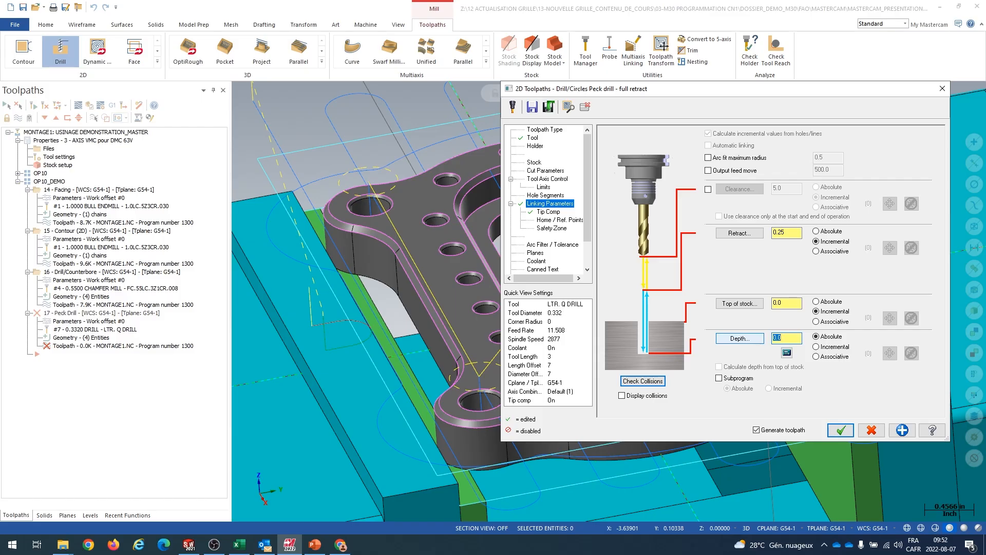
left_click(795, 304)
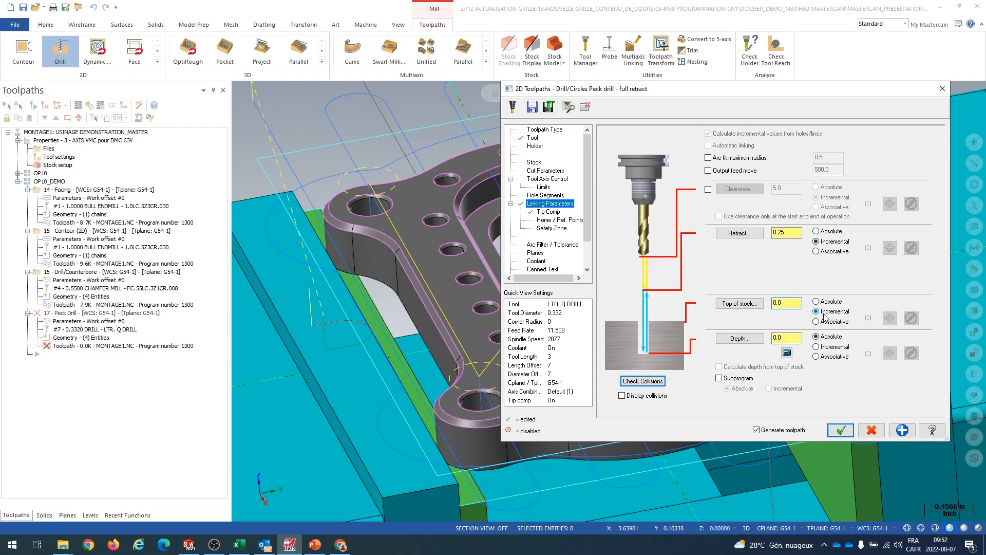
left_click(841, 431)
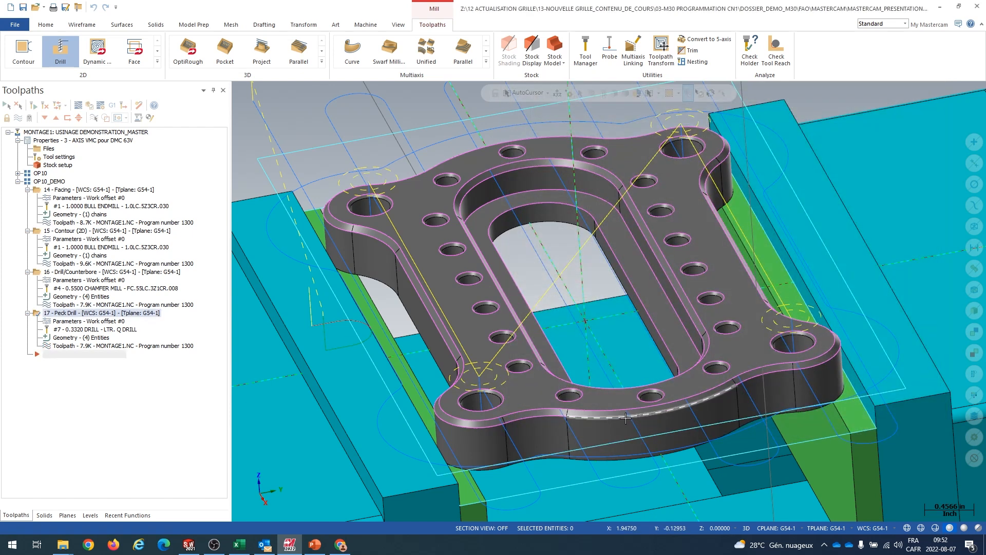
Examine how far the peck drill toolpath breaks through below the underside of the plate at the corner holes.
middle_click_drag(623, 417, 604, 395)
scroll(505, 498, "up", 6)
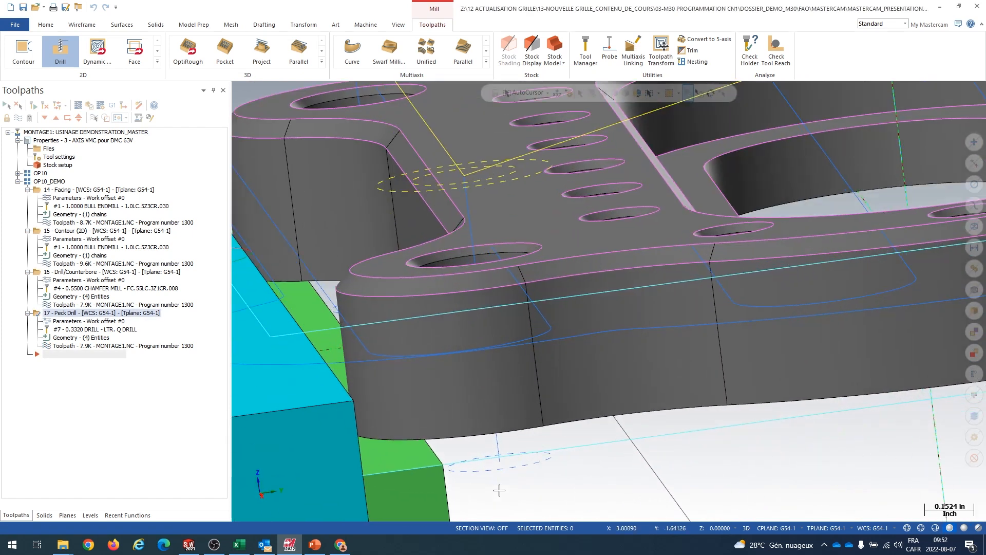
middle_click_drag(532, 462, 517, 401)
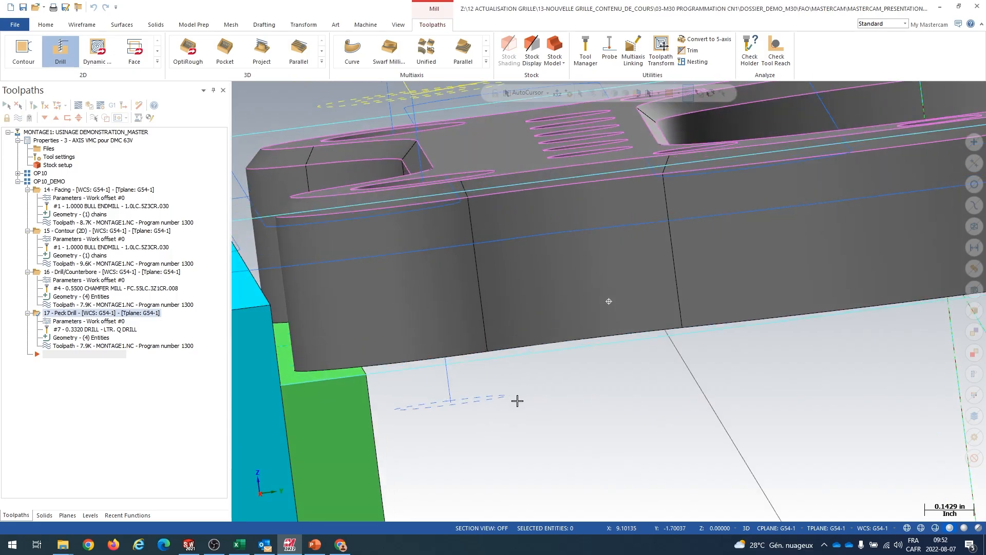
mouse_move(451, 403)
middle_mouse_down()
mouse_move(454, 416)
mouse_move(452, 406)
middle_mouse_up()
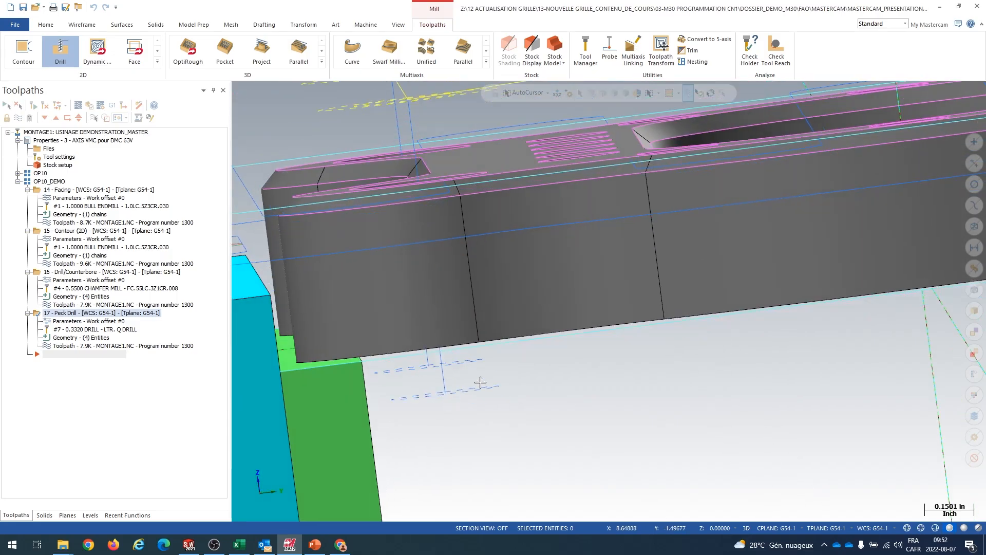
middle_click_drag(484, 364, 503, 378)
scroll(503, 378, "down", 3)
middle_click_drag(566, 445, 576, 467)
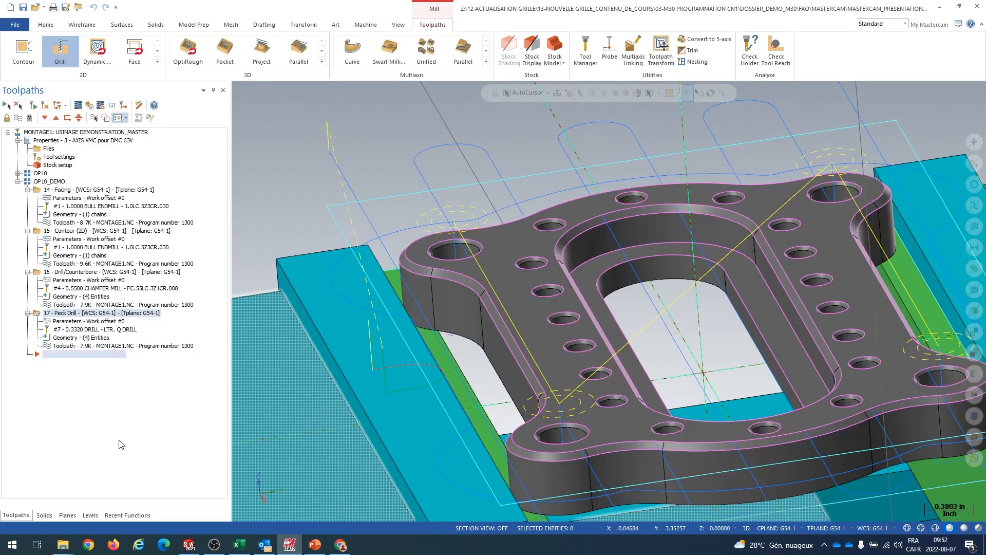
In operation 17's cut parameters, keep the Peck Drill cycle, set the peck to 0.4, and regenerate the toolpath.
left_click(76, 322)
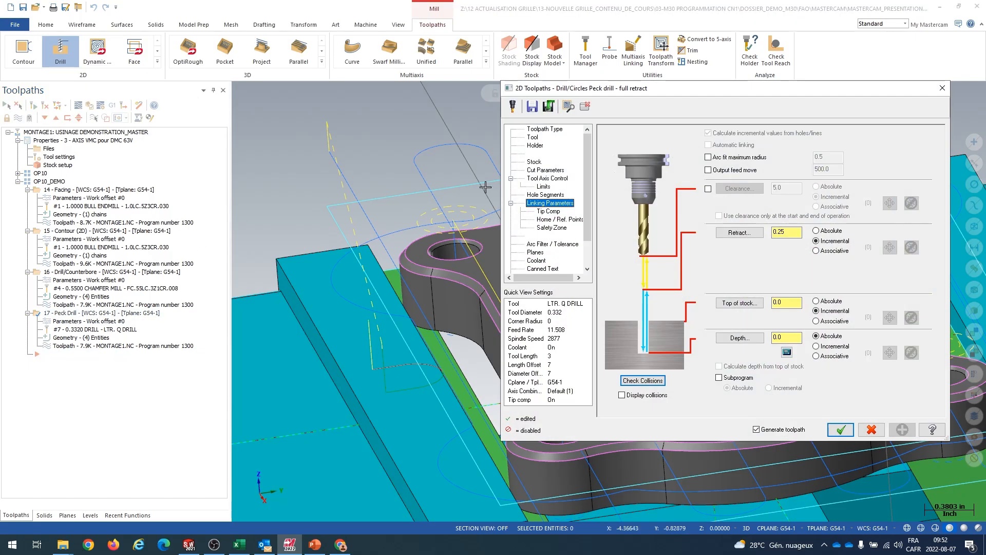
left_click(545, 170)
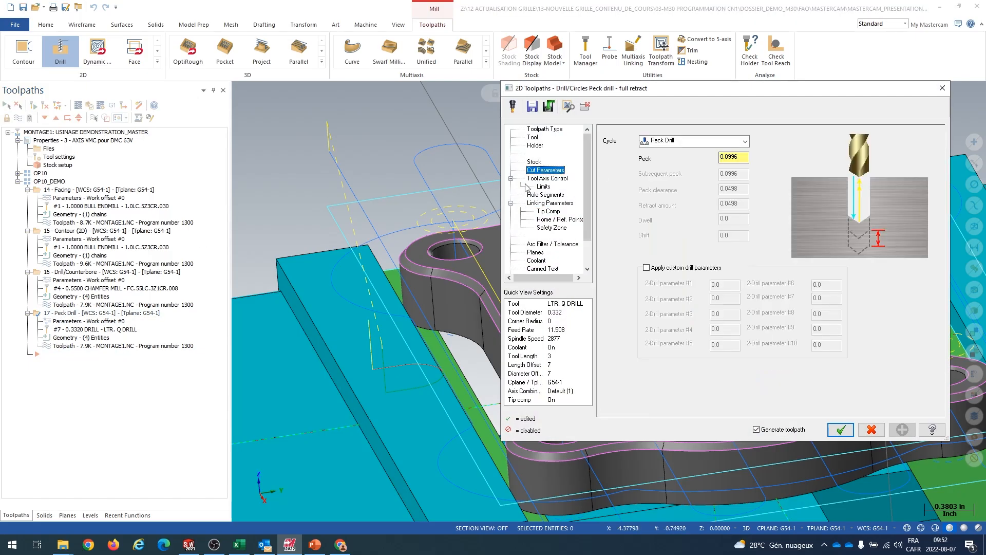
left_click(742, 160)
left_click(745, 142)
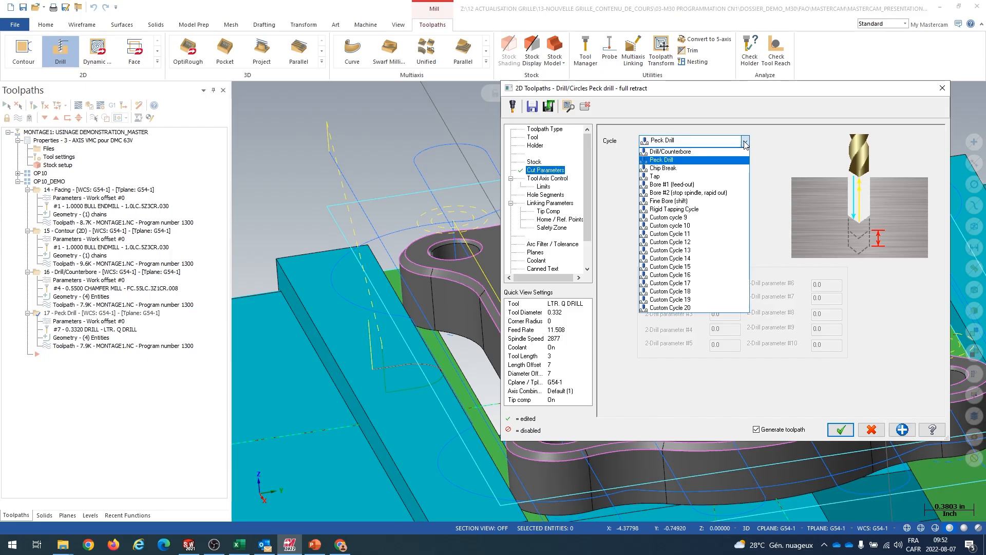
left_click(706, 160)
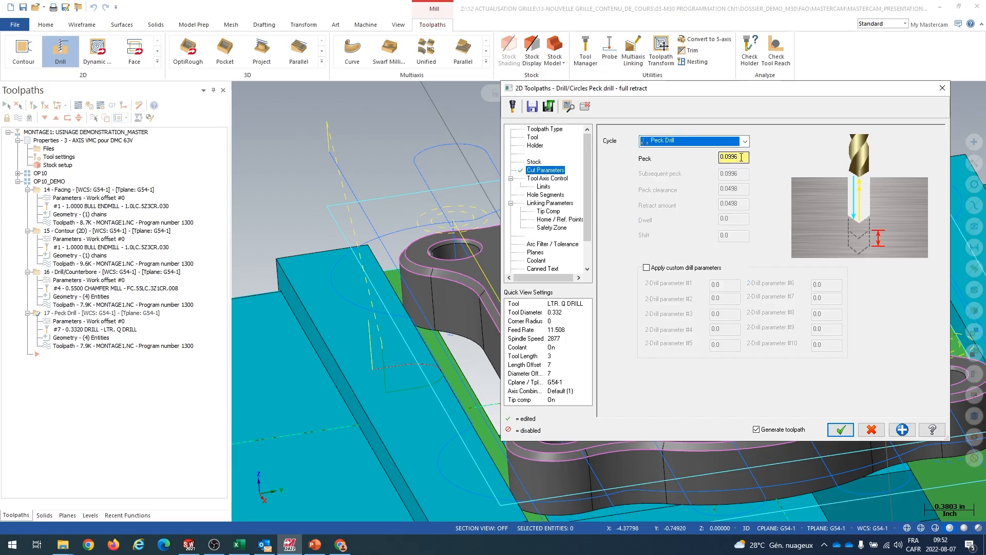
left_click_drag(743, 157, 613, 169)
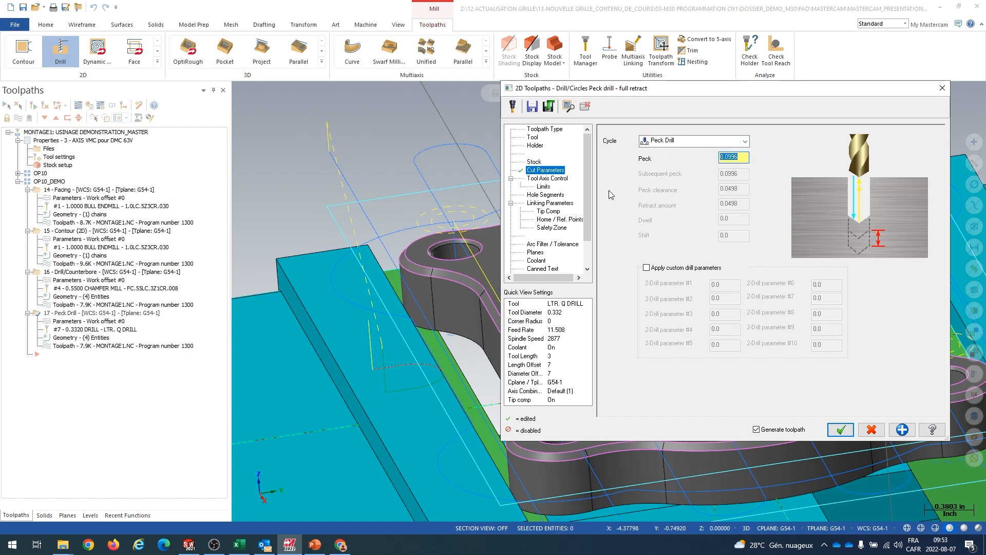
type(".4")
left_click(840, 429)
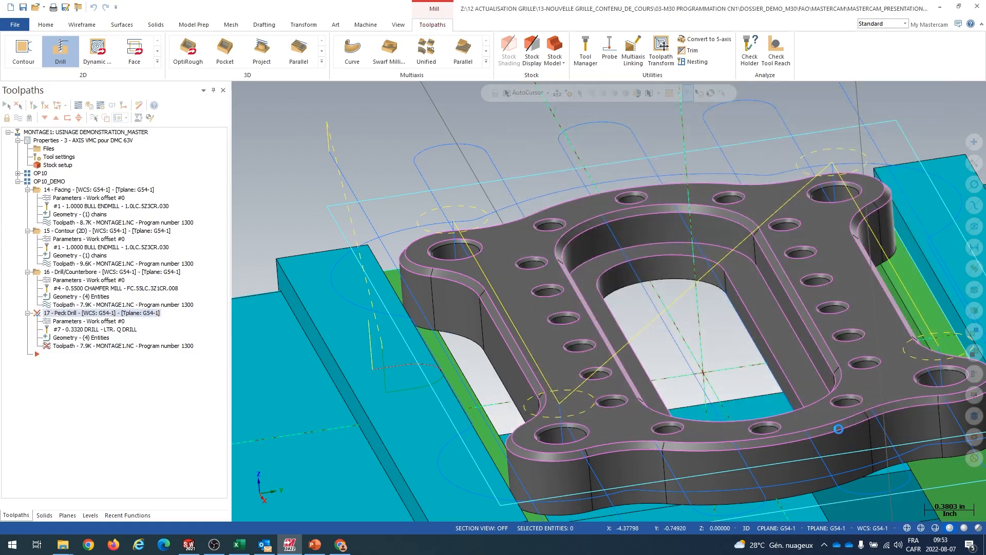
Backplot the peck drill toolpath through the corner holes, check it from beneath the plate, and close the backplot.
scroll(450, 293, "up", 2)
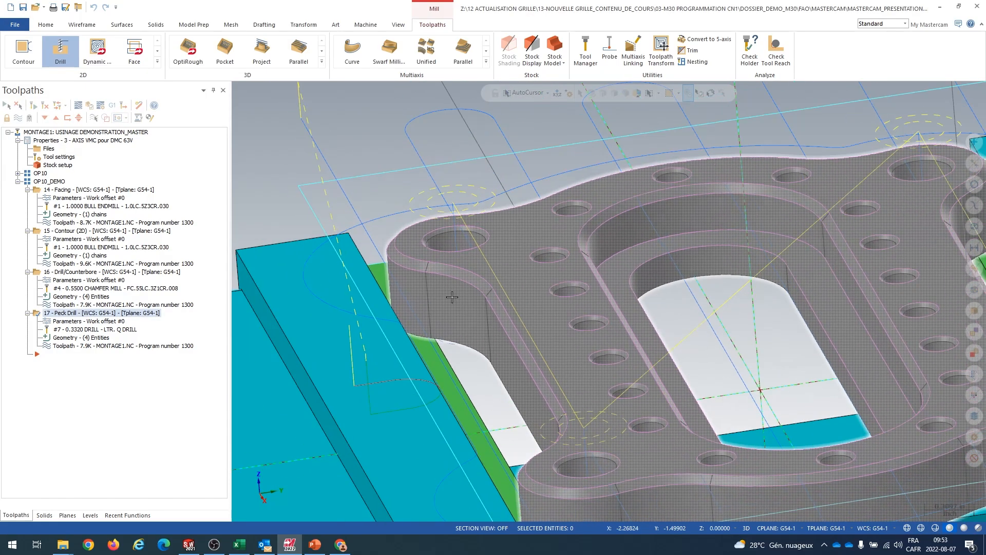
scroll(450, 293, "down", 2)
left_click(77, 105)
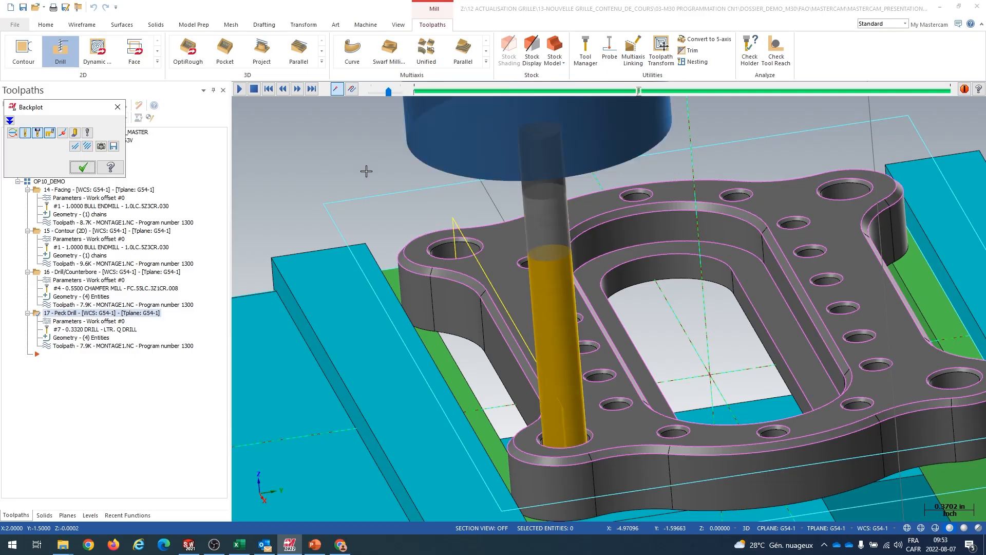
key("s")
key("s")
mouse_move(511, 295)
middle_mouse_down()
mouse_move(487, 264)
mouse_move(503, 279)
middle_mouse_up()
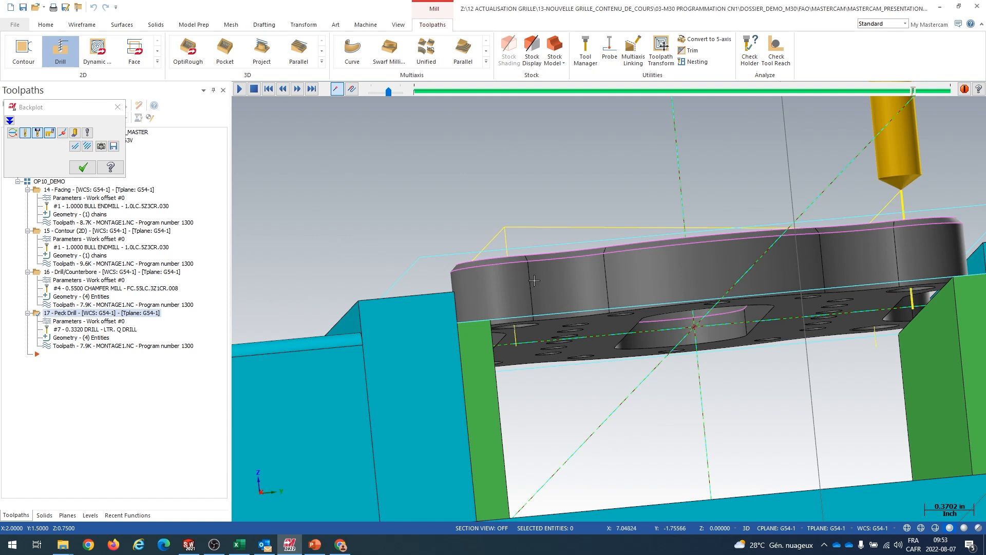
middle_click_drag(647, 240, 653, 276)
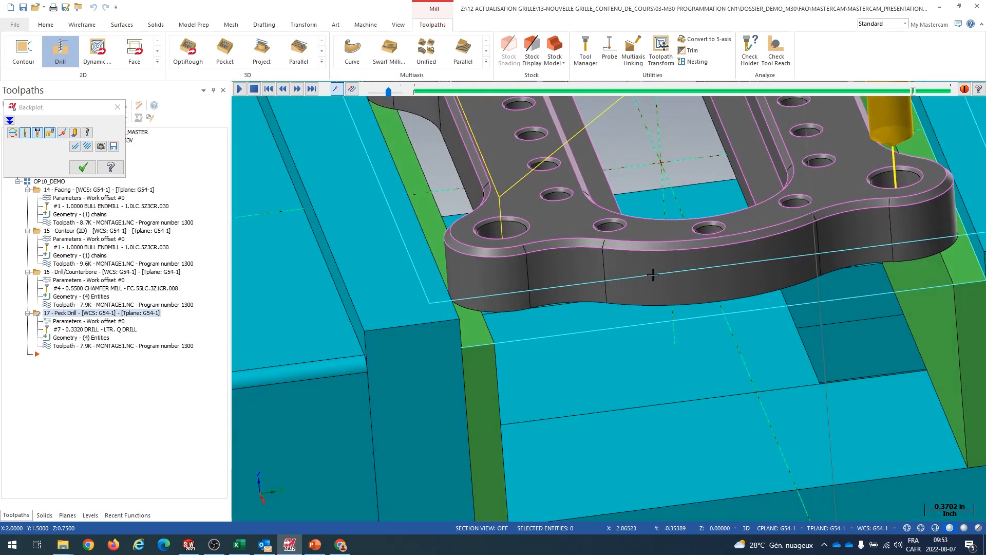
left_click(81, 169)
scroll(455, 337, "up", 2)
scroll(455, 337, "down", 4)
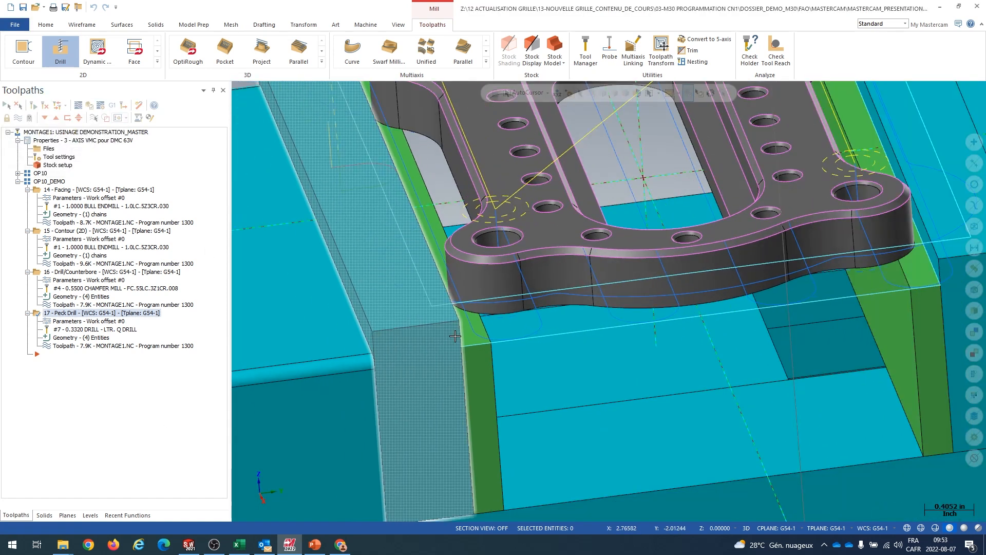
Change operation 17's cycle to Drill/Counterbore in its cut parameters and regenerate the corner-hole toolpath.
left_click(106, 321)
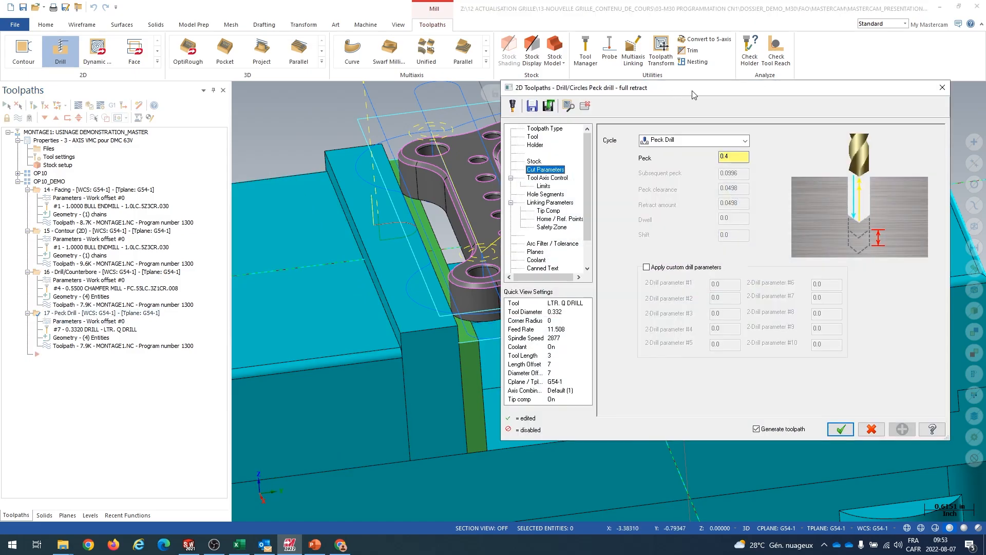
left_click_drag(695, 95, 554, 128)
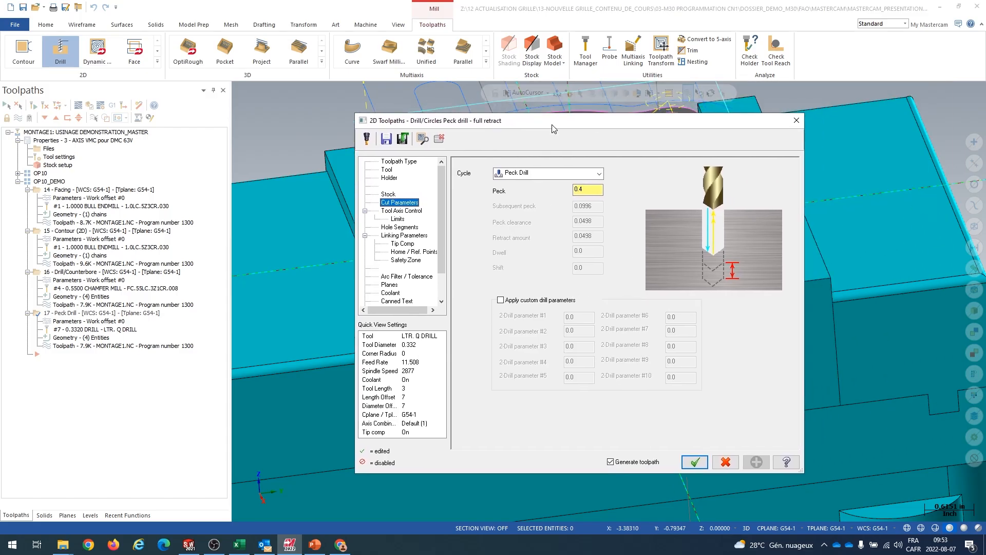
left_click(594, 188)
left_click(599, 174)
left_click(550, 184)
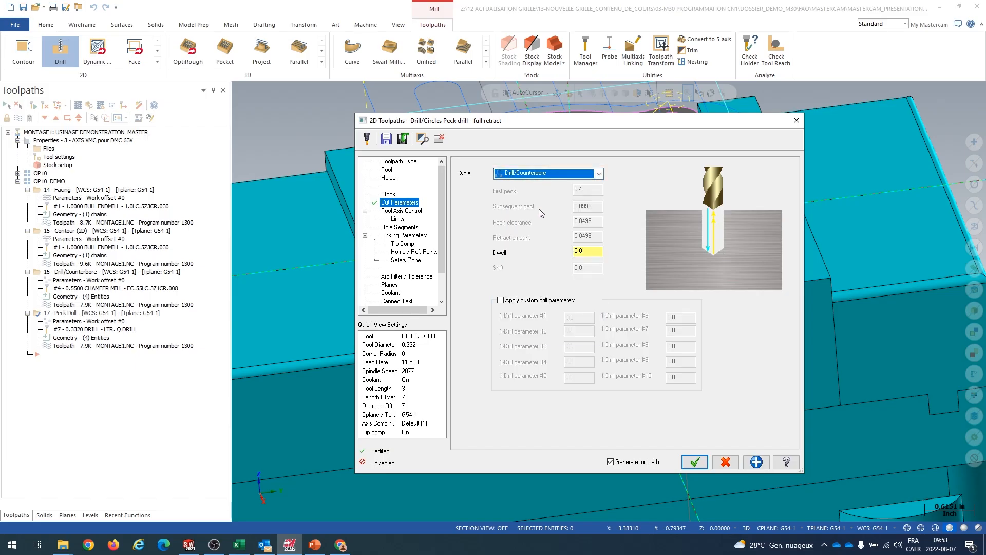
left_click(694, 461)
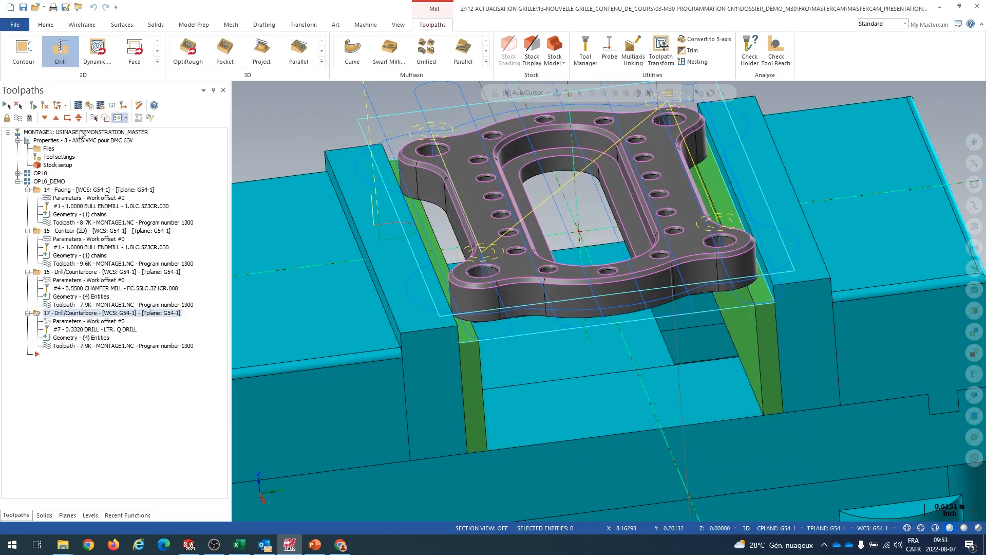
Create another drill toolpath on the same four corner holes and assign tool 8, the 3/8 REAMER.
left_click(66, 52)
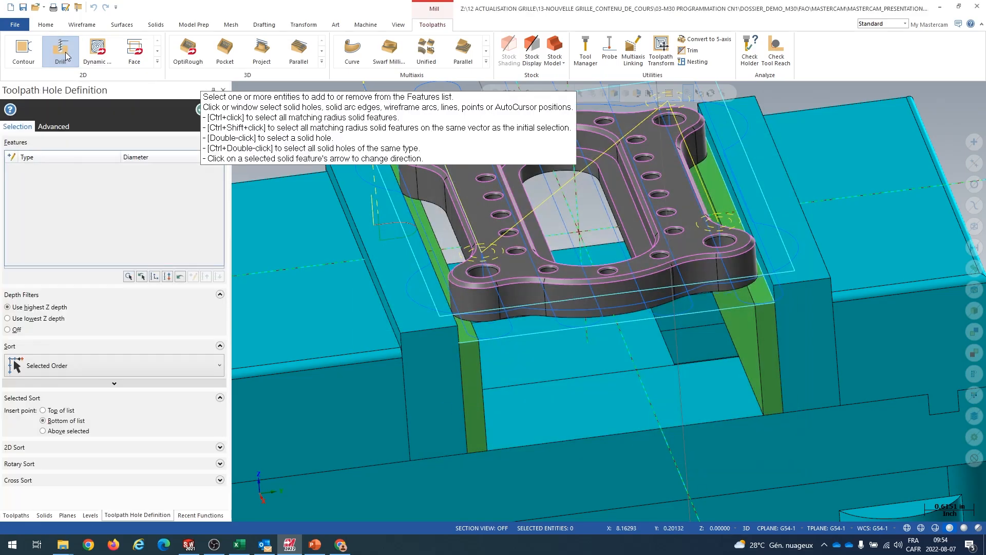
left_click(143, 278)
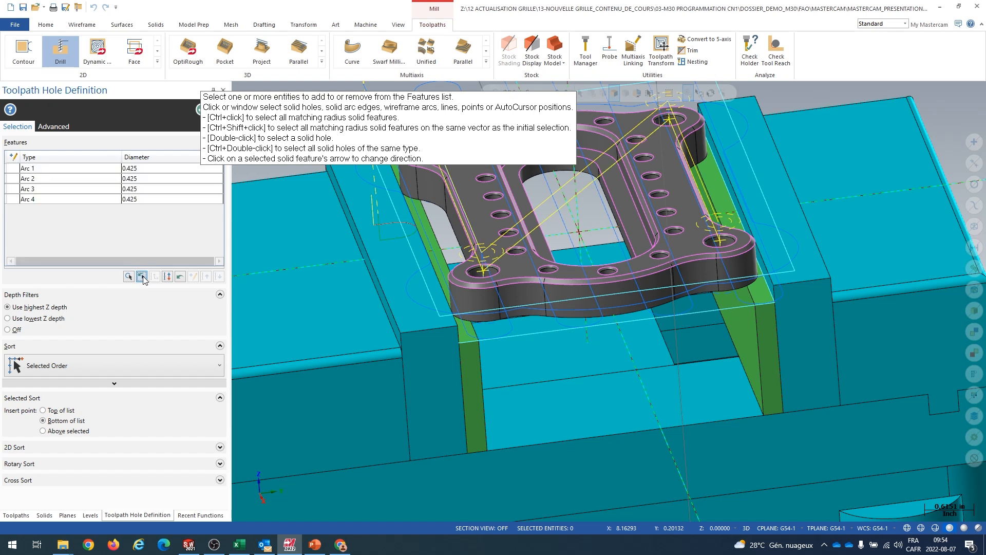
left_click(198, 110)
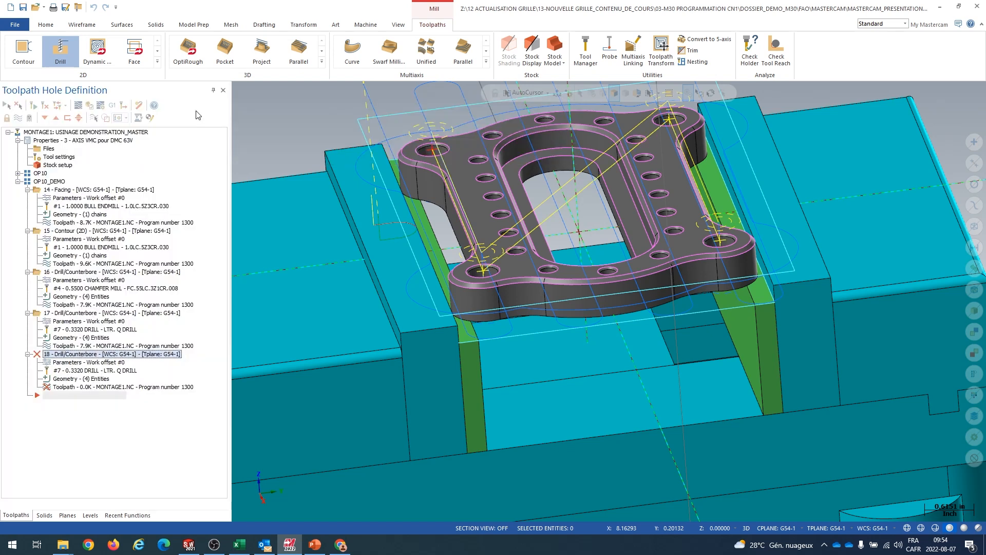
left_click(386, 170)
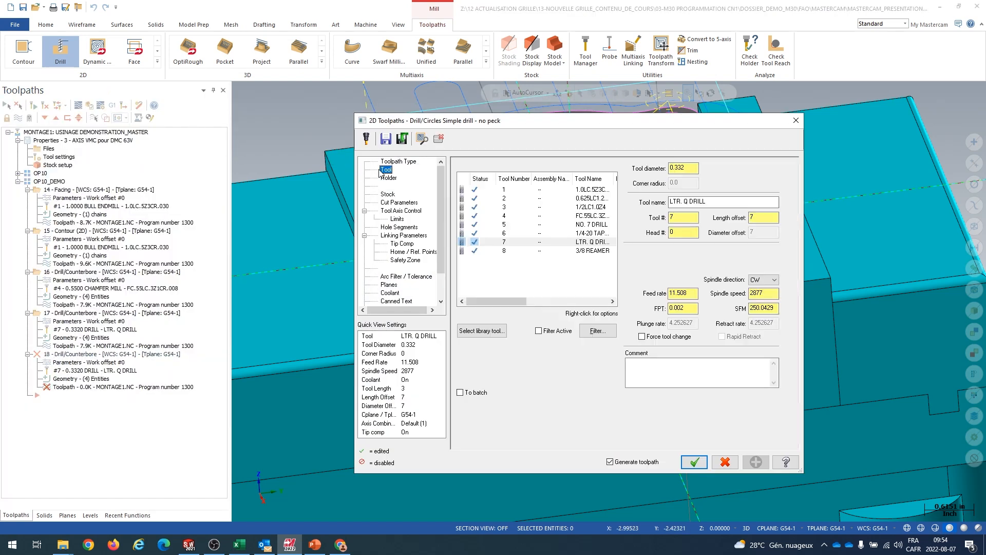
left_click(562, 250)
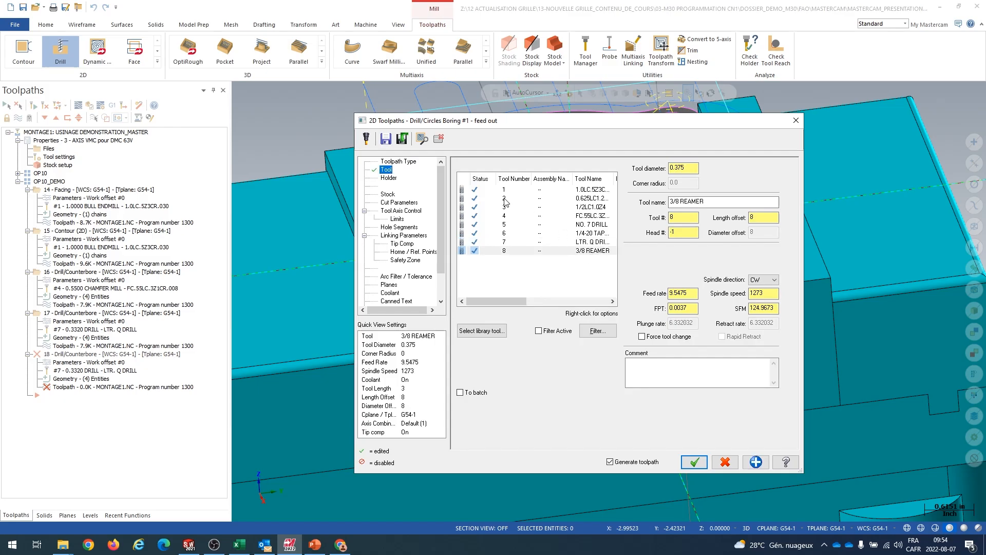
Keep the Bore #1 (feed-out) cycle and 0.05 breakthrough, set the depth in the linking parameters, and generate the reaming toolpath.
left_click(414, 204)
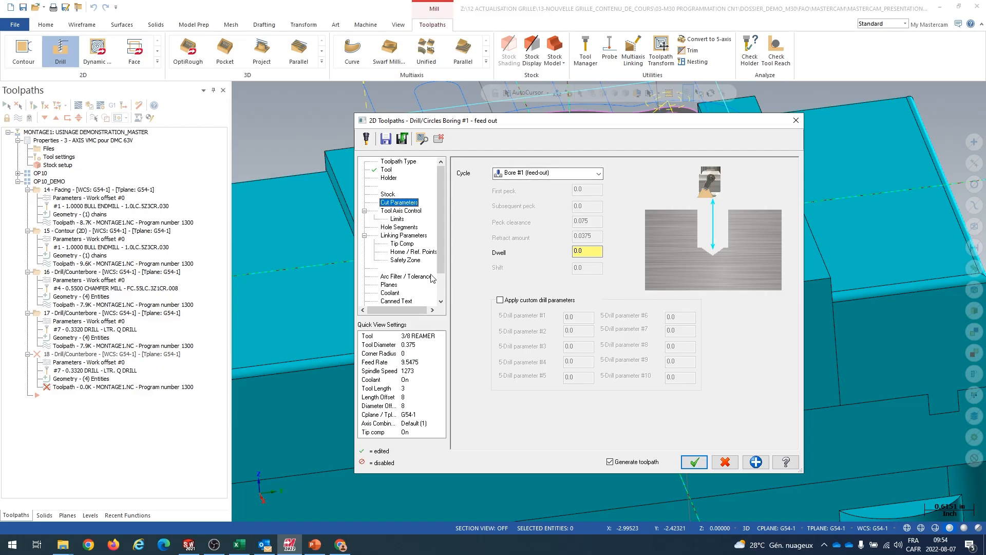
left_click(407, 245)
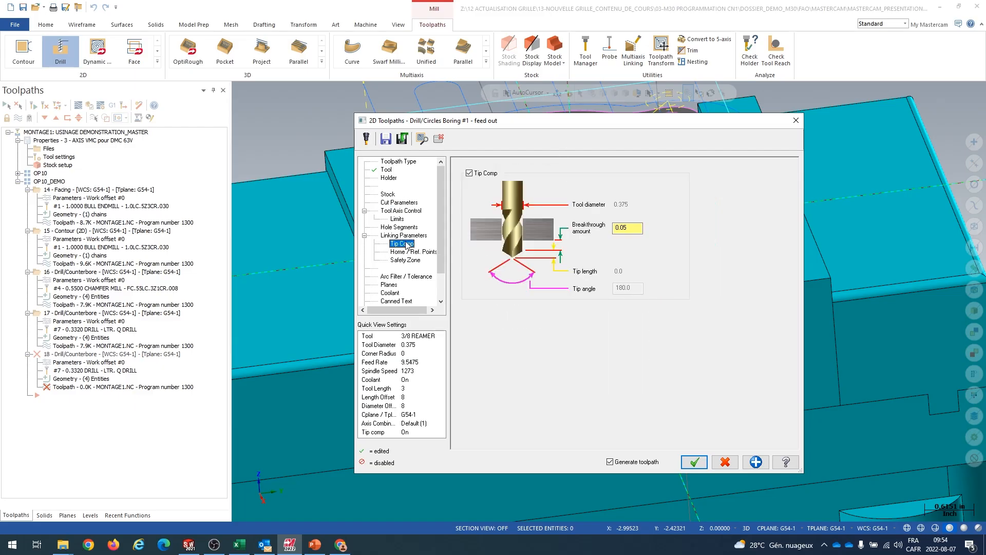
left_click(408, 237)
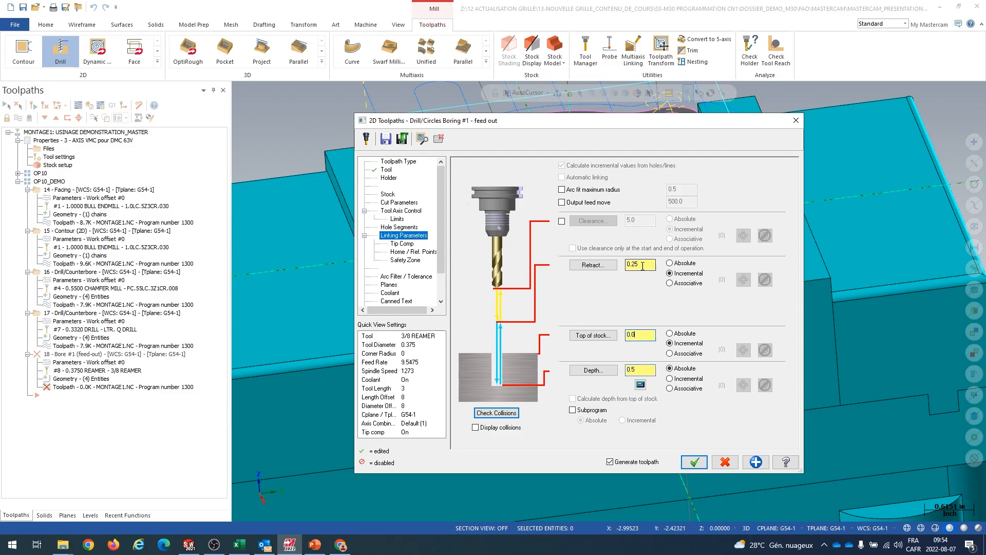
left_click(649, 373)
left_click(695, 460)
Start a new drill toolpath and select all the plate's small 0.251 holes by matching one hole's arc.
middle_click_drag(546, 348, 487, 337)
scroll(464, 278, "up", 3)
scroll(463, 278, "down", 3)
scroll(489, 323, "down", 3)
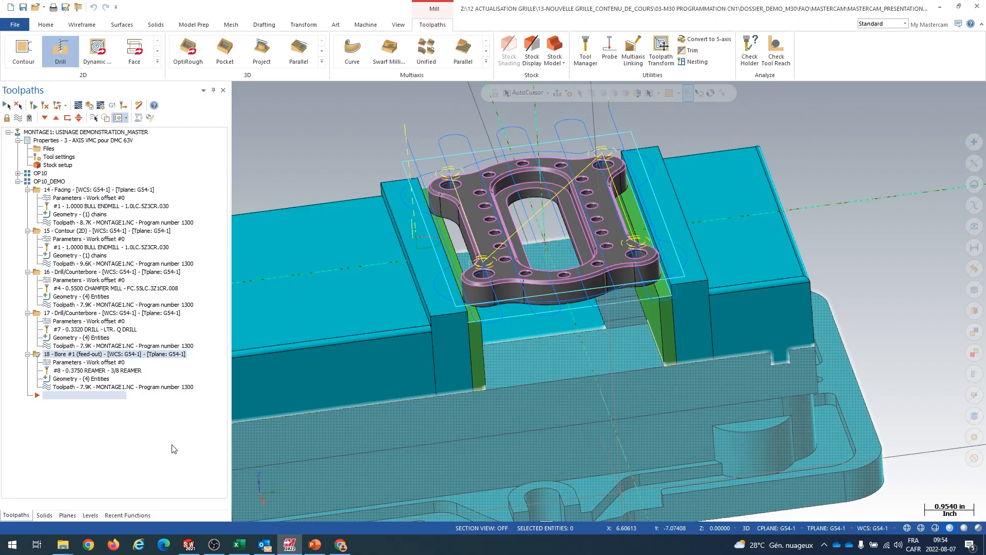
left_click(69, 60)
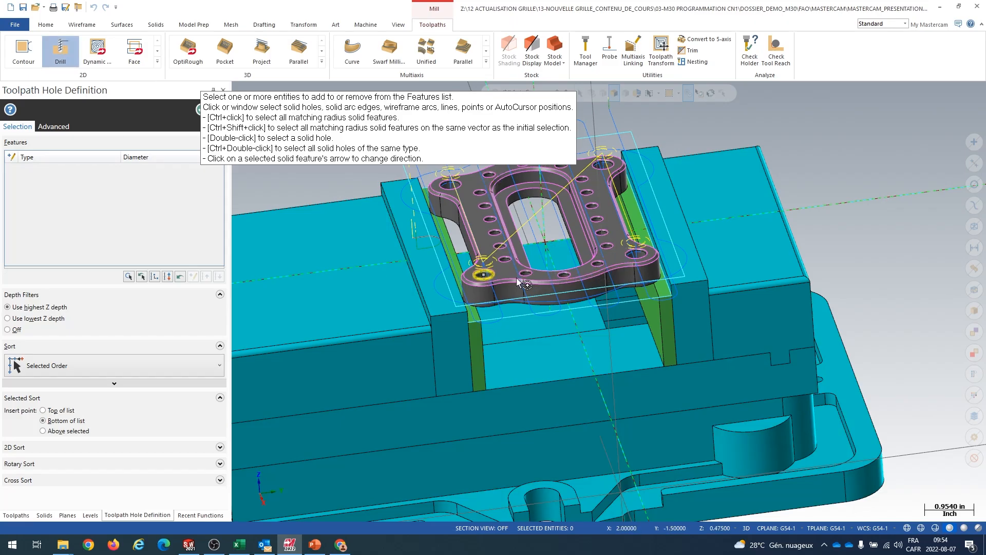
left_click(130, 278)
scroll(376, 391, "down", 1)
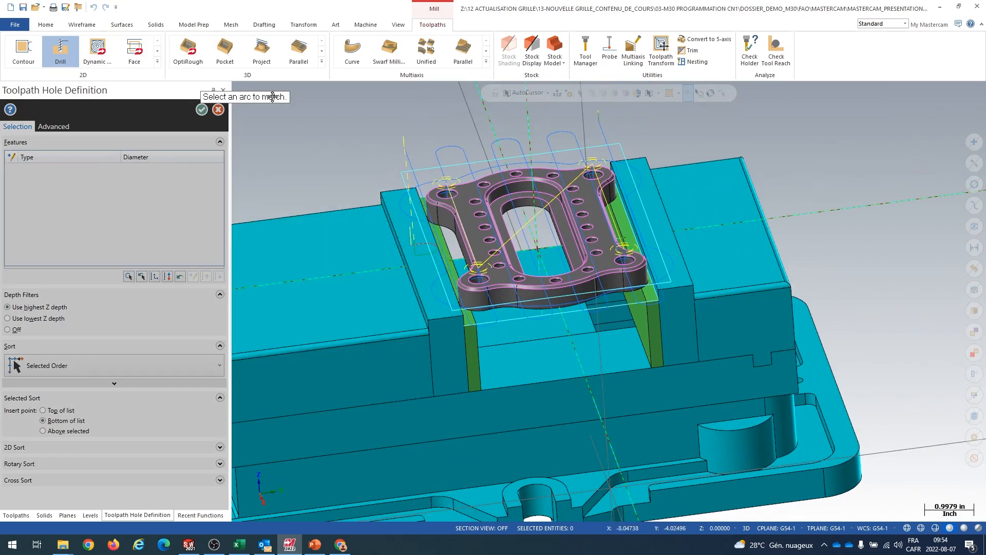
left_click(474, 204)
left_click_drag(353, 139, 795, 358)
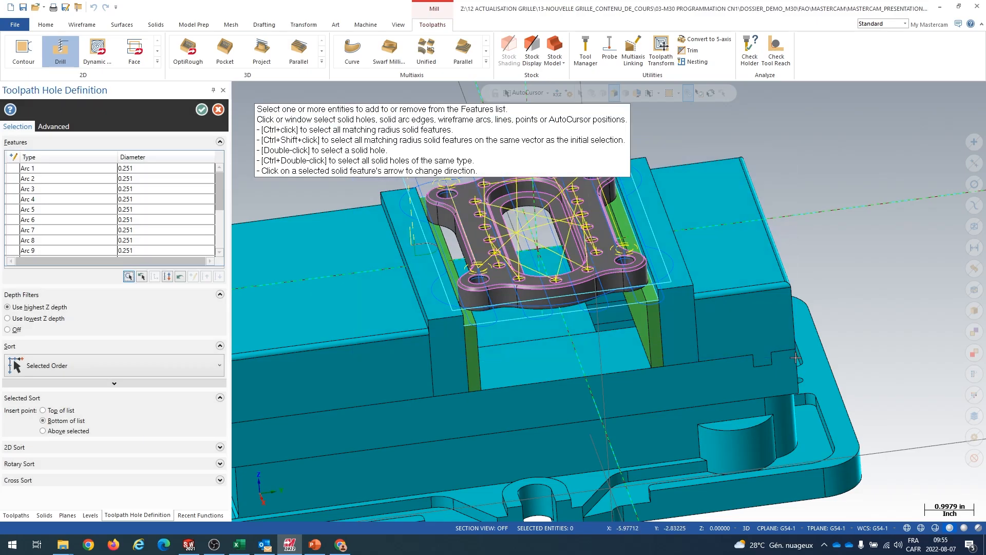
Sort the selected small holes in X+ Y+ order.
scroll(696, 405, "down", 3)
scroll(508, 246, "up", 3)
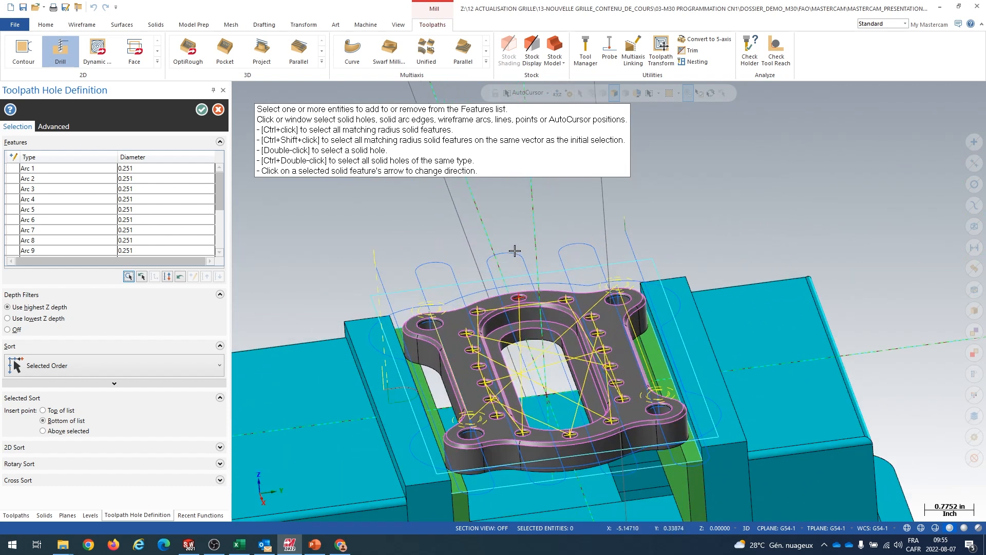
middle_click_drag(514, 250, 541, 431)
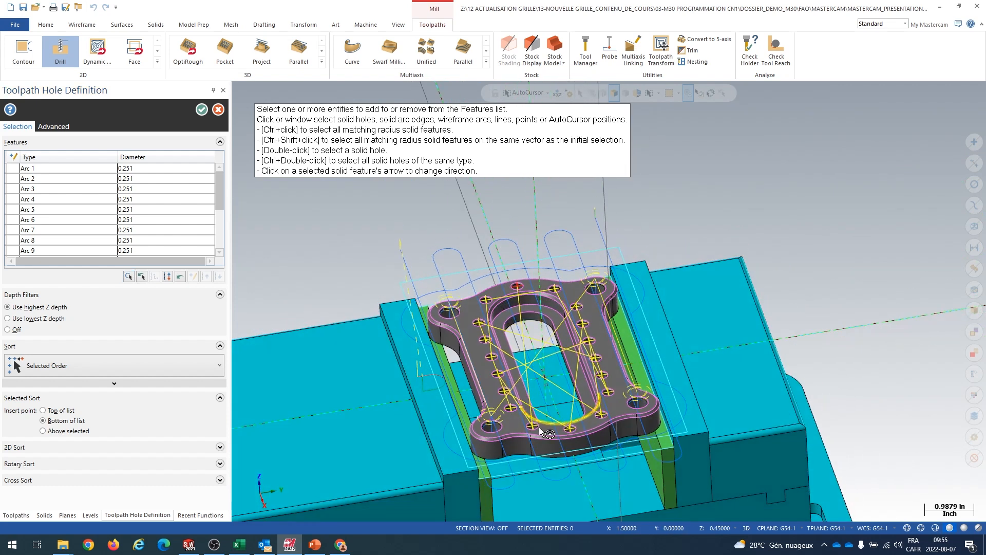
left_click(65, 369)
scroll(41, 334, "down", 1)
left_click(26, 225)
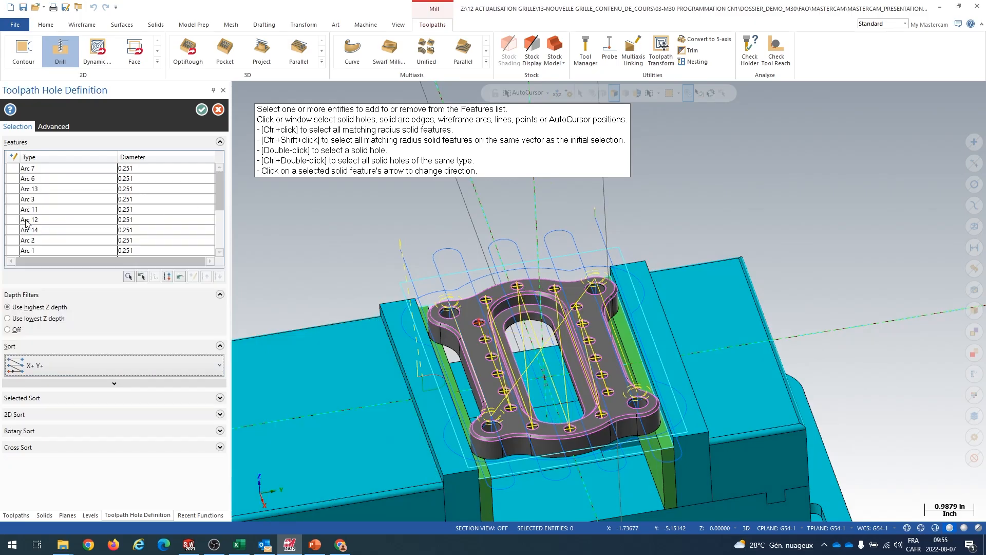
Try the Counterclockwise Zig Rotate- and Rotate+ sorts about a picked centre point, and restore the X+ Y+ order.
left_click(53, 364)
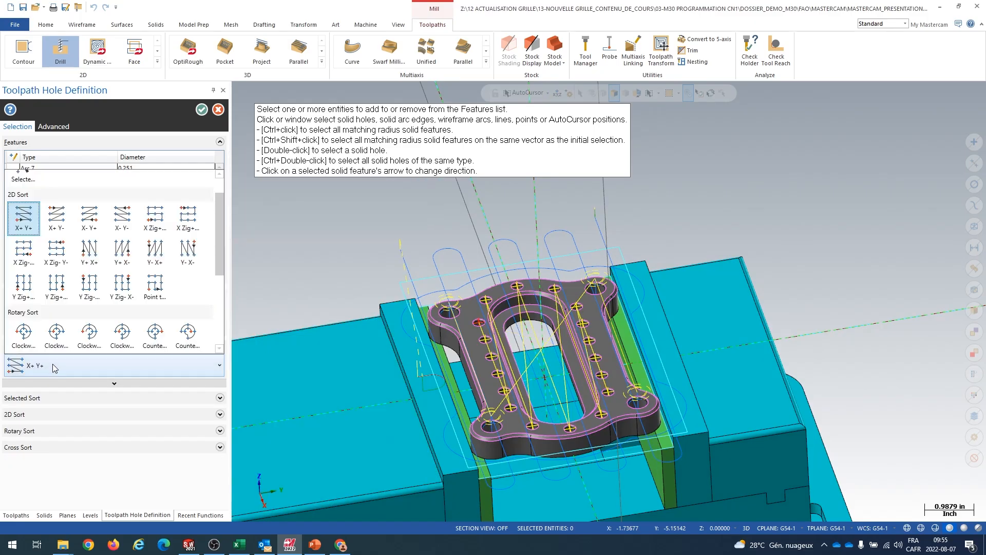
scroll(45, 356, "down", 1)
left_click(25, 337)
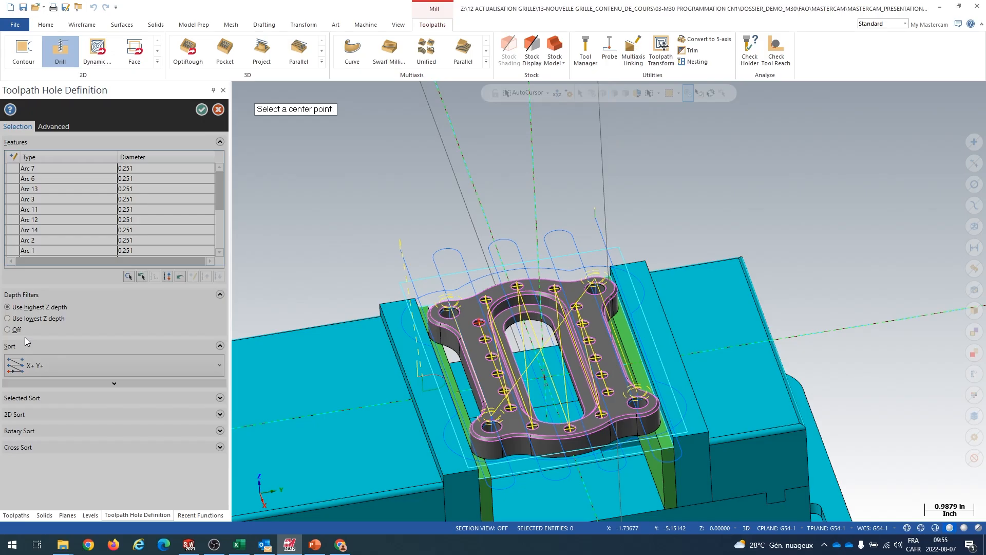
left_click(522, 284)
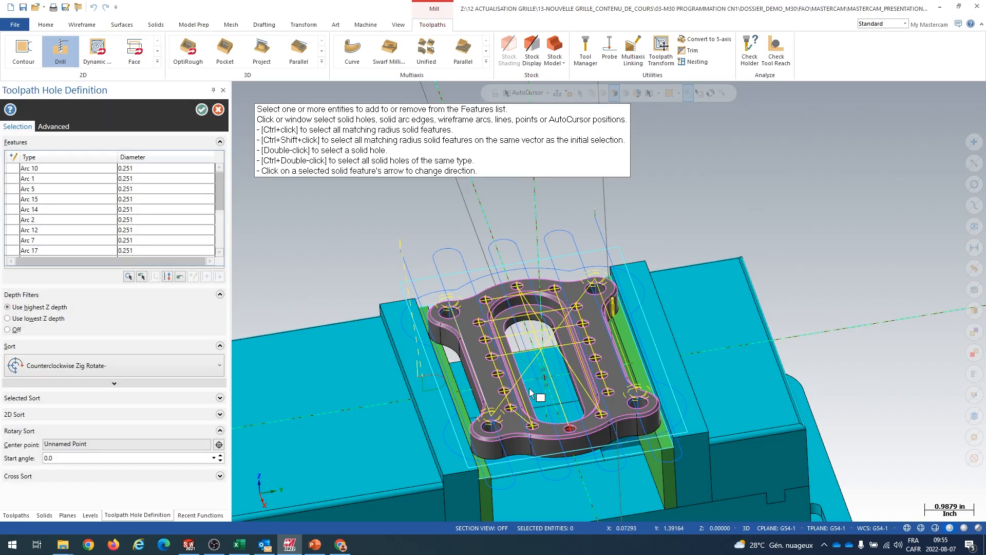
left_click(91, 371)
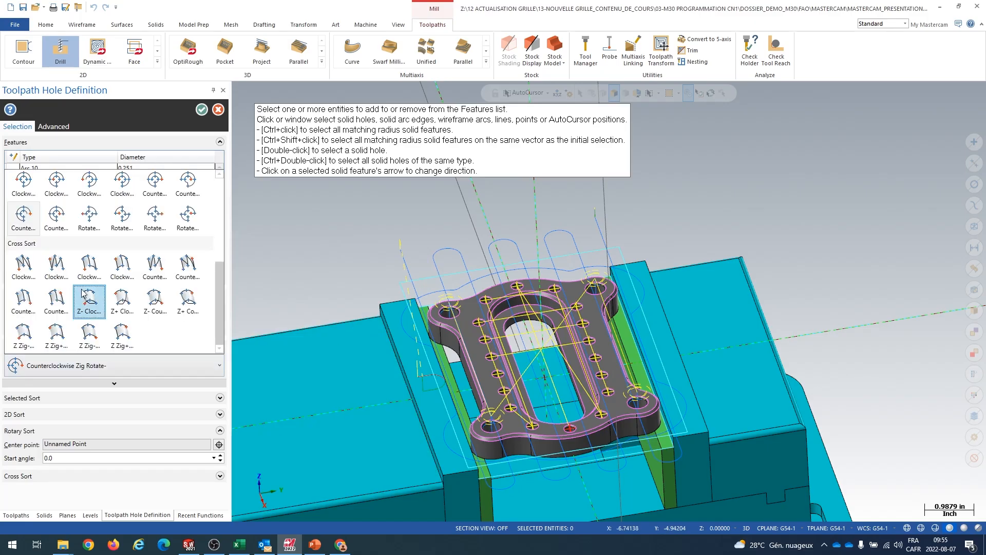
left_click(63, 215)
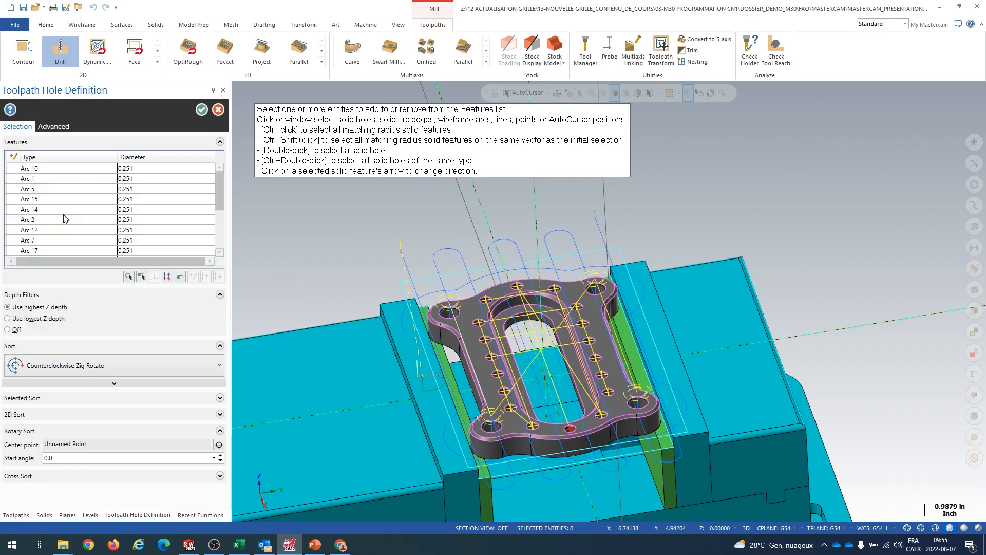
left_click(45, 370)
scroll(44, 323, "up", 3)
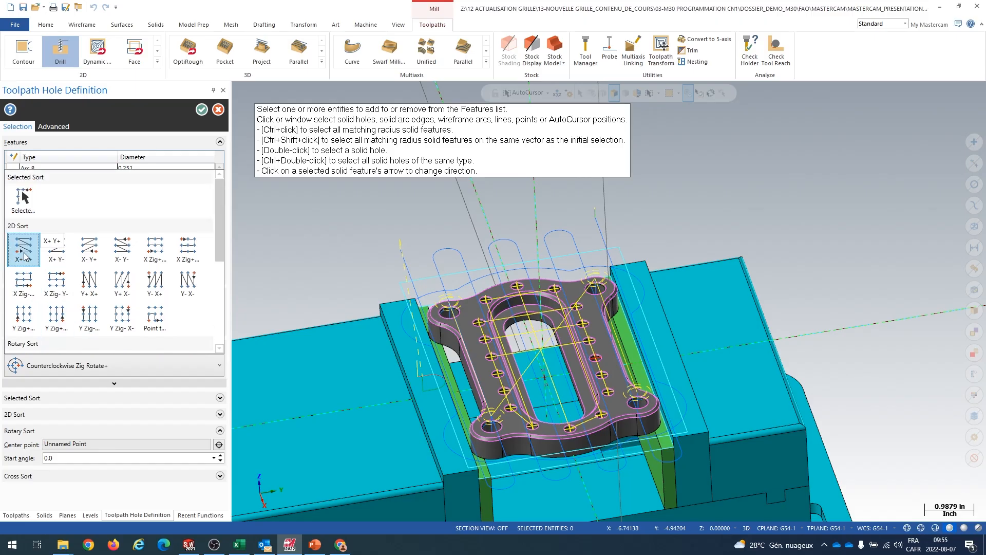
left_click(24, 256)
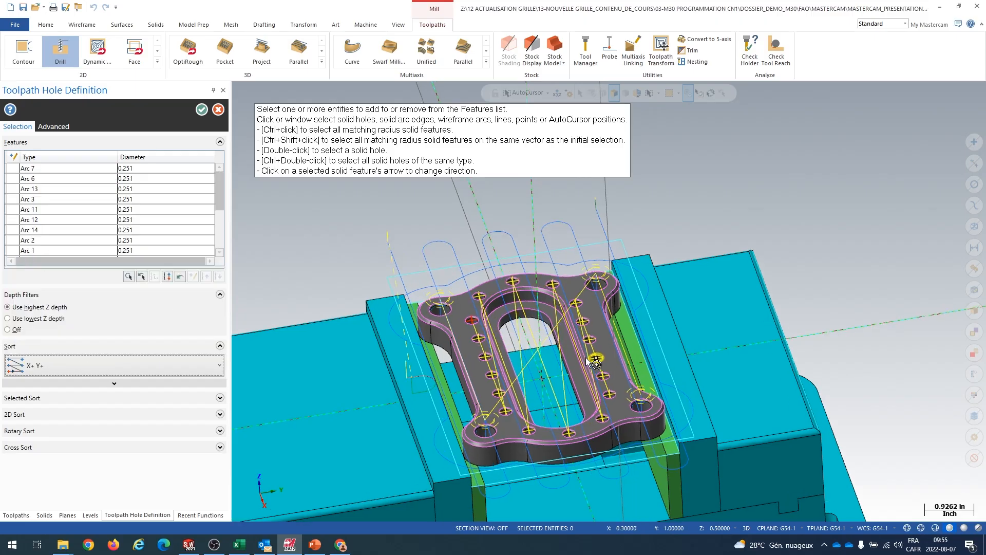
Accept the X+ Y+ sorted hole selection and assign tool 4, the FC.55LC.3Z1CR.008 chamfer mill.
mouse_move(373, 293)
middle_mouse_down()
mouse_move(385, 260)
mouse_move(382, 286)
middle_mouse_up()
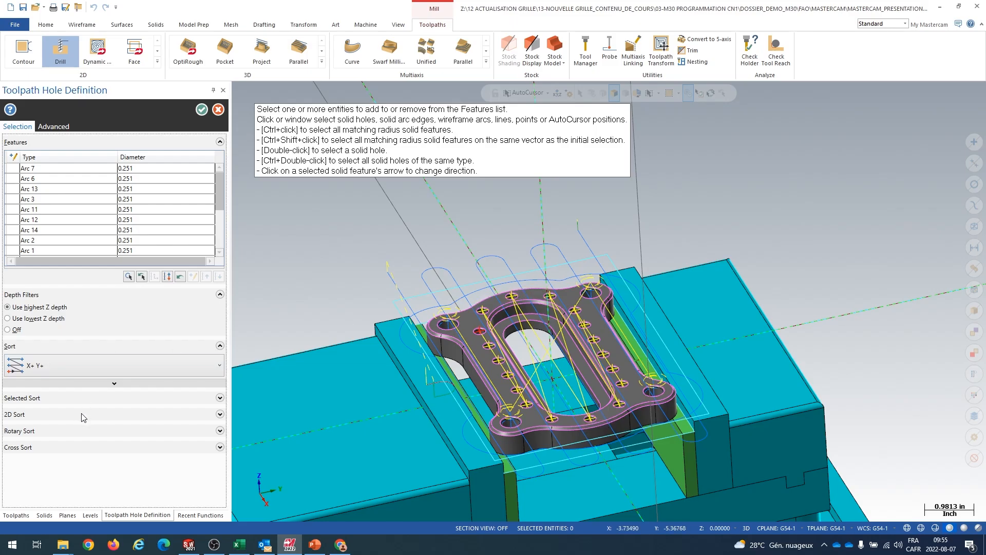
left_click(220, 414)
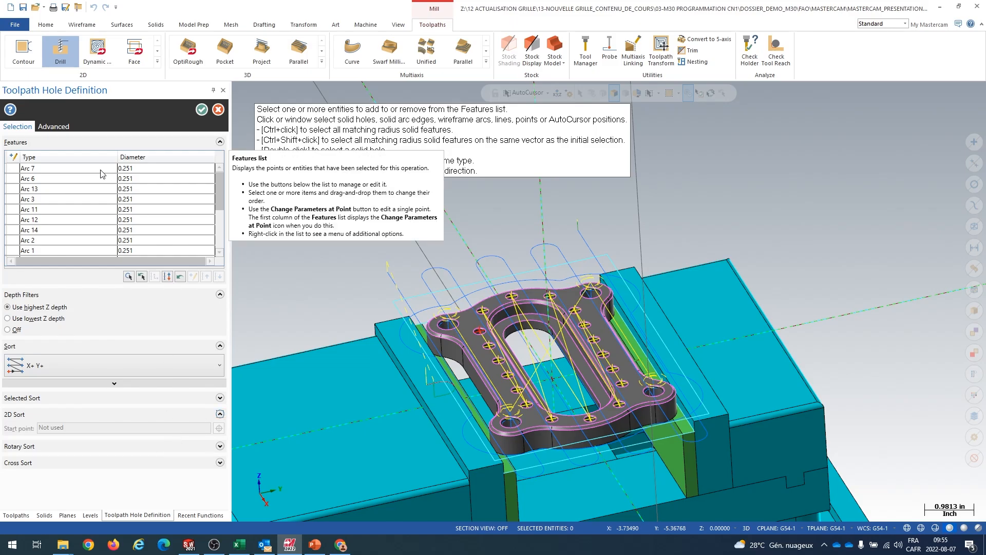
left_click(202, 110)
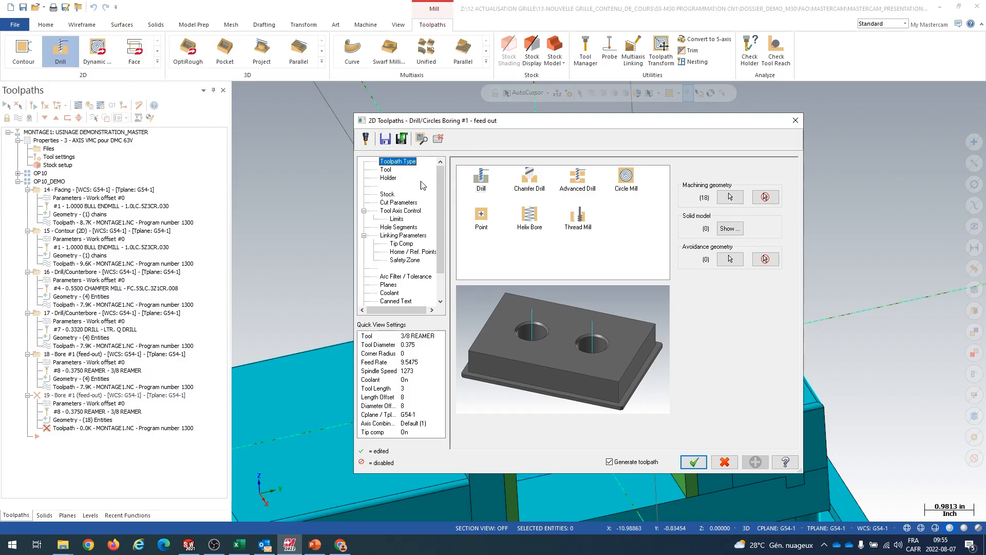
left_click(386, 171)
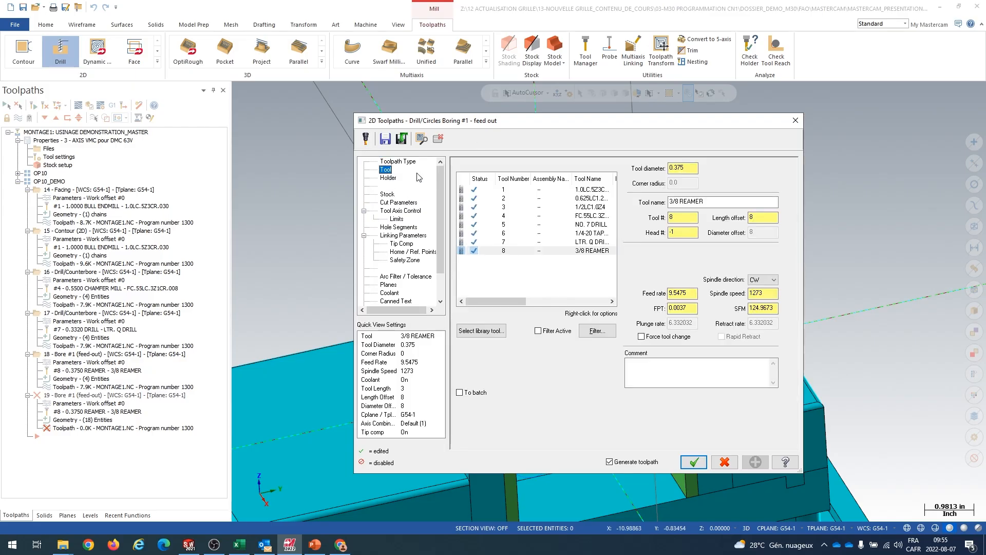
left_click(587, 217)
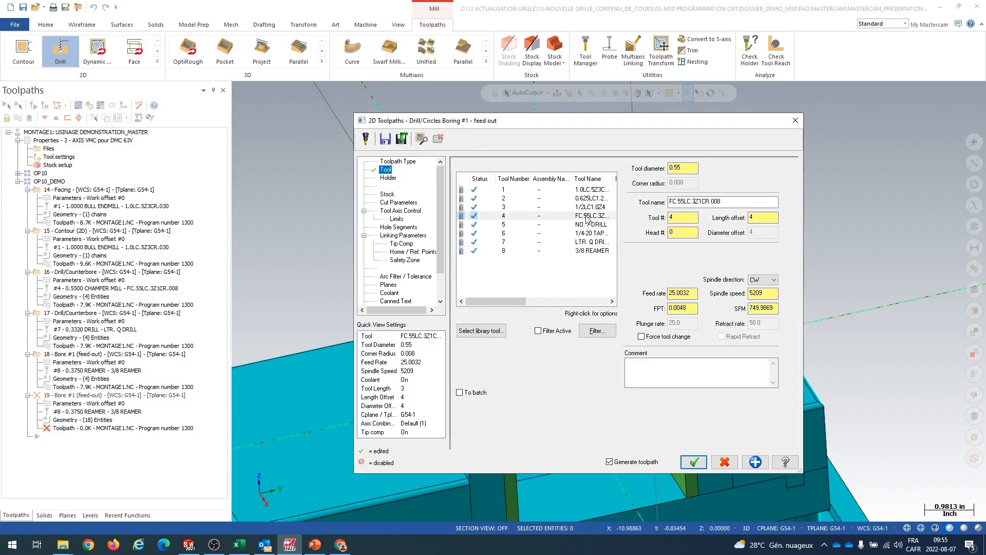
Turn off tip compensation and set the depth calculator's finish diameter to 0.251 from one small hole's arc.
left_click(408, 244)
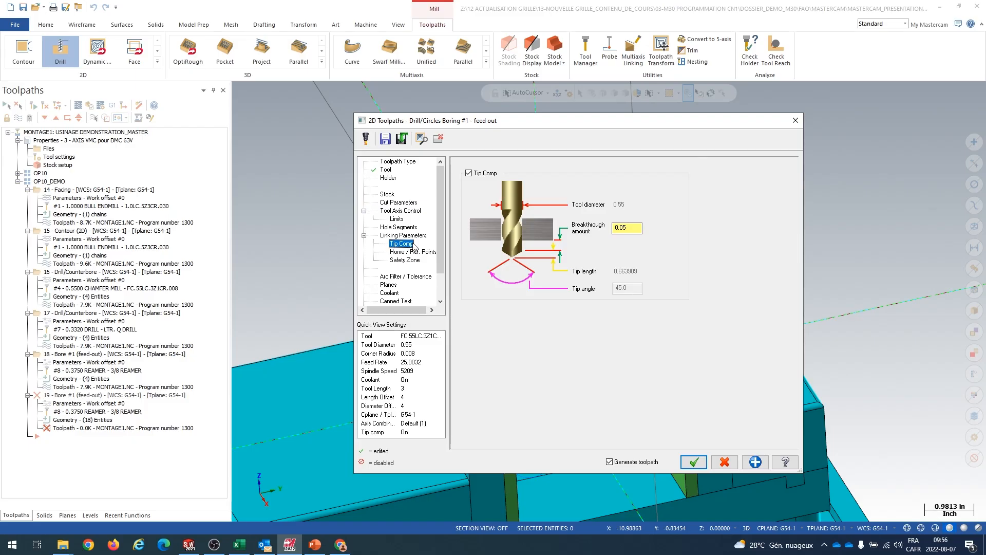
left_click(480, 173)
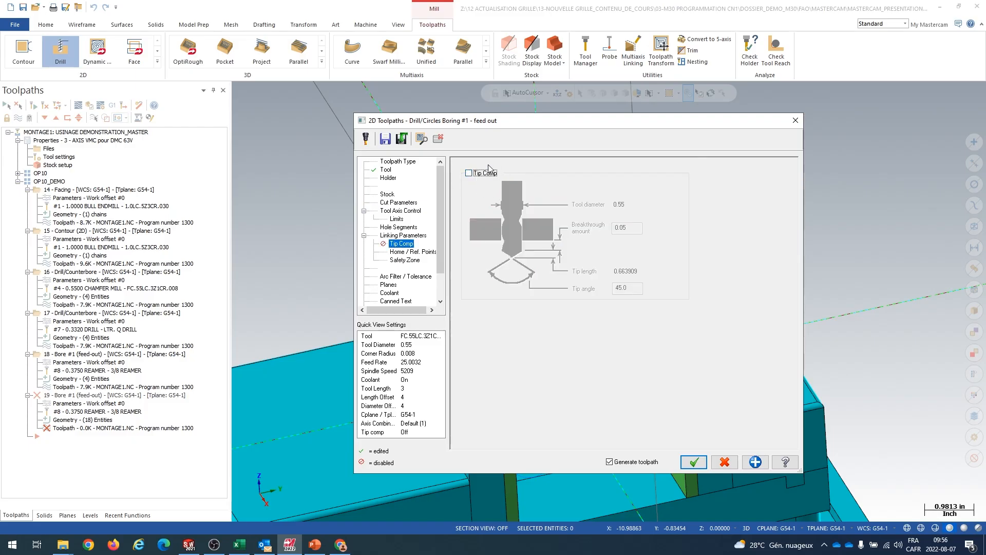
left_click(414, 237)
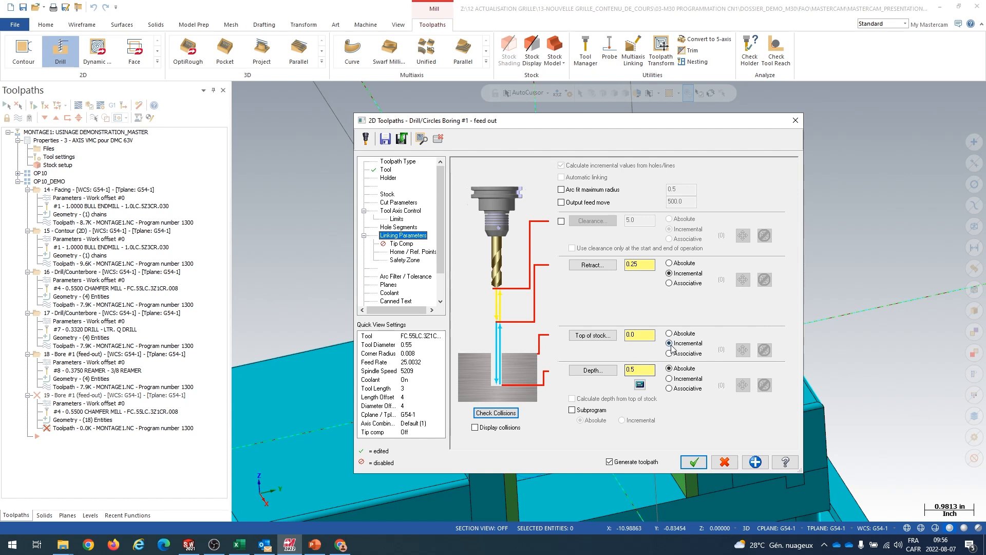
left_click(640, 386)
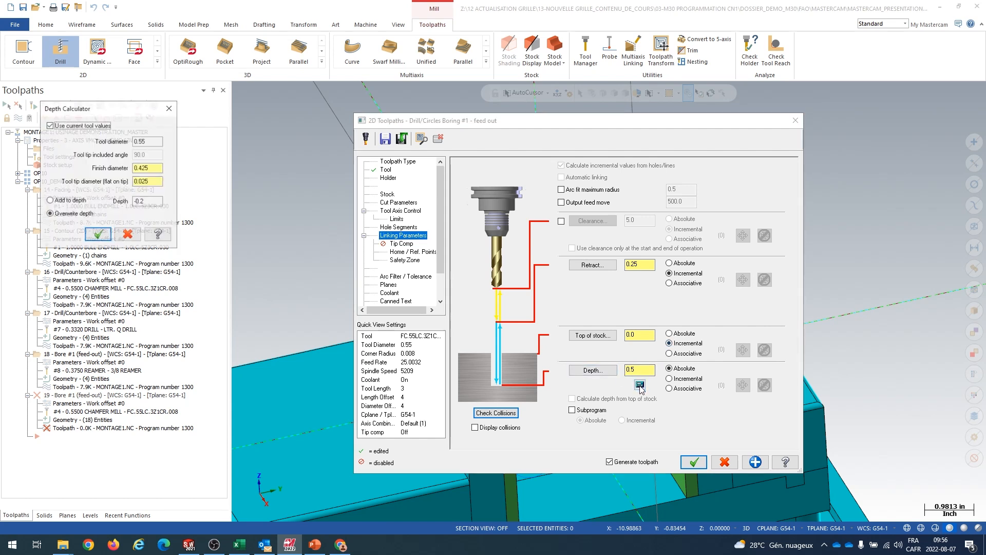
right_click(152, 168)
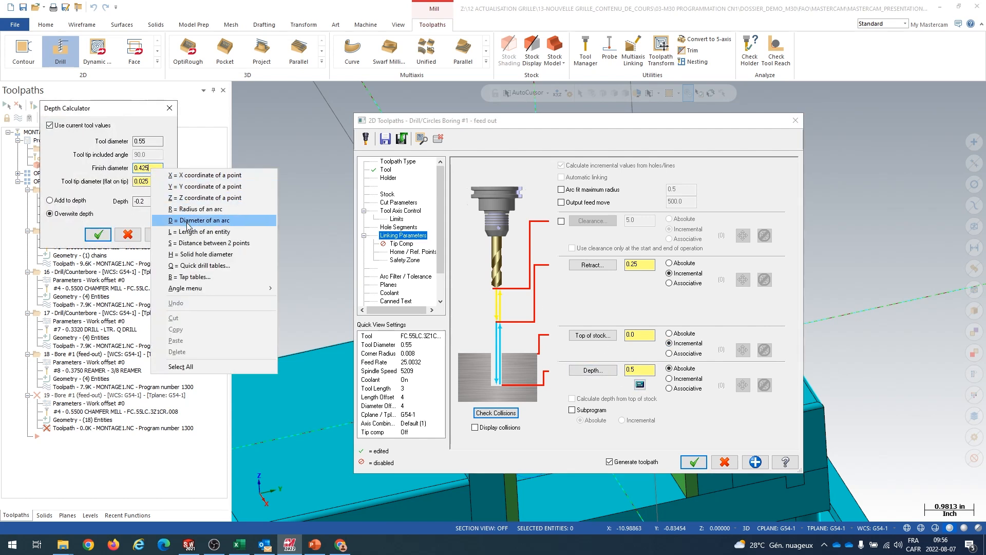
left_click(187, 223)
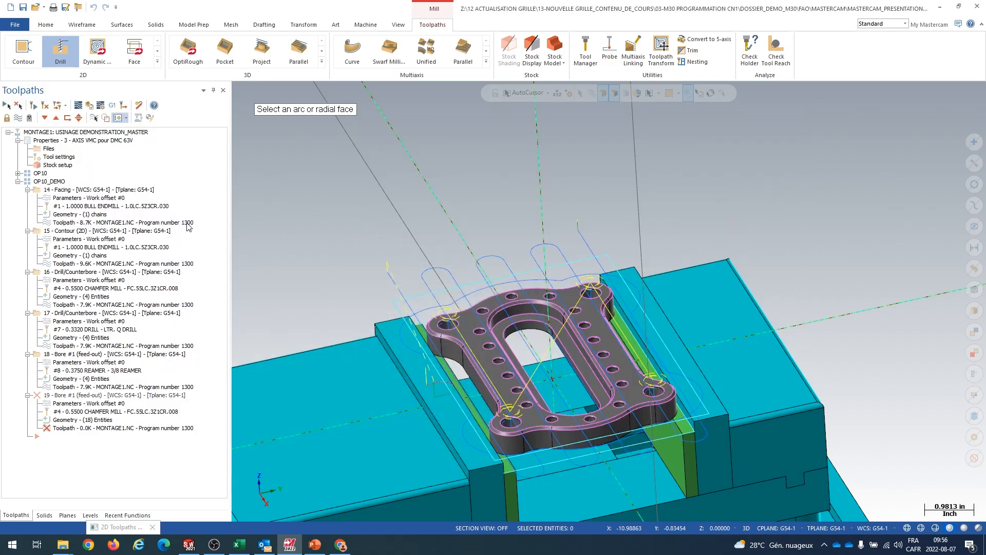
left_click(481, 335)
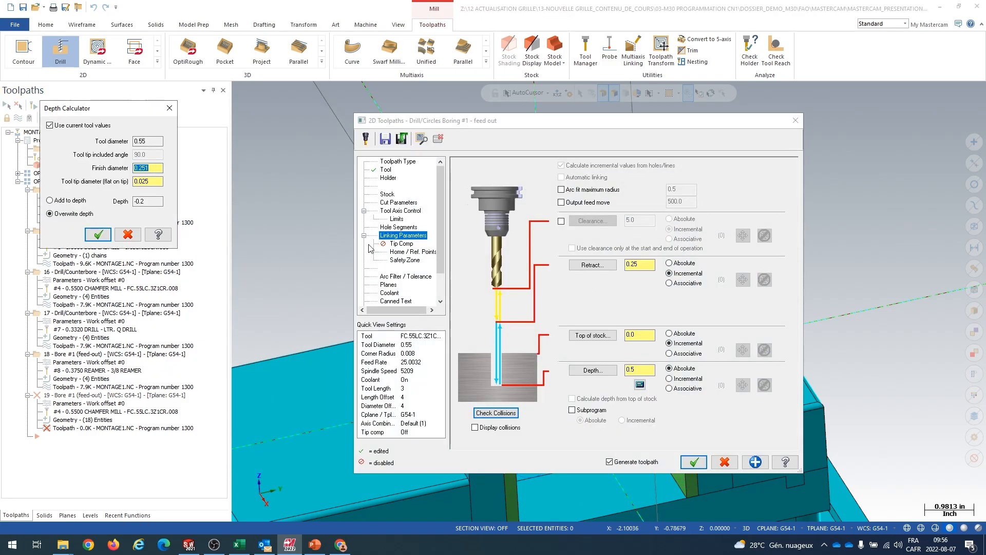
Apply the calculator's chamfer depth for the 0.251 holes, producing an absolute depth of 0.387.
left_click(148, 168)
left_click(157, 181)
double_click(147, 201)
left_click_drag(152, 204, 138, 202)
left_click(154, 201)
left_click(102, 235)
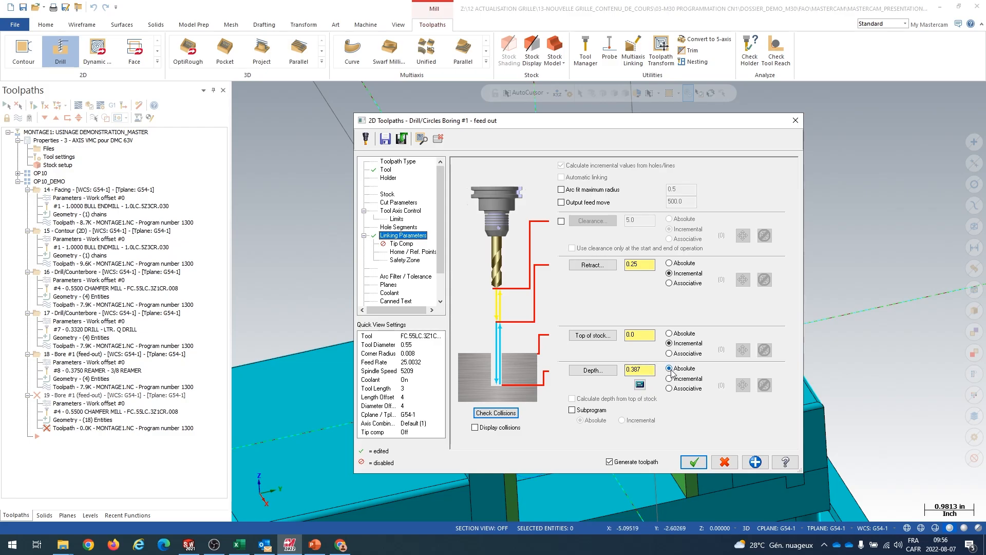
Switch the depth to incremental, recalculate it as -0.113 with the depth calculator and generate the chamfering toolpath.
double_click(627, 369)
left_click(644, 369)
left_click(677, 380)
left_click(640, 384)
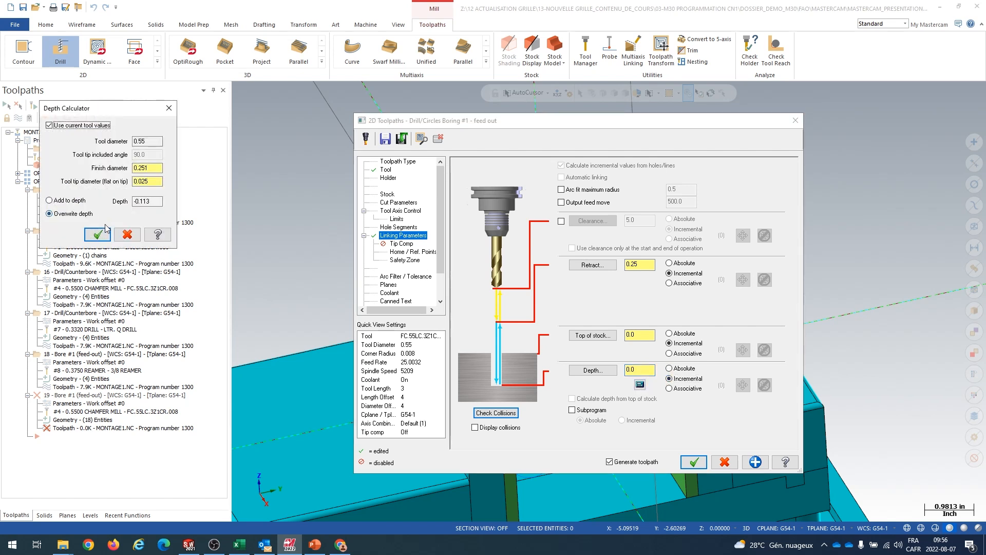
left_click(97, 235)
double_click(648, 370)
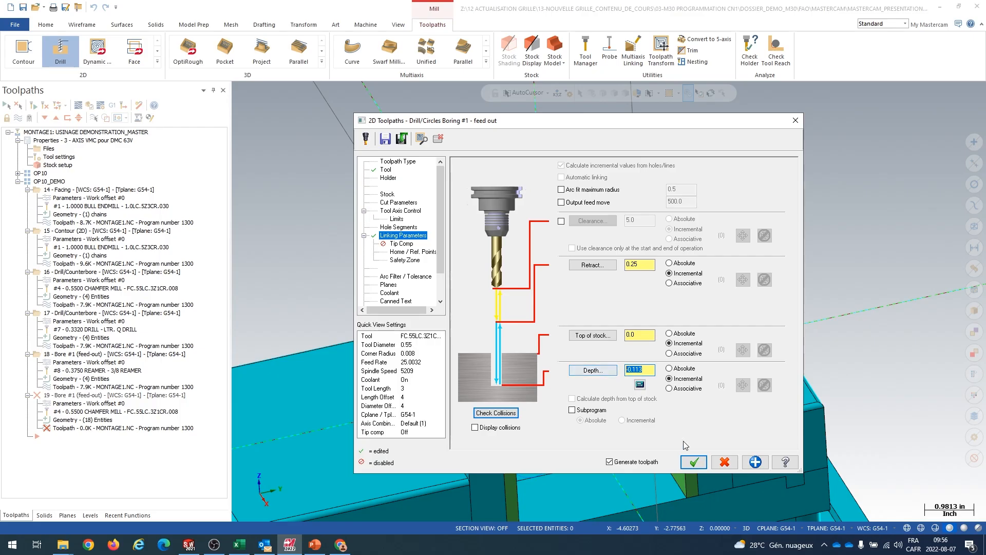
left_click(694, 462)
Backplot the small-hole chamfering toolpath and examine the chamfer mill's position at the first hole up close.
scroll(514, 393, "up", 6)
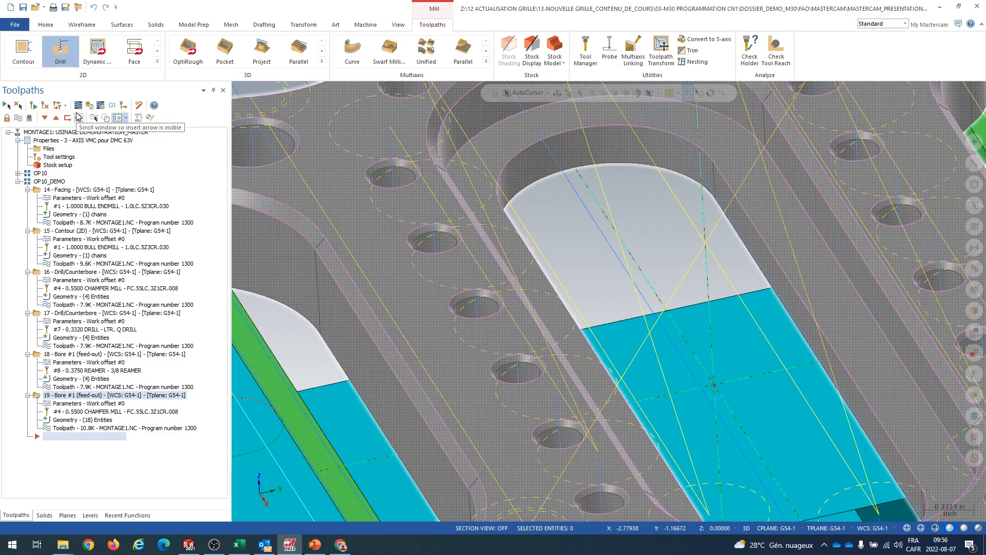
left_click(78, 105)
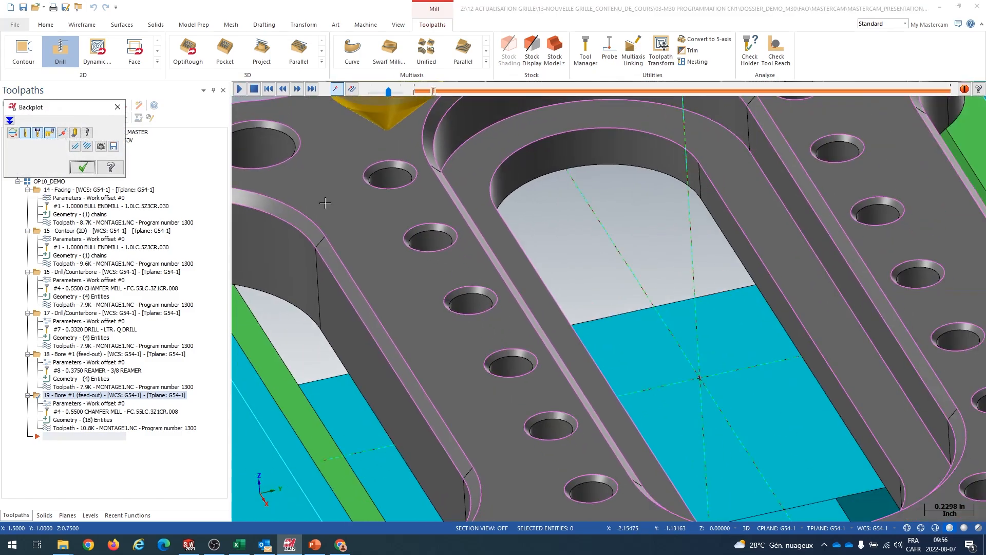
scroll(379, 207, "up", 4)
scroll(380, 207, "up", 3)
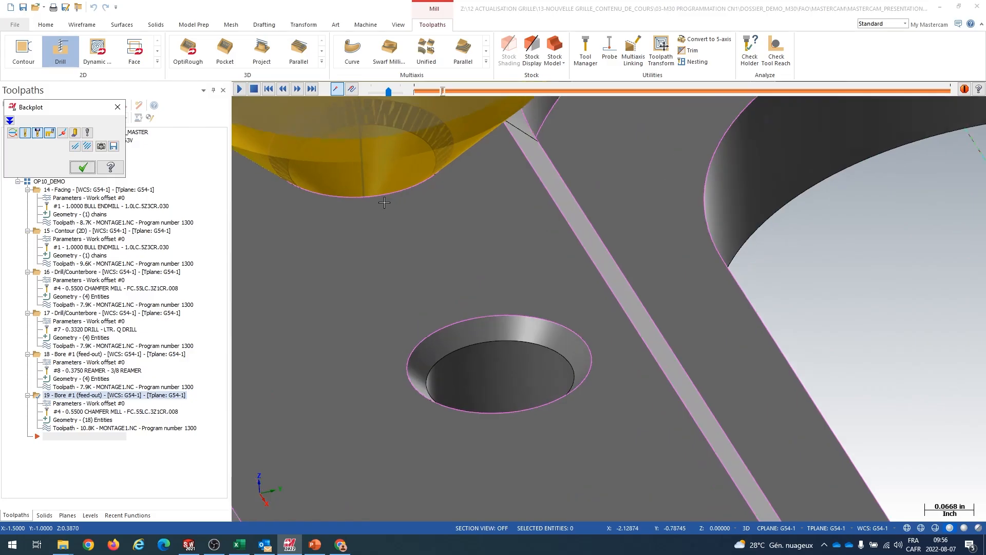
middle_click_drag(394, 211, 407, 208)
scroll(407, 207, "up", 3)
scroll(445, 212, "down", 2)
scroll(444, 213, "down", 3)
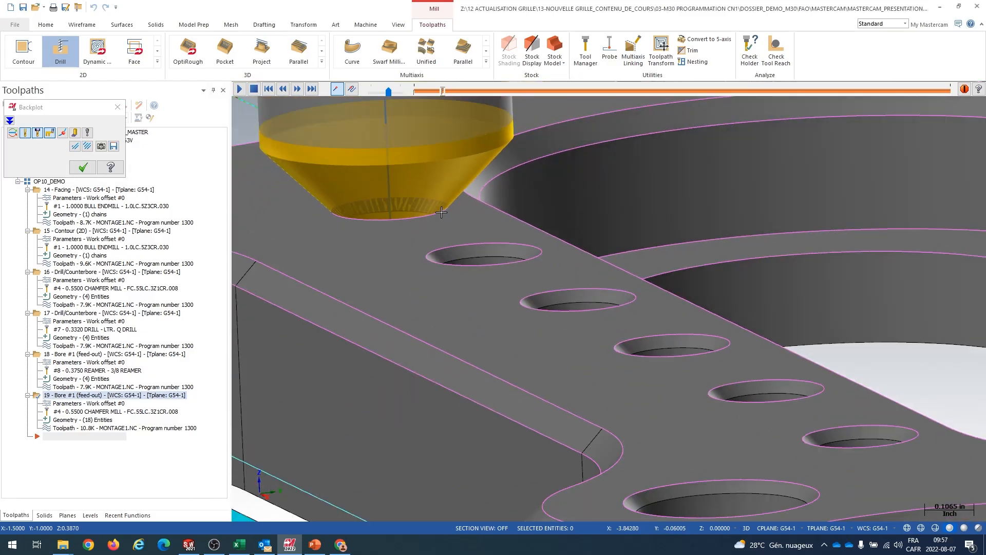
scroll(444, 212, "down", 2)
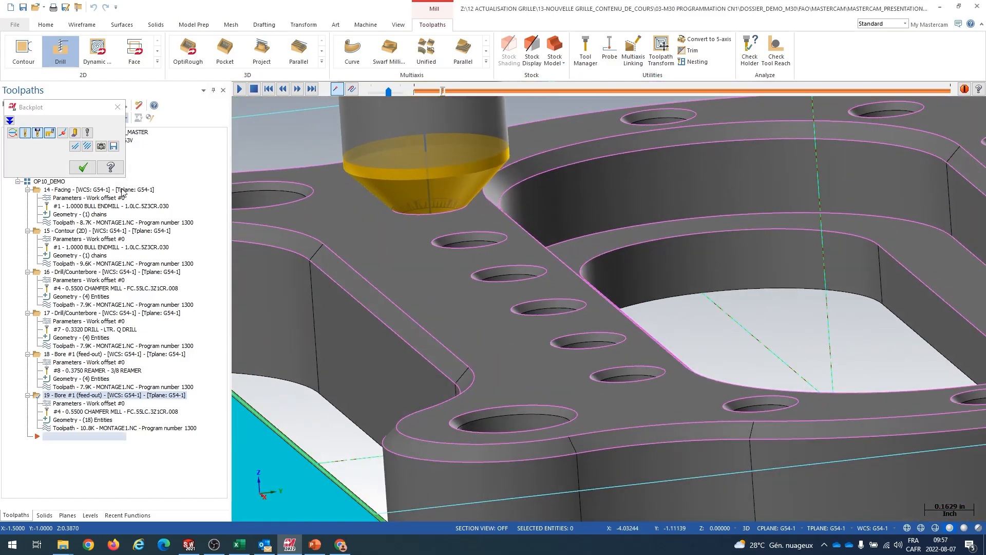
left_click(80, 170)
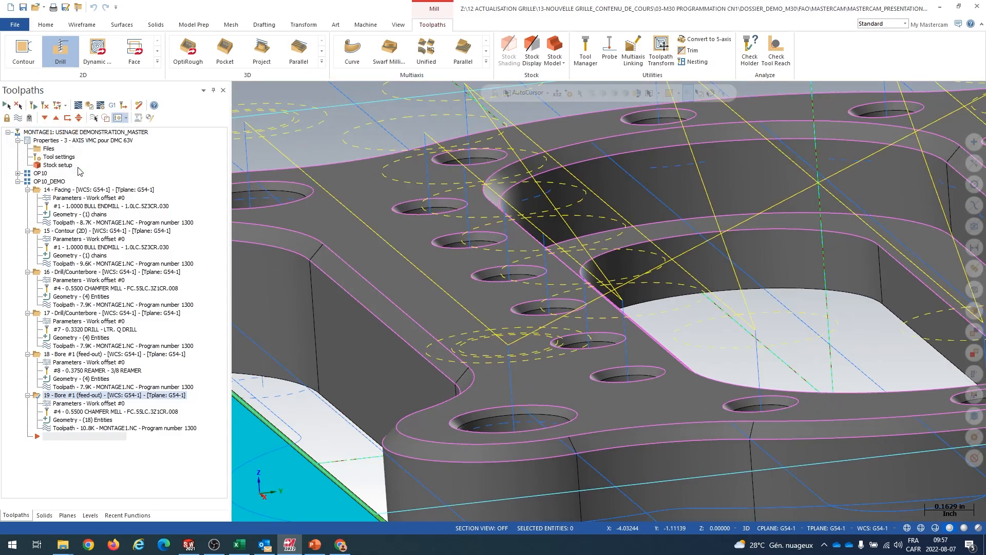
Start a new drill toolpath that reuses the last selection of small 0.251 holes, and accept it.
key("alt+F1")
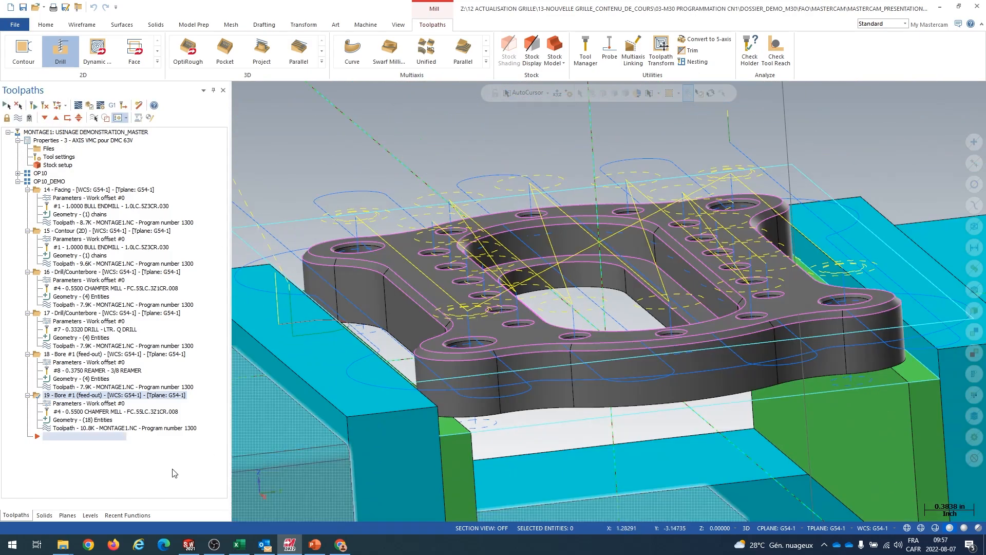
left_click(73, 56)
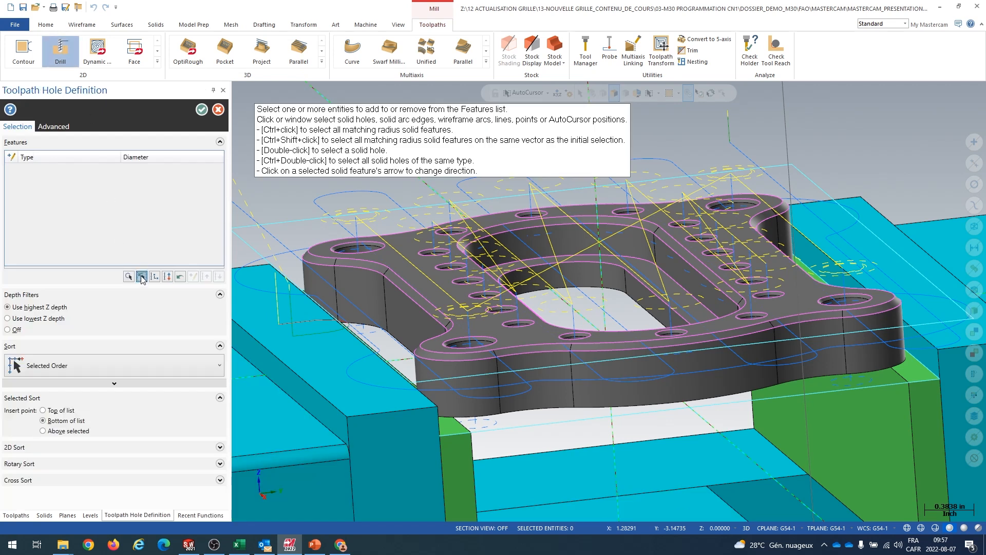
left_click(142, 278)
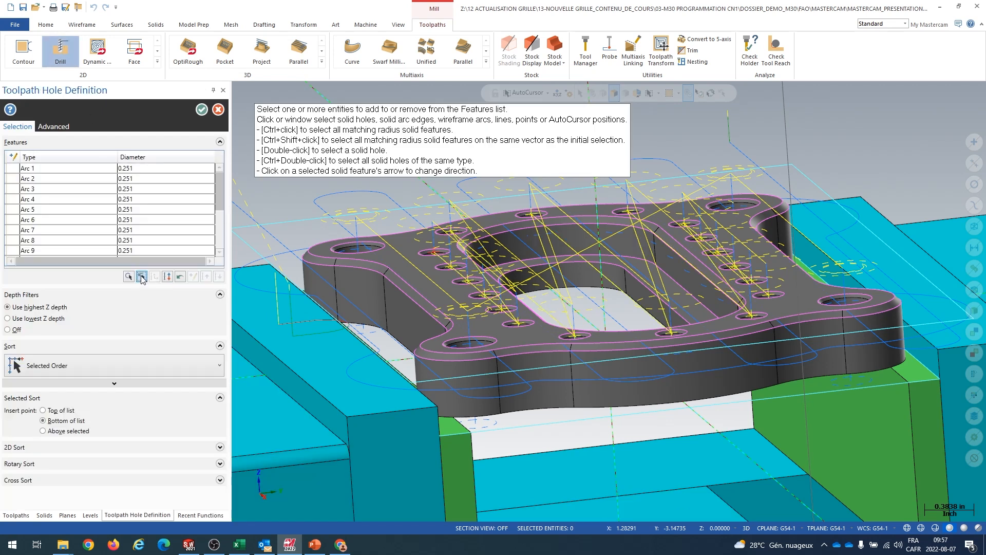
middle_click_drag(398, 281, 388, 303)
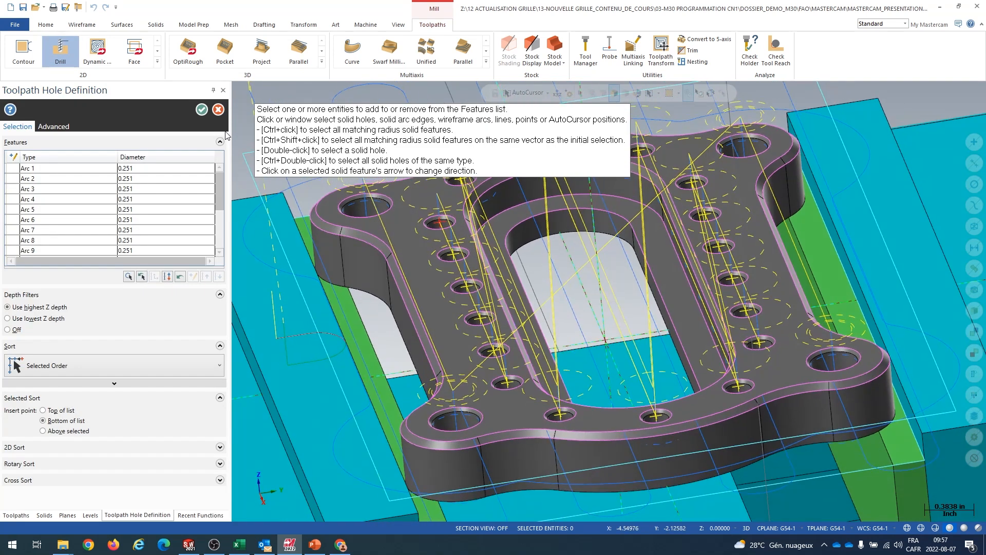
left_click(201, 109)
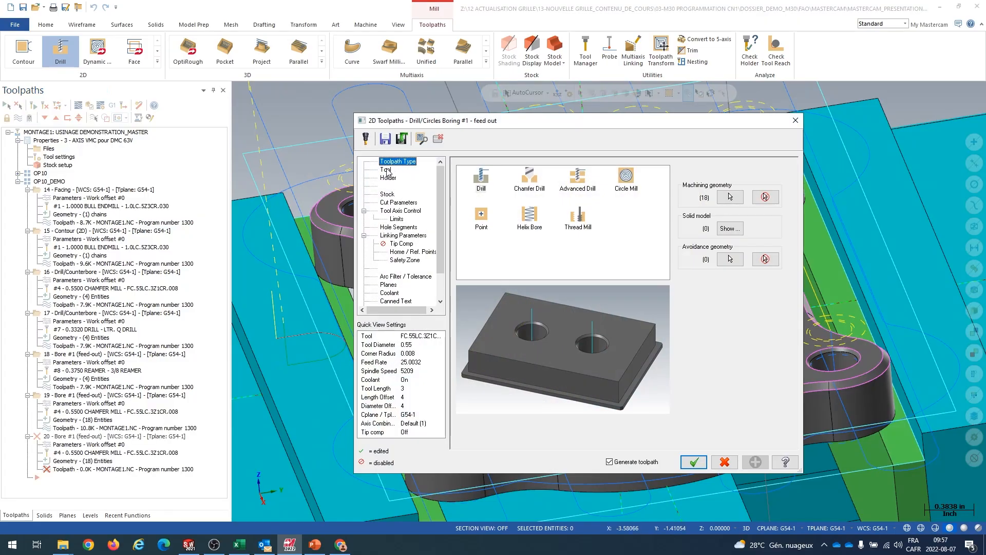
Assign tool 5, NO. 7 DRILL, and enable tip compensation with a 0.05 breakthrough amount.
left_click(386, 170)
left_click(587, 226)
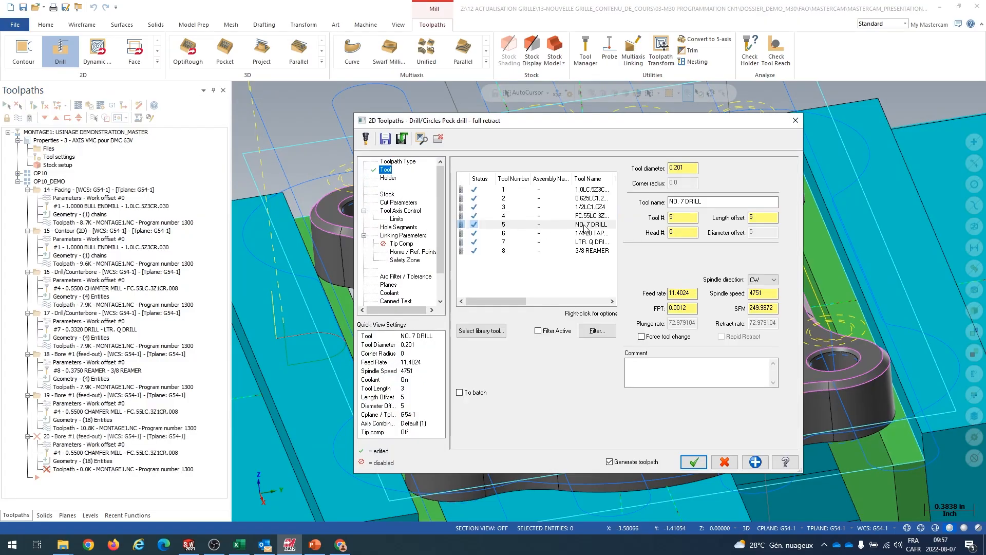
left_click(410, 245)
left_click(484, 175)
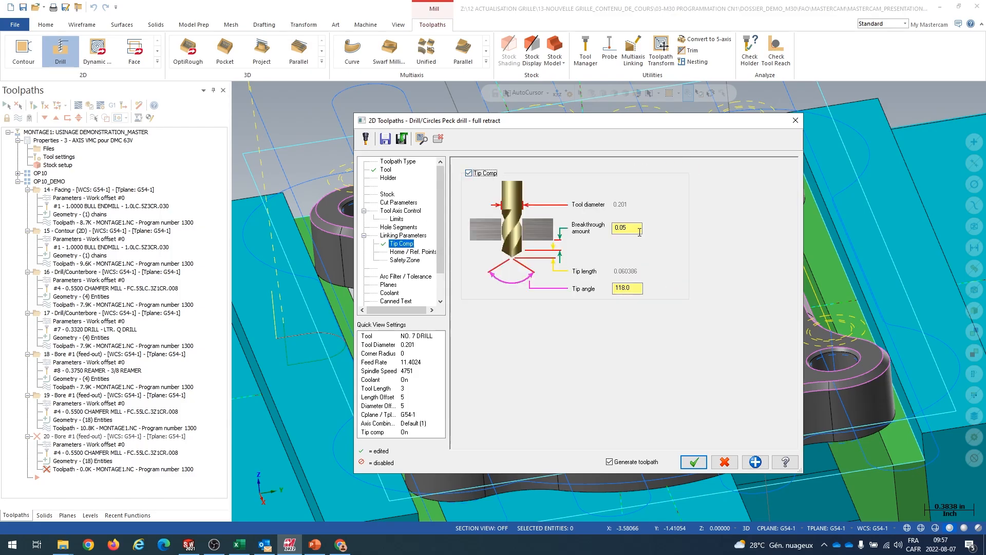
Set the drilling depth to absolute with a value of 0.45 in the linking parameters.
left_click(390, 236)
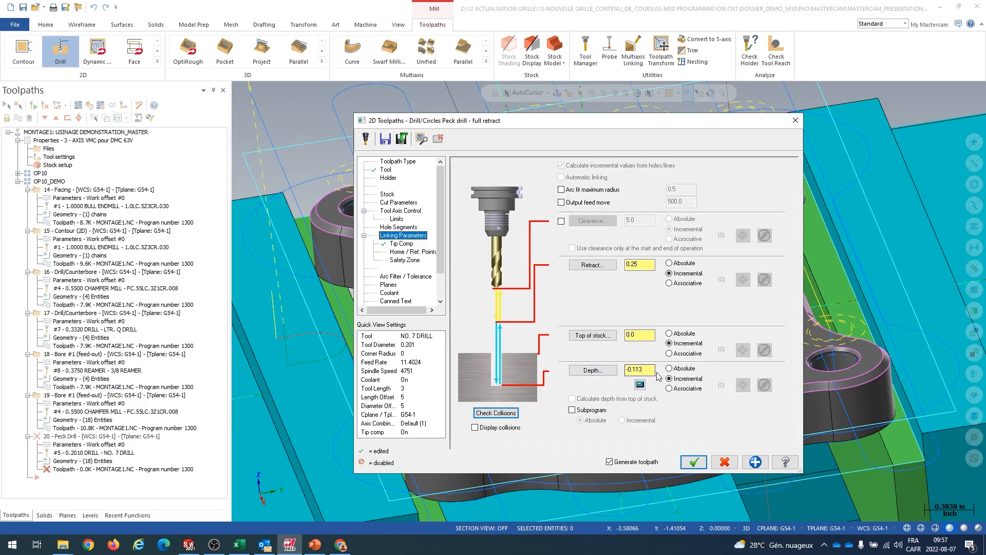
left_click(672, 369)
left_click_drag(644, 370, 589, 372)
type("0.45")
key("Return")
Set the peck to 0.2, change the cycle to Chip Break and generate the NO. 7 drilling toolpath.
left_click(388, 194)
left_click(389, 202)
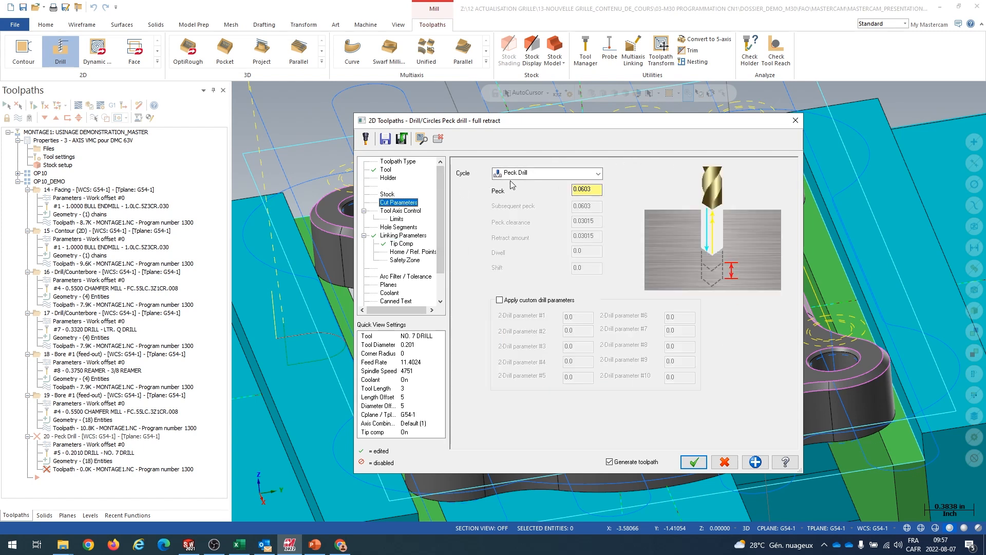
left_click_drag(595, 190, 541, 193)
type(".2")
key("Return")
left_click(559, 175)
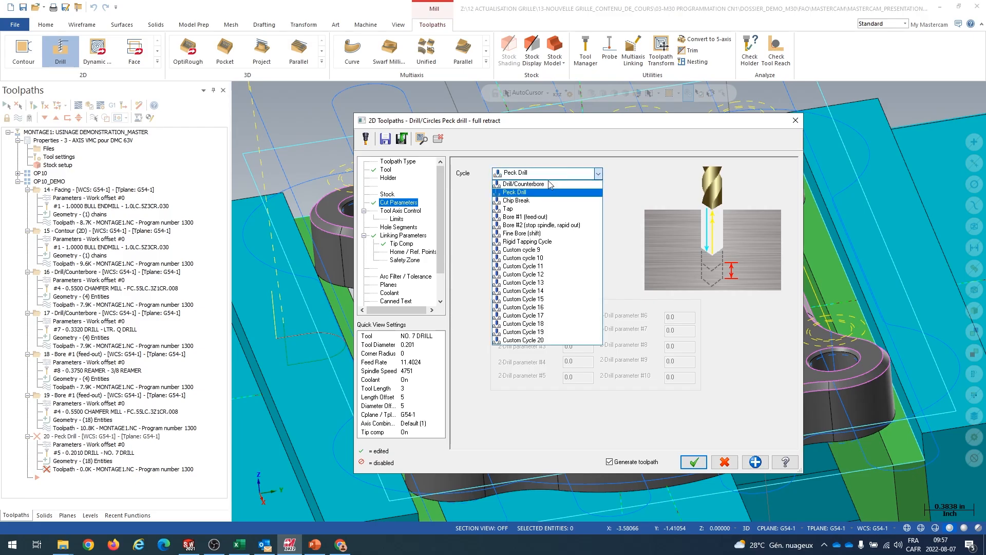
left_click(531, 202)
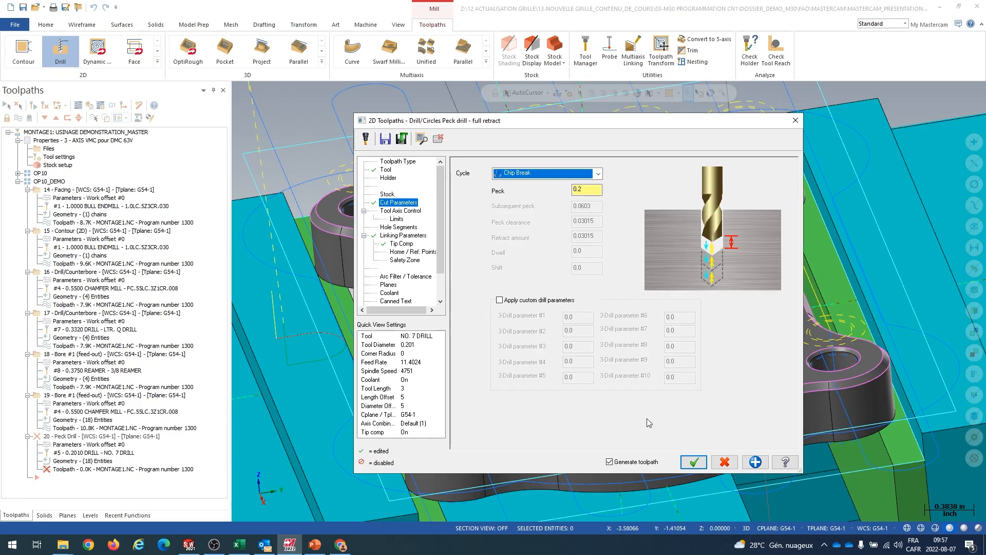
left_click(694, 462)
Create another drill toolpath on the same small 0.251 holes by reusing the last hole selection.
mouse_move(616, 409)
middle_mouse_down()
mouse_move(593, 376)
mouse_move(615, 399)
middle_mouse_up()
scroll(615, 399, "up", 2)
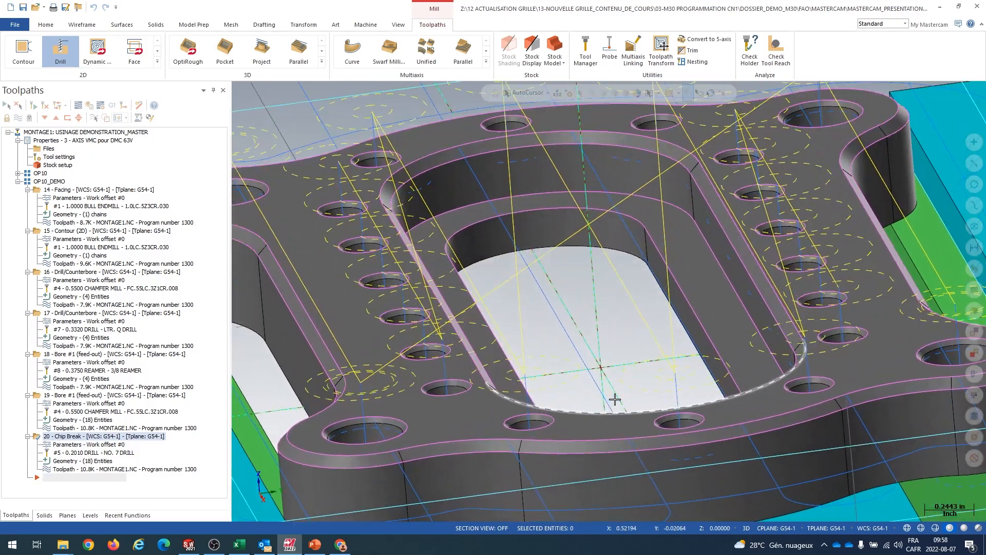
scroll(615, 399, "down", 4)
mouse_move(497, 252)
middle_mouse_down()
mouse_move(471, 262)
mouse_move(540, 279)
mouse_move(503, 257)
middle_mouse_up()
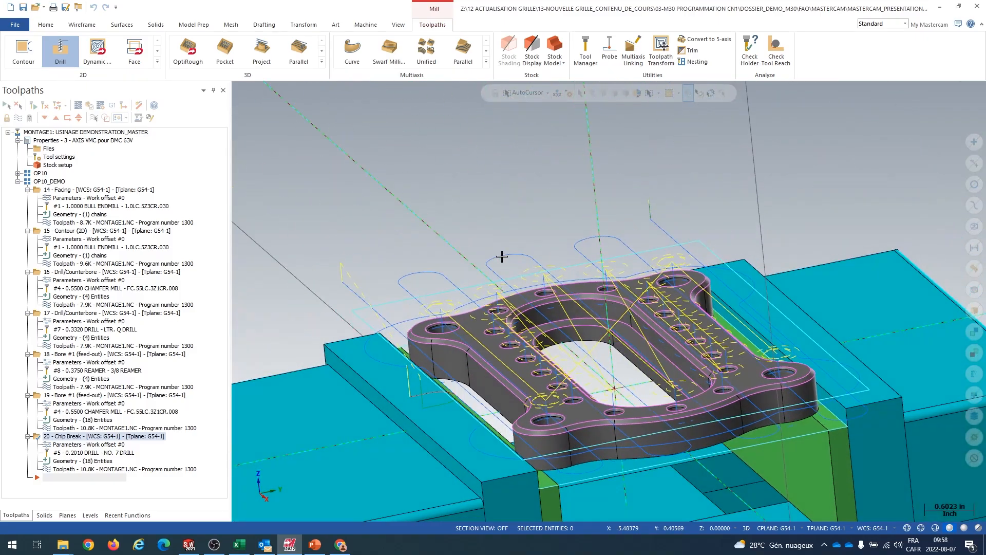
scroll(502, 256, "down", 2)
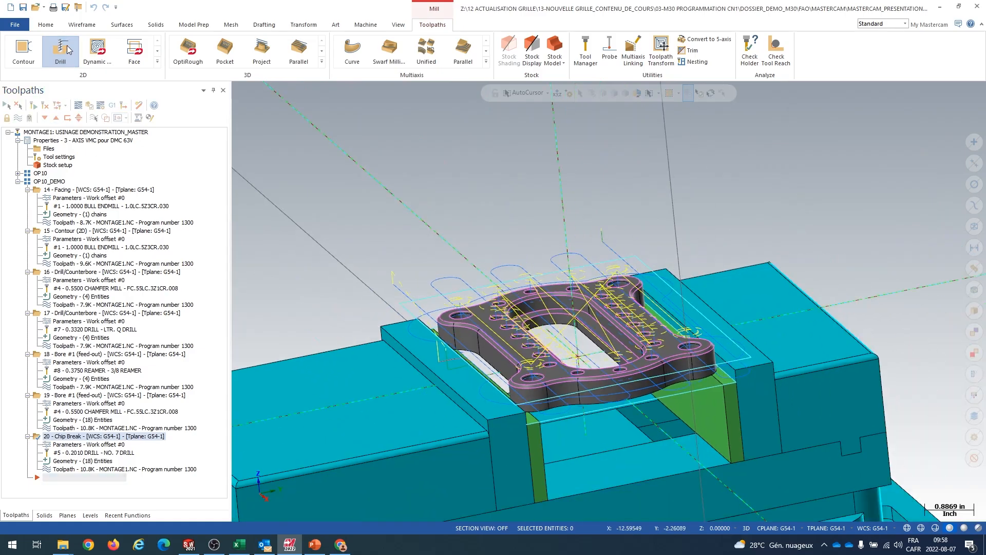
left_click(69, 49)
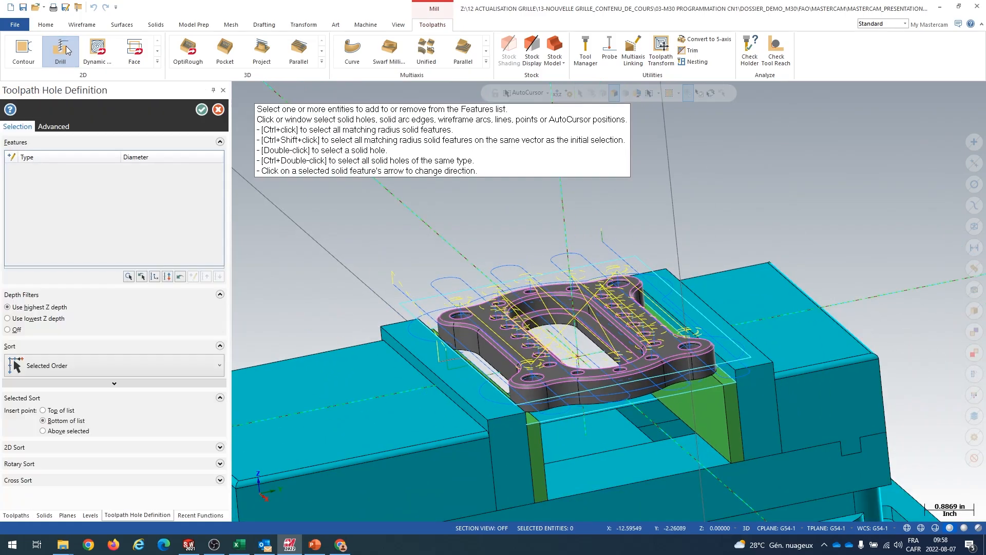
left_click(141, 277)
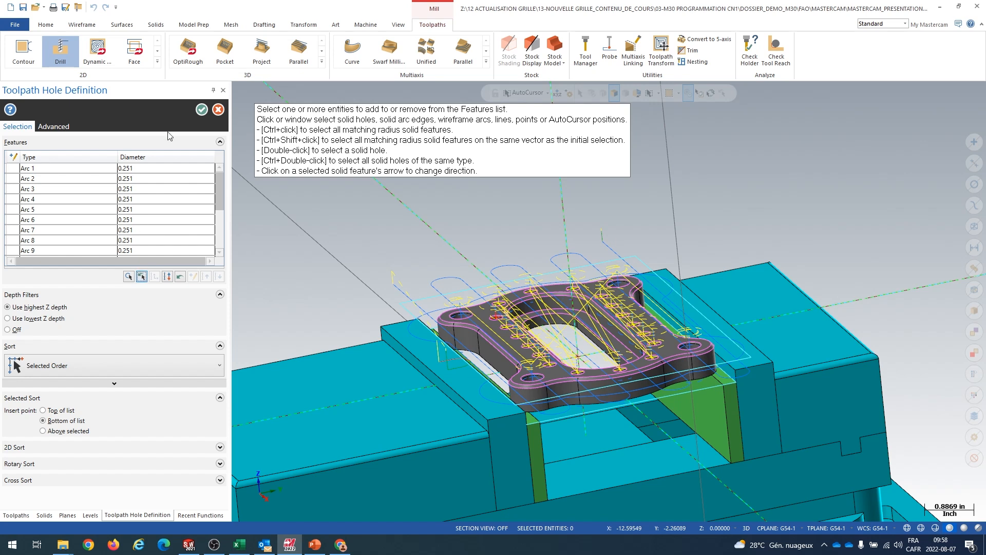
left_click(201, 110)
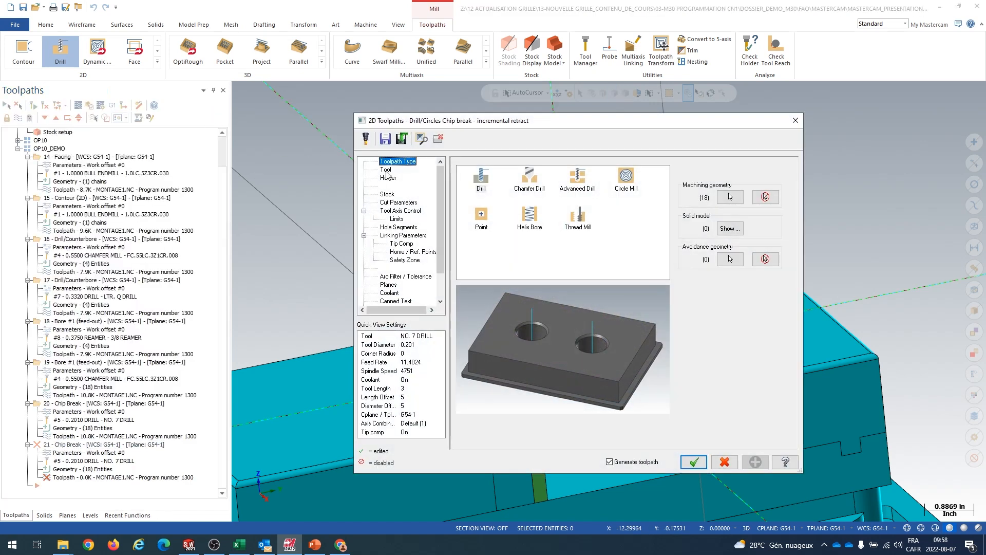
Assign tool 6, 1/4-20 TAPRH, to the new small-hole toolpath and check its Tap cycle and tip compensation.
left_click(387, 170)
left_click(591, 234)
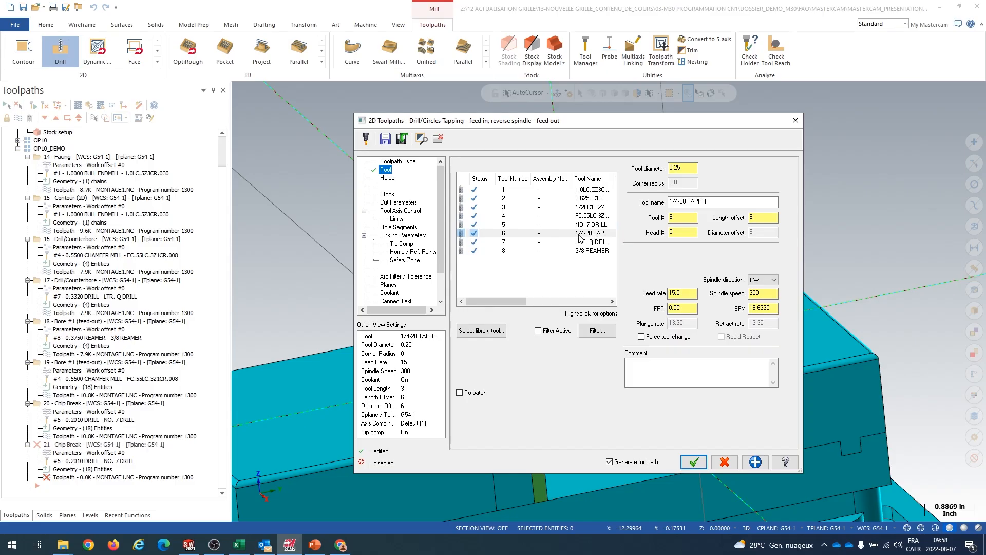
left_click(390, 203)
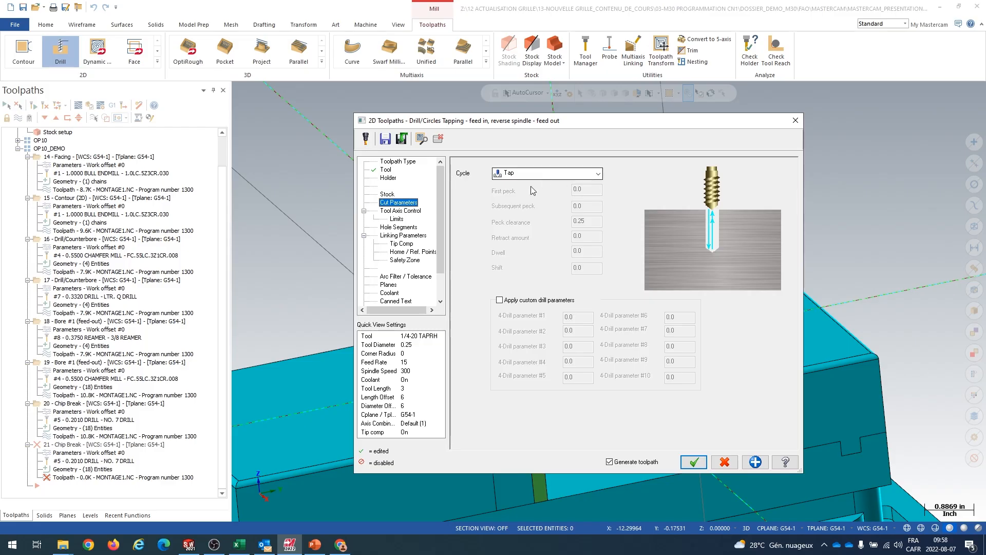
left_click(405, 245)
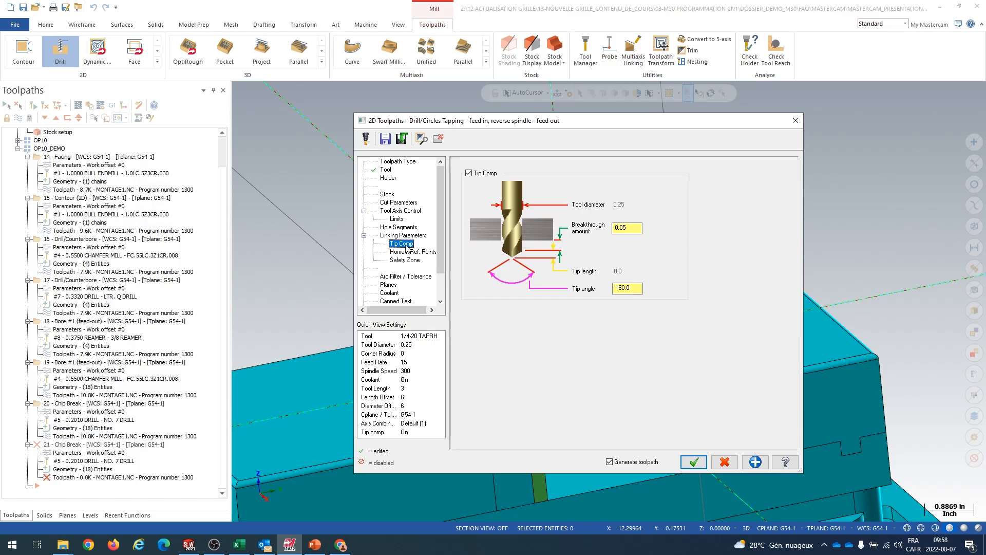
Set the tapping depth to 0.0 absolute in the linking parameters and generate the tapping toolpath.
left_click(406, 237)
double_click(637, 370)
type("0.5")
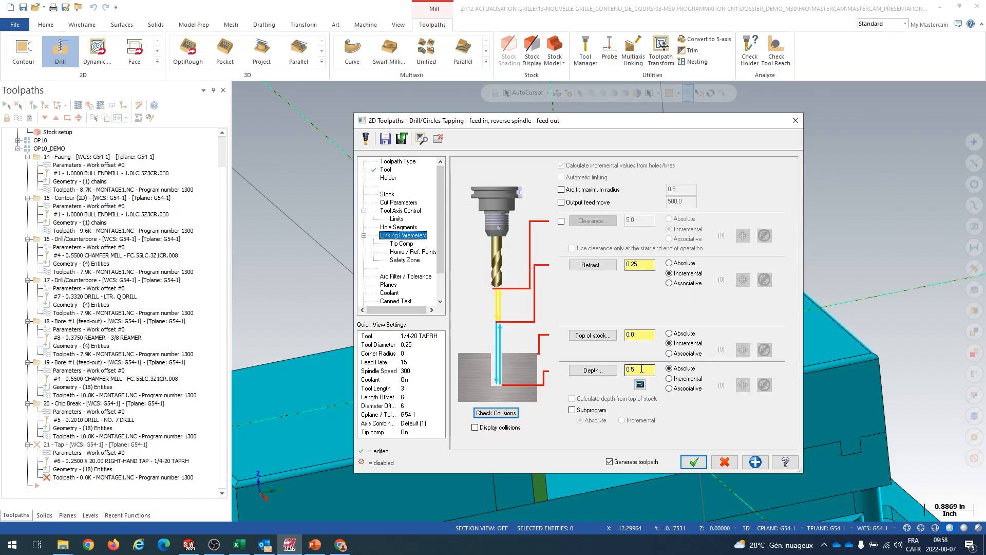
left_click(637, 335)
type("0")
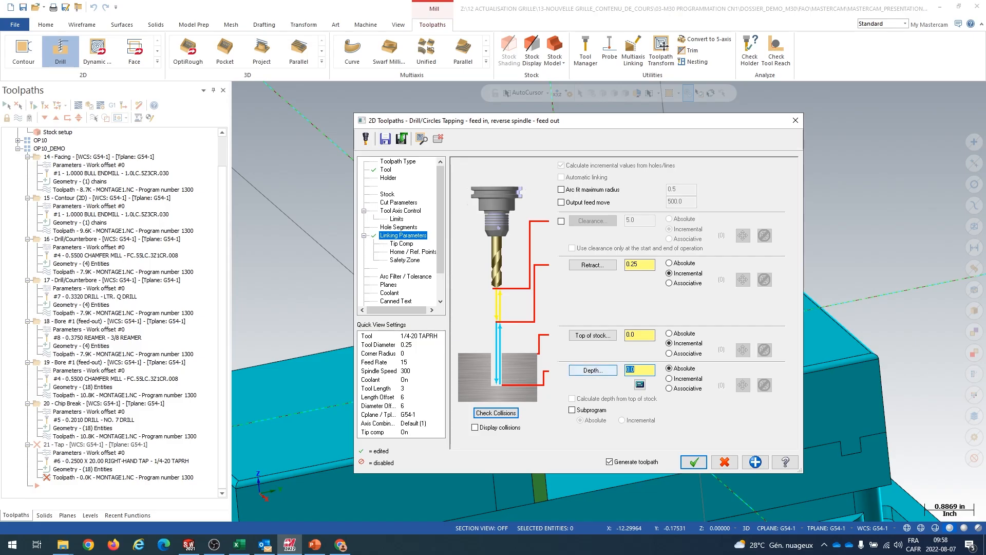
left_click(696, 462)
Examine the tapping toolpath on the plate up close and from different angles.
middle_click_drag(623, 437, 593, 411)
scroll(566, 403, "up", 5)
scroll(525, 361, "down", 3)
middle_click_drag(524, 360, 506, 411)
scroll(518, 364, "up", 3)
scroll(518, 363, "down", 5)
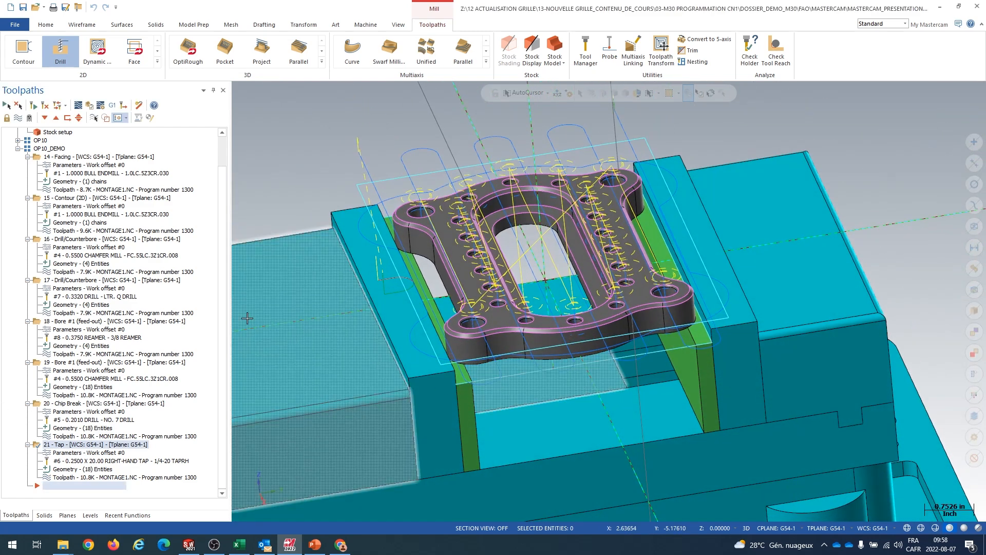
scroll(548, 259, "up", 3)
scroll(544, 262, "down", 3)
mouse_move(515, 283)
middle_mouse_down()
mouse_move(529, 279)
mouse_move(519, 281)
middle_mouse_up()
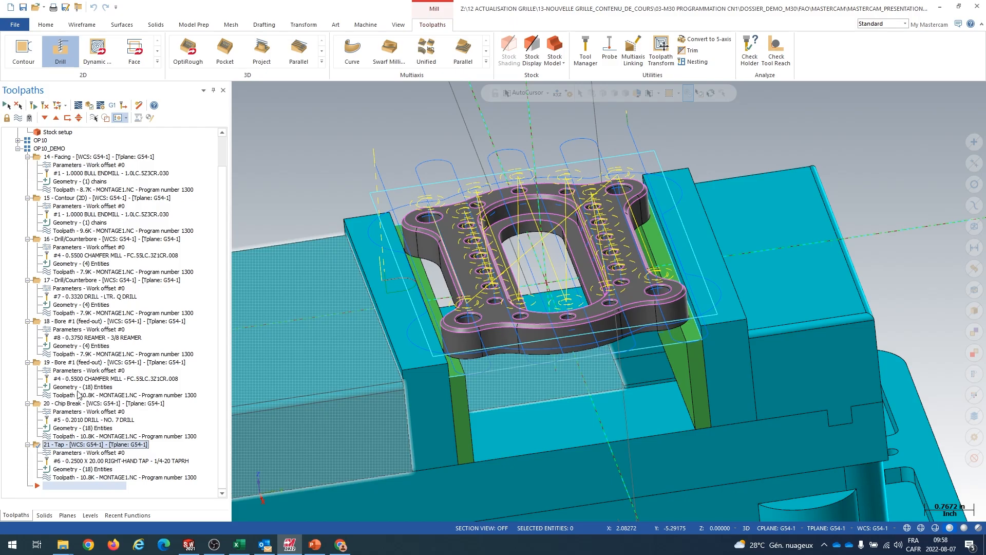
Change the cycle of operation 19, the small-hole chamfering, to Drill/Counterbore and regenerate its toolpath.
left_click(81, 363)
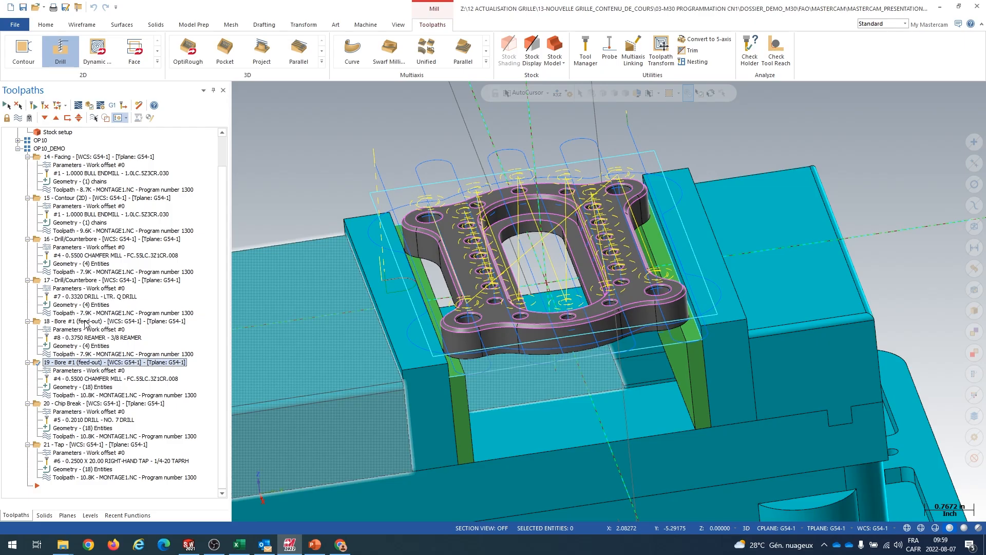
left_click(82, 370)
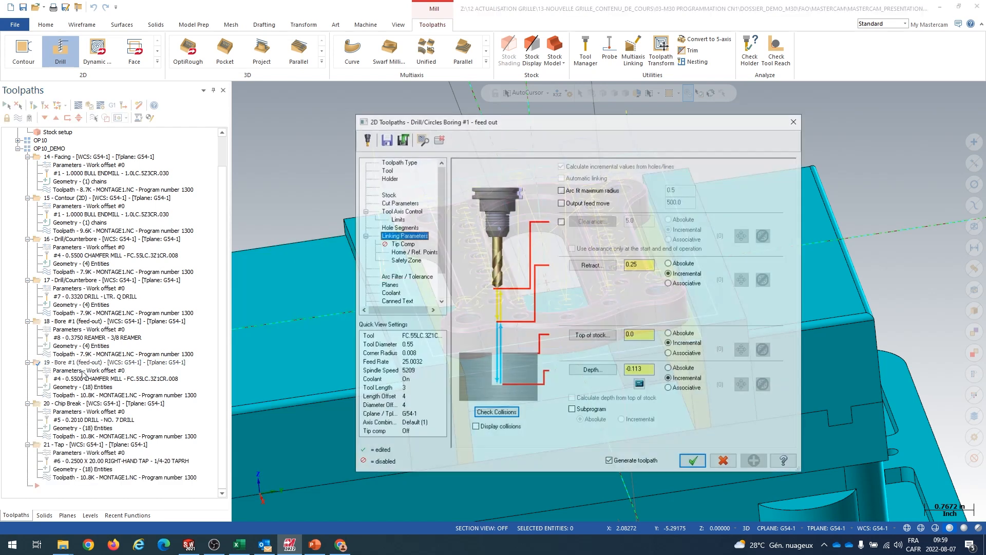
left_click(399, 202)
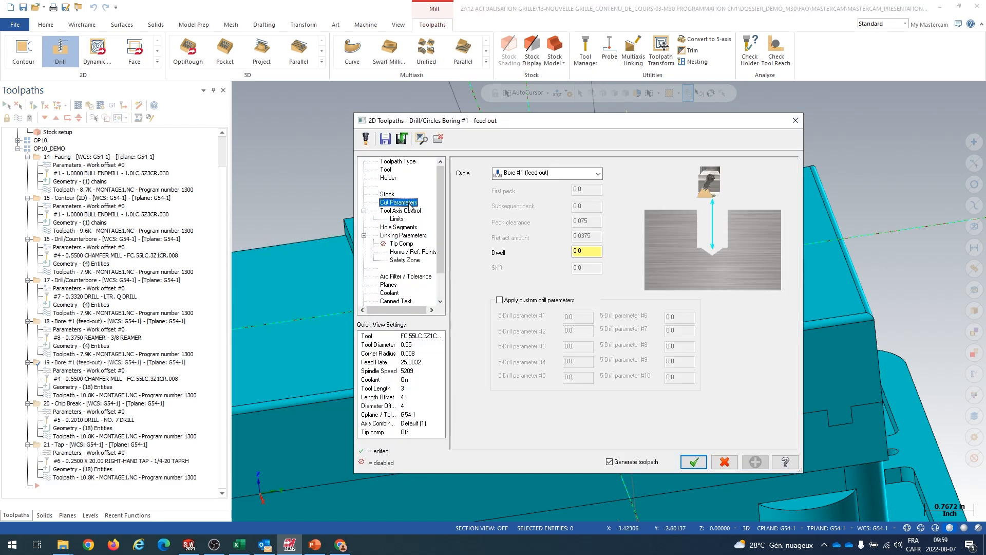
left_click(599, 174)
left_click(560, 185)
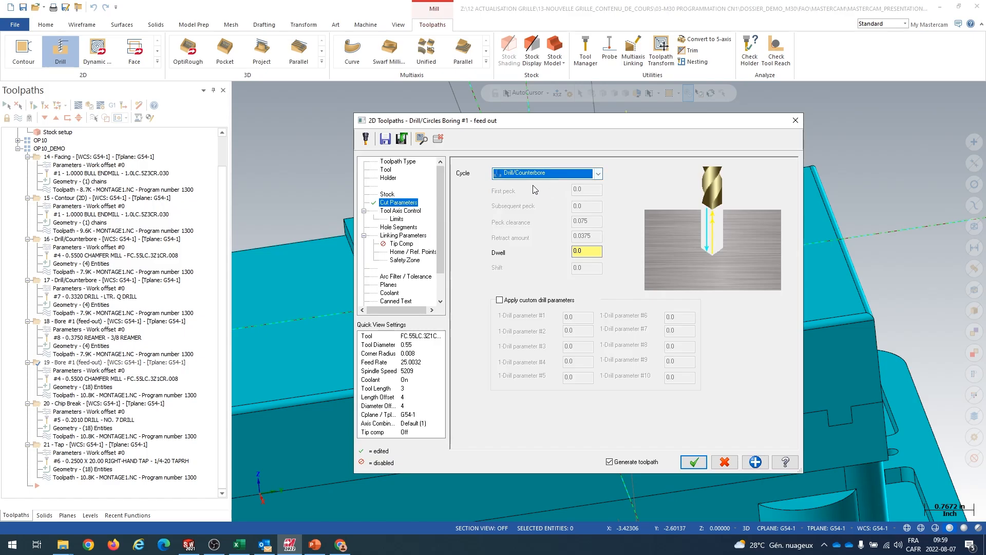
left_click(692, 462)
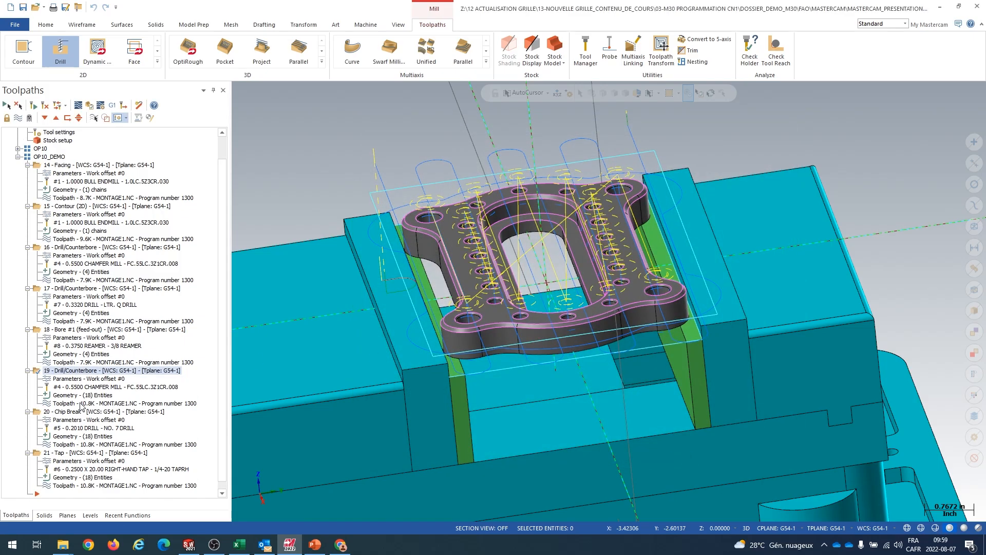
Place the insertion point after operation 16 and move the small-hole chamfering operation there, directly behind the corner-hole chamfering.
left_click(80, 247)
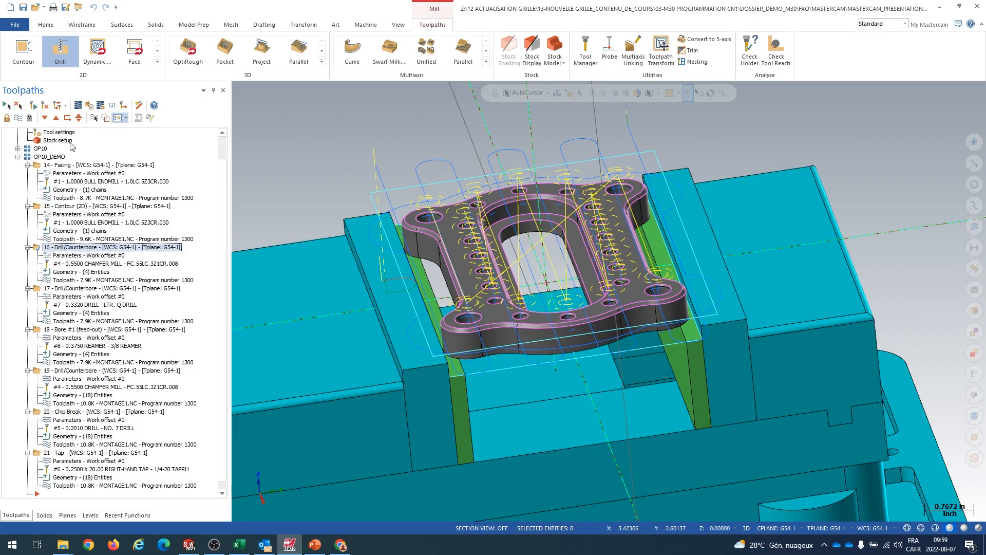
left_click(67, 119)
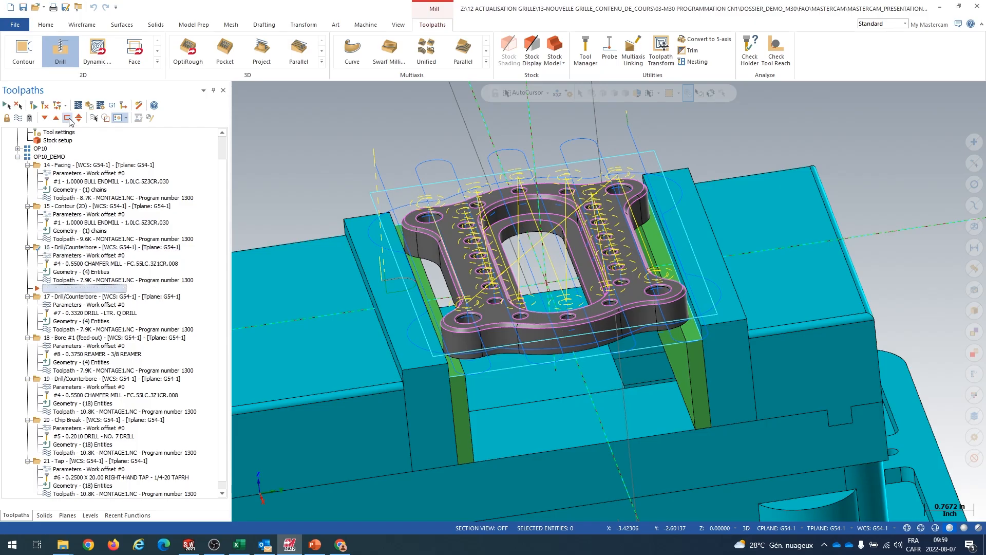
left_click(73, 379)
left_click_drag(66, 382, 99, 252)
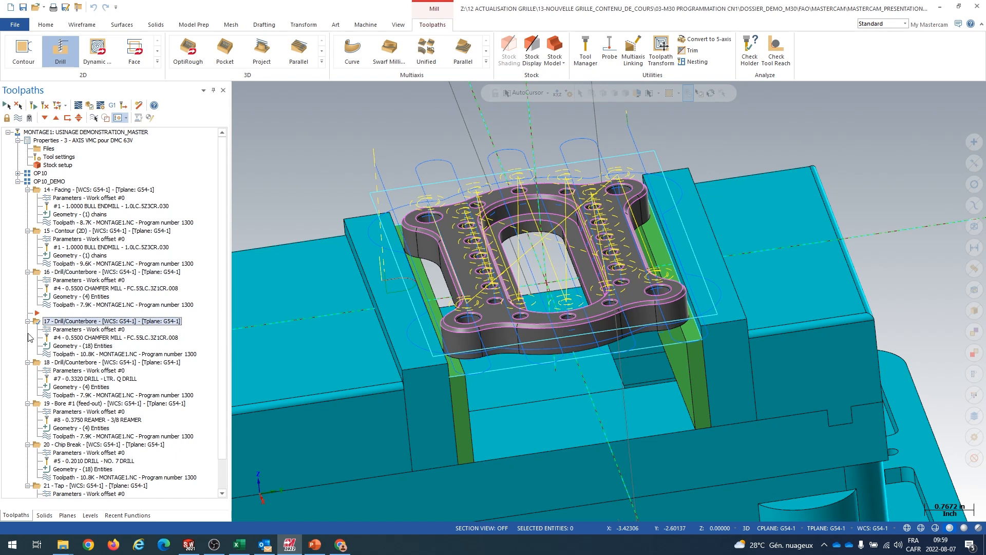
Return the insertion point to the end of the operation list, after the Tap operation, and save the file.
scroll(29, 338, "down", 1)
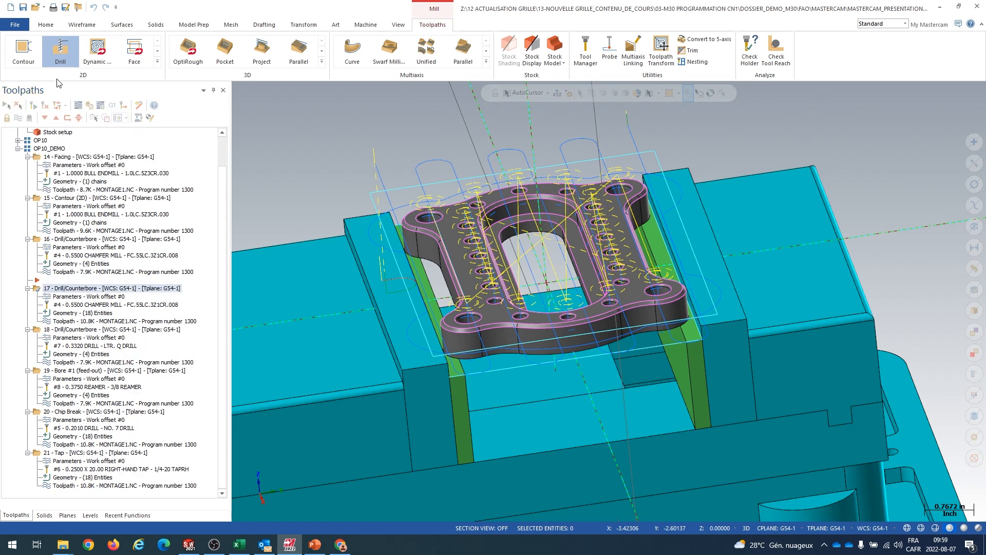
left_click(45, 118)
left_click(45, 118)
left_click(45, 117)
left_click(45, 118)
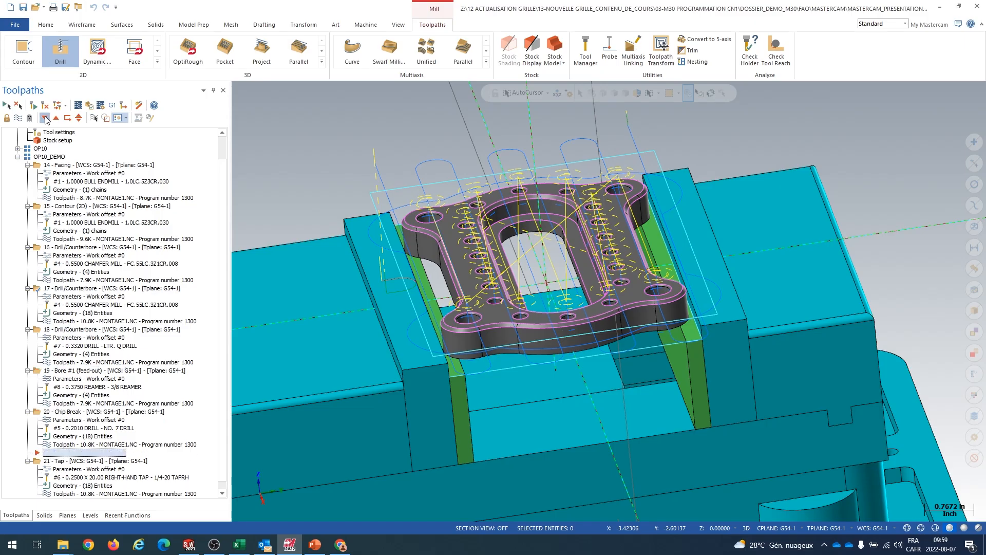
left_click(45, 118)
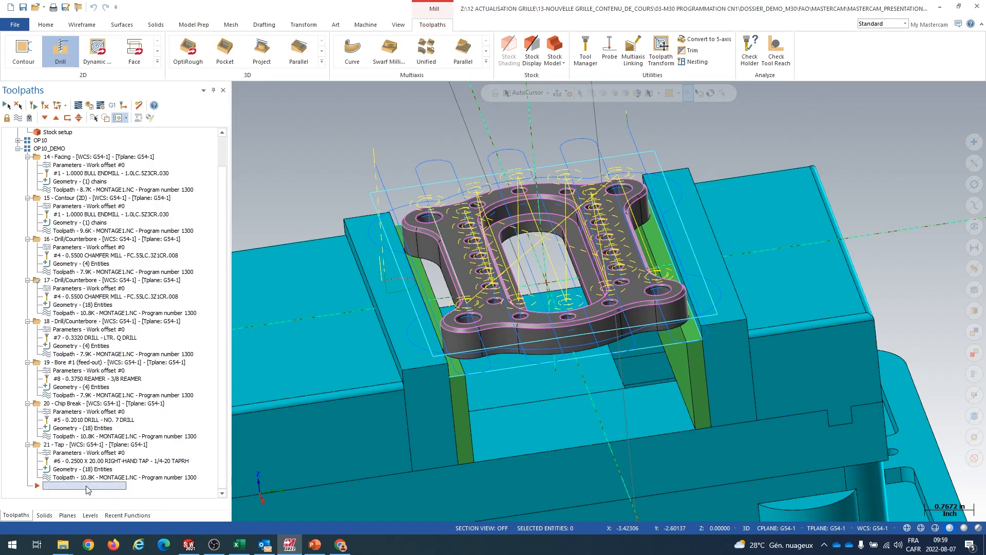
left_click(24, 7)
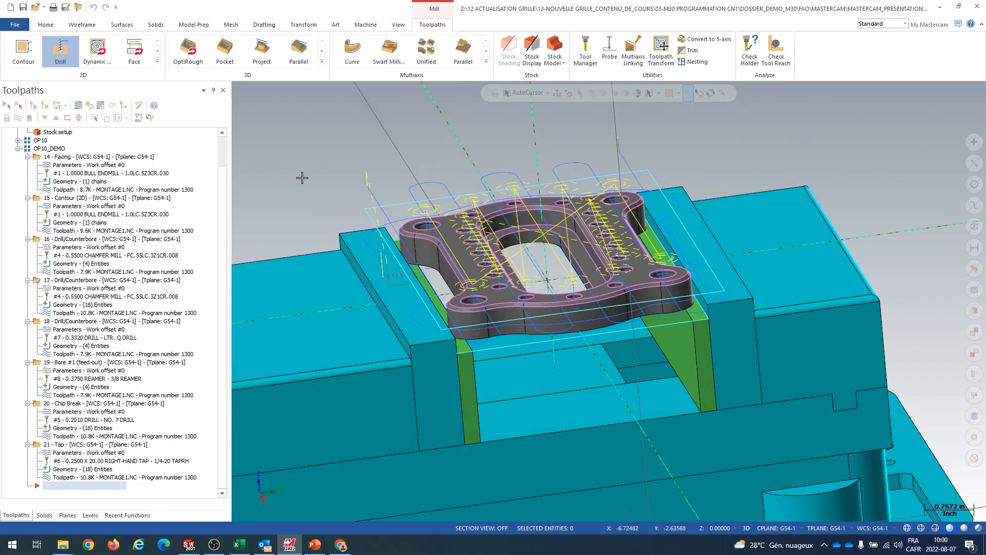
Create a 2D Pocket toolpath using the wireframe chain around the plate's large central pocket.
scroll(507, 209, "up", 4)
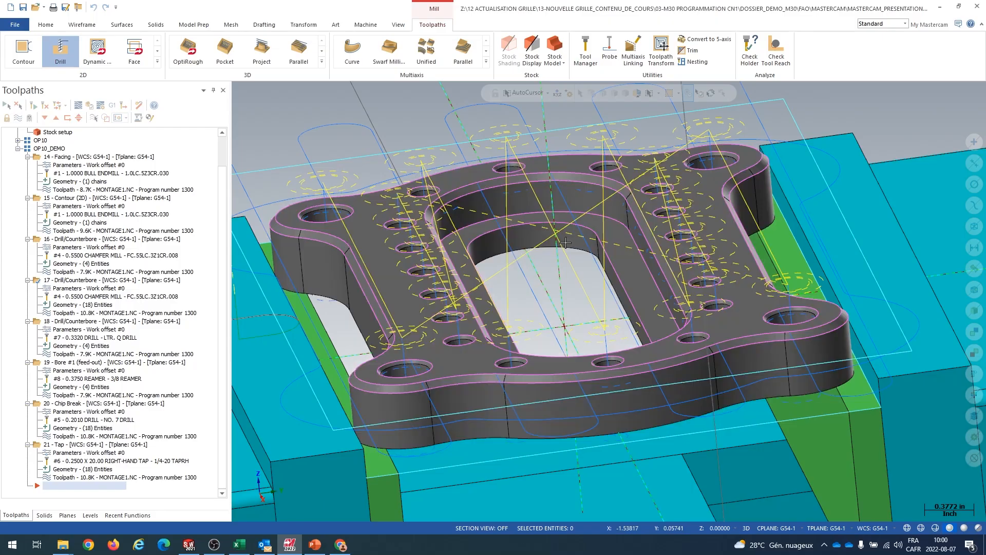
scroll(565, 243, "up", 2)
scroll(570, 253, "down", 2)
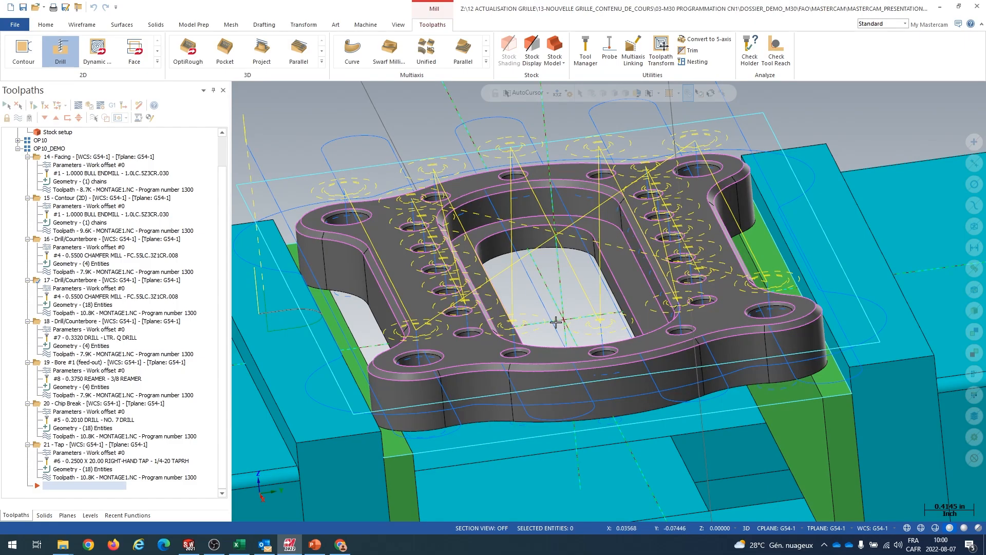
scroll(555, 320, "down", 1)
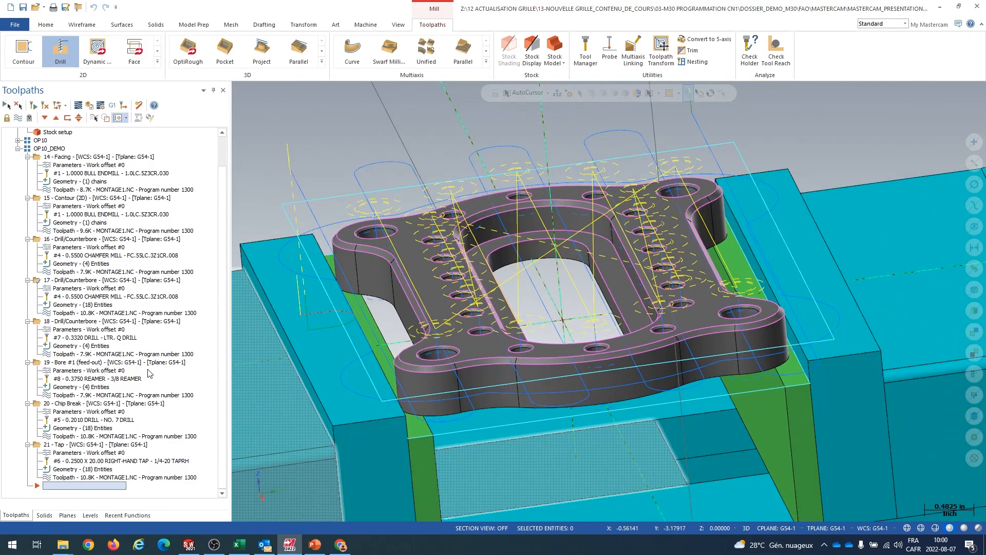
left_click(158, 51)
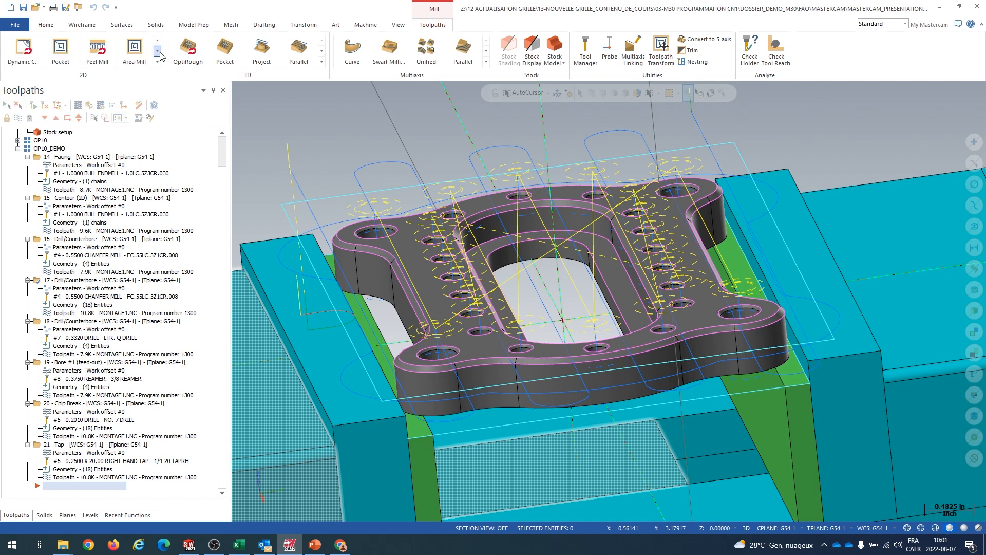
left_click(60, 61)
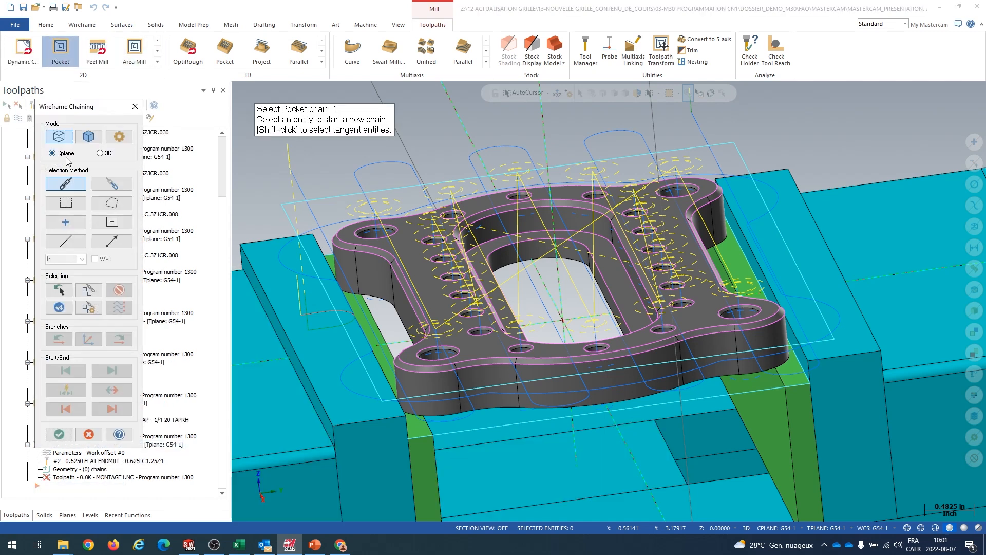
left_click(488, 239)
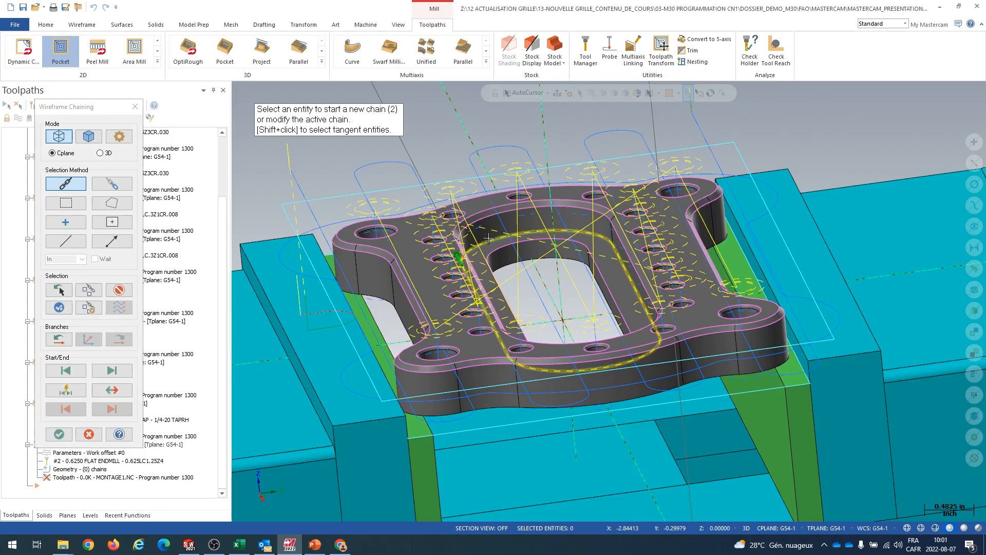
left_click(59, 434)
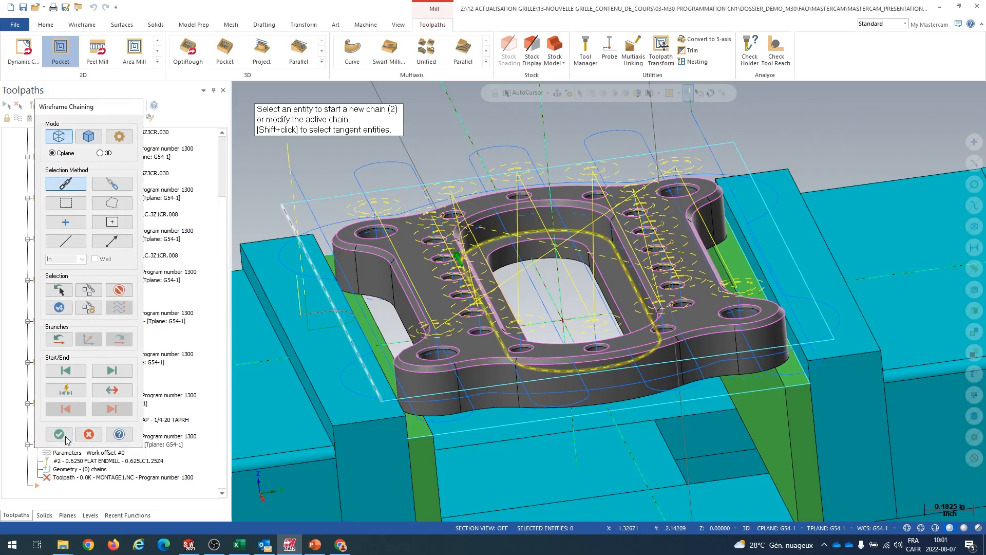
Review the central pocket's chain in the Chain Manager and return to the pocket parameters.
left_click(729, 197)
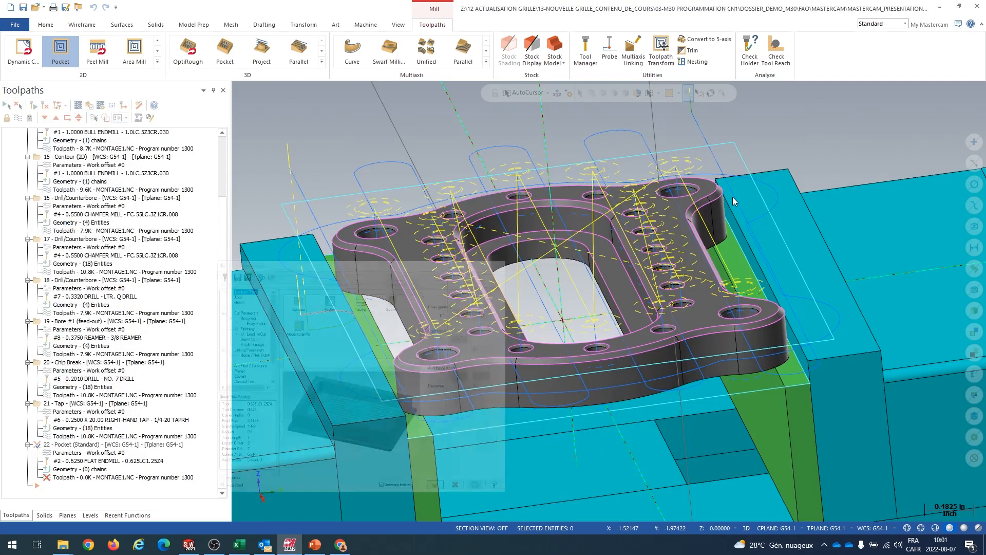
left_click(36, 124)
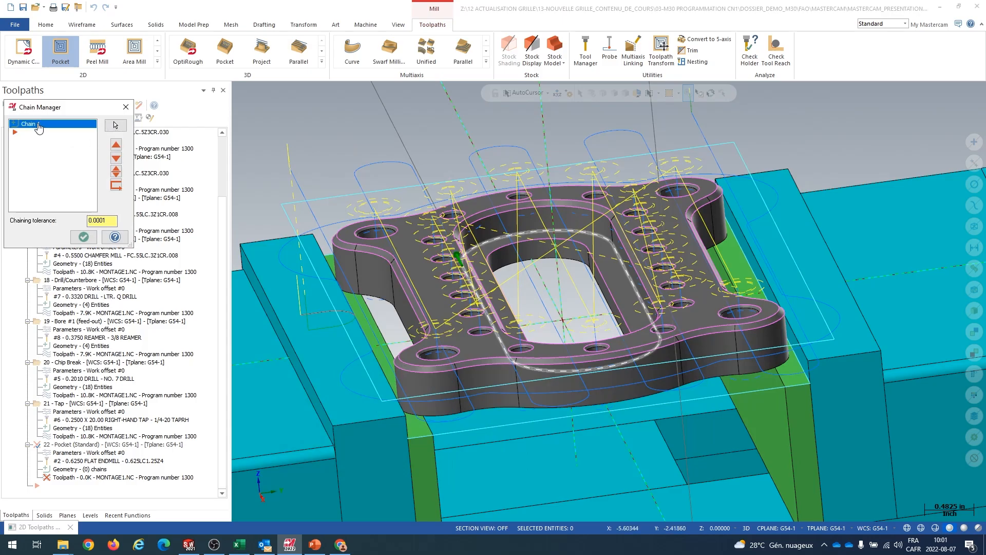
middle_click_drag(351, 150, 385, 155)
left_click(84, 237)
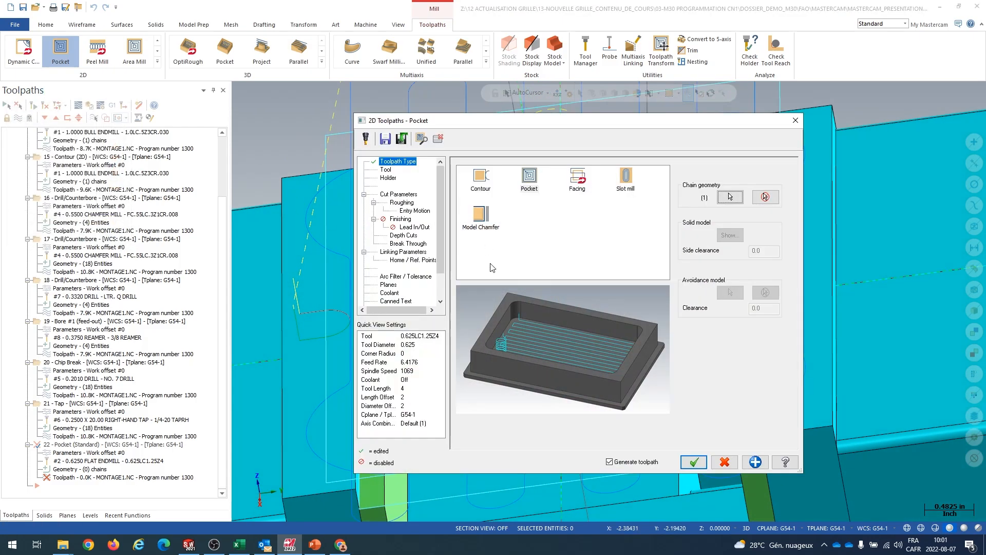
Open the cut parameters of the central pocket toolpath.
left_click(389, 197)
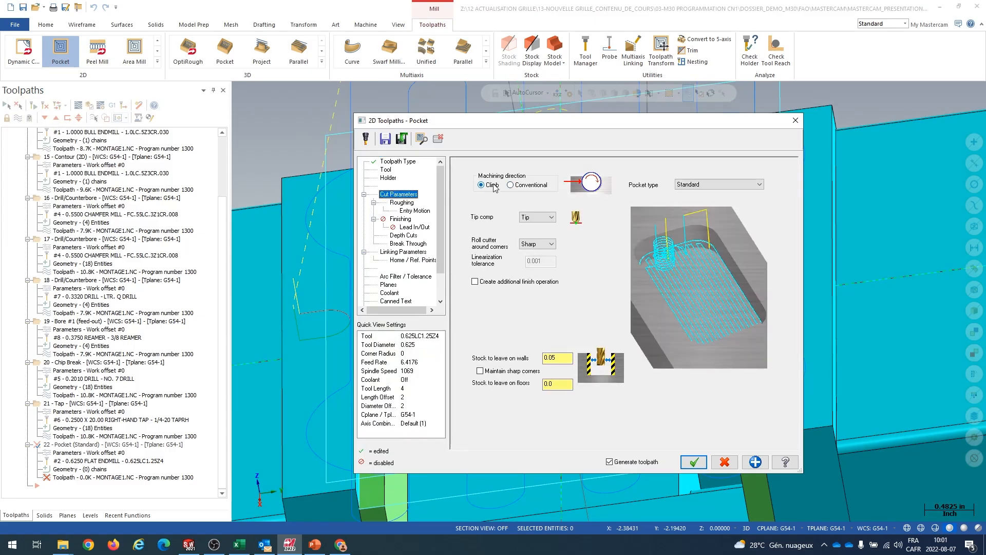
Set the pocket operation's stock to leave on walls to 0.035.
left_click(553, 359)
type("3")
key("Return")
Compare the roughing cutting methods and choose Constant Overlap Spiral for the pocket.
left_click(402, 202)
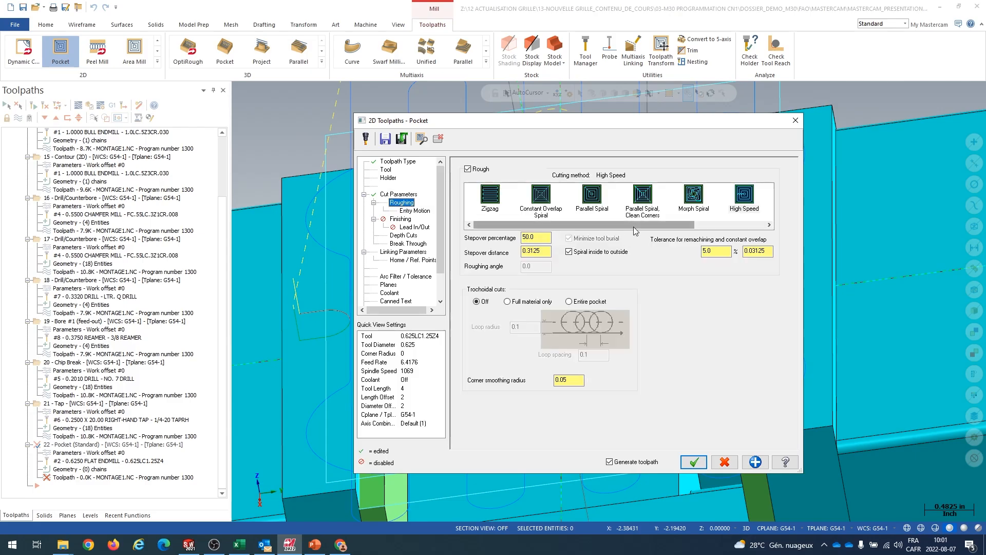
left_click(490, 196)
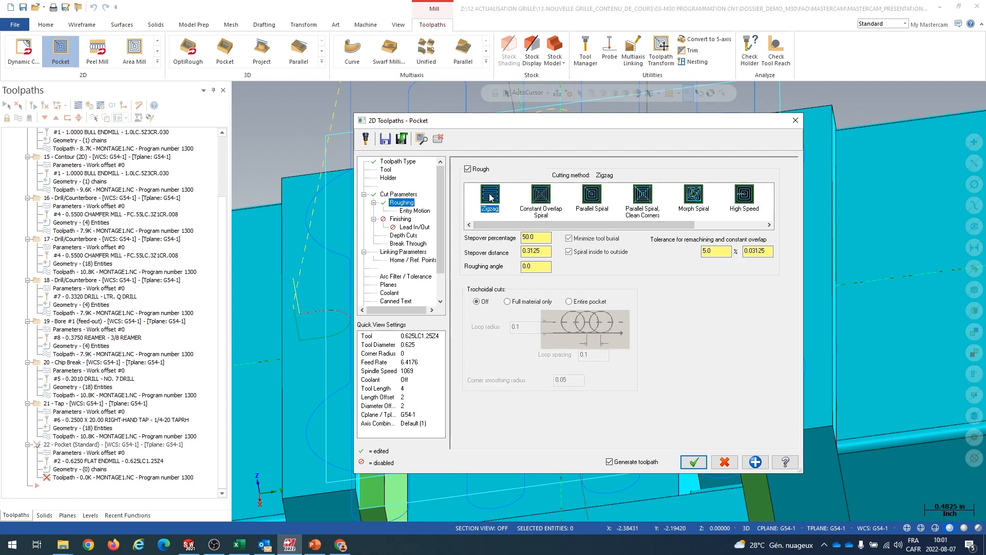
left_click(601, 198)
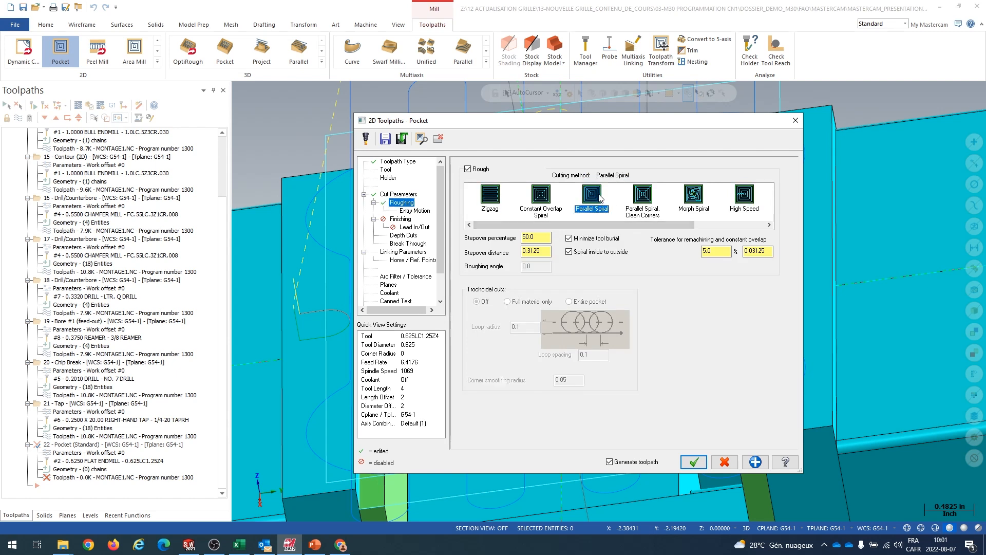
left_click(544, 198)
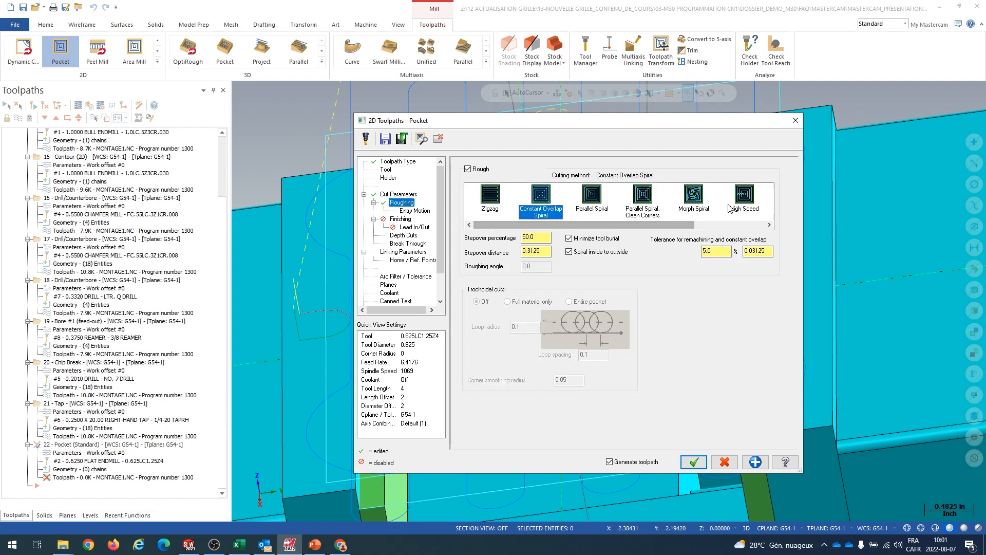
left_click(593, 198)
left_click(544, 199)
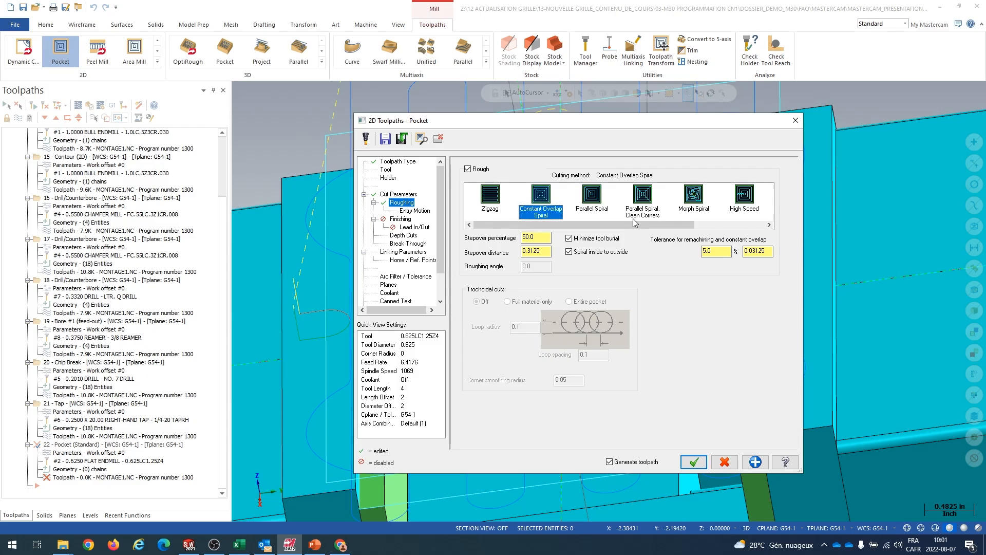
mouse_move(669, 225)
left_mouse_down()
mouse_move(740, 231)
mouse_move(670, 231)
left_mouse_up()
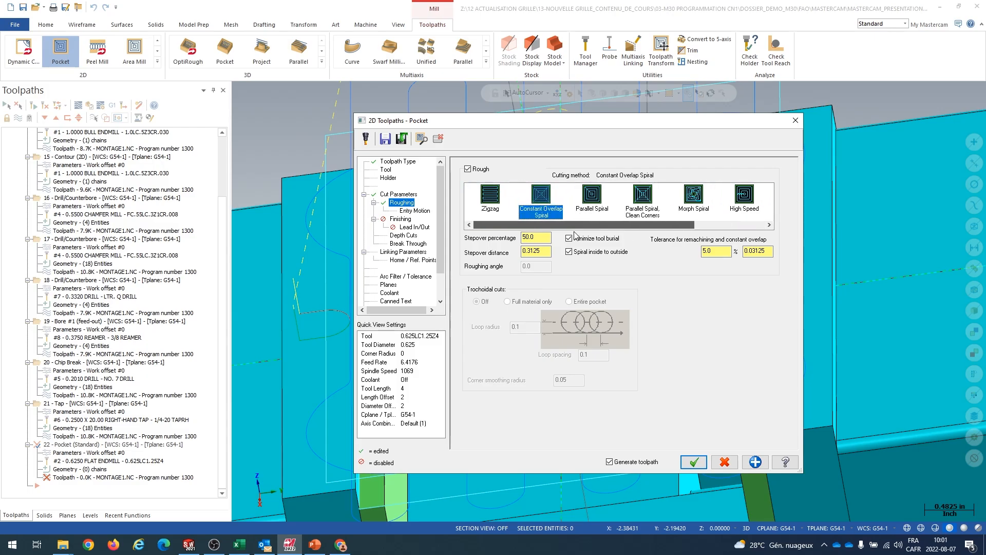
left_click(593, 197)
left_click(642, 195)
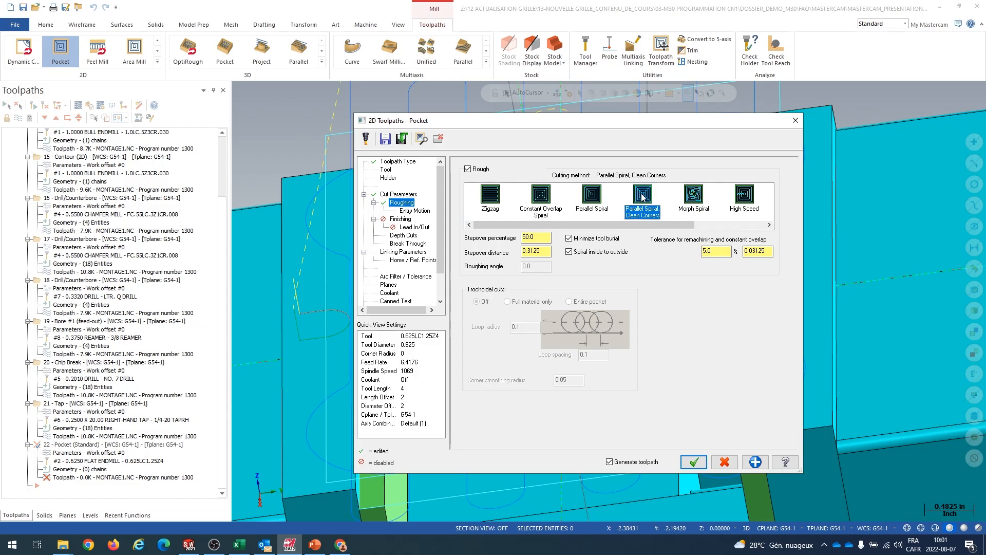
left_click(693, 195)
left_click(744, 198)
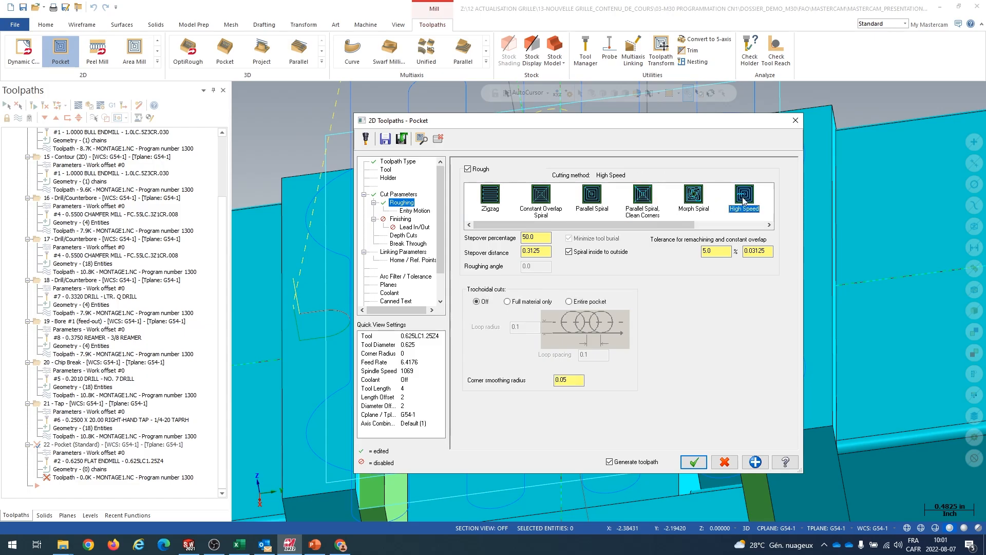
left_click(541, 198)
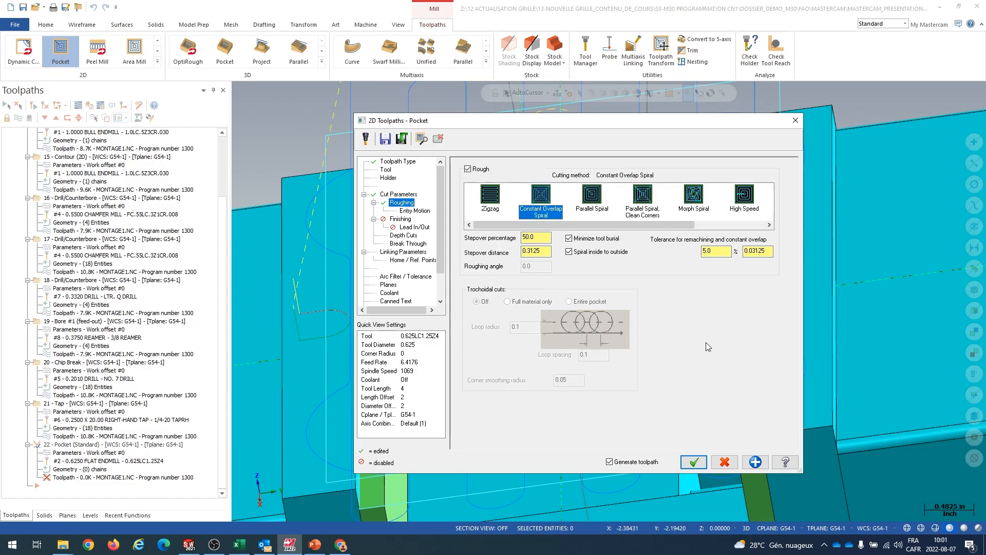
Compare Helix with Ramp entry, keep Ramp, and reselect tool 2, the 0.625 flat endmill, to load its feeds and speeds.
left_click(421, 211)
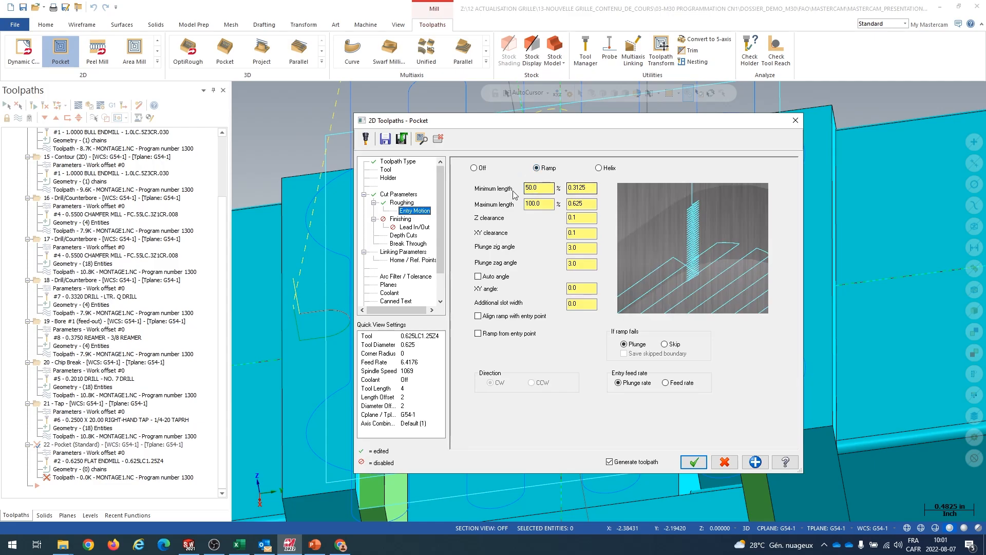
left_click(588, 187)
left_click(599, 168)
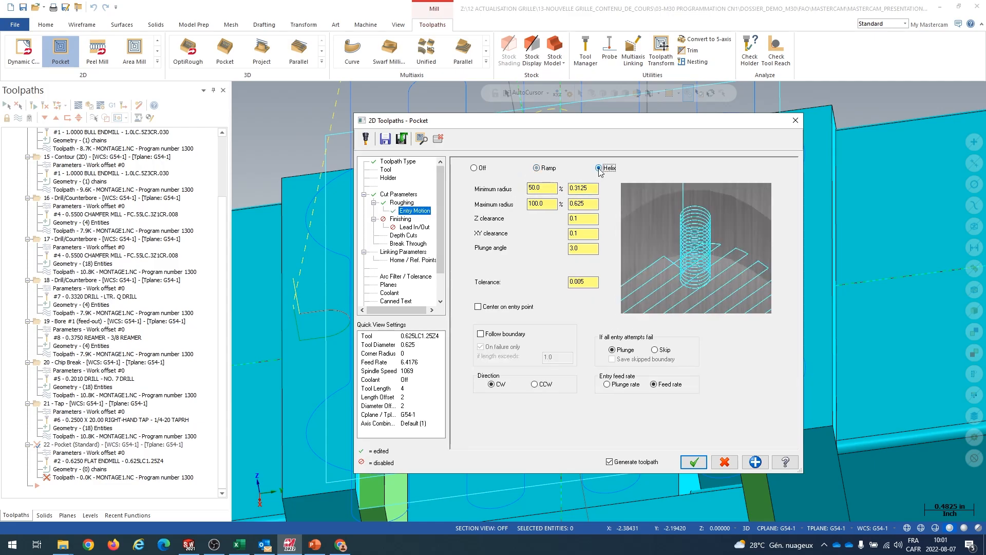
left_click(537, 168)
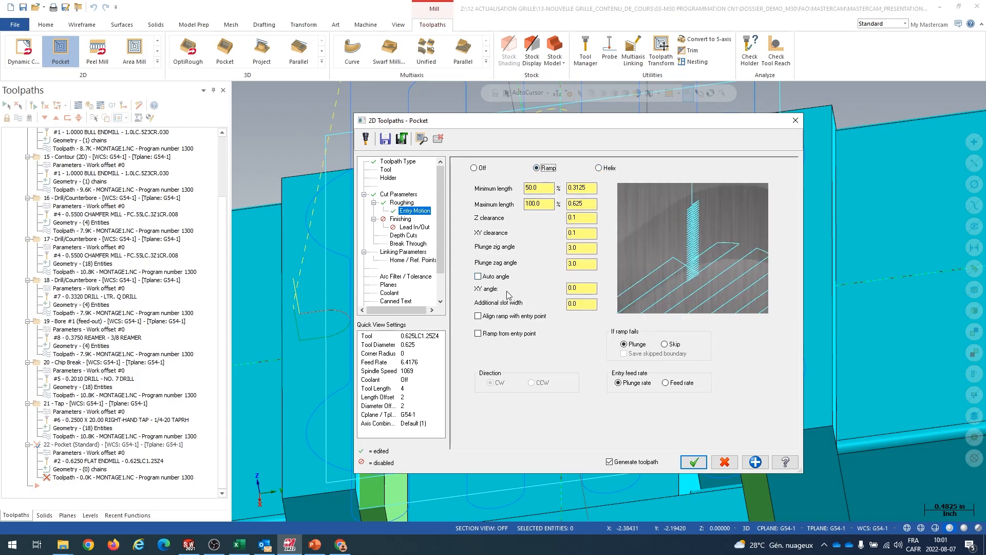
left_click(387, 170)
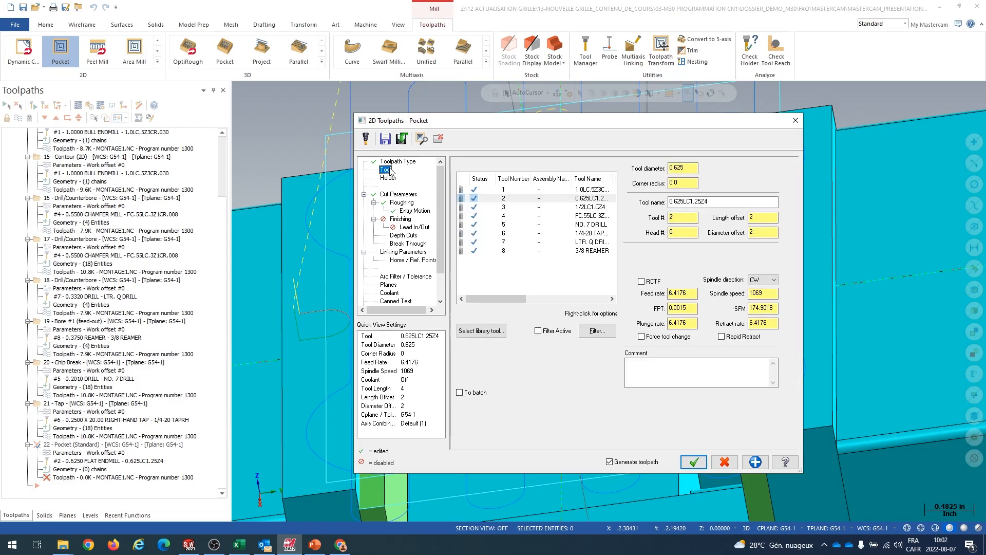
left_click(593, 198)
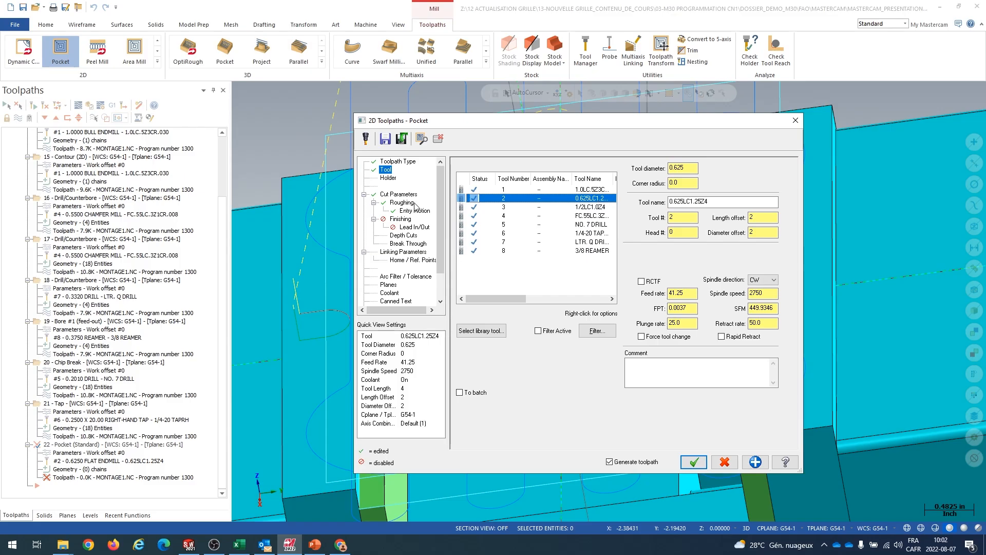
Set the depth cuts to a maximum rough step of 0.1 with 1 finish cut.
left_click(404, 236)
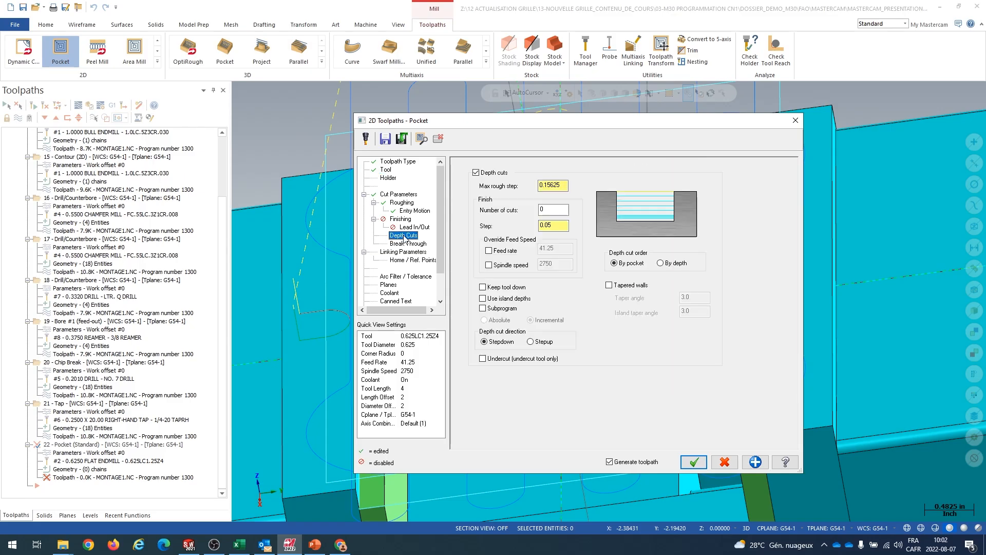
left_click_drag(567, 188, 467, 187)
type(".1")
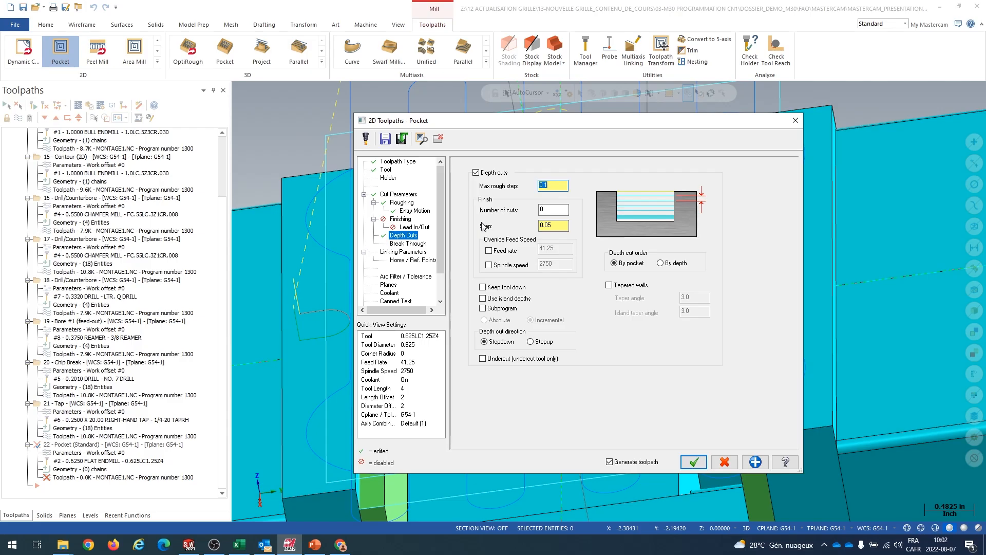
double_click(544, 209)
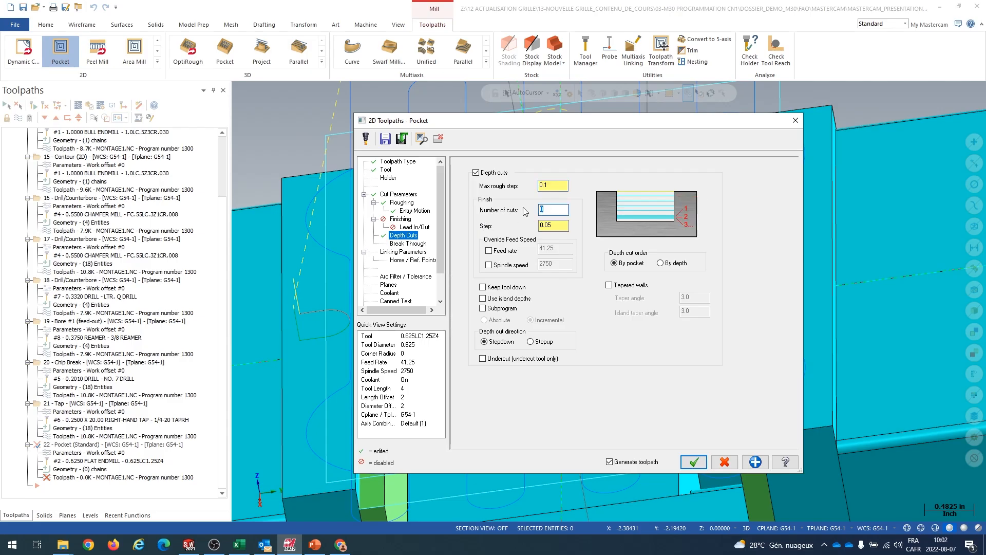
type("1")
left_click(549, 225)
Turn off break through for the pocket and move the parameters dialog to expose the part.
left_click(400, 244)
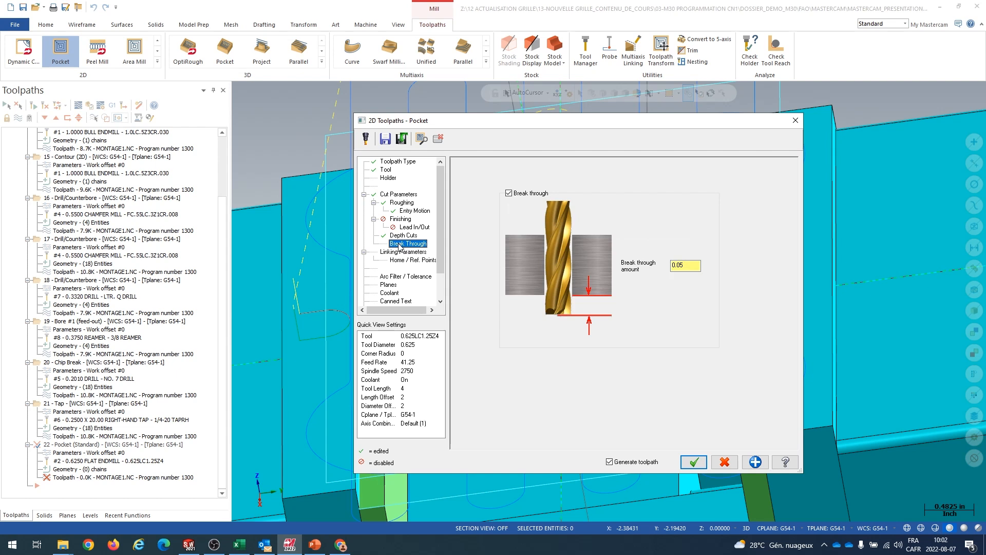
left_click(523, 193)
left_click_drag(516, 126, 808, 150)
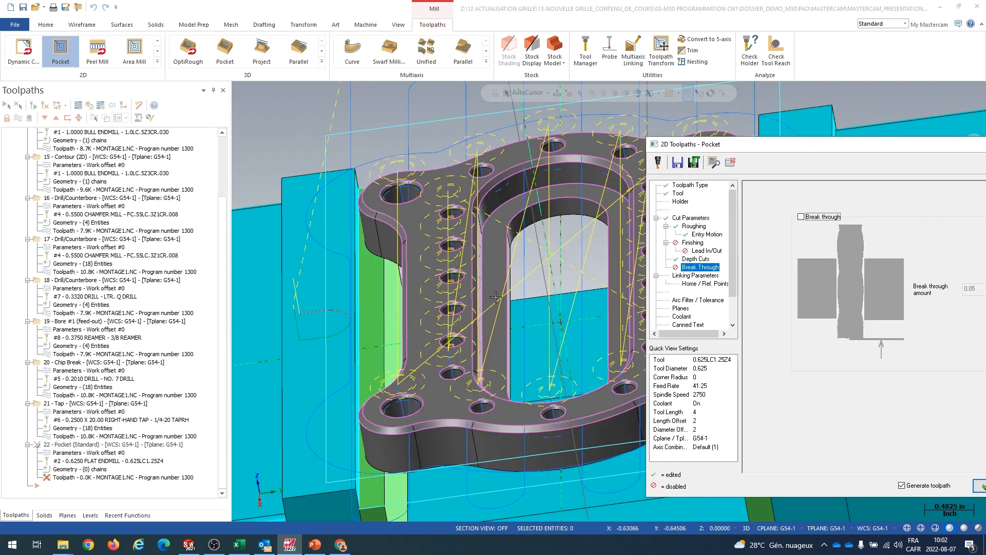
left_click_drag(807, 149, 689, 110)
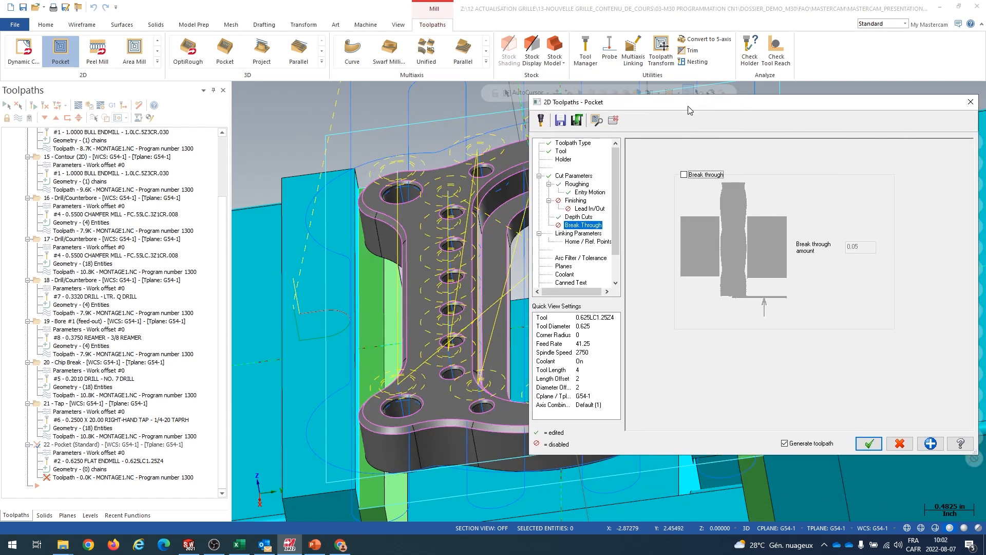
Set the pocket's absolute depth to 0.2 from the curved edge inside the central opening and generate the toolpath.
left_click(571, 235)
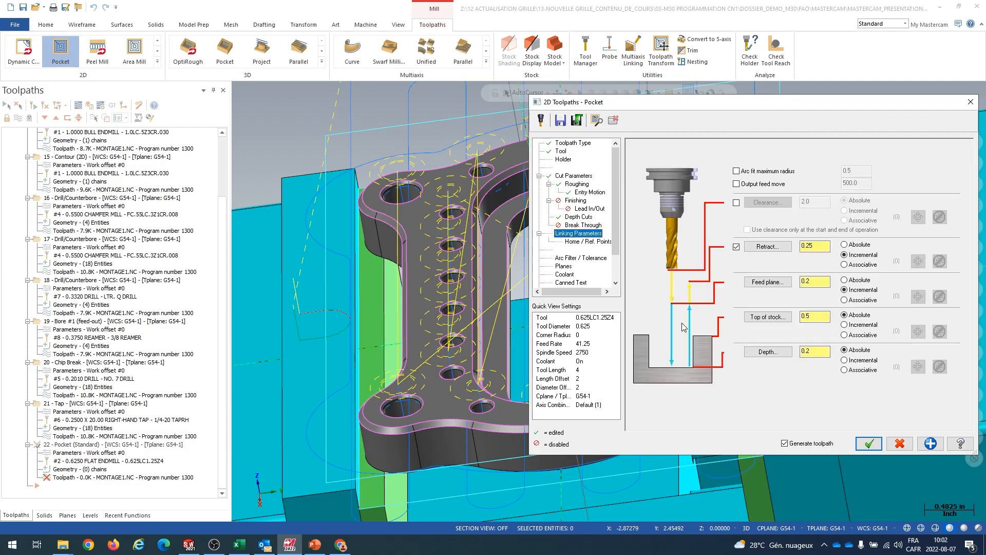
left_click(768, 353)
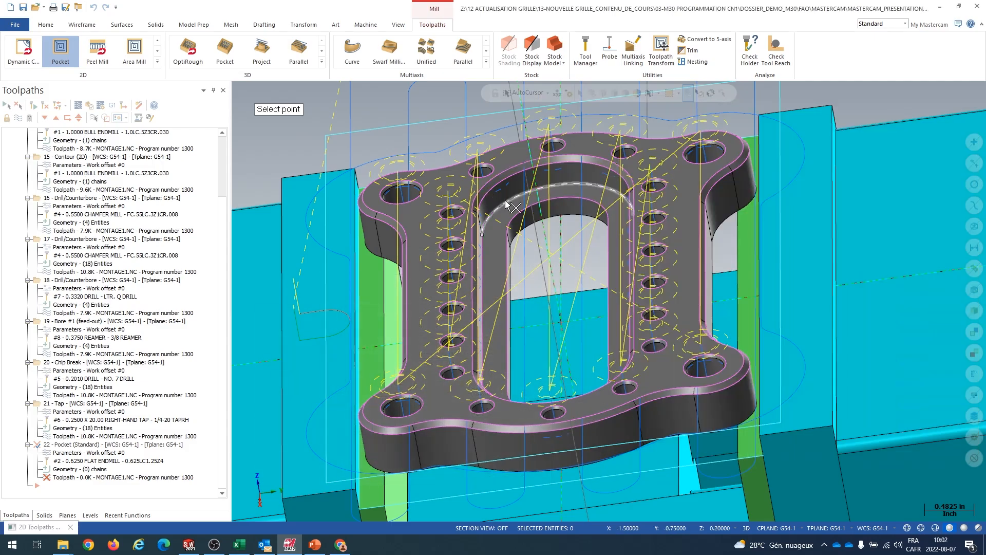
left_click(508, 202)
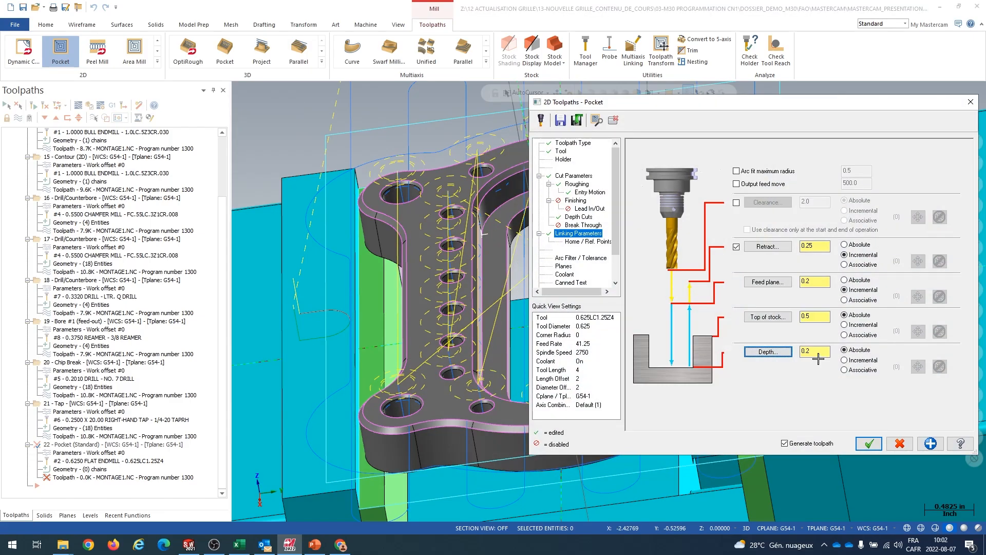
left_click(819, 354)
left_click(869, 443)
Examine the pocket toolpath, its ramp entry and passes inside the central opening from several angles.
middle_click_drag(659, 339, 727, 306)
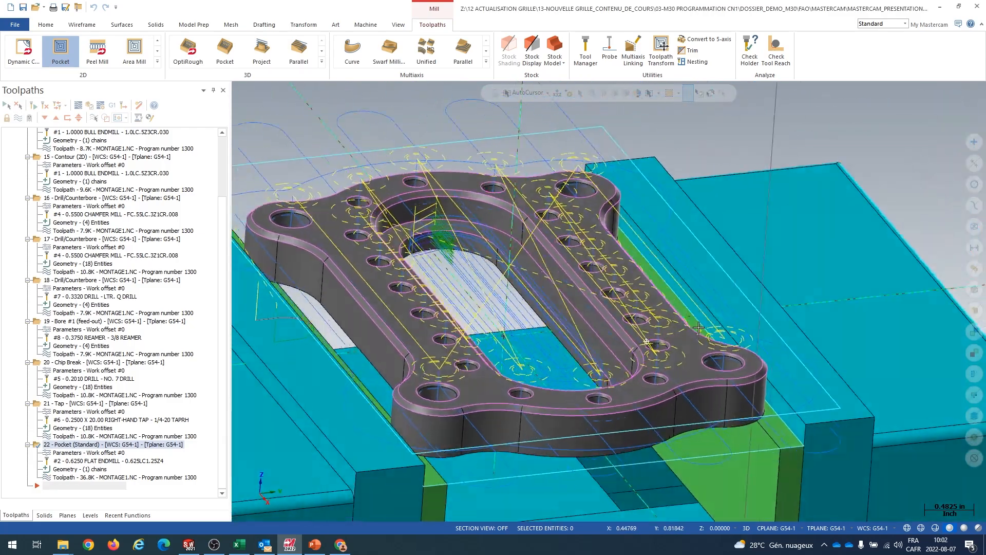
scroll(393, 228, "up", 5)
scroll(393, 228, "down", 5)
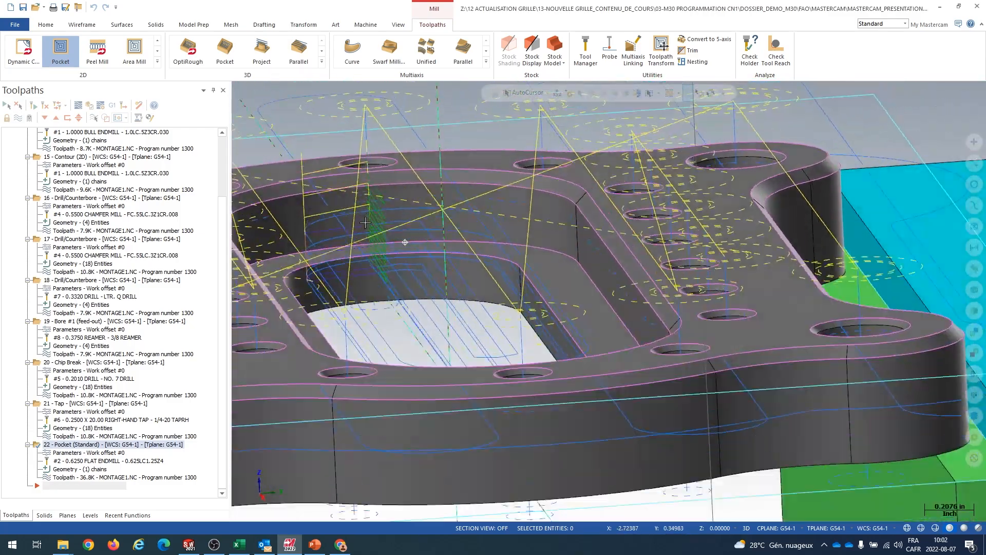
mouse_move(366, 222)
middle_mouse_down()
mouse_move(378, 209)
mouse_move(332, 237)
mouse_move(380, 263)
mouse_move(355, 261)
middle_mouse_up()
scroll(355, 261, "up", 6)
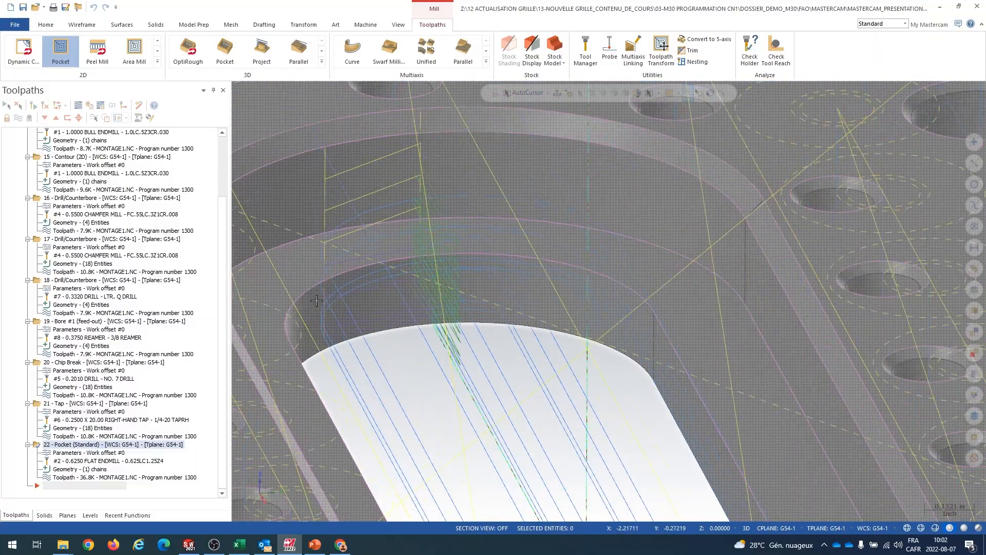
scroll(329, 333, "down", 7)
scroll(422, 112, "down", 3)
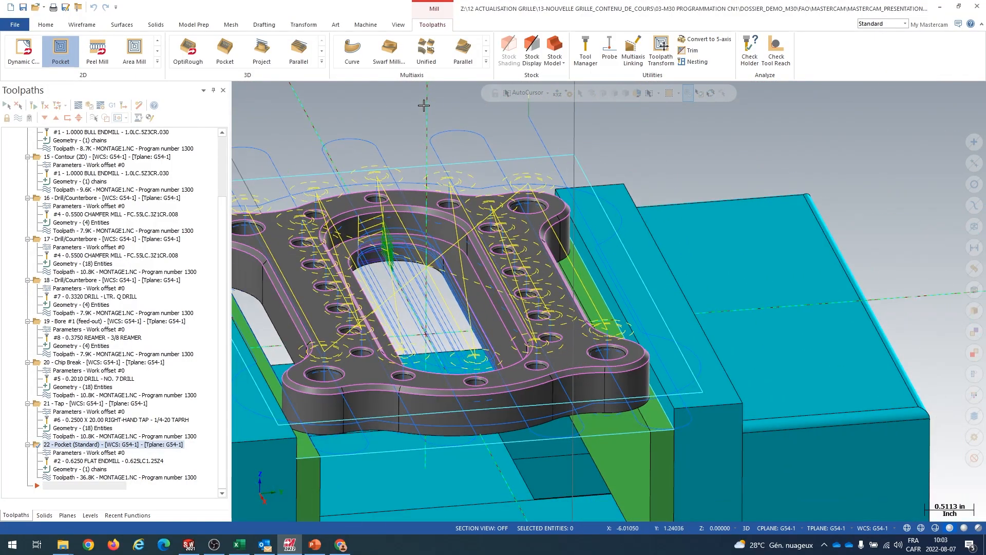
middle_click_drag(428, 173, 521, 394)
scroll(365, 285, "up", 2)
scroll(413, 285, "up", 2)
scroll(412, 285, "down", 3)
scroll(520, 357, "up", 2)
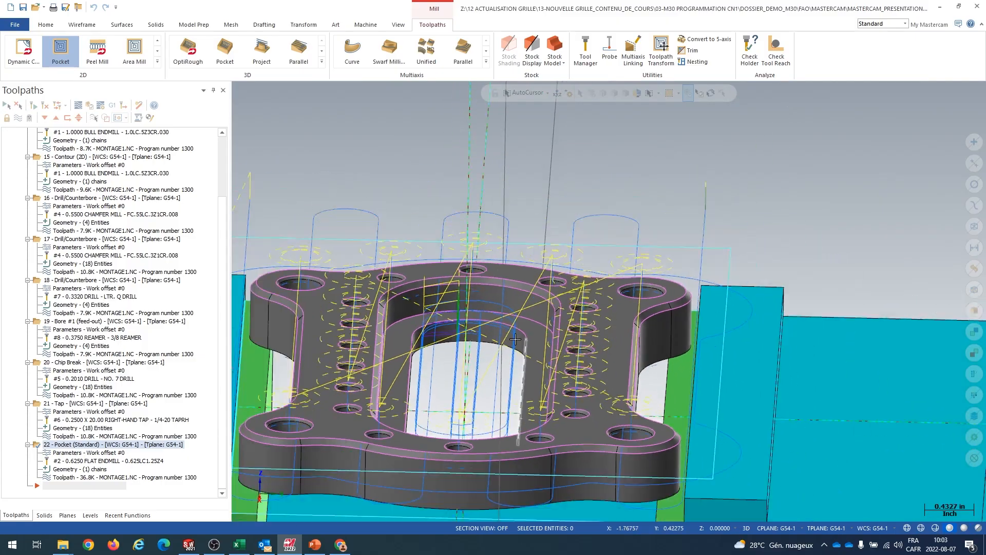
scroll(519, 352, "down", 3)
Change the pocket's roughing stepover, regenerate the operation and check the new passes in the central opening.
left_click(112, 456)
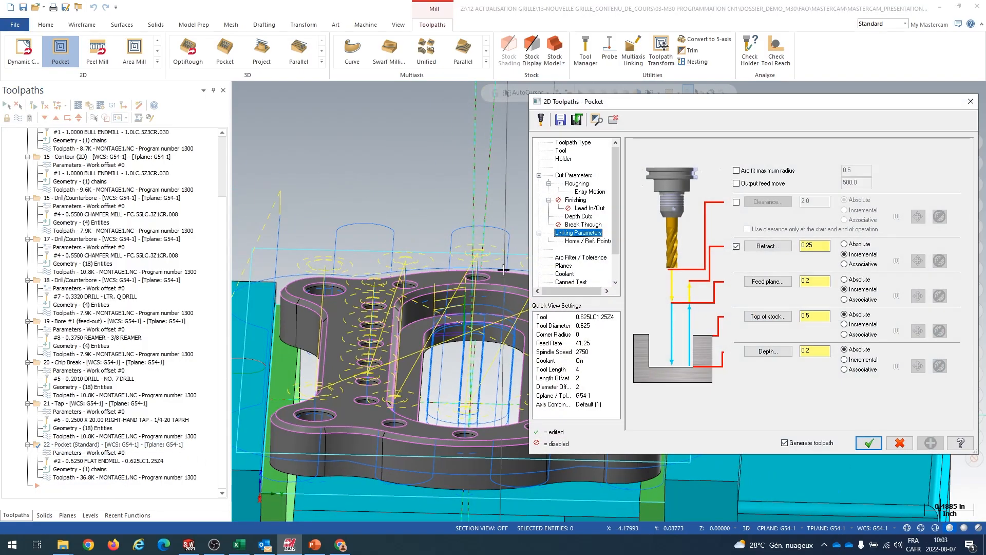
left_click(575, 175)
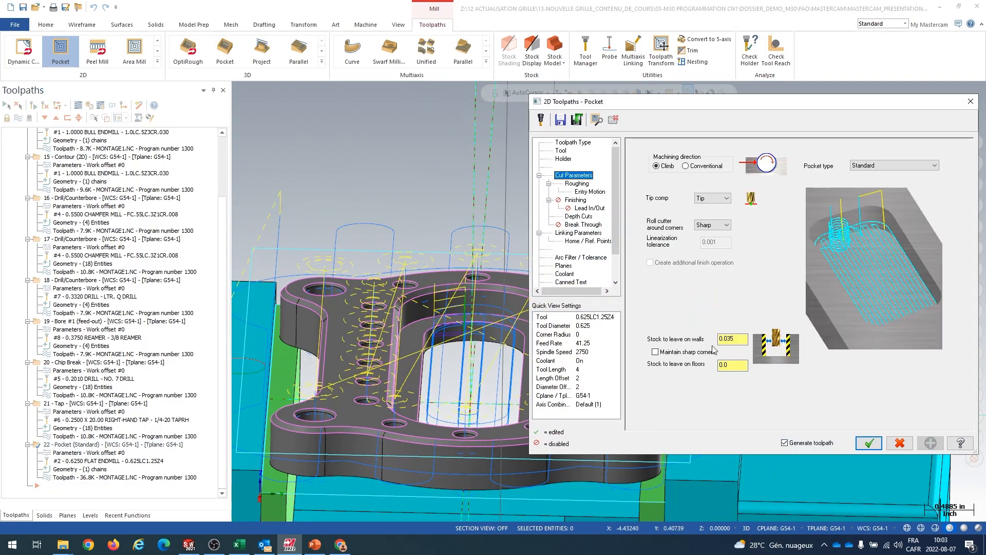
left_click(576, 183)
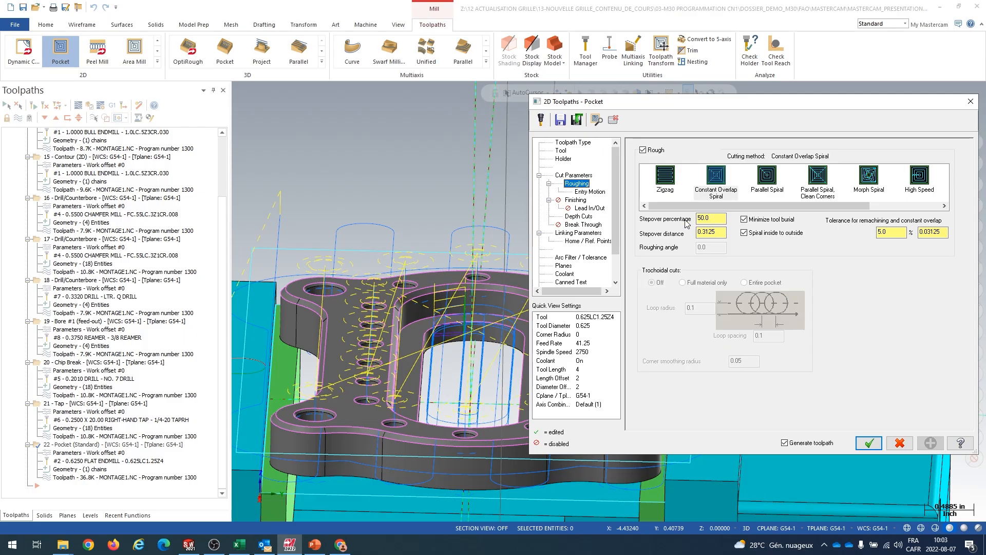
left_click_drag(714, 105, 578, 76)
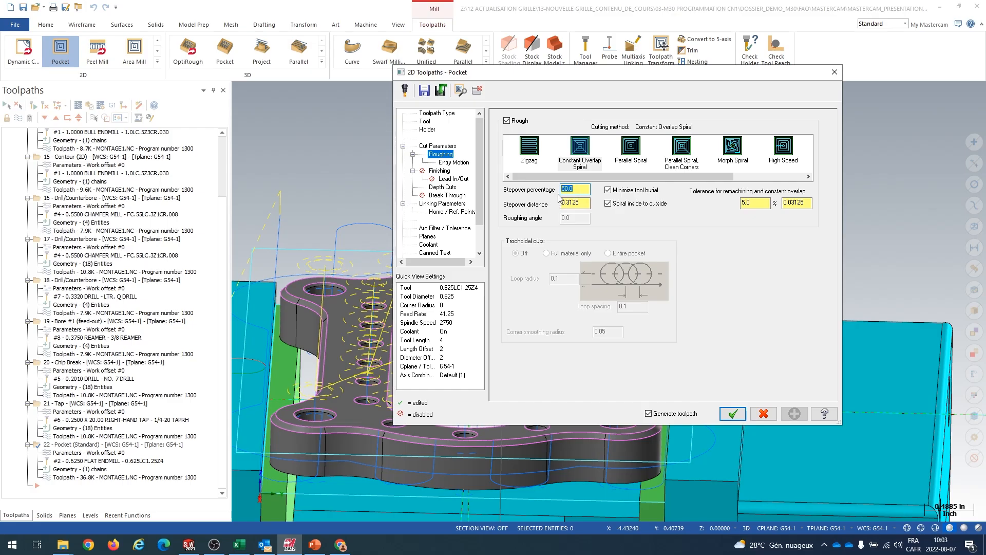
left_click(586, 206)
left_click(732, 413)
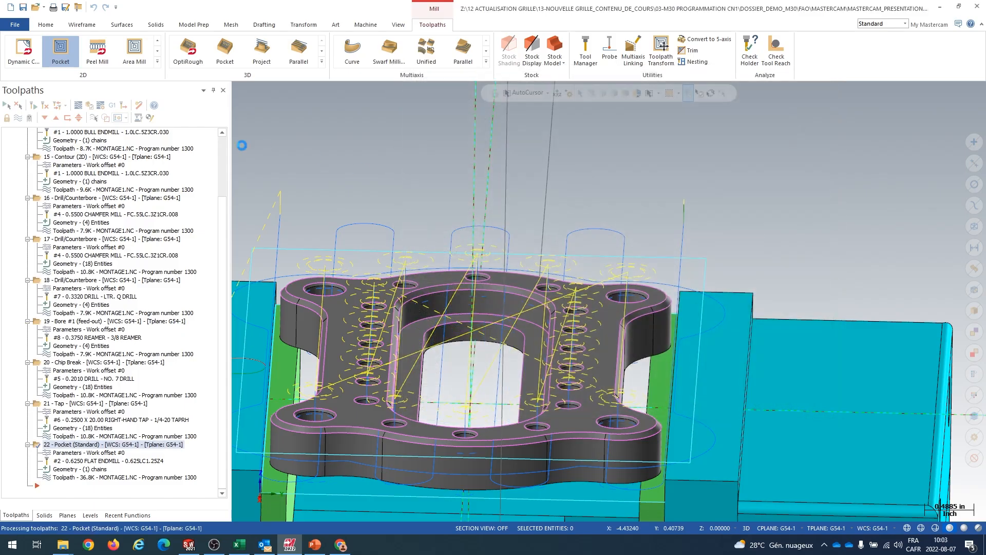
middle_click_drag(451, 341, 501, 388)
scroll(500, 380, "up", 3)
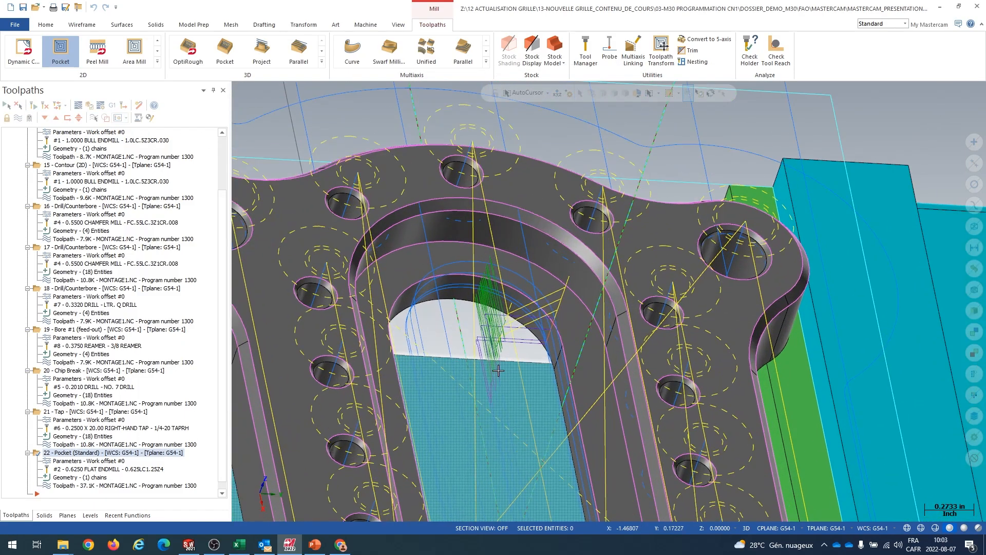
scroll(498, 370, "down", 4)
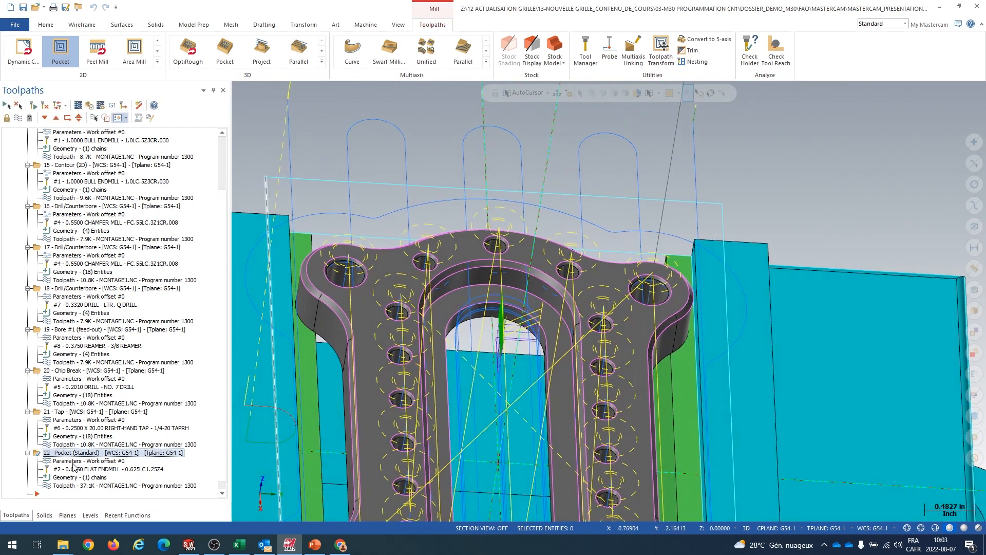
Set the first pocket's roughing stepover percentage to 50 and regenerate its toolpath.
left_click(74, 462)
left_click(579, 190)
left_click_drag(579, 189, 508, 194)
type("50")
key("Return")
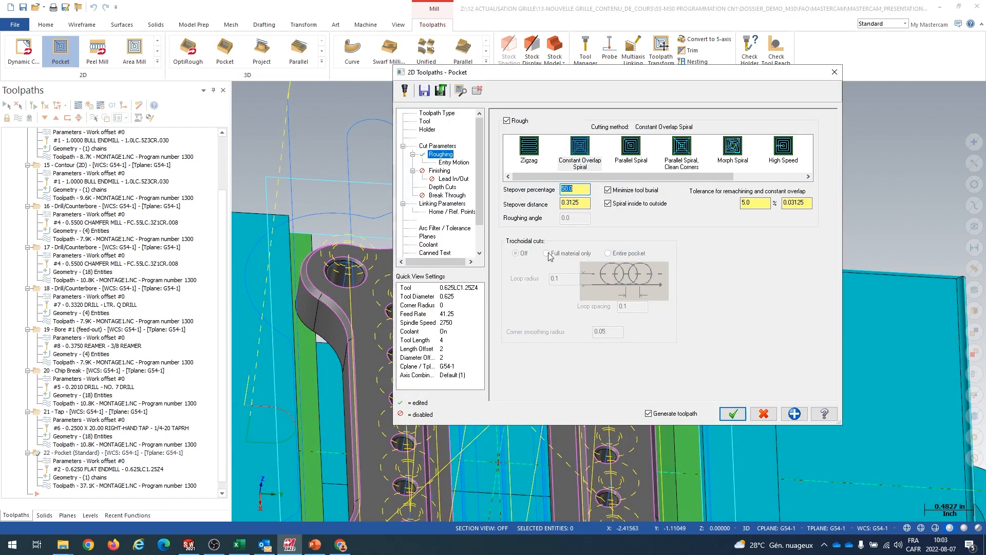
left_click(733, 414)
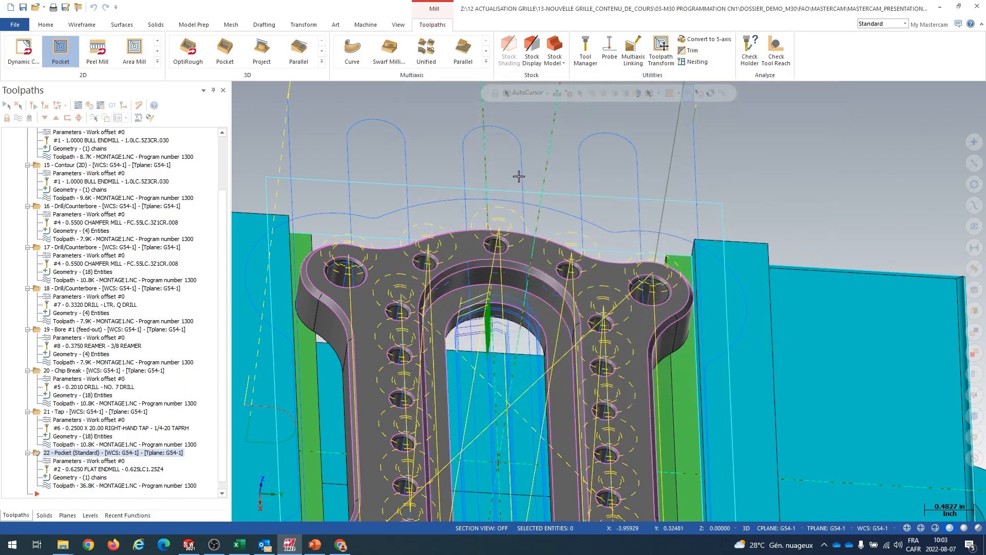
Start a second pocket toolpath and chain the edge loop of the inner through opening as its geometry.
scroll(494, 177, "down", 5)
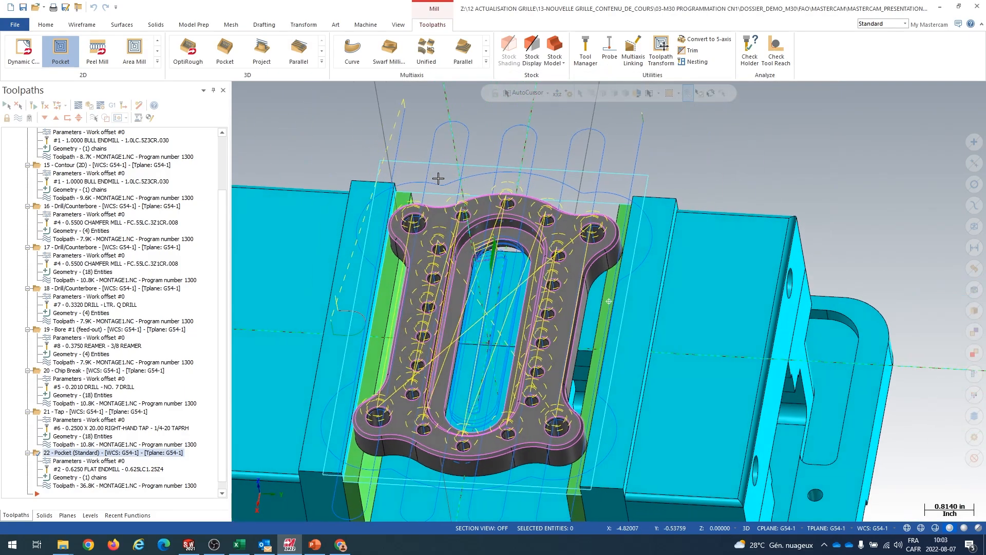
middle_click_drag(438, 179, 452, 143)
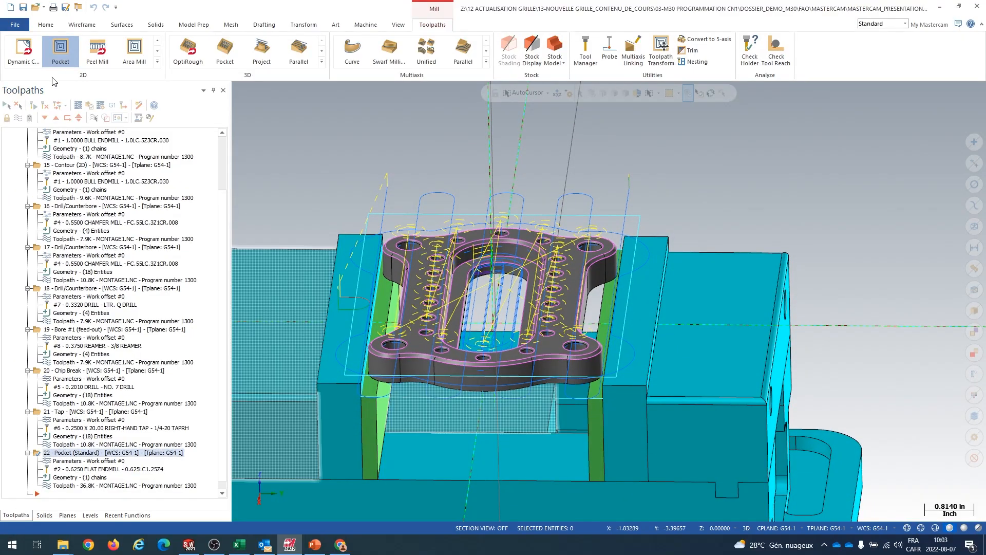
left_click(57, 58)
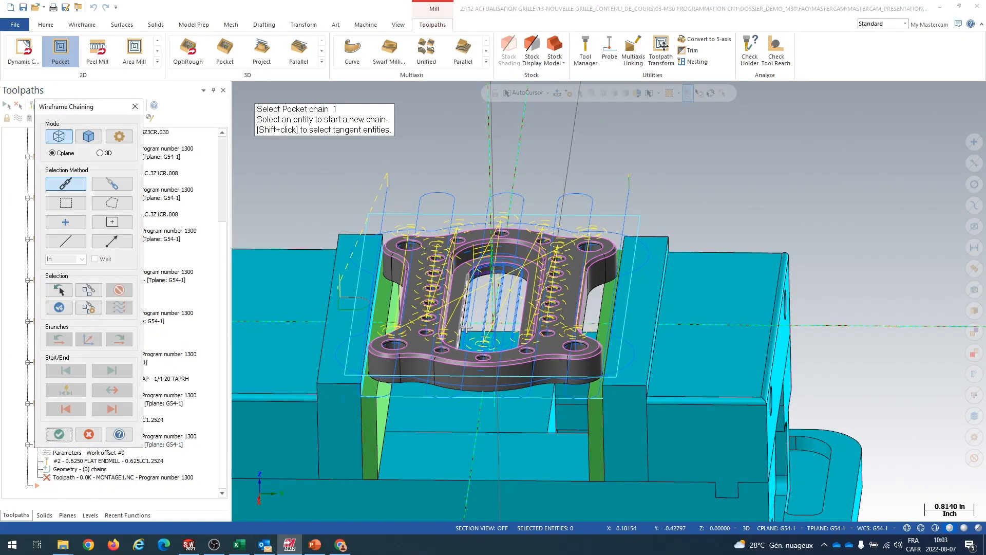
scroll(466, 328, "up", 4)
left_click(458, 312)
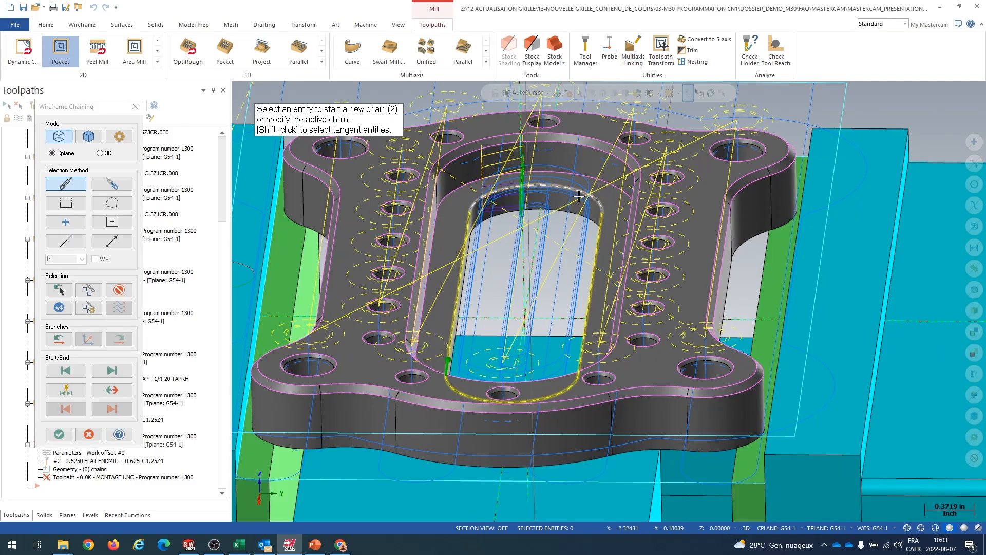
left_click(59, 434)
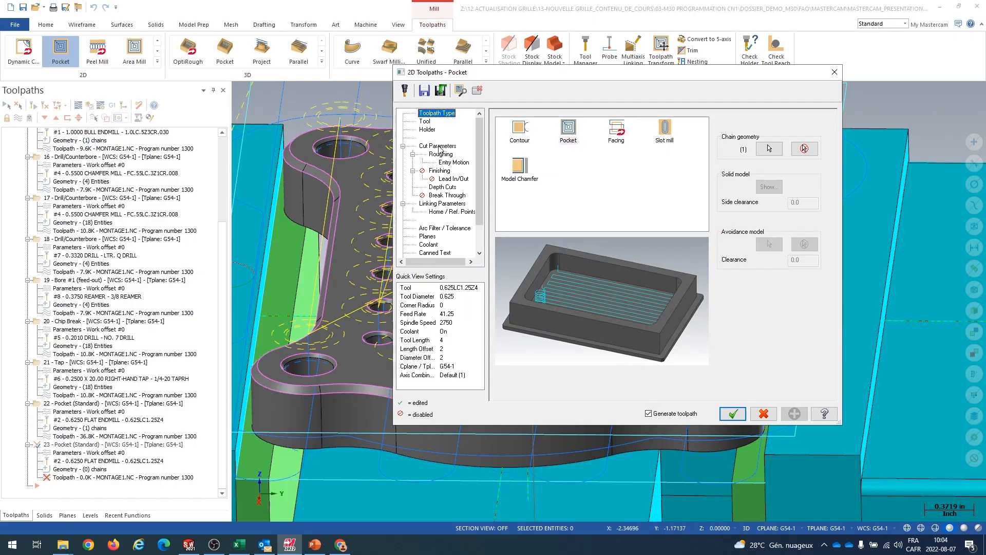
Set the second pocket's linking heights: depth 0, top of stock 0.2 from the inner step's edge, and an absolute retract.
left_click(453, 203)
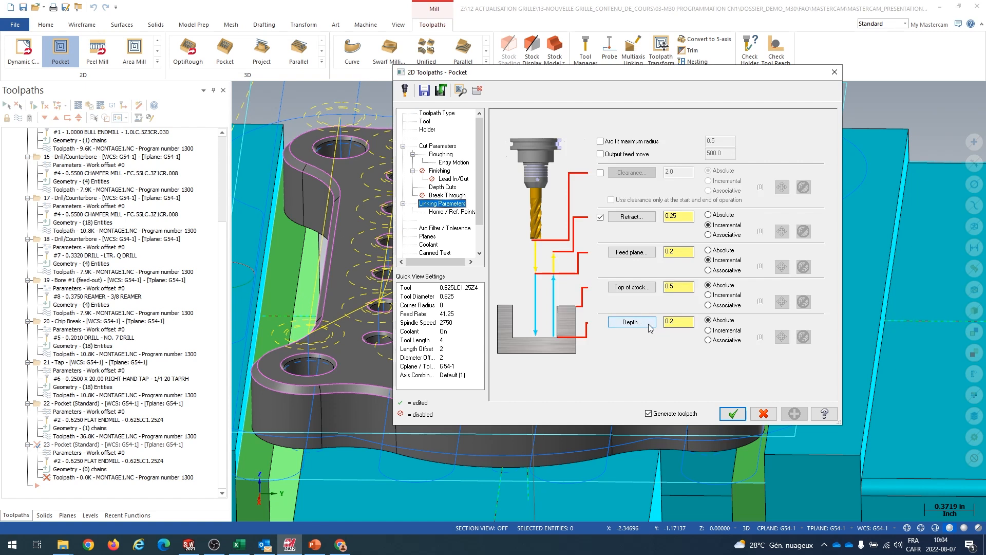
left_click_drag(682, 327, 637, 325)
type("0")
key("Return")
left_click(640, 291)
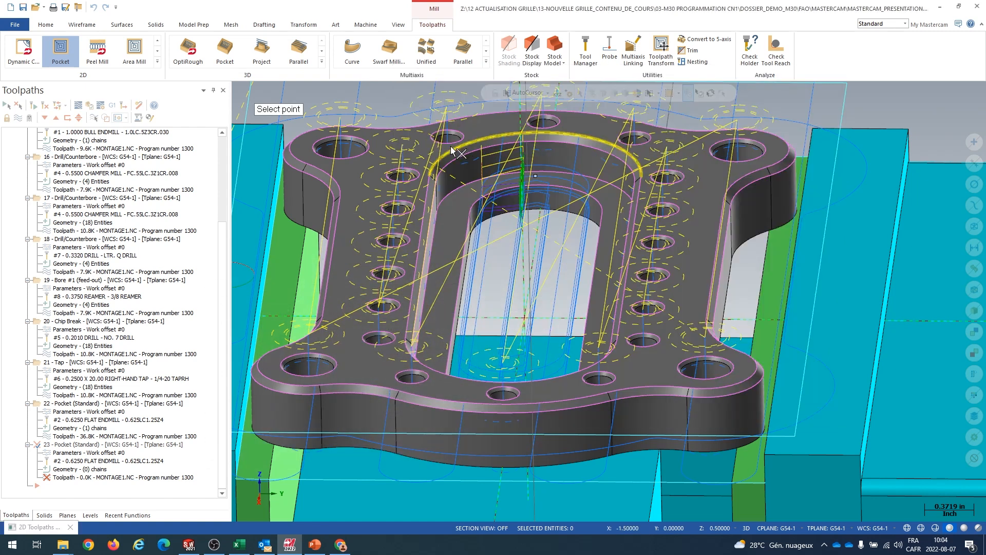
left_click(443, 199)
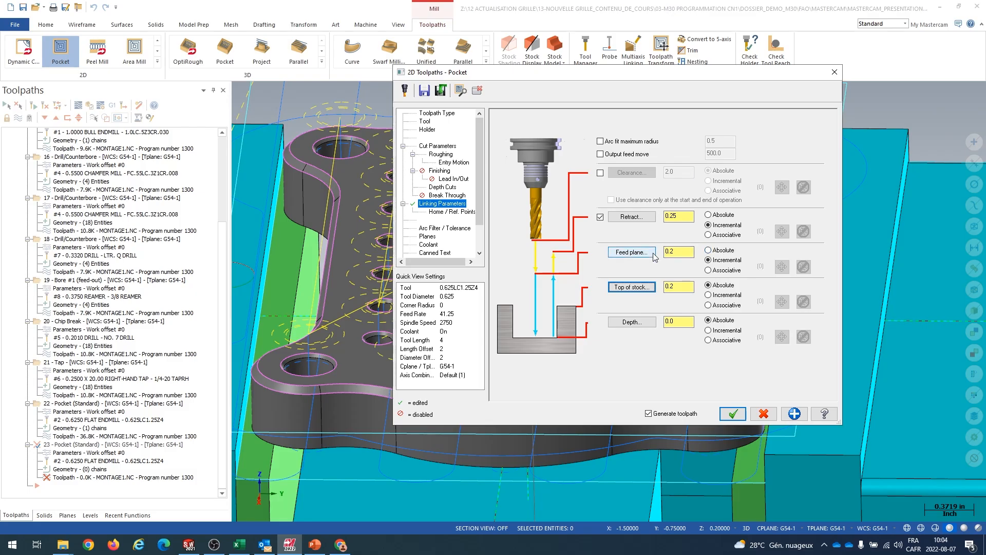
left_click(682, 252)
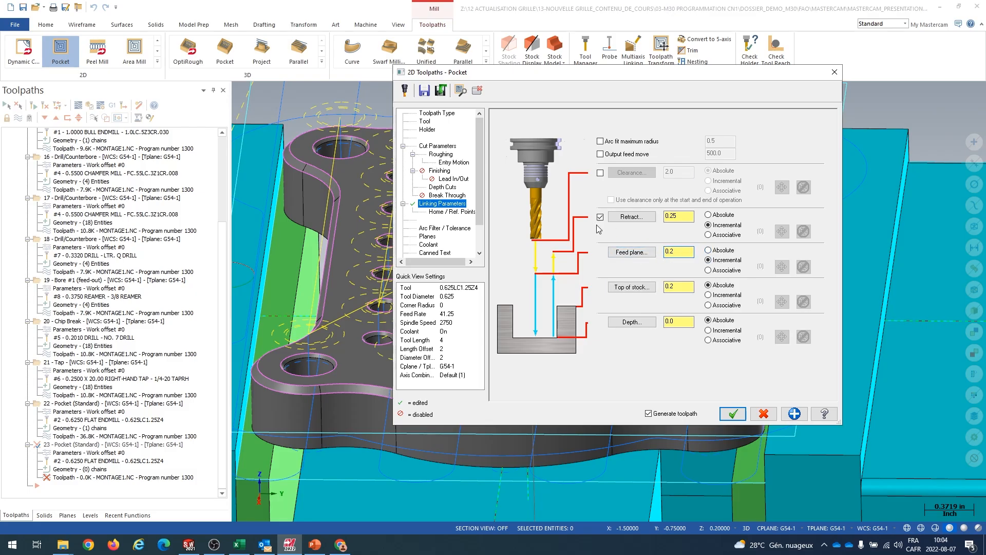
left_click(708, 215)
Enable break through with an amount of 0.05 for the second pocket and generate the toolpath.
left_click(449, 196)
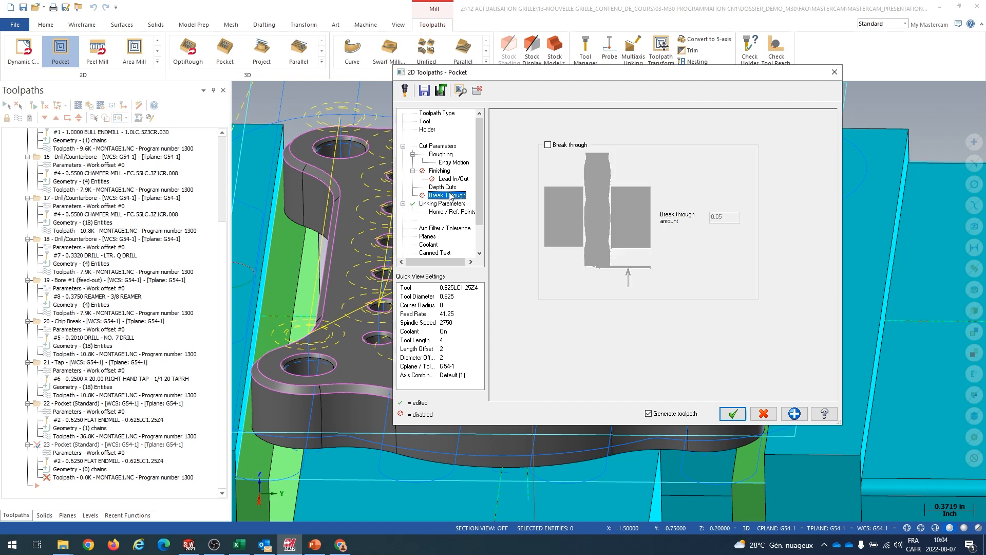
left_click(562, 146)
left_click(721, 217)
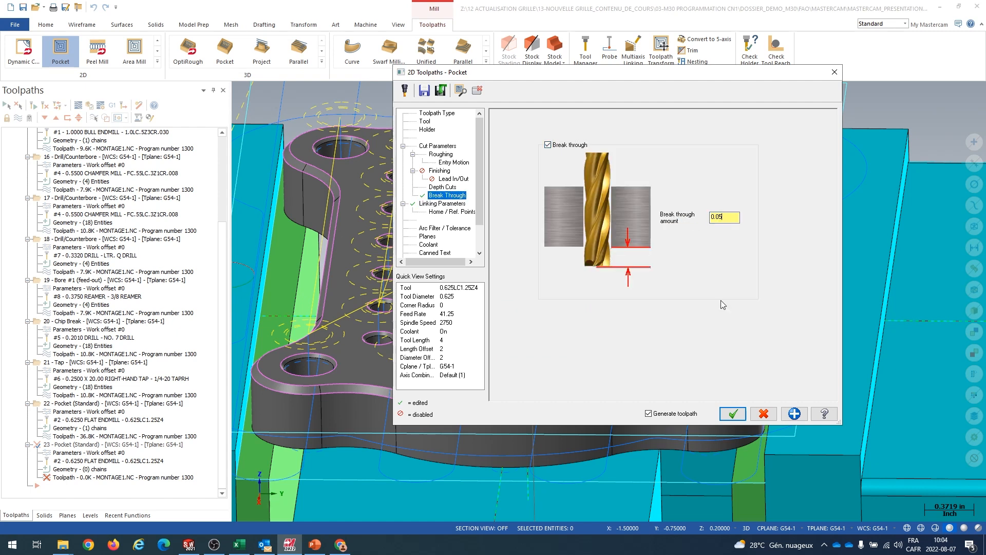
left_click_drag(610, 75, 736, 77)
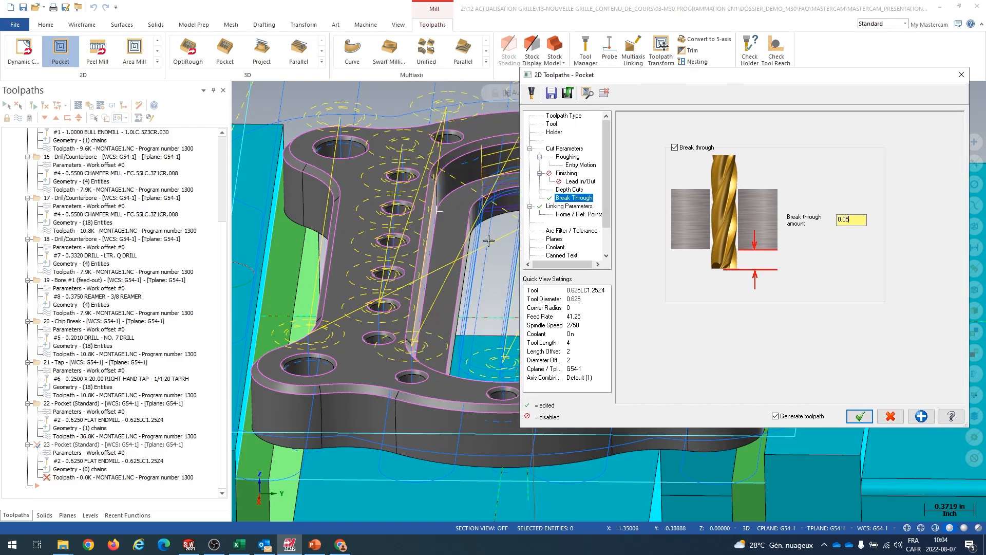
left_click(858, 416)
Inspect the passes below the part, change the second pocket's number of finish depth cuts and regenerate it.
scroll(506, 307, "up", 4)
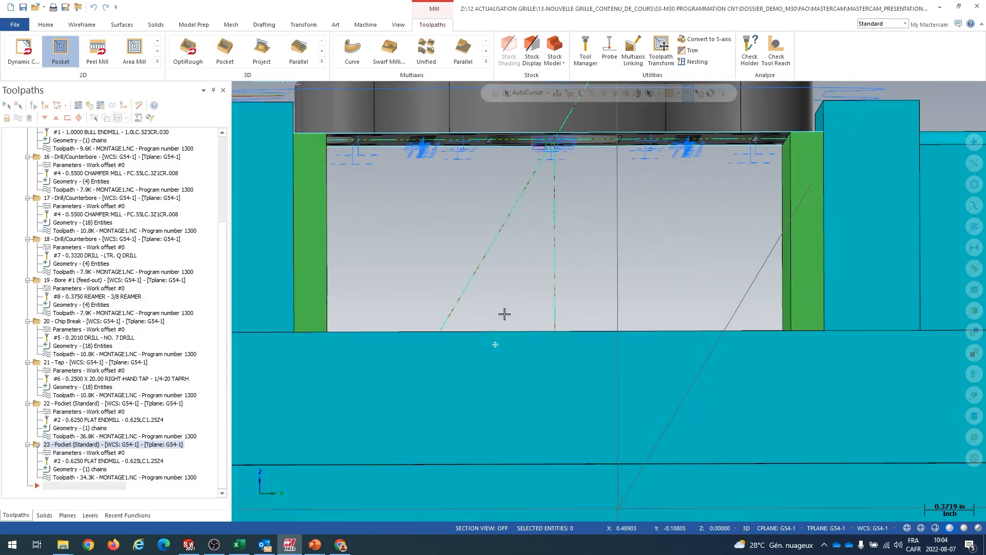
scroll(578, 146, "up", 2)
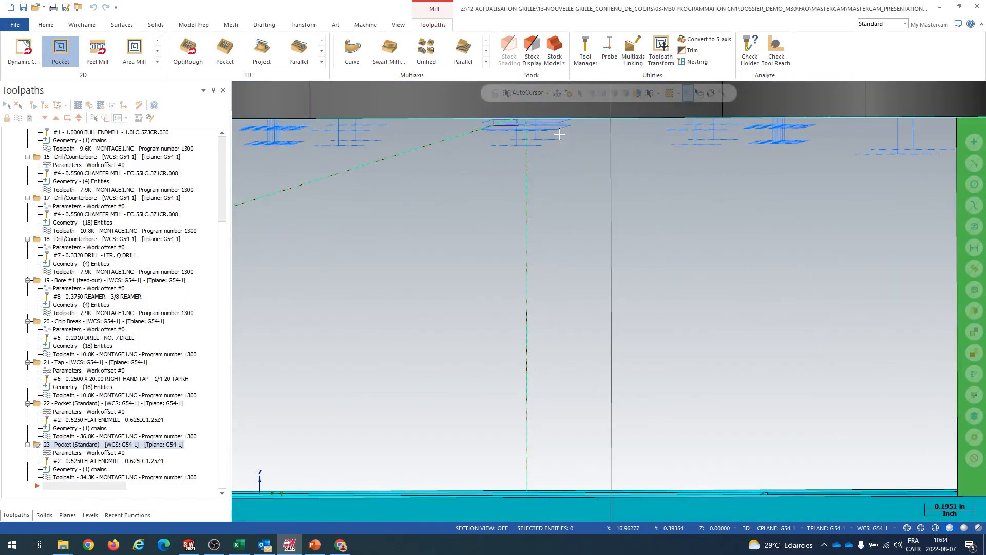
scroll(526, 298, "down", 3)
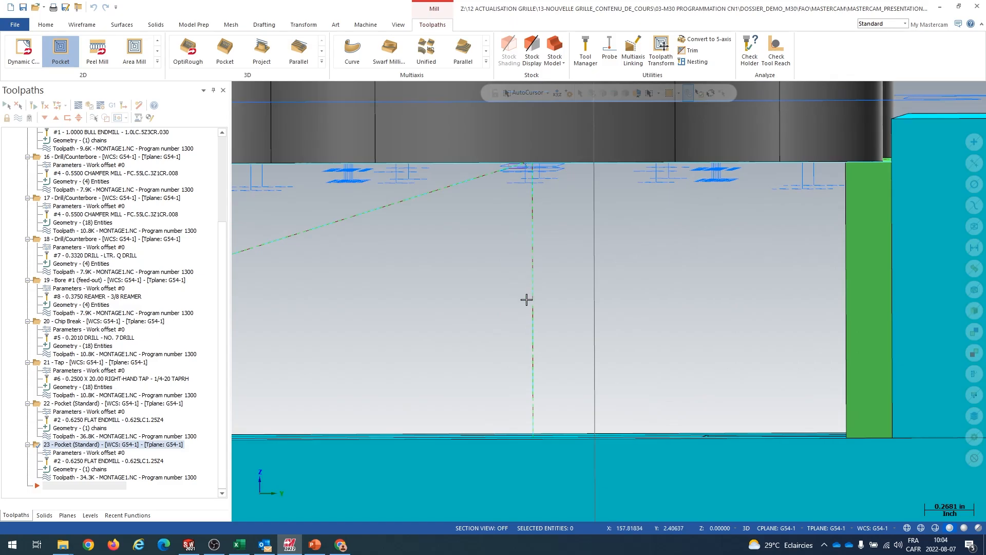
middle_click_drag(533, 300, 524, 297)
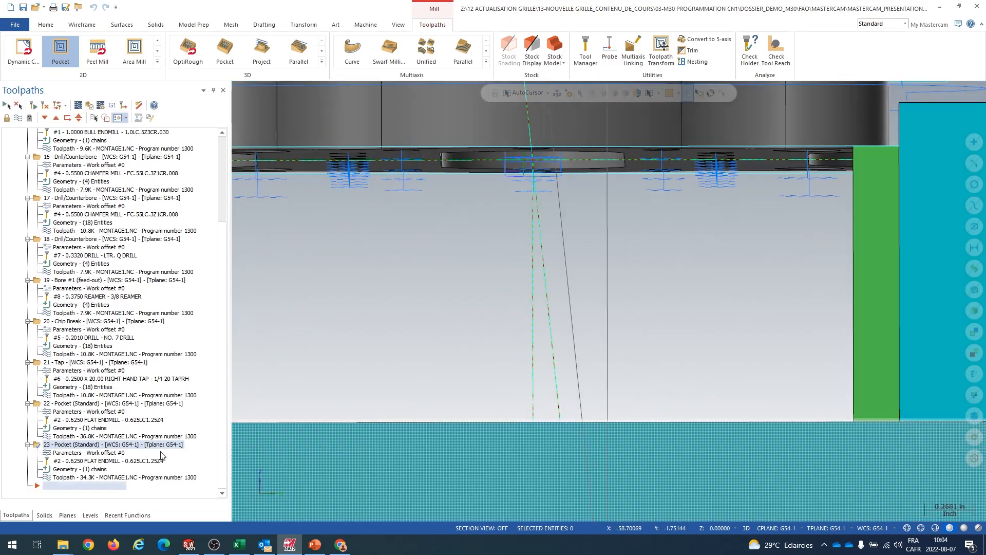
left_click(98, 453)
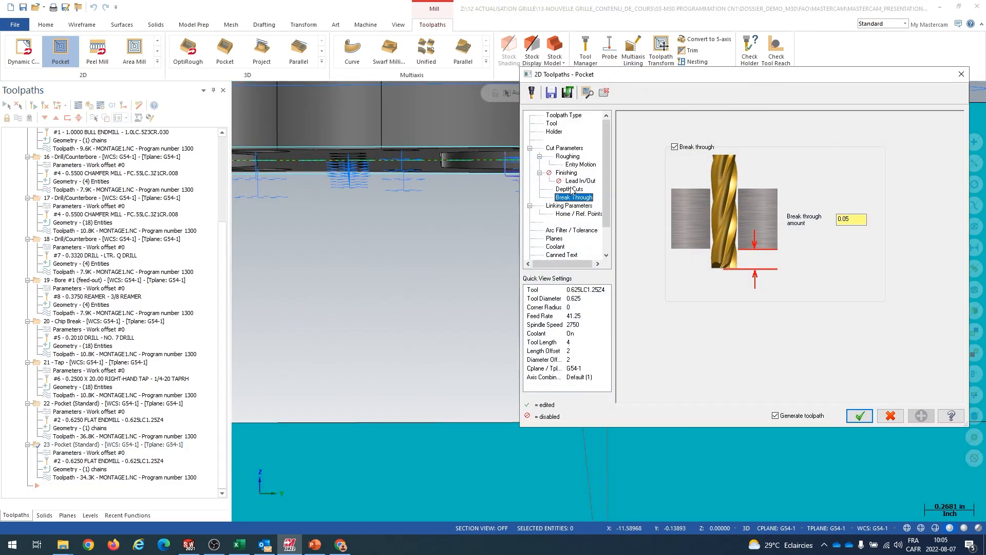
left_click(571, 189)
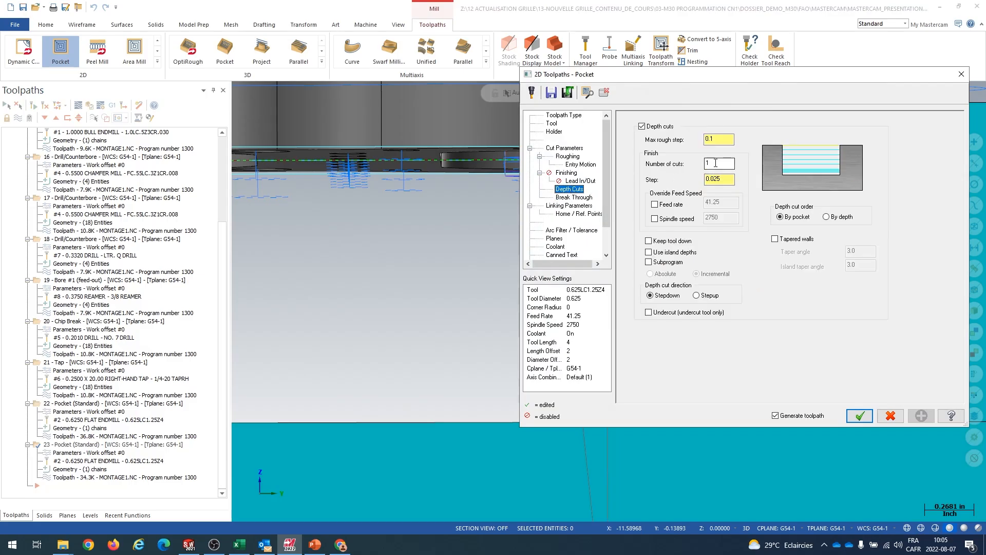
key("Return")
left_click(860, 416)
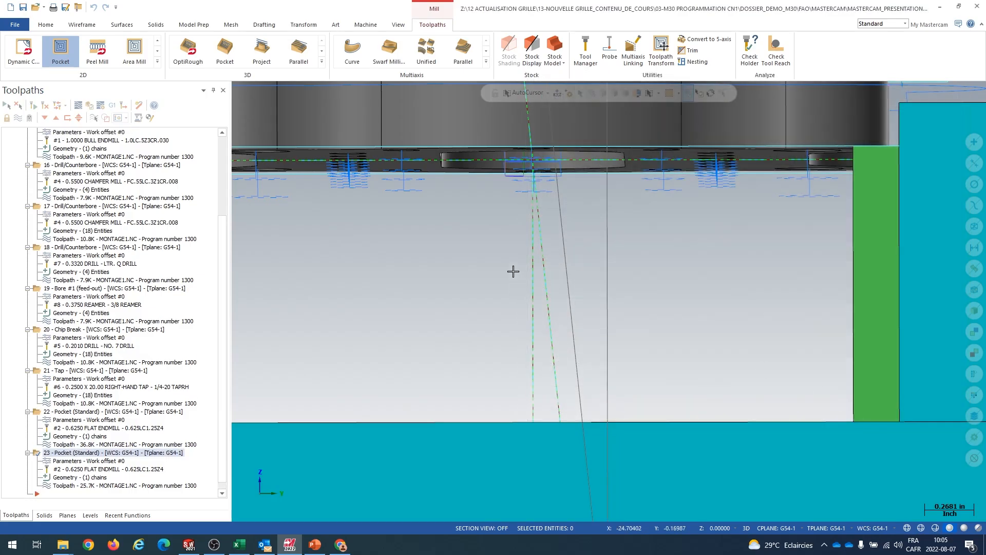
Examine the regenerated pocket passes and the part's underside from several angles.
scroll(513, 273, "down", 6)
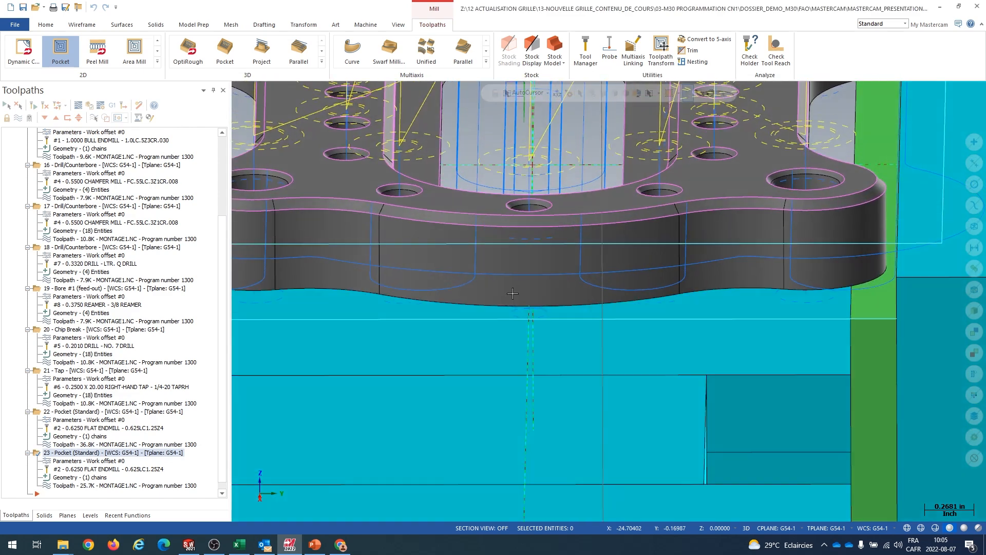
mouse_move(513, 293)
middle_mouse_down()
mouse_move(520, 347)
mouse_move(532, 349)
mouse_move(578, 305)
mouse_move(568, 350)
mouse_move(550, 340)
middle_mouse_up()
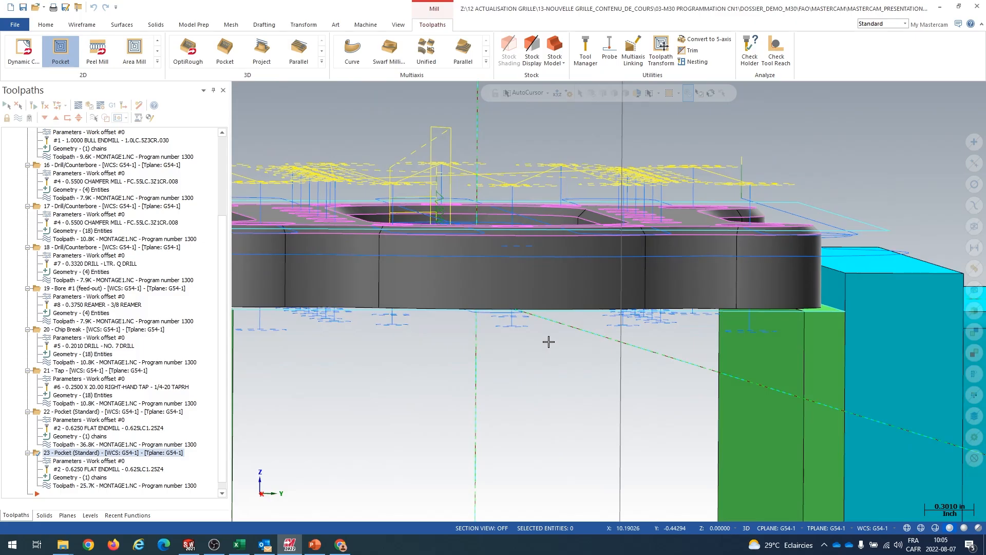
middle_click_drag(549, 341, 524, 389)
scroll(524, 389, "up", 2)
scroll(525, 390, "down", 5)
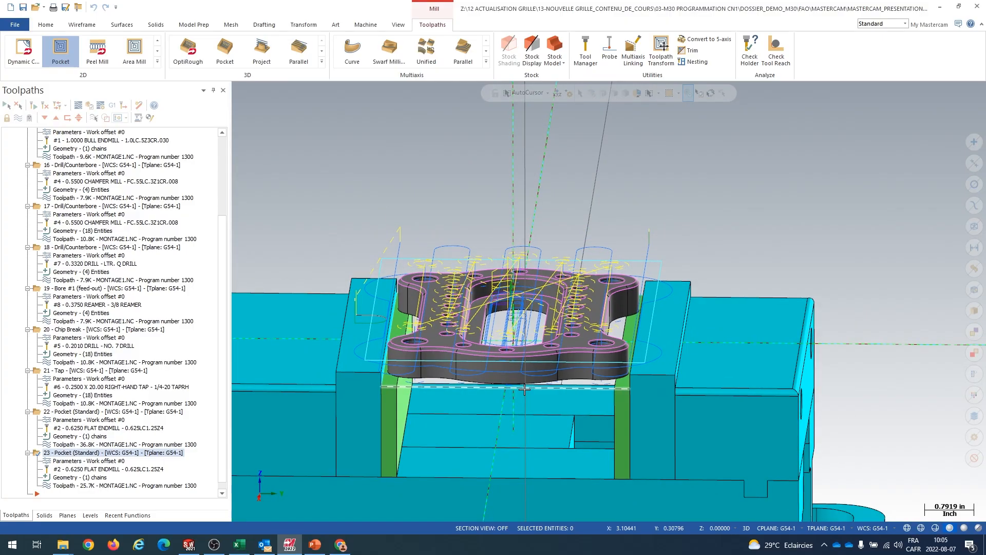
scroll(525, 390, "up", 1)
Select all operations of the OP10_DEMO group and run their material-removal verification in Mastercam Simulator.
scroll(78, 363, "up", 5)
left_click(39, 181)
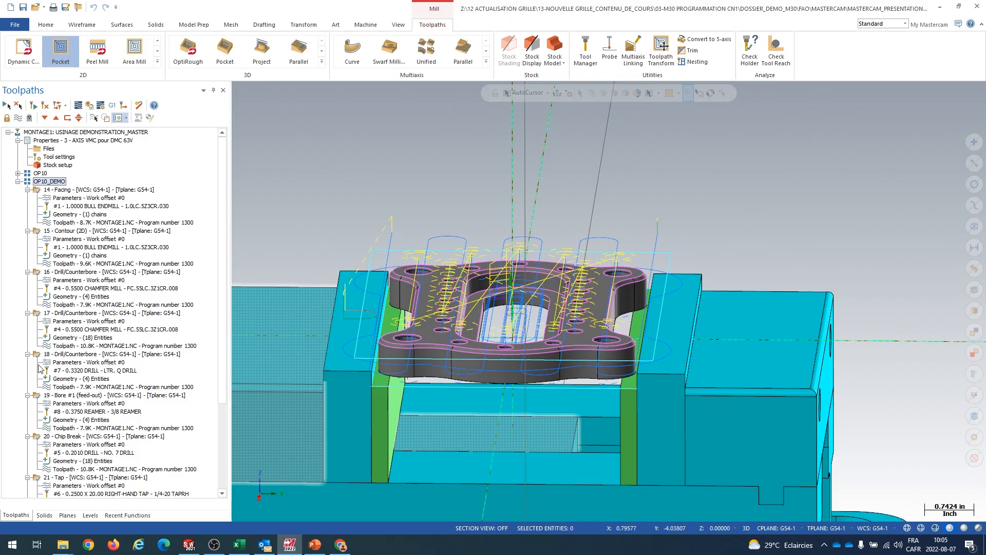
left_click(89, 106)
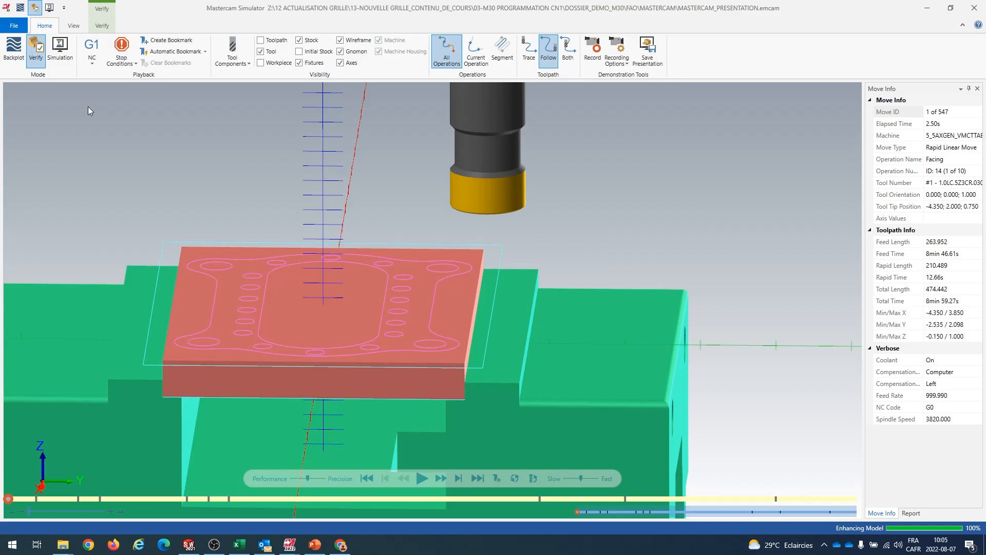
middle_click_drag(322, 408, 319, 392)
left_click(422, 477)
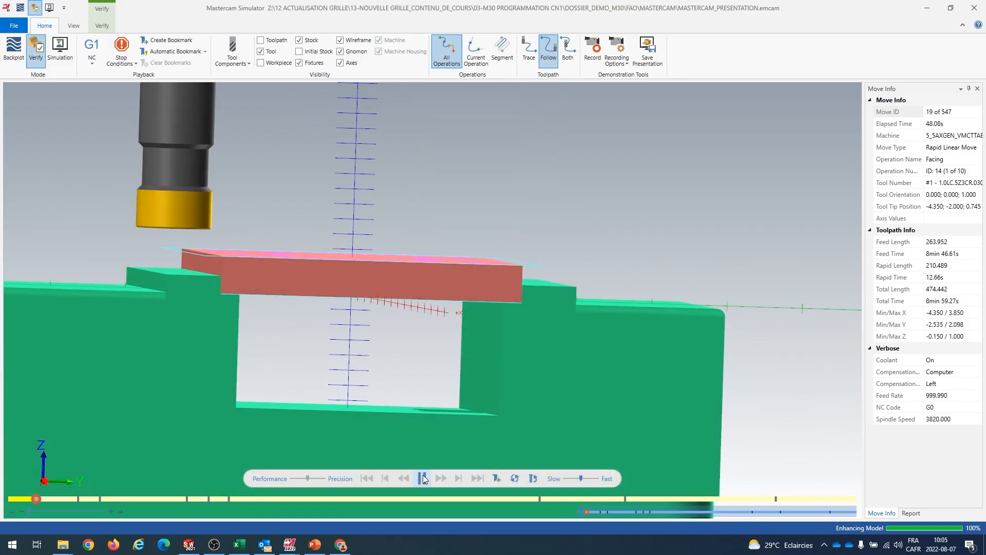
Examine the simulated part up close from several angles, checking the central opening, drilled holes, chamfers and outer contour.
middle_click_drag(677, 223, 616, 292)
scroll(561, 310, "up", 5)
scroll(555, 312, "down", 8)
scroll(530, 183, "up", 10)
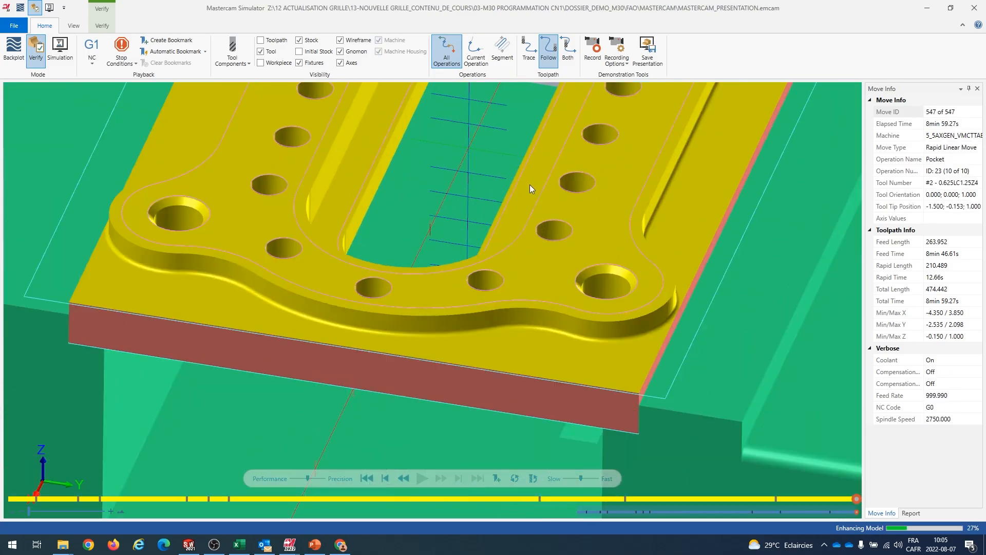
scroll(525, 226, "up", 10)
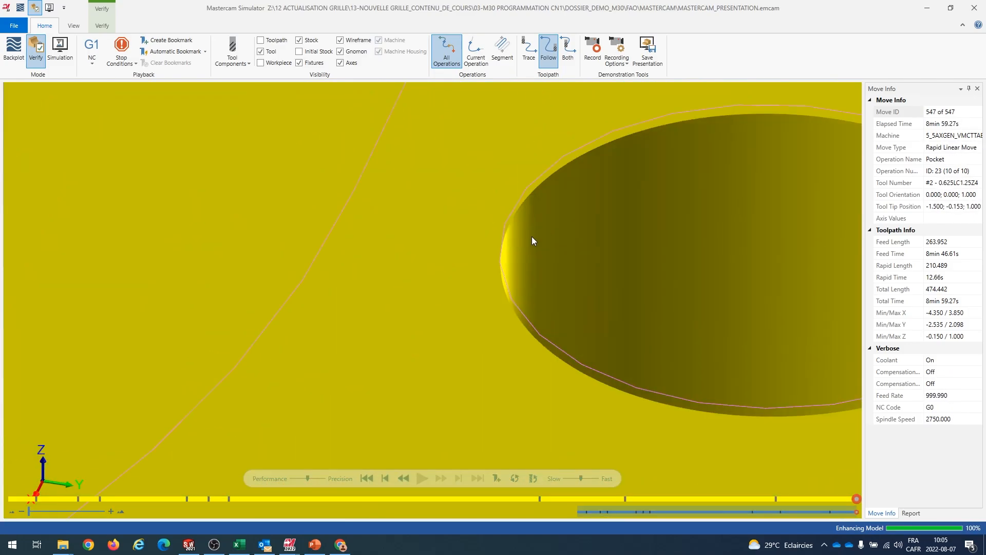
scroll(498, 273, "up", 4)
scroll(517, 282, "down", 12)
scroll(517, 281, "up", 6)
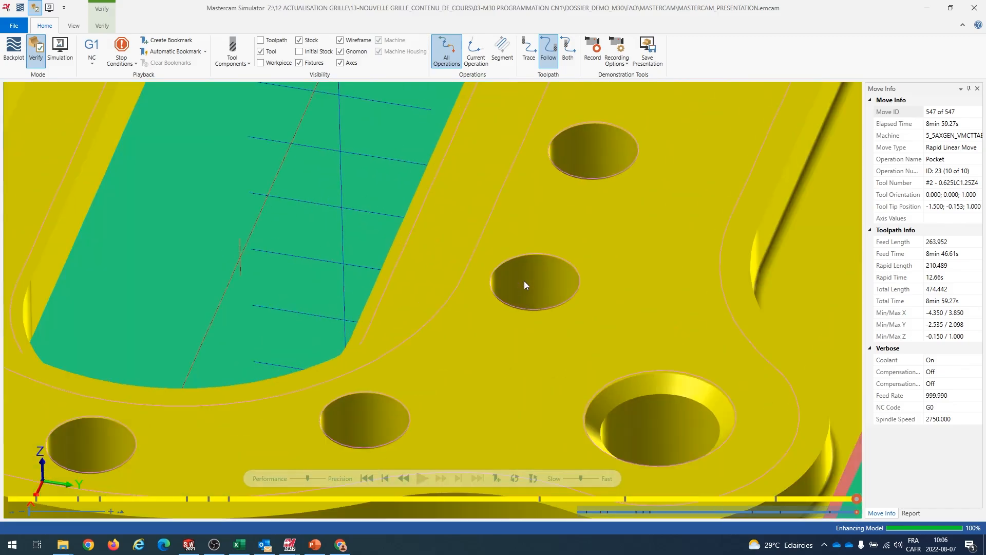
scroll(524, 282, "up", 5)
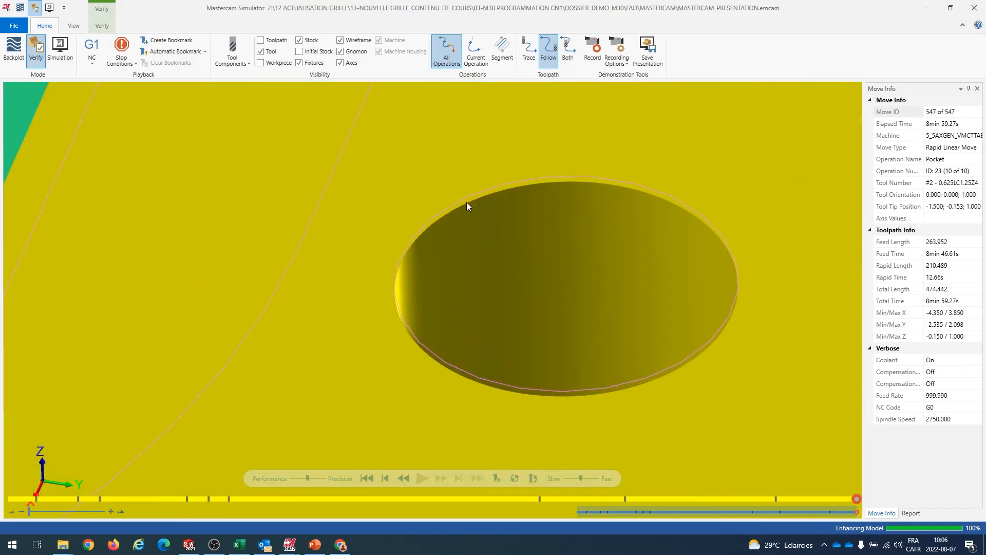
scroll(464, 225, "down", 8)
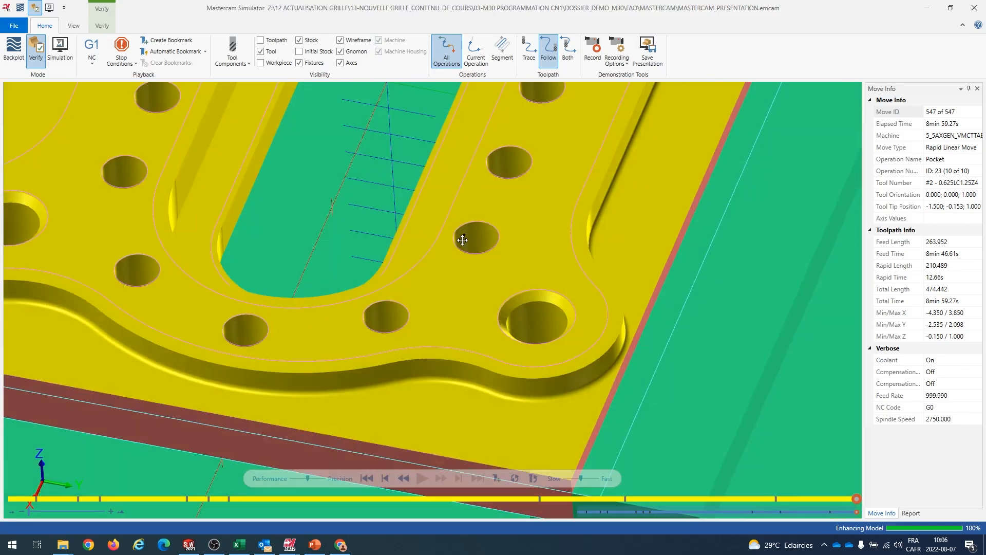
middle_click_drag(463, 240, 470, 279)
scroll(470, 258, "up", 5)
scroll(472, 276, "down", 5)
scroll(489, 270, "up", 5)
scroll(393, 285, "up", 5)
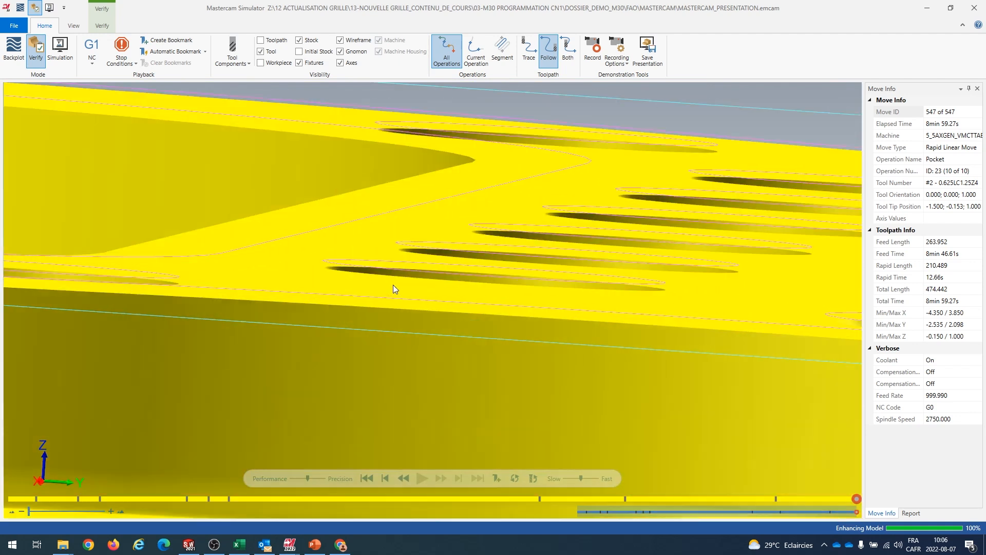
scroll(319, 272, "up", 3)
scroll(335, 257, "down", 10)
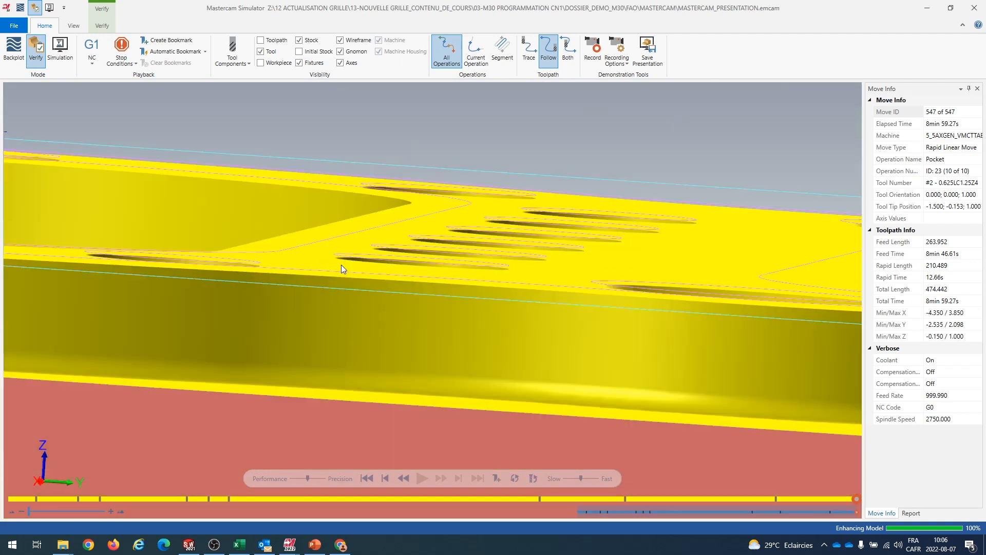
middle_click_drag(341, 263, 341, 295)
scroll(356, 304, "up", 5)
scroll(354, 304, "down", 10)
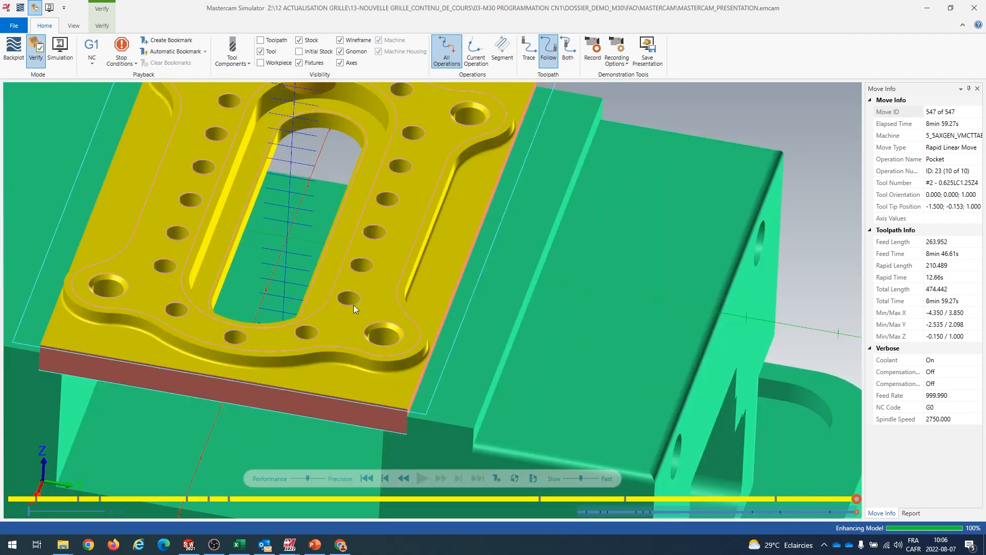
Inspect the simulated central opening and surrounding holes from near-top views, and close the simulation.
scroll(333, 297, "up", 8)
scroll(331, 301, "down", 10)
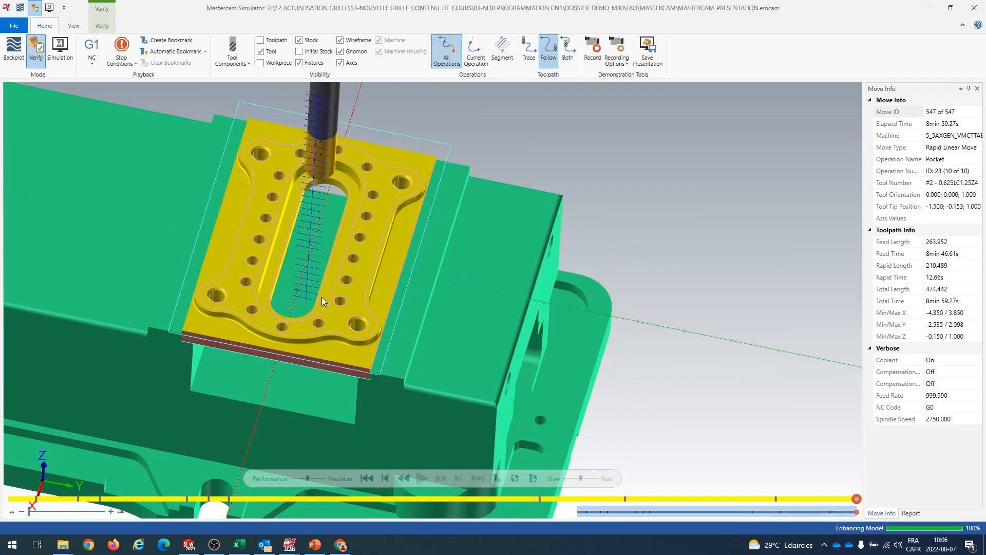
scroll(319, 303, "up", 3)
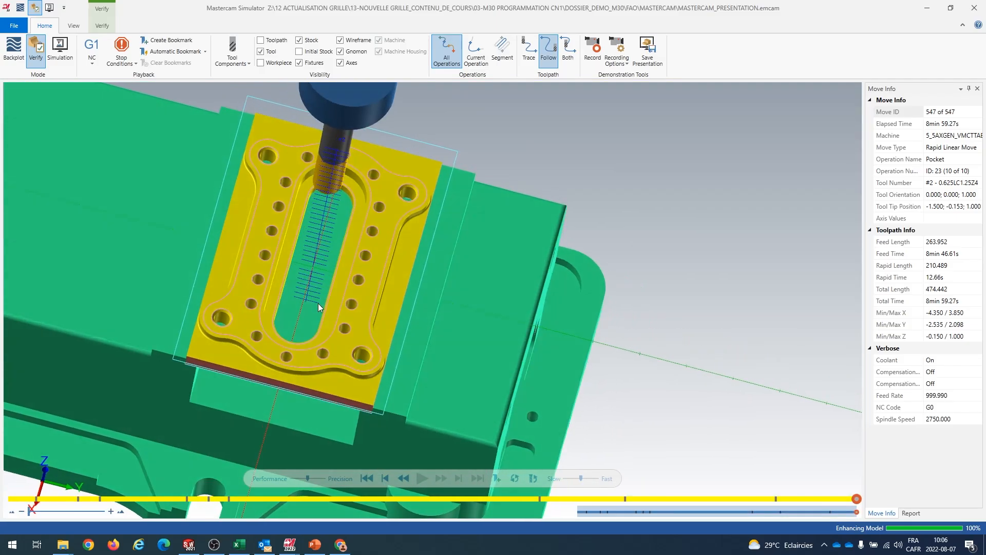
scroll(319, 308, "up", 1)
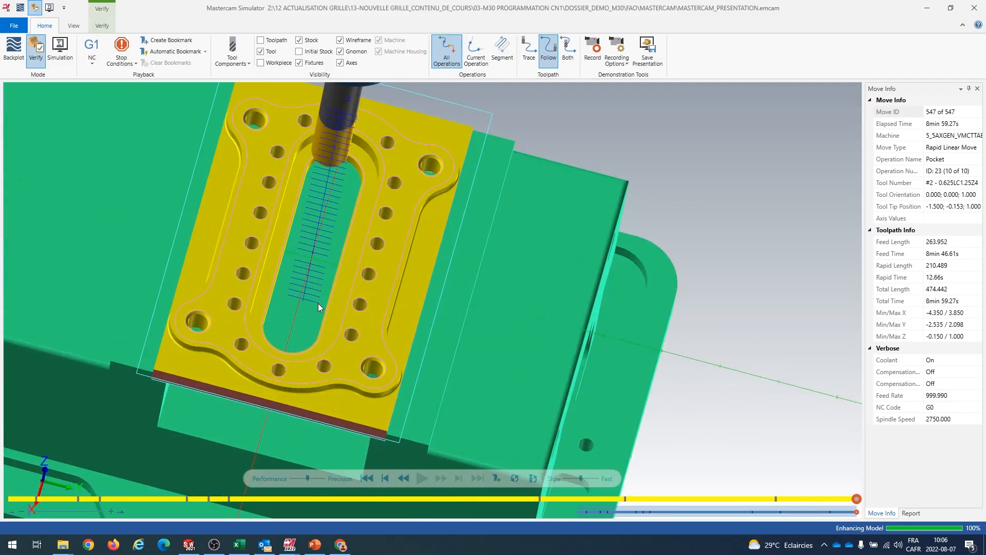
left_click(970, 13)
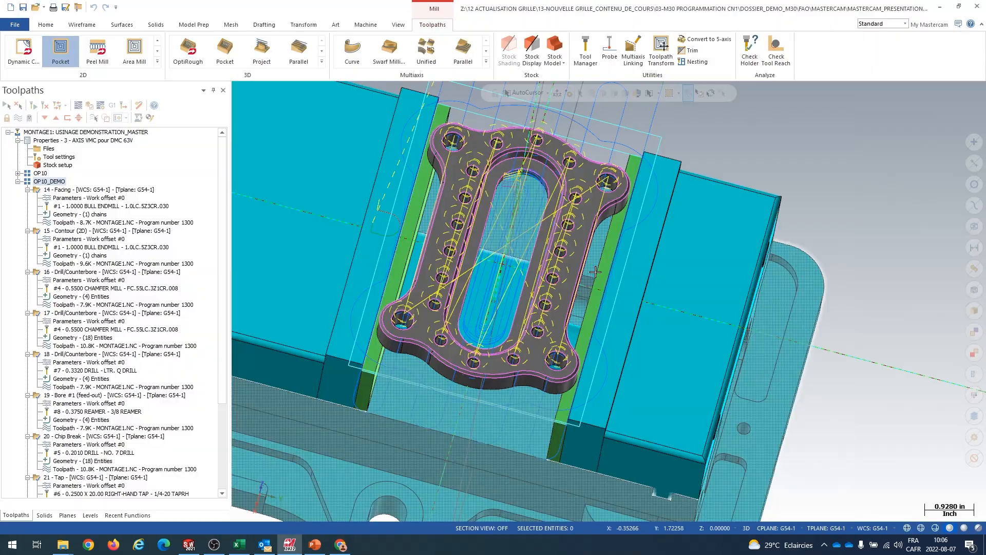
Examine the part's stepped central opening and its pocket toolpaths up close from several angles.
scroll(573, 271, "up", 4)
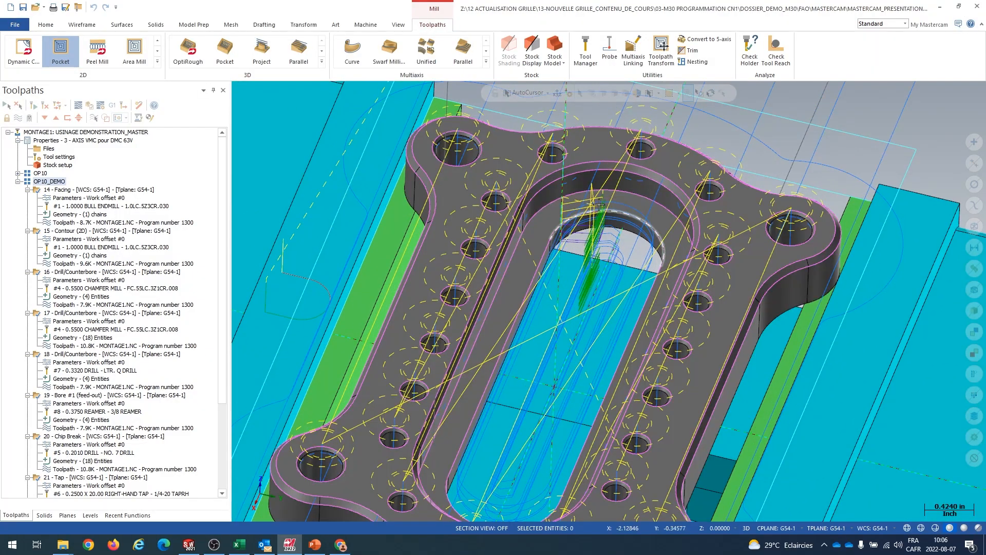
mouse_move(647, 299)
middle_mouse_down()
mouse_move(632, 282)
mouse_move(545, 272)
middle_mouse_up()
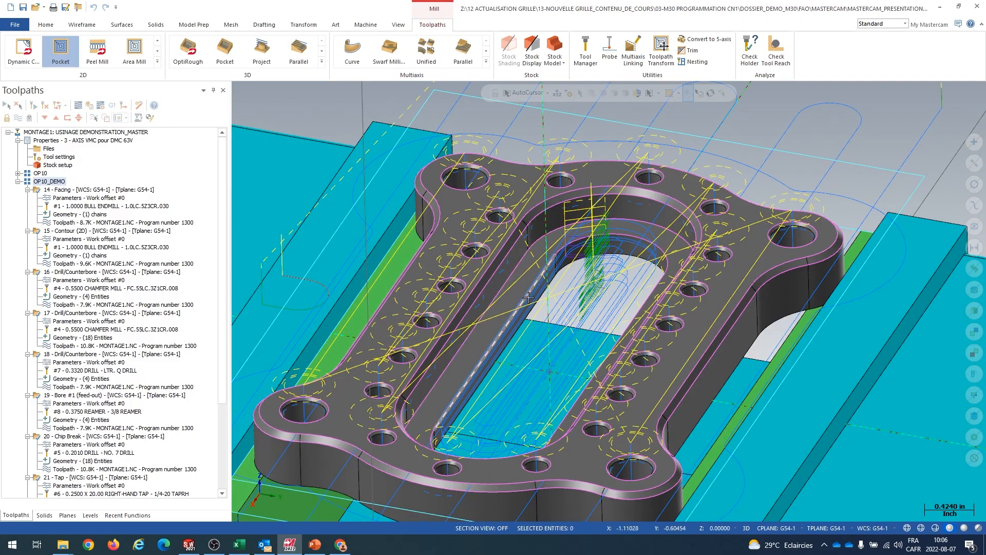
scroll(530, 312, "up", 4)
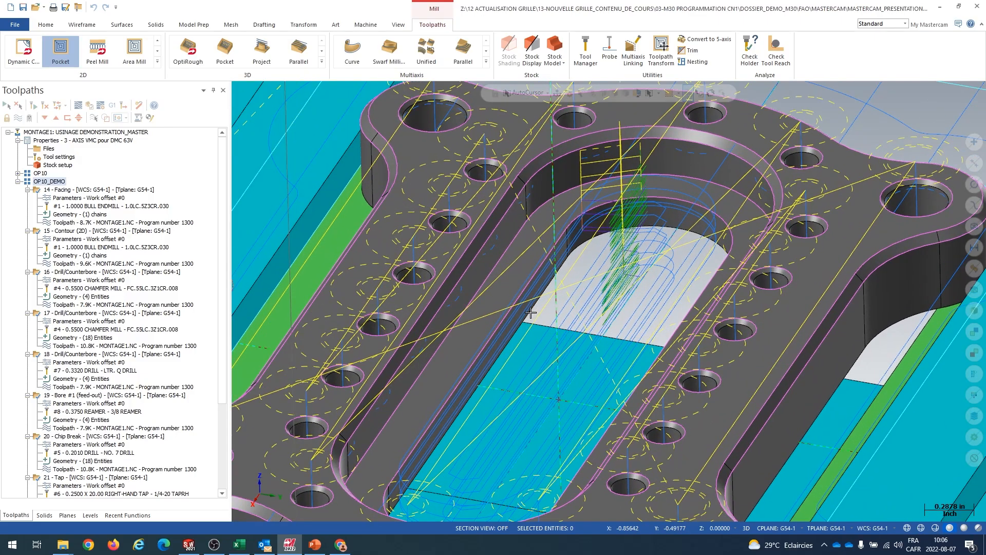
scroll(531, 312, "down", 5)
middle_click_drag(556, 300, 562, 270)
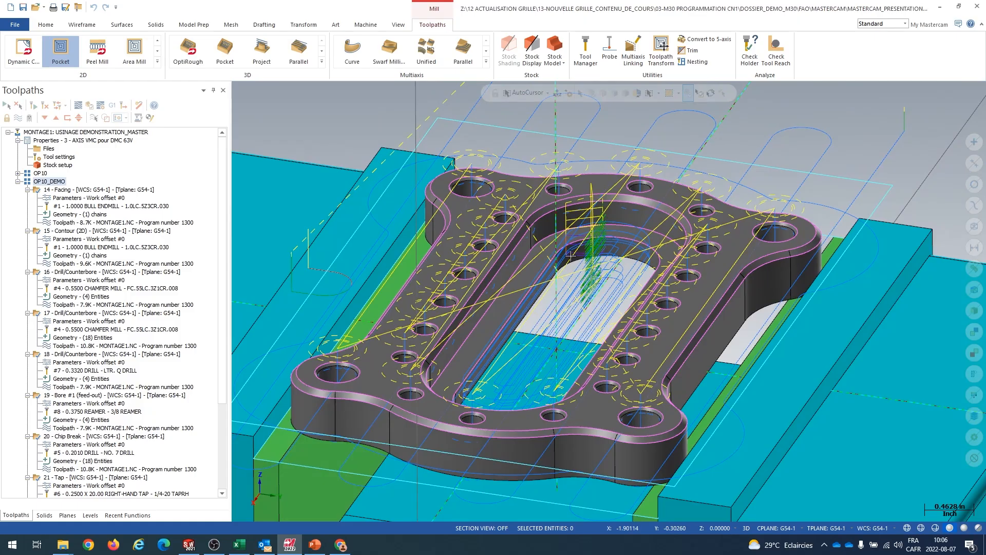
middle_click_drag(524, 296, 538, 291)
Create a 2D contour toolpath after the second pocket operation, chaining the outline at the base of the central opening's wider upper step.
scroll(105, 440, "down", 5)
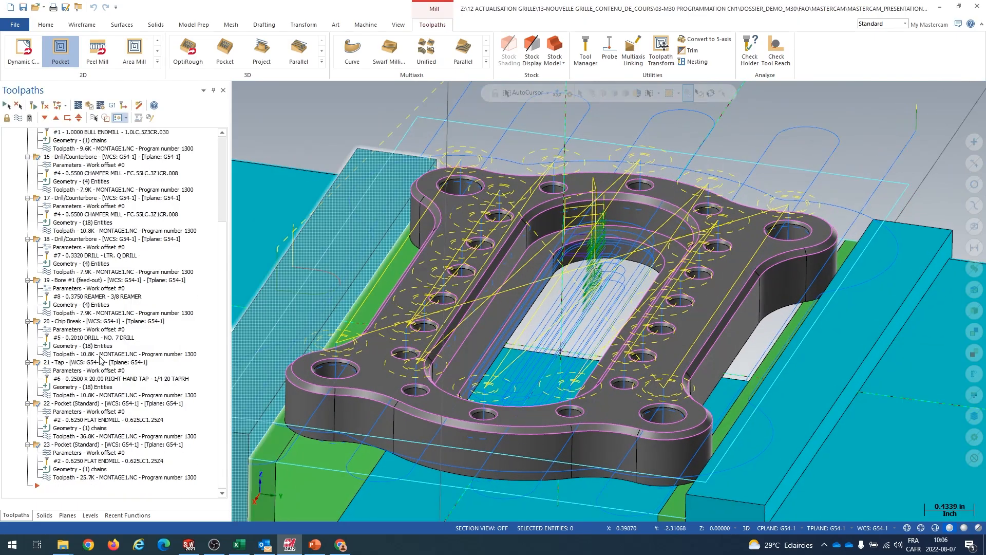
left_click(100, 447)
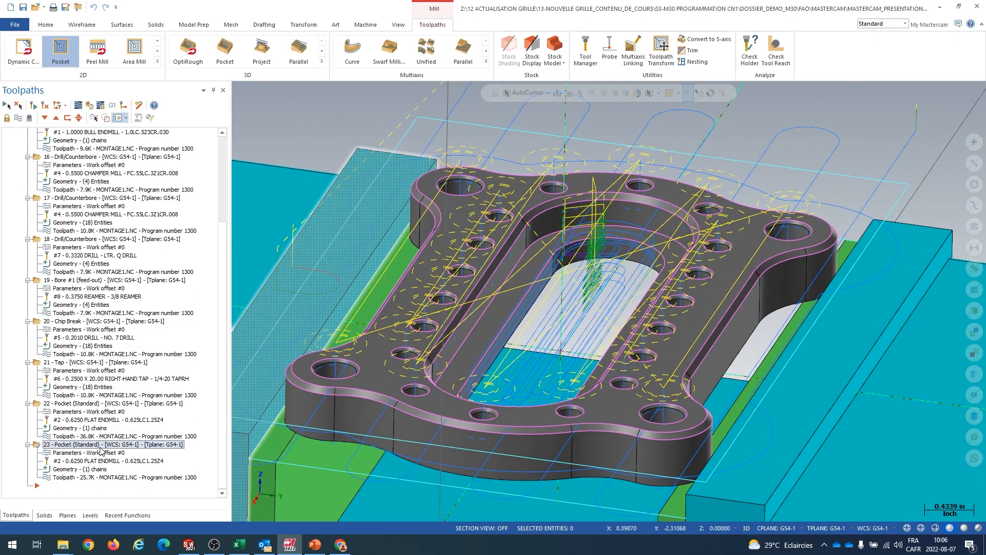
left_click(159, 40)
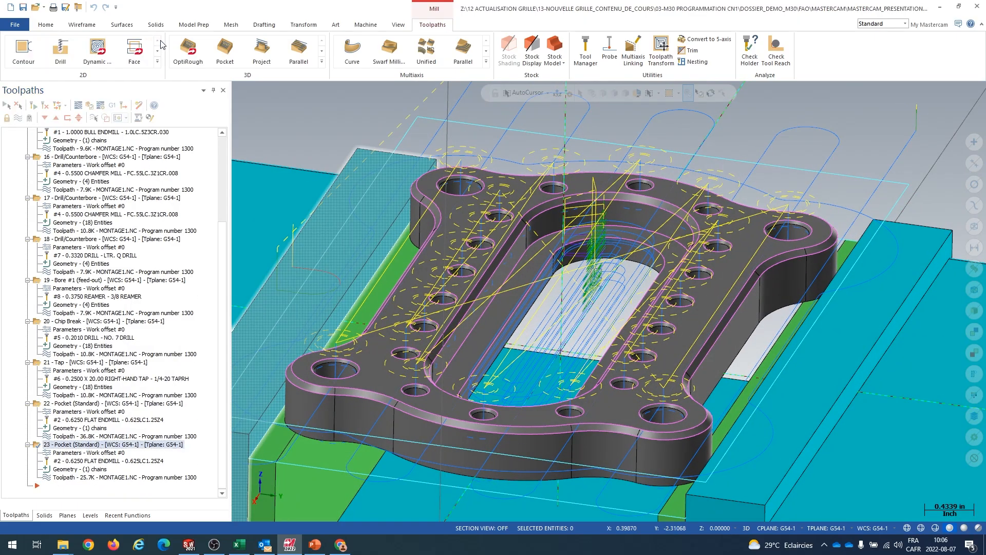
left_click(31, 54)
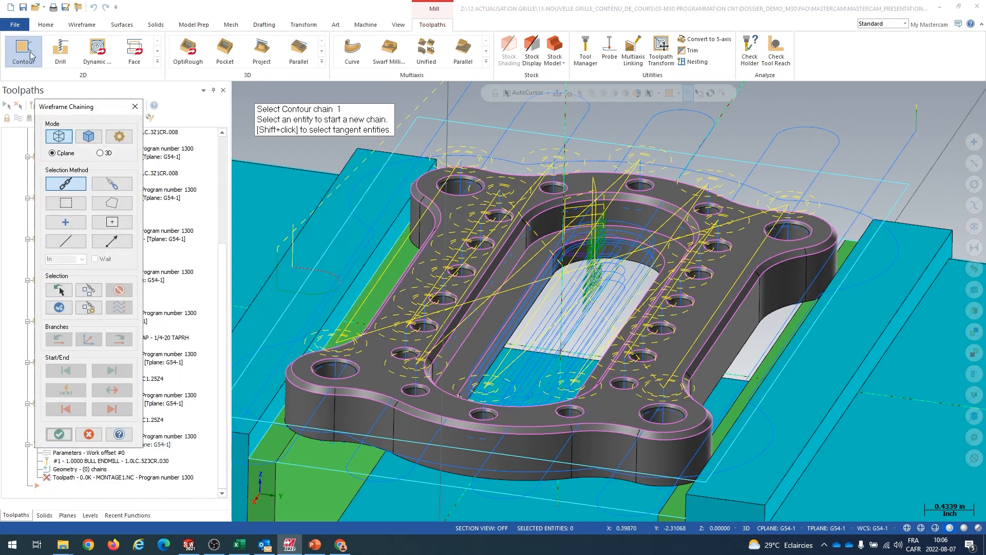
left_click(522, 262)
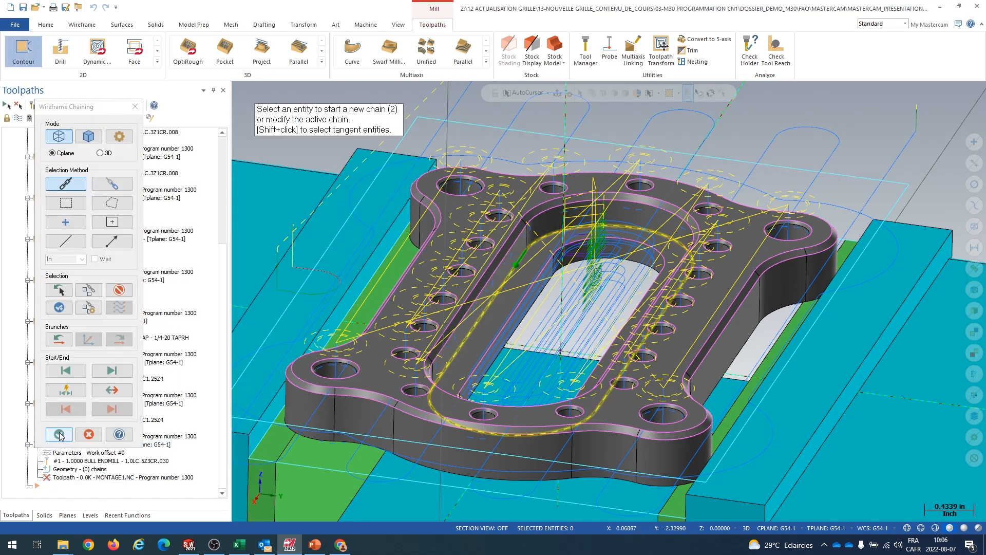
left_click(59, 434)
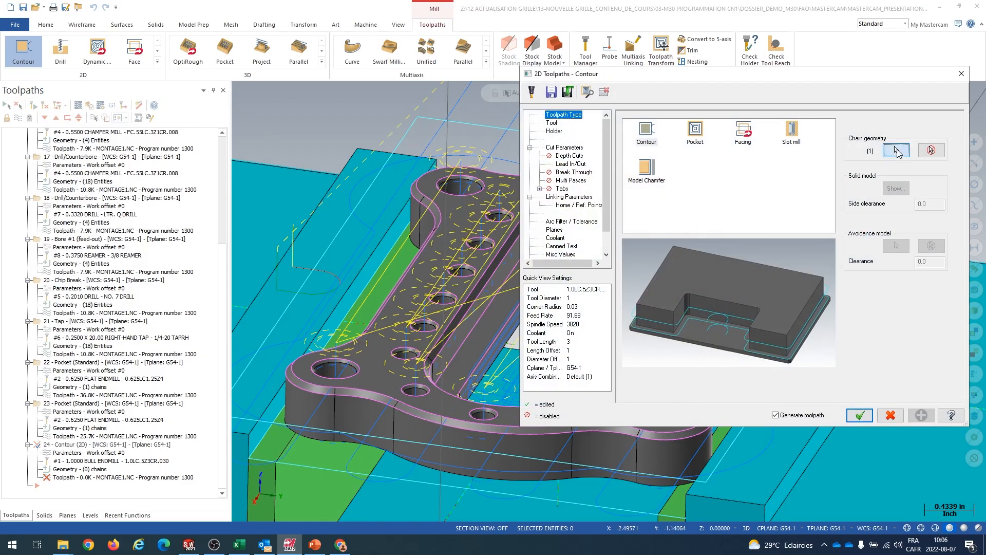
Check the start point and direction of the new contour operation's chain.
left_click(896, 150)
scroll(517, 290, "up", 3)
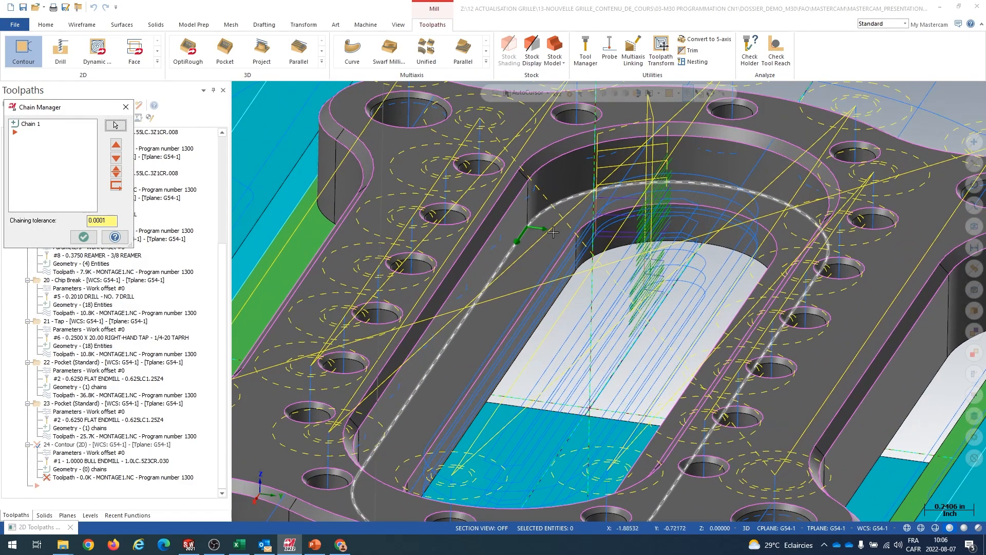
left_click(82, 237)
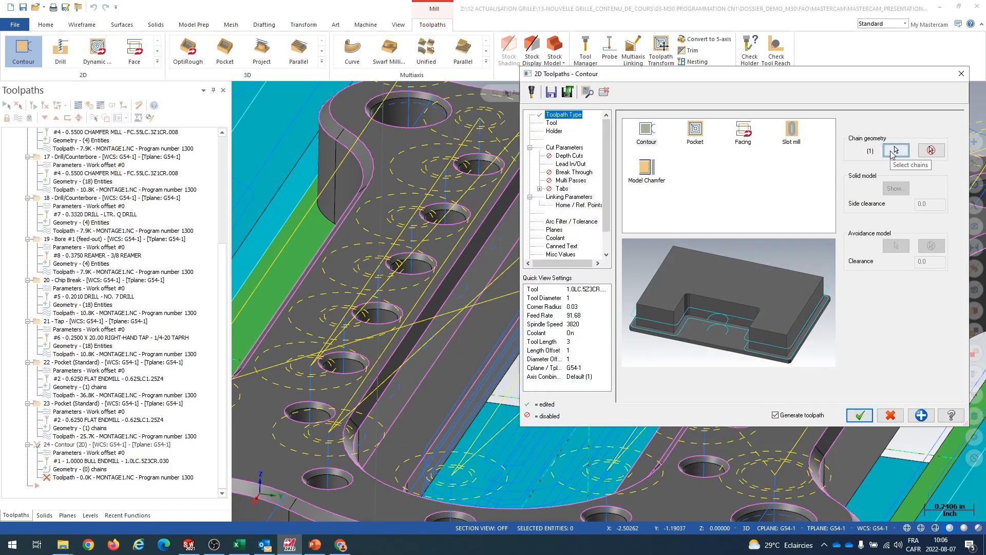
Try the contour chain with its side flipped, and flip it back to the original side.
left_click(895, 150)
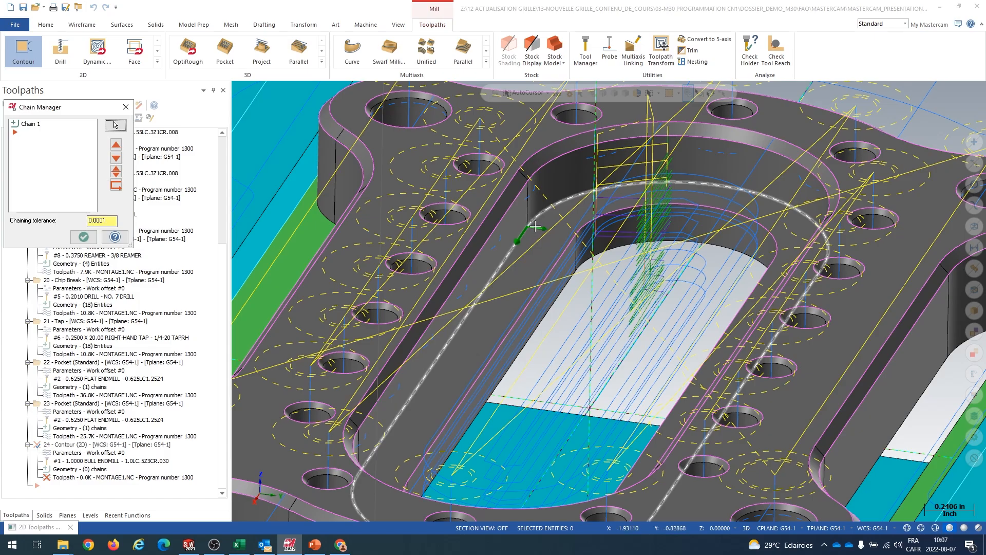
left_click(29, 125)
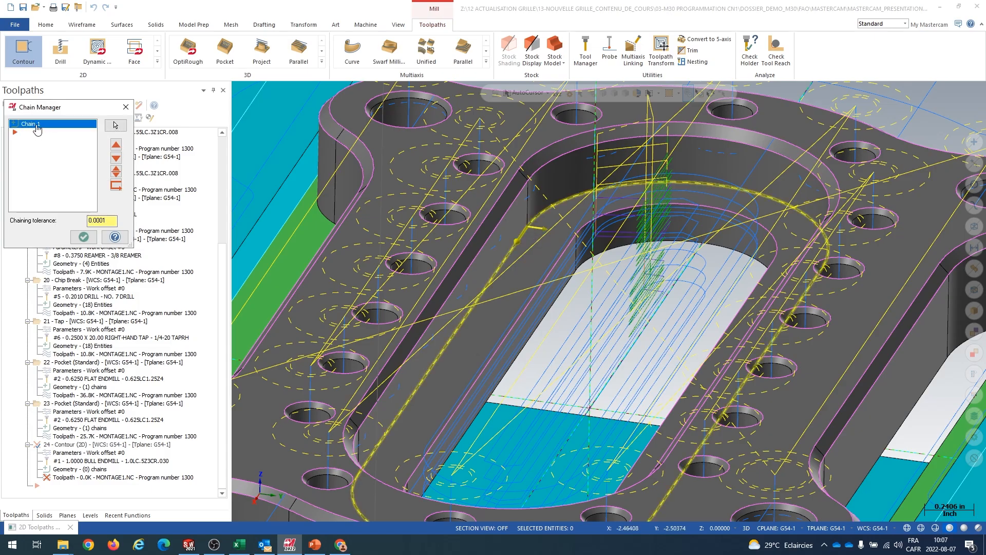
right_click(38, 127)
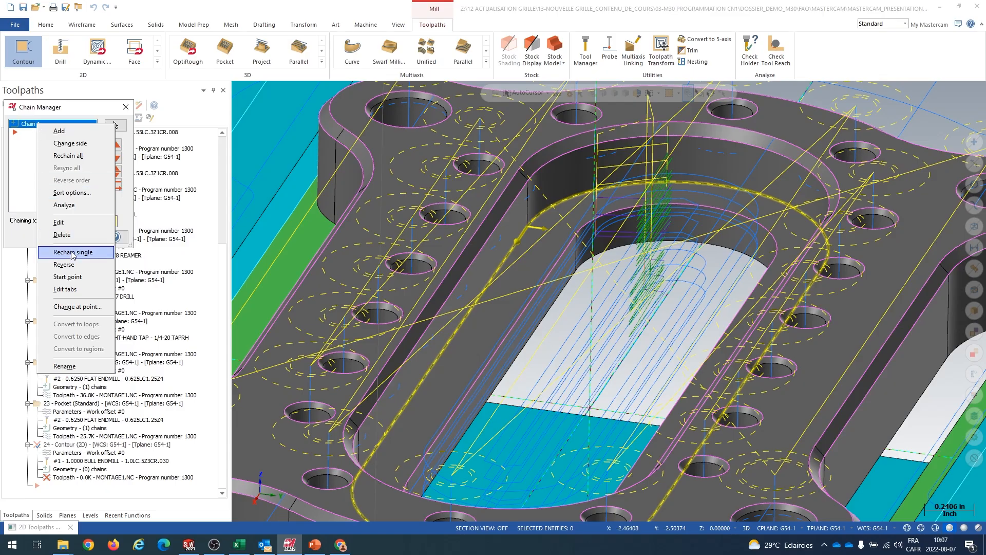
left_click(80, 148)
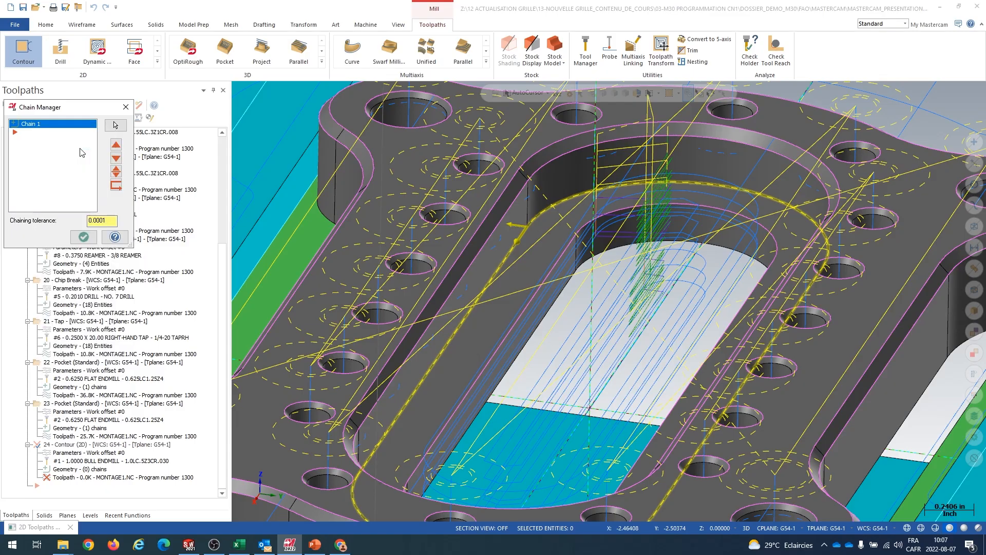
right_click(38, 127)
left_click(69, 148)
left_click(83, 236)
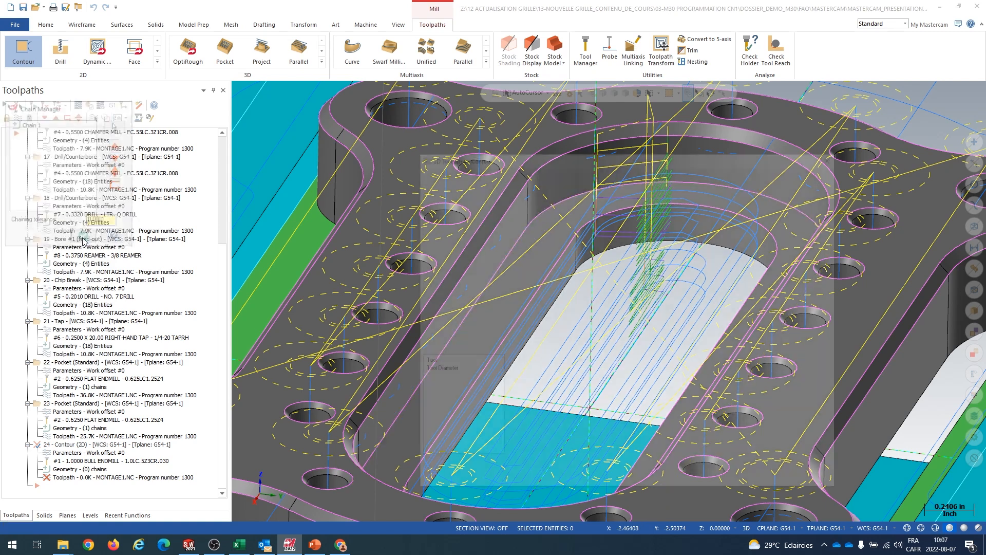
Review the contour's lead in/out settings, including the entry line length and the arc radius.
left_click_drag(745, 82, 709, 80)
left_click(534, 161)
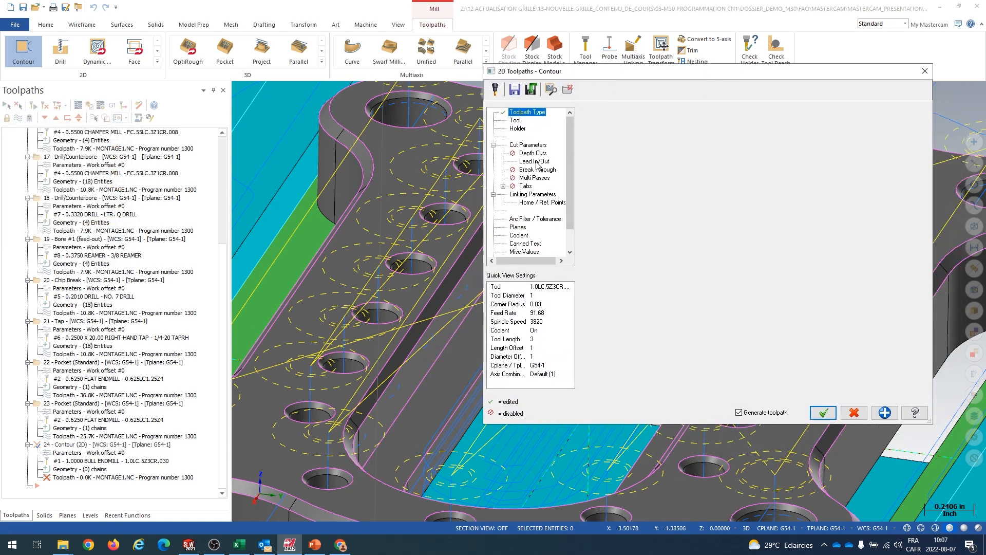
left_click(650, 221)
left_click(647, 165)
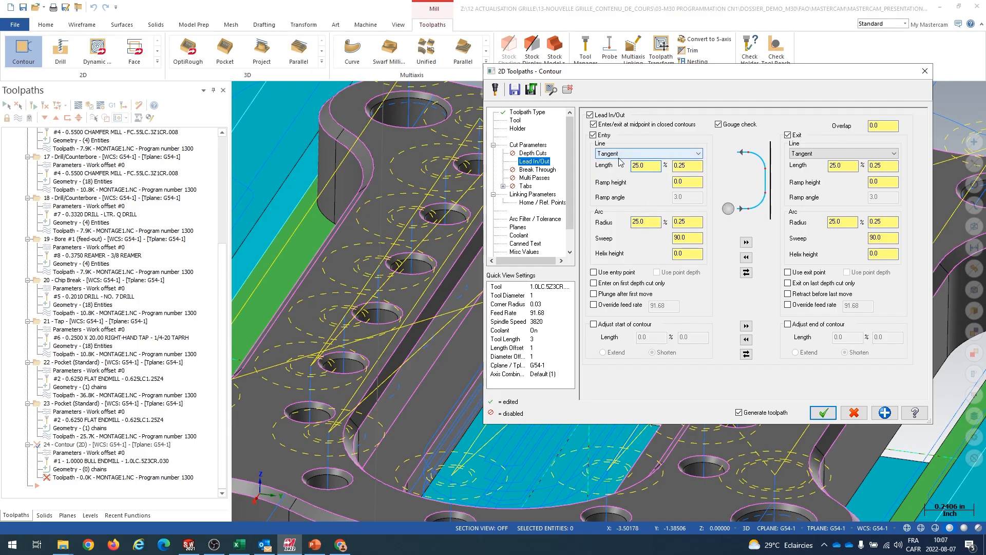
left_click(654, 222)
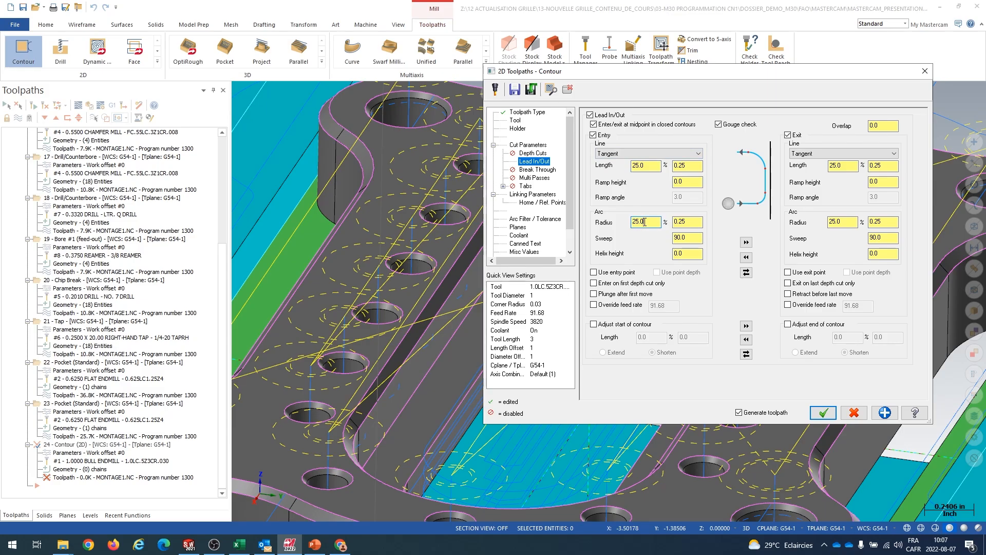
Set the contour's incremental depth to 0 in the linking parameters and generate the toolpath.
left_click(533, 194)
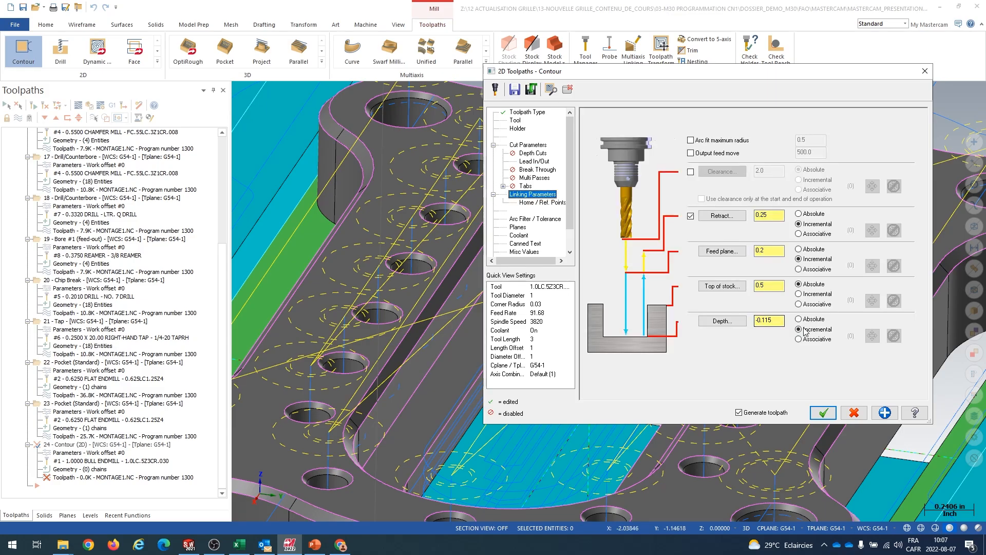
left_click_drag(776, 322, 721, 326)
type("0")
left_click(778, 287)
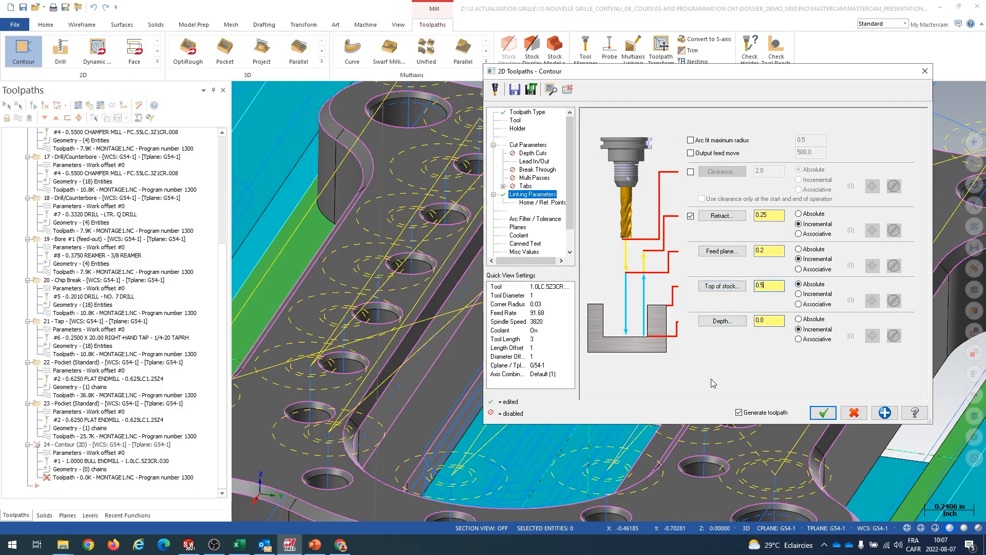
left_click(824, 413)
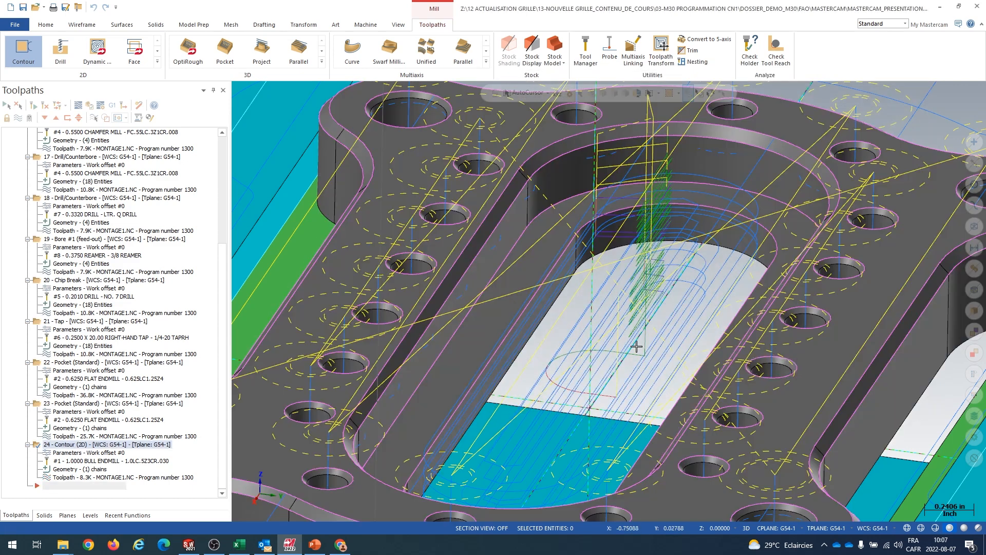
Inspect the generated contour in the central opening and backplot it move by move.
scroll(636, 347, "up", 4)
scroll(661, 468, "down", 4)
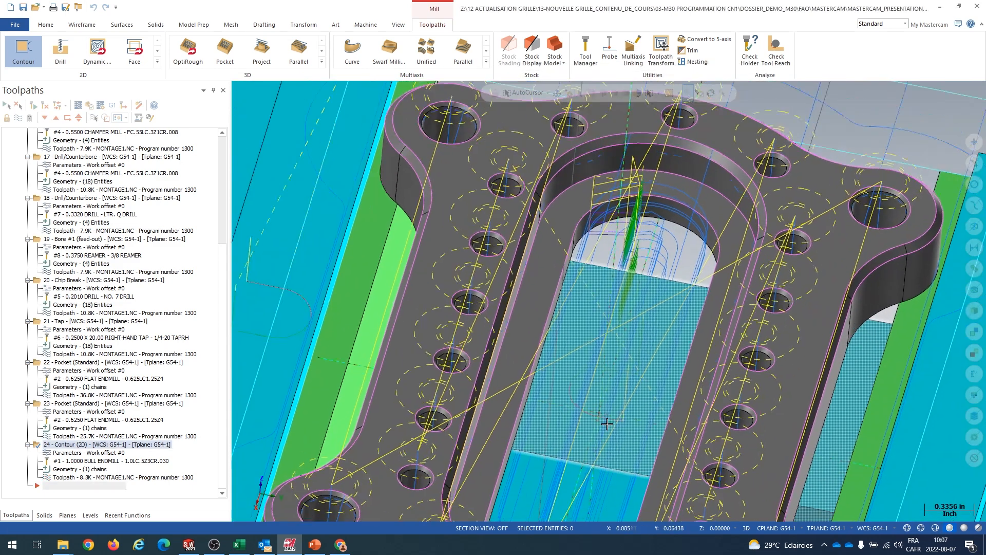
scroll(596, 330, "up", 4)
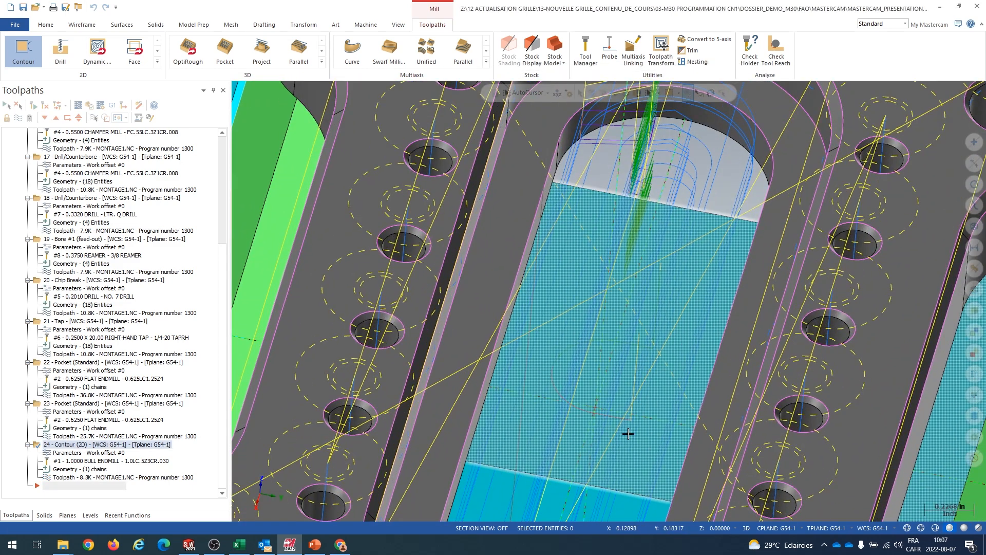
scroll(605, 414, "down", 2)
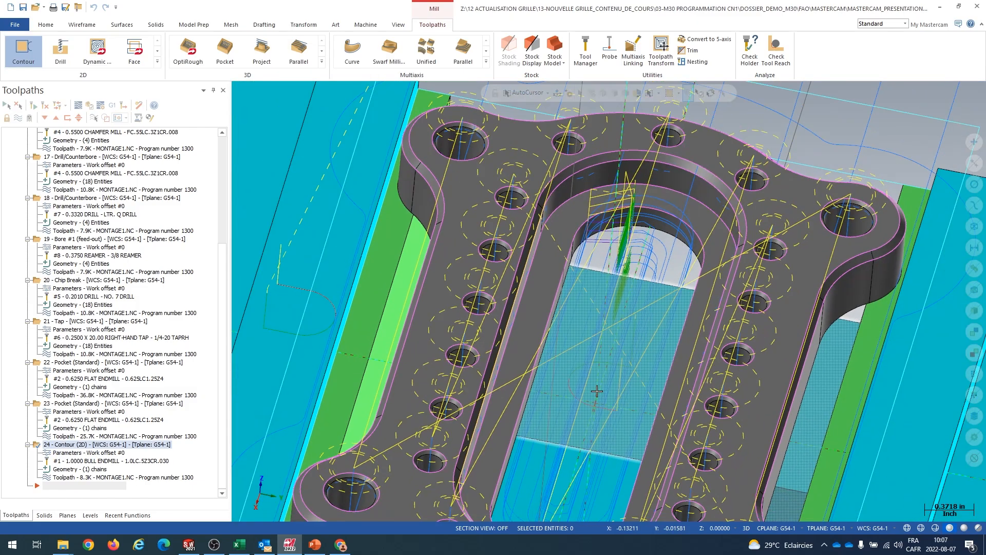
left_click(75, 105)
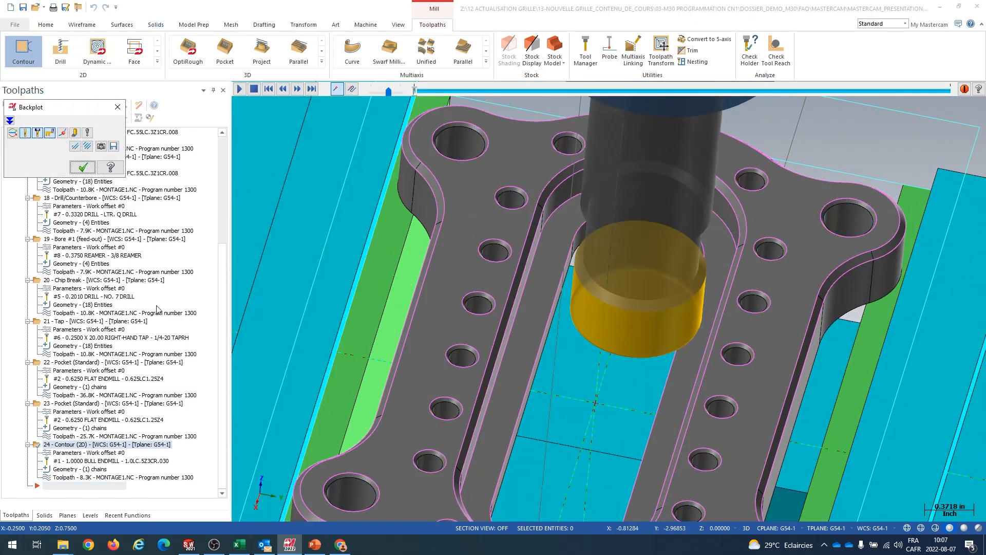
key("s")
key("s")
key("s")
key("s")
key("s")
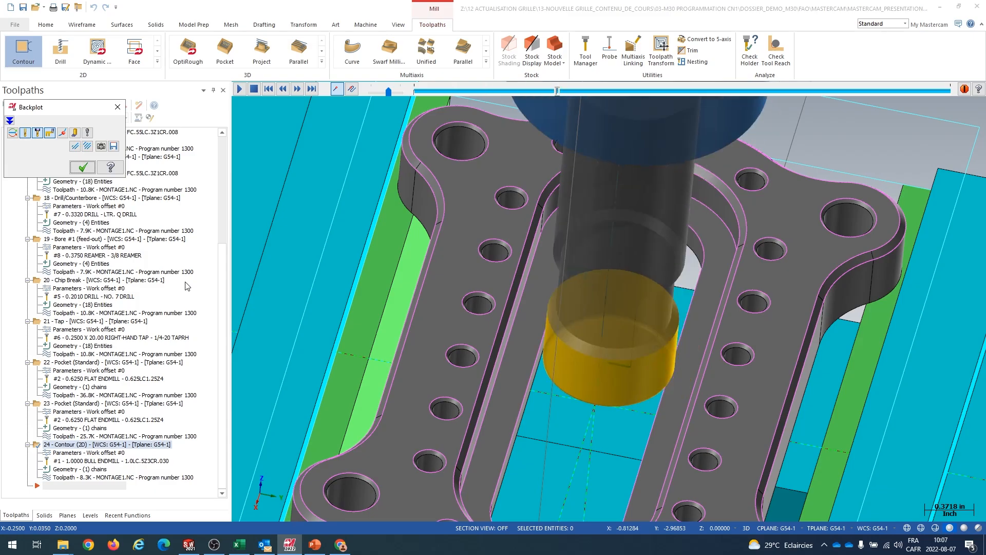
key("s")
key("s")
key("s")
key("s")
key("s")
key("s")
key("s")
key("s")
key("s")
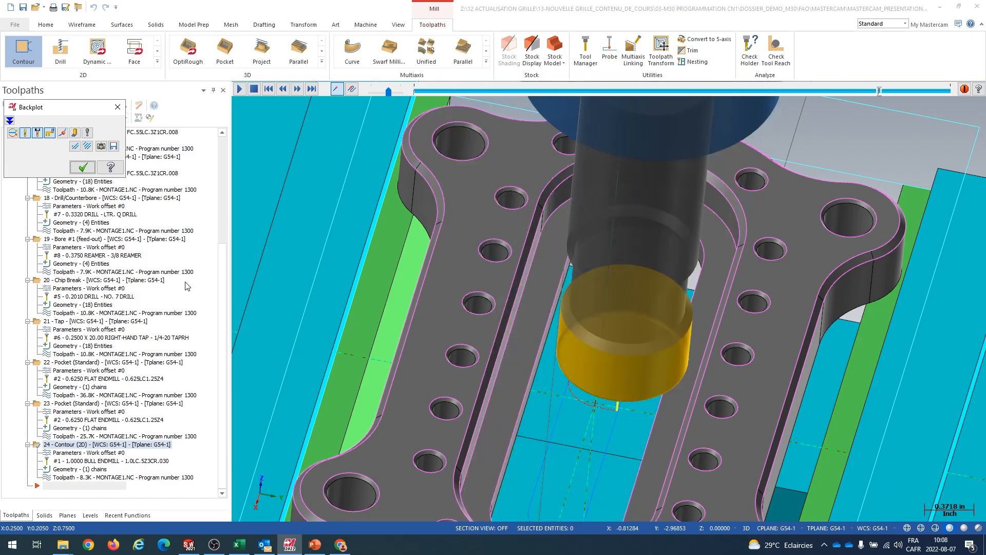
left_click(63, 455)
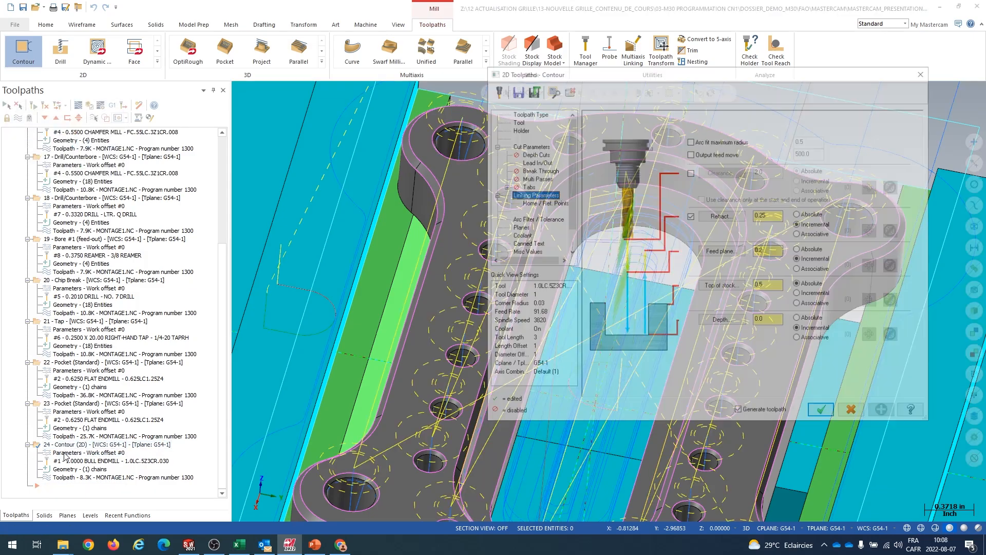
left_click(515, 121)
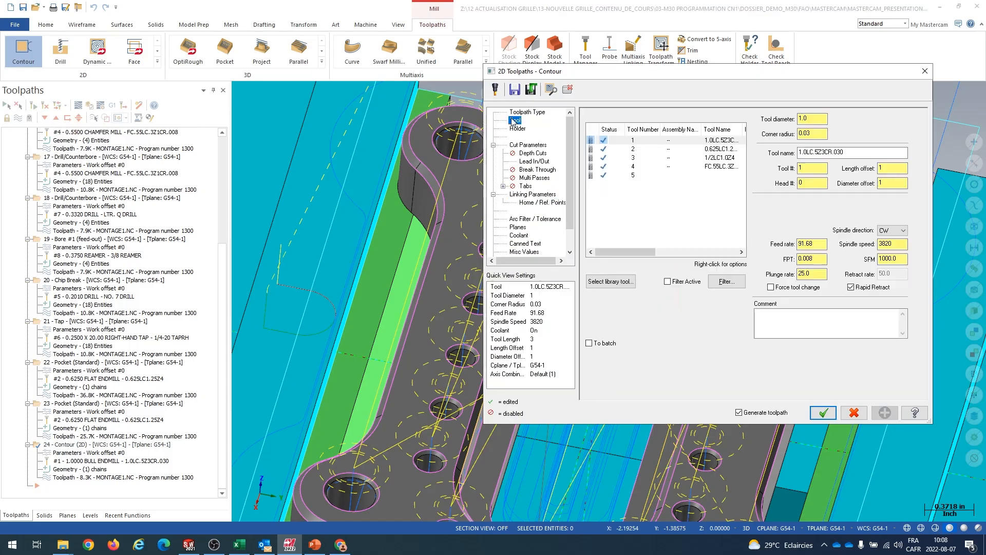
left_click(640, 158)
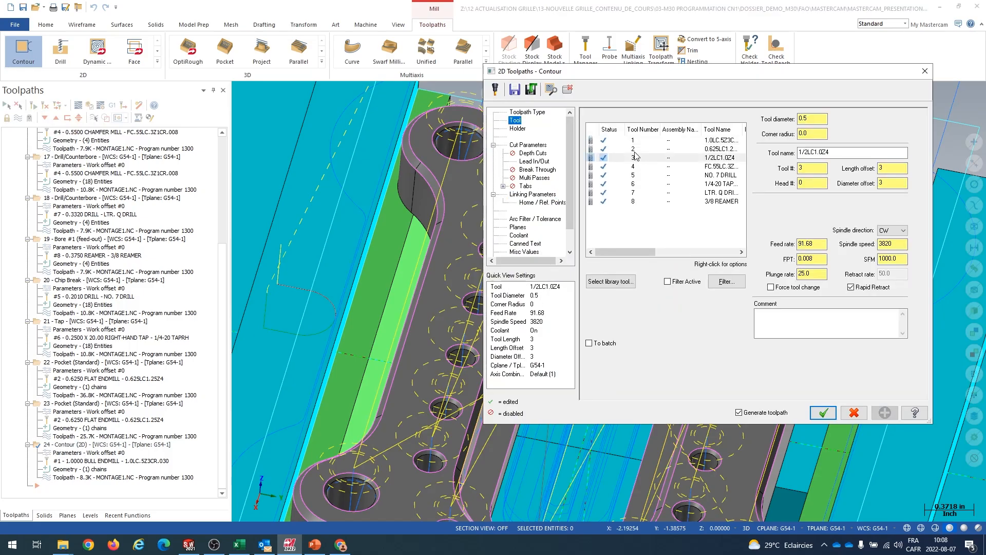
left_click(636, 159)
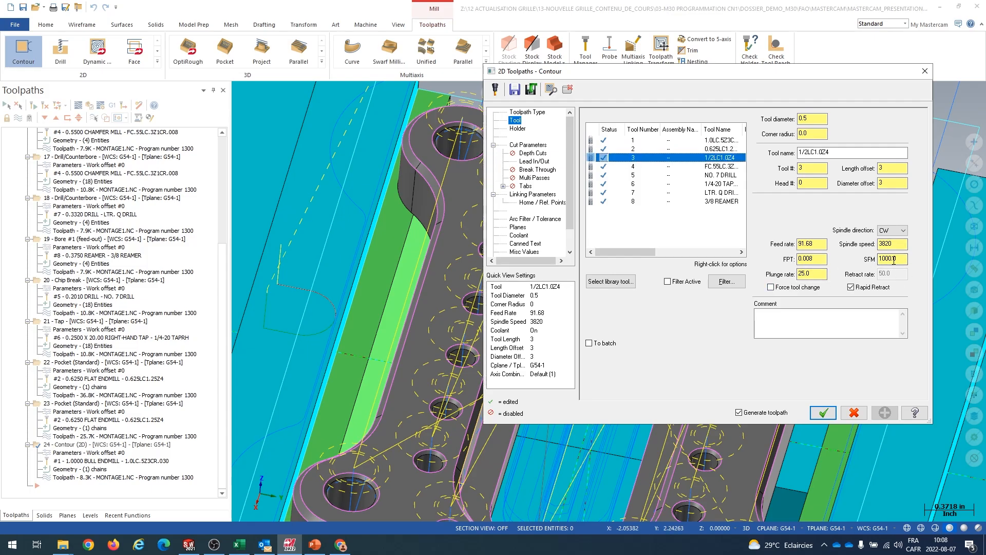
left_click(854, 412)
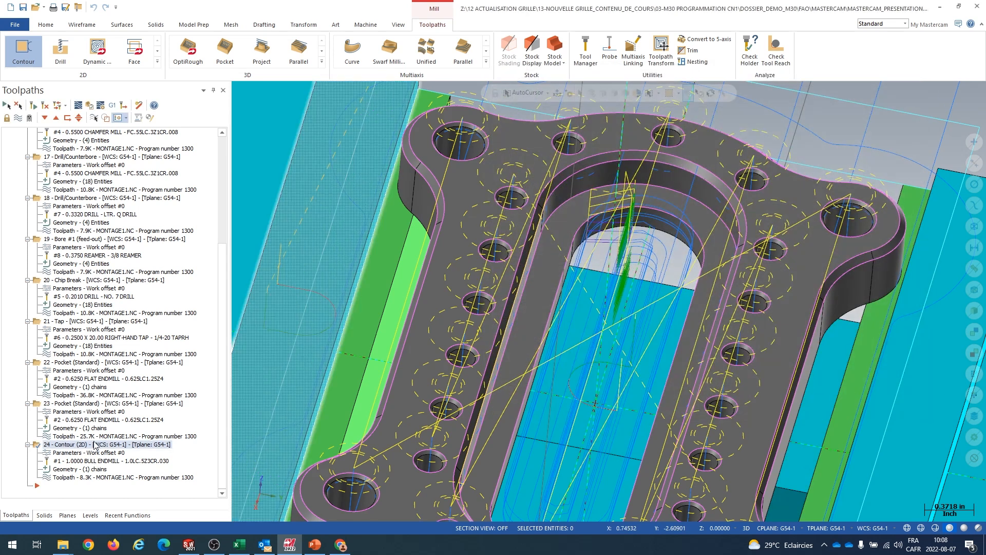
Delete operation 24, the 2D contour that uses the 1.0 bull endmill.
left_click(92, 405)
left_click(104, 447)
key("Delete")
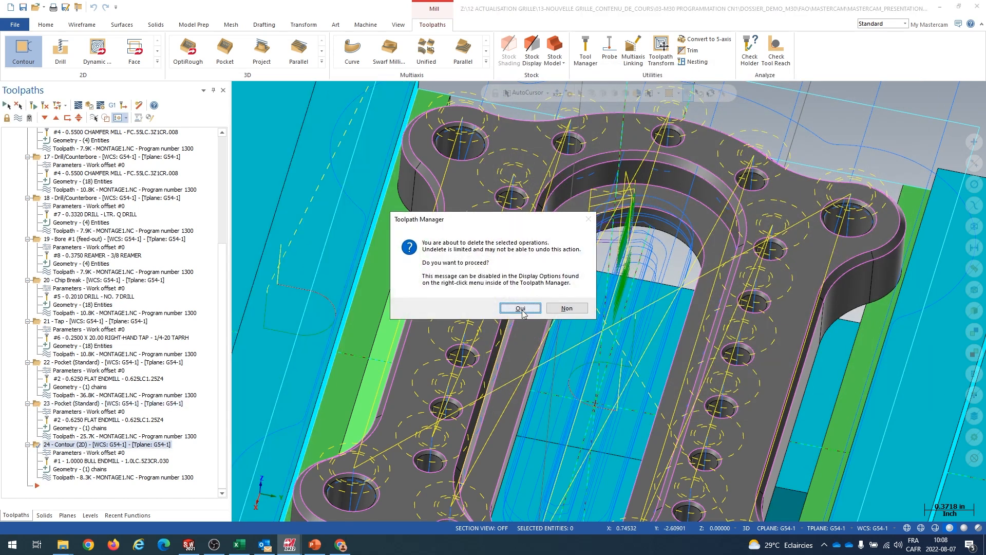
left_click(522, 310)
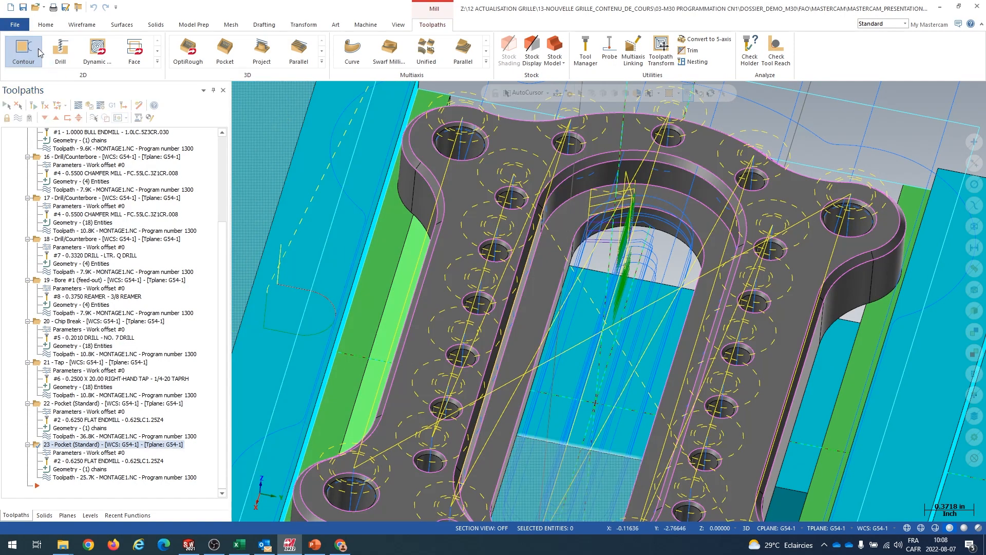
Create a 2D contour chained along the base of the upper step's wall in the central opening, using tool 3, 1/2LC1.0Z4.
left_click(24, 51)
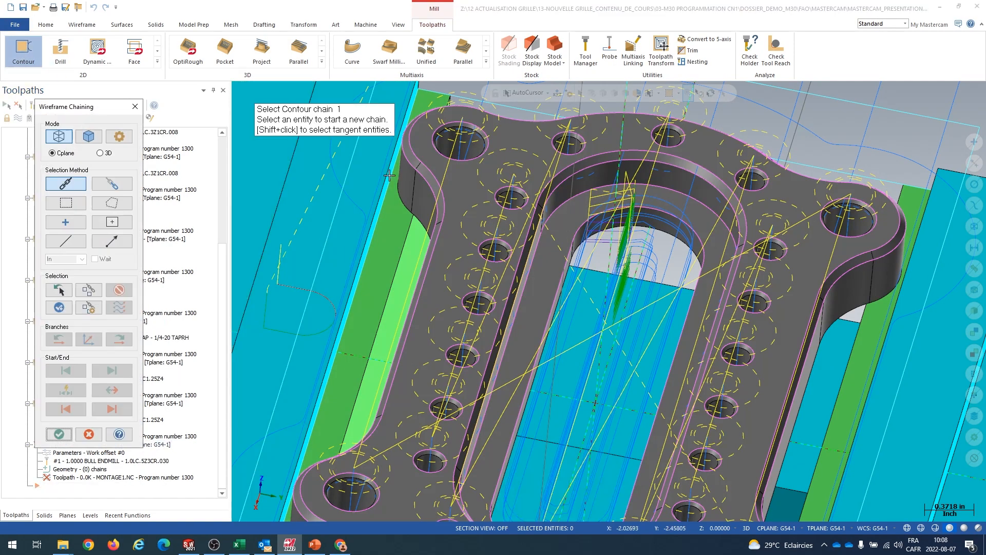
left_click(542, 236)
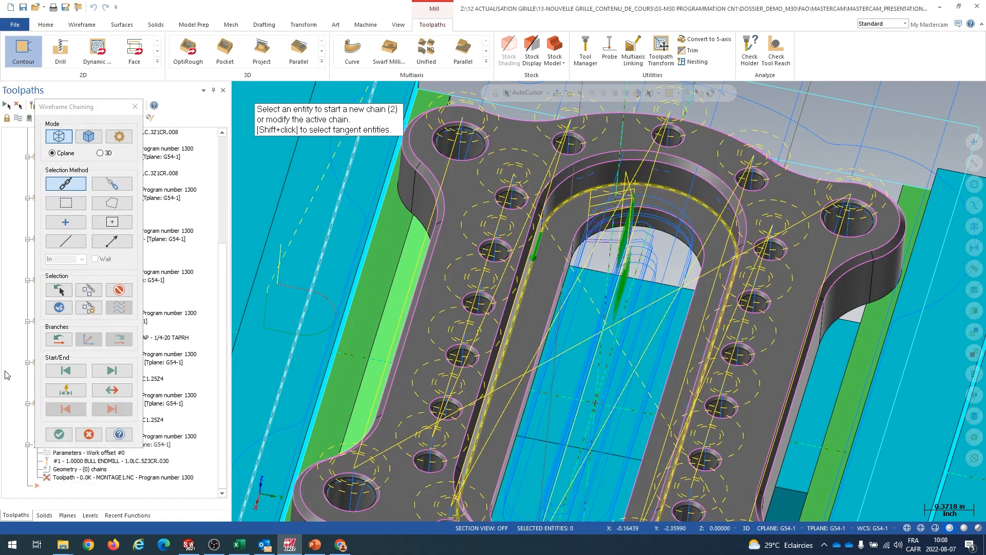
left_click(67, 433)
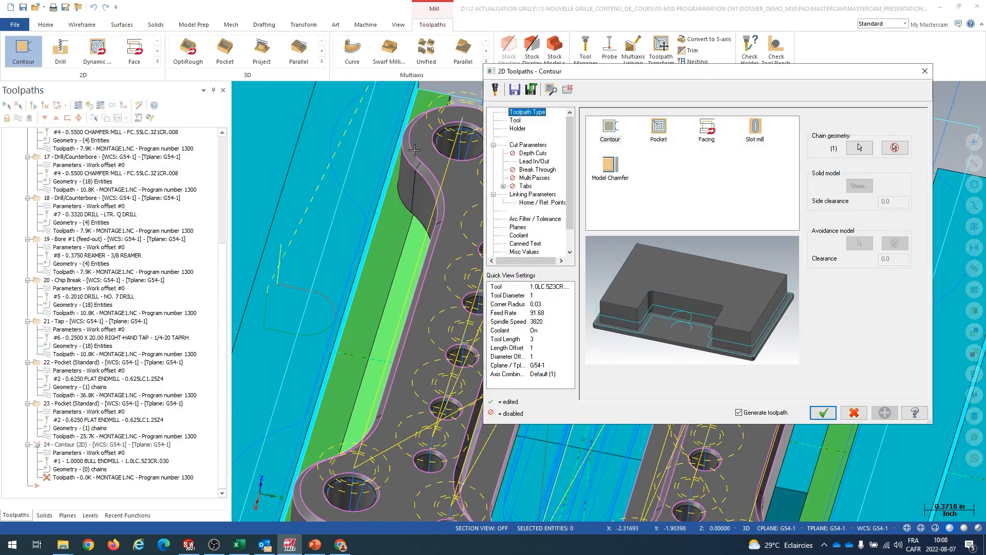
left_click(514, 120)
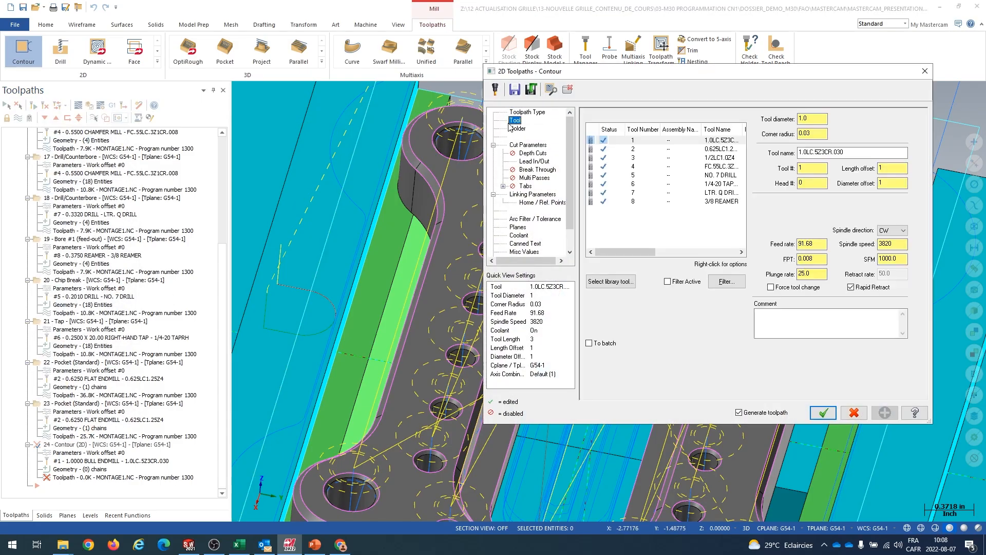
left_click(638, 158)
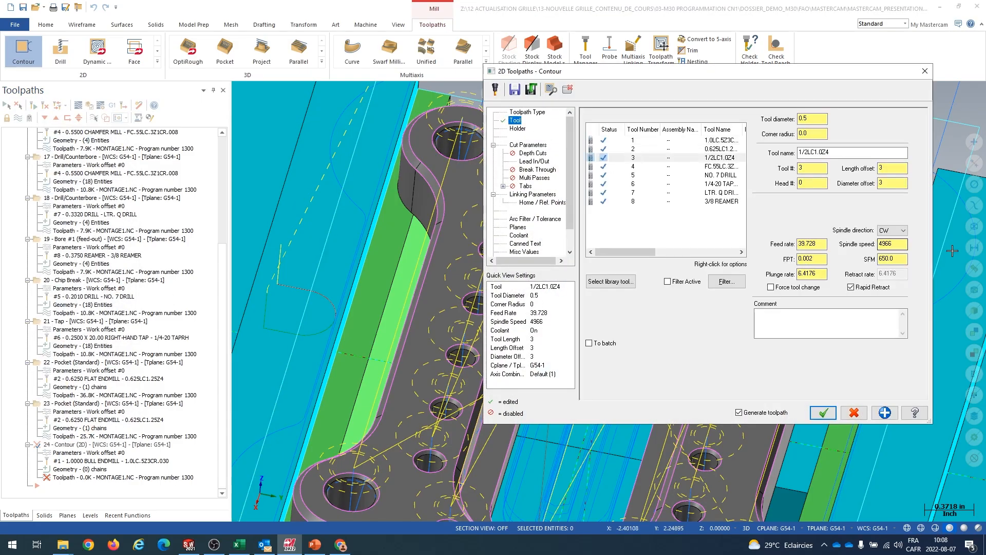
left_click(822, 273)
Set the new contour's incremental depth to 0 in the linking parameters and generate the toolpath.
left_click(546, 161)
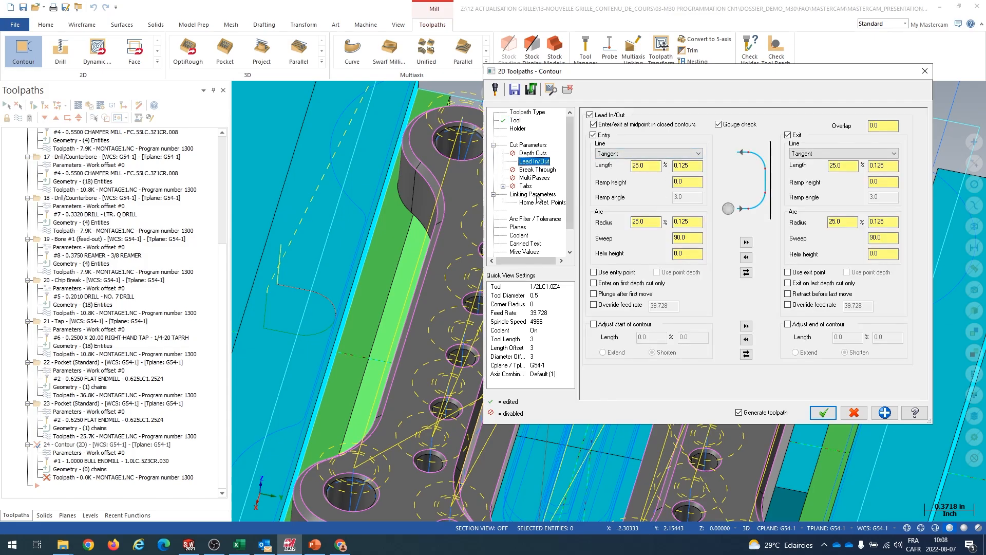
left_click(532, 195)
left_click_drag(772, 321, 738, 327)
type("0")
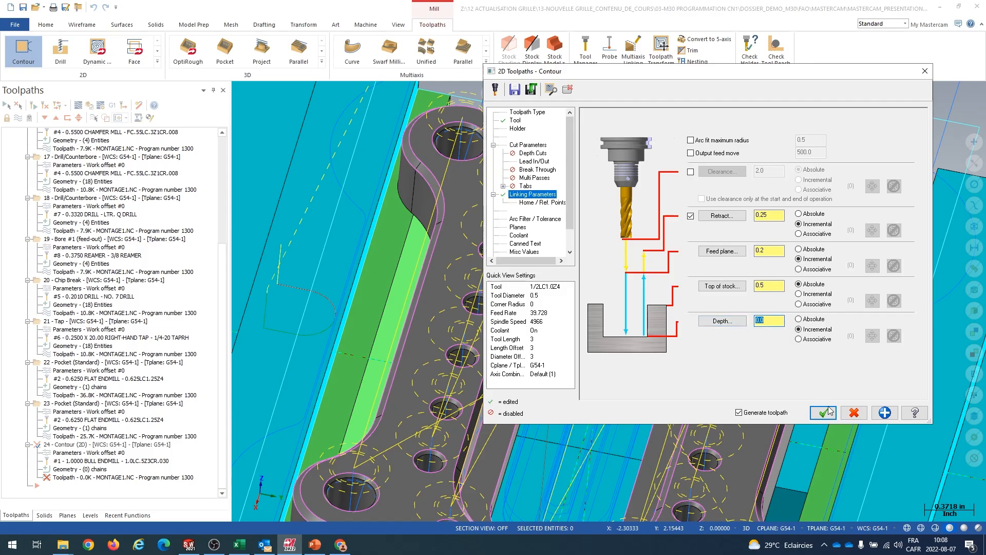
left_click(823, 413)
Backplot the contour of the upper step with the 1/2 inch flat endmill.
middle_click_drag(654, 366, 616, 307)
left_click(59, 106)
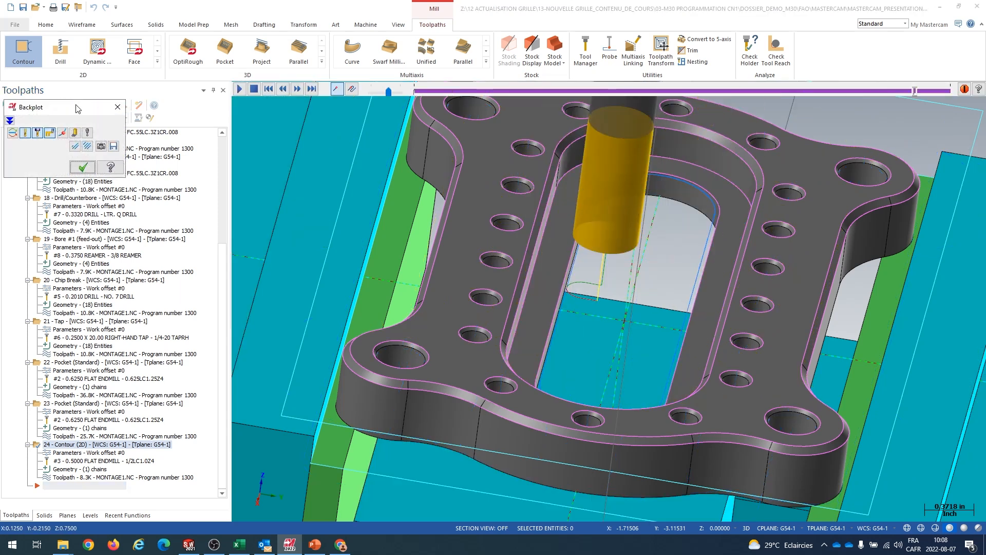
left_click(80, 169)
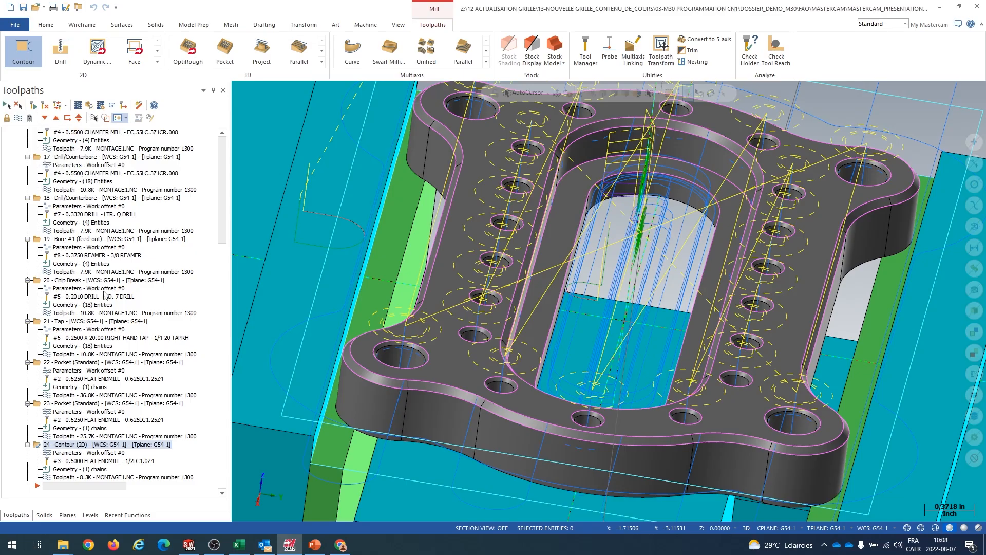
Set the compensation type to Wear in the cut parameters of operation 24.
left_click(111, 452)
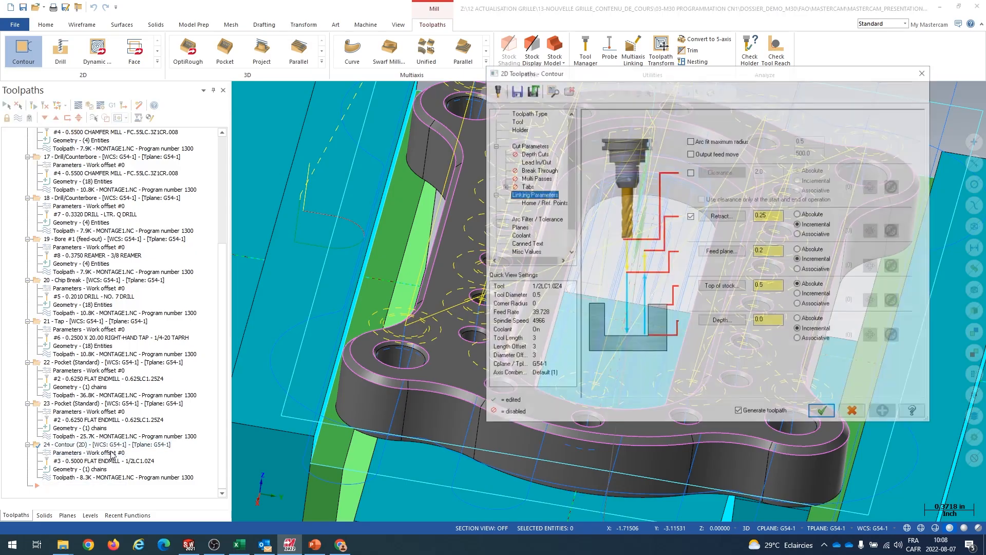
left_click(528, 146)
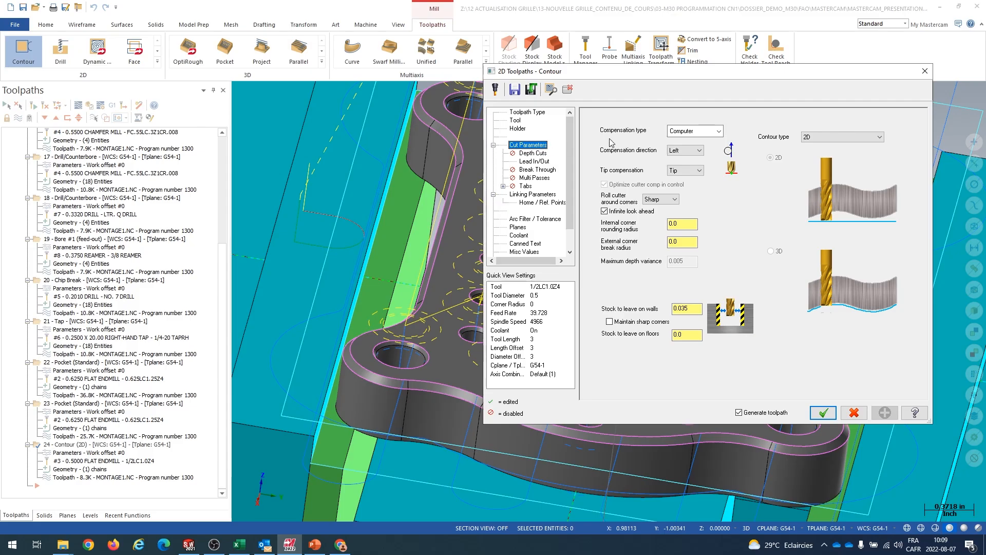
left_click(718, 132)
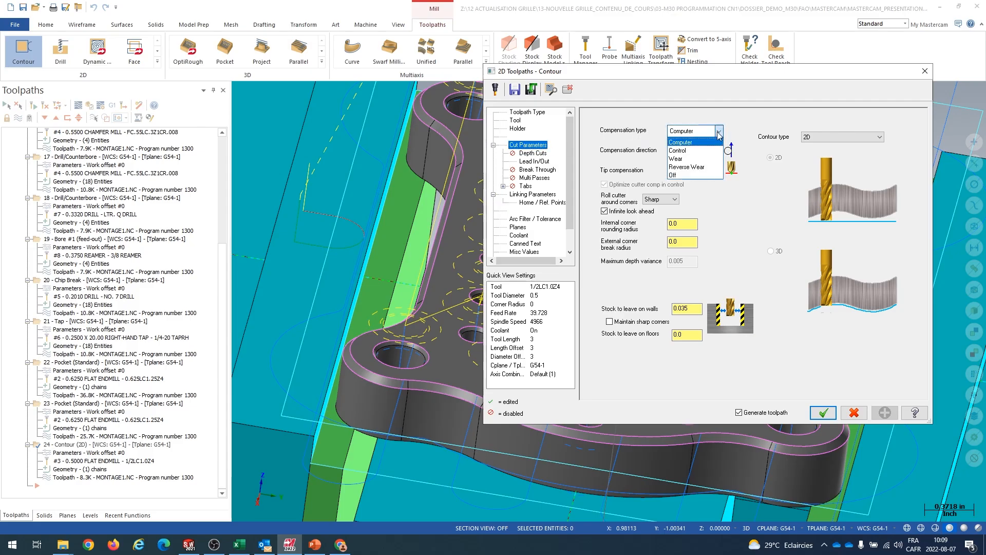
left_click(688, 159)
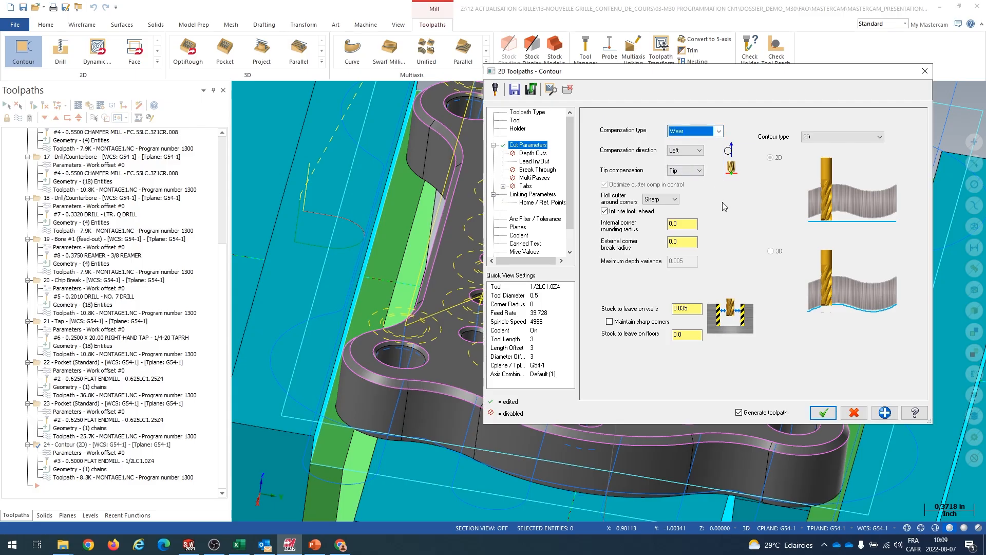
Try the Control compensation type on the contour, and switch it back to Wear.
left_click_drag(697, 72, 575, 78)
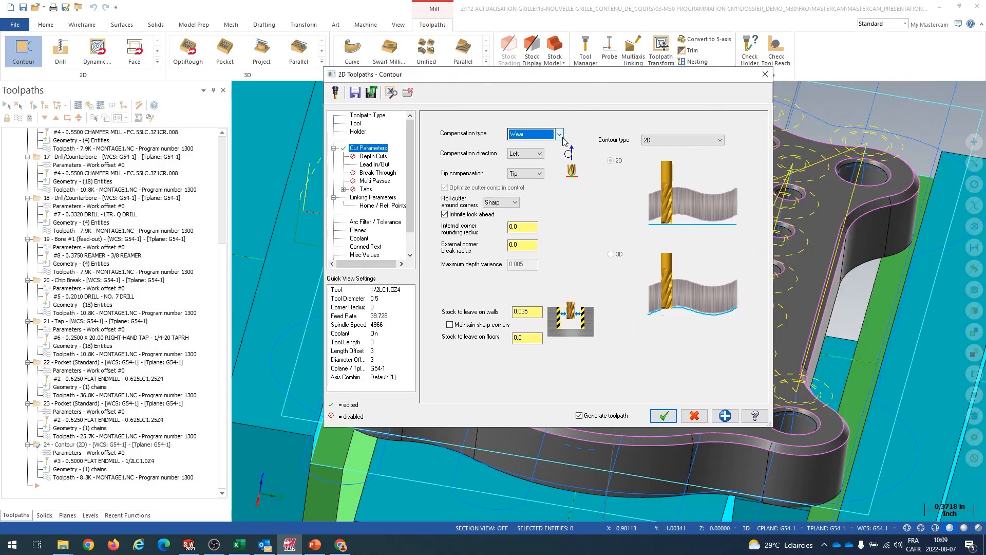
left_click(562, 136)
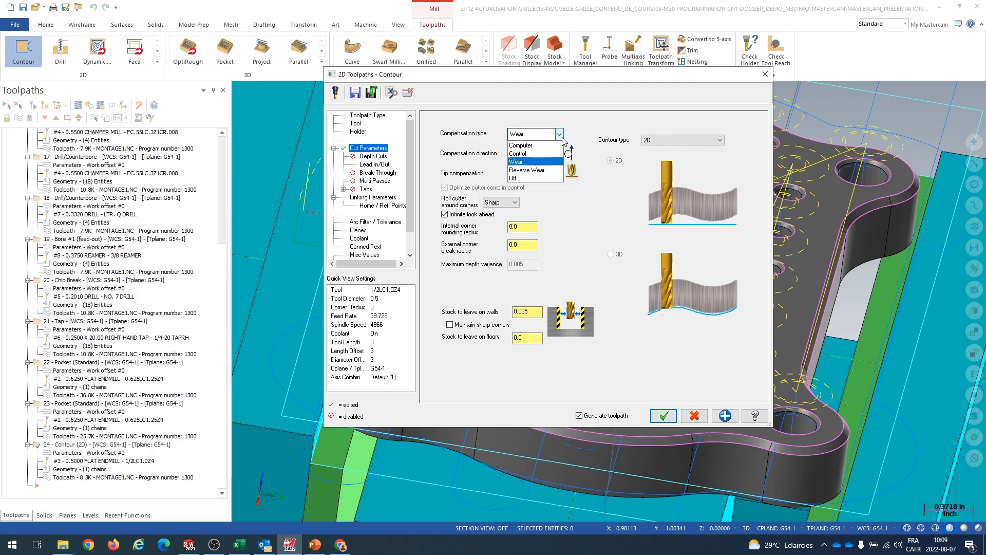
left_click(533, 154)
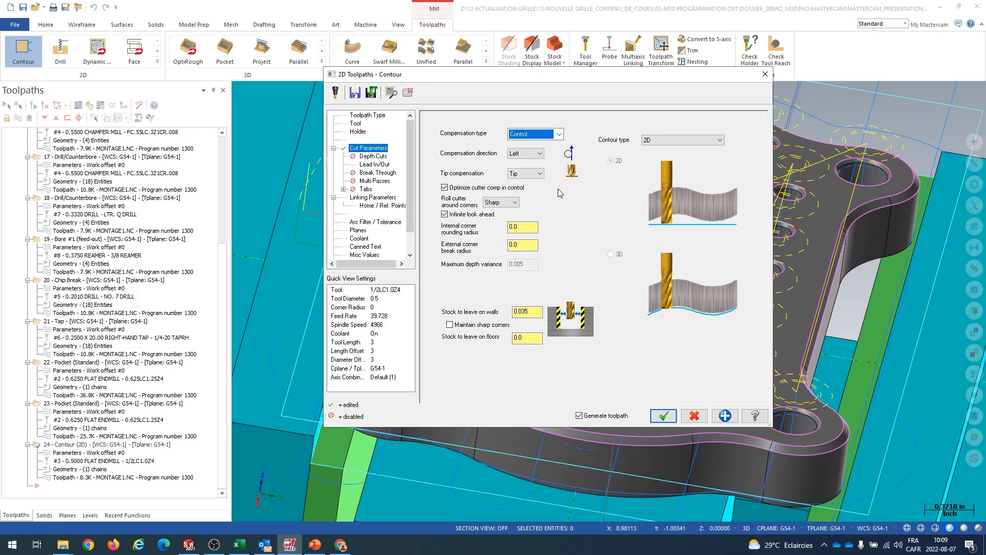
left_click(559, 134)
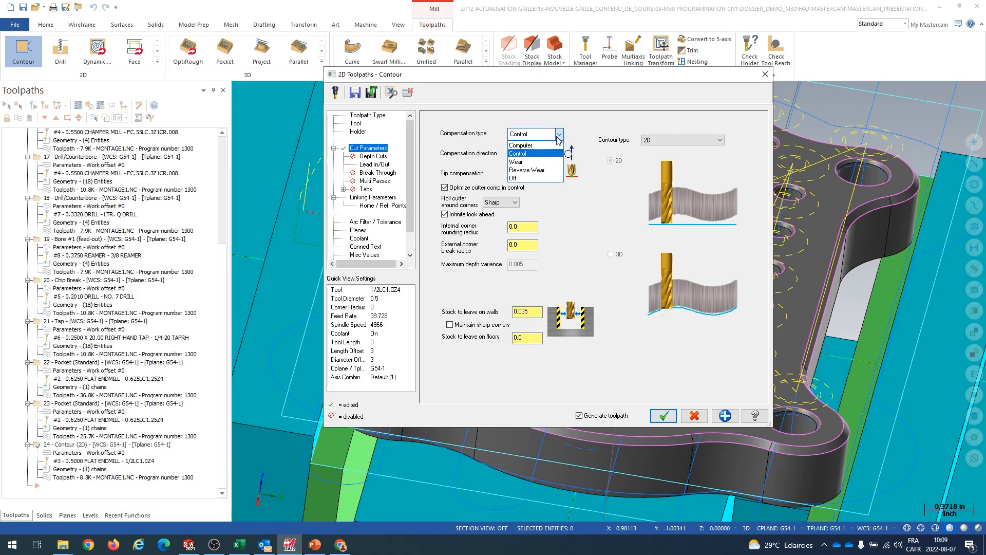
left_click(529, 161)
Set the contour's stock to leave on walls to 0 and regenerate the toolpath.
left_click_drag(553, 76, 487, 74)
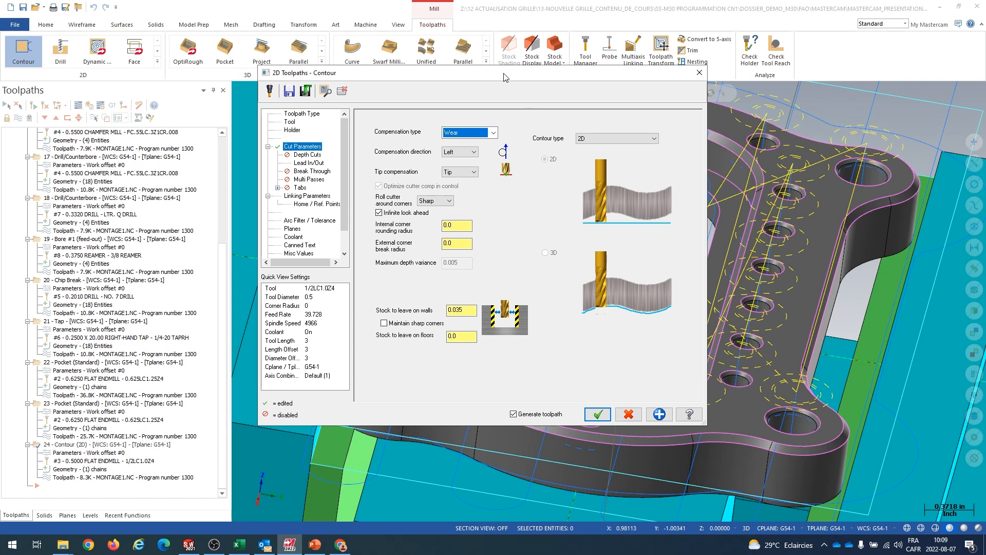
left_click_drag(505, 81, 470, 61)
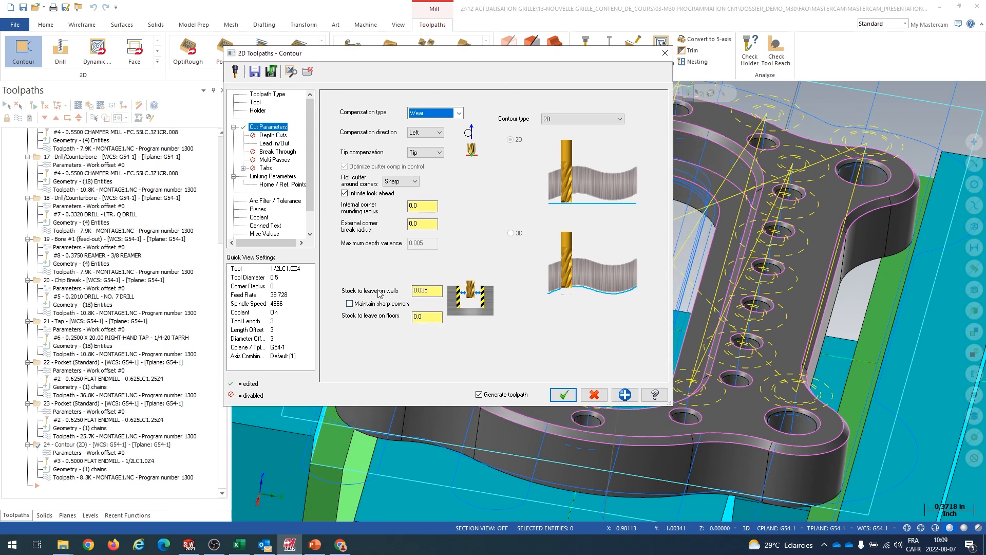
left_click_drag(441, 292, 372, 291)
type("0")
key("Return")
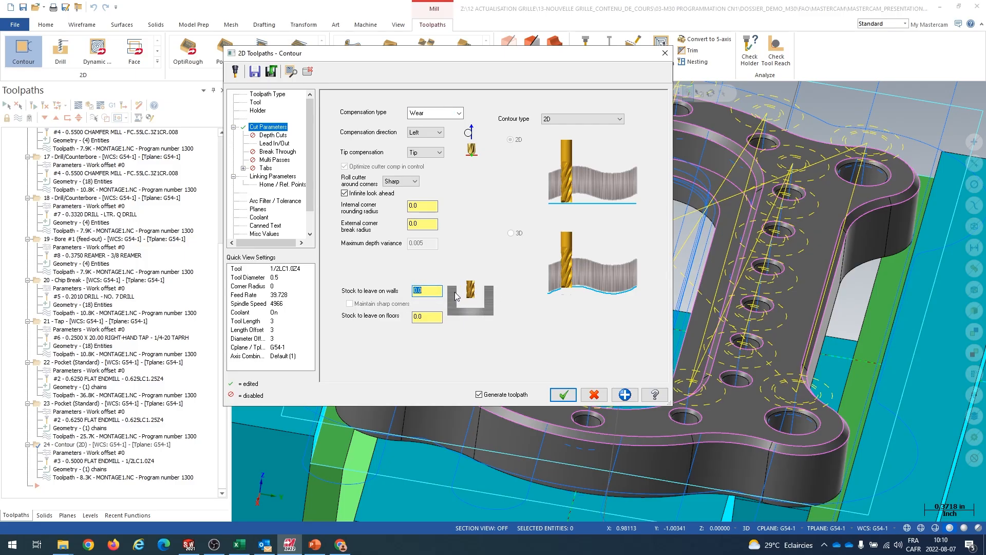
left_click(563, 395)
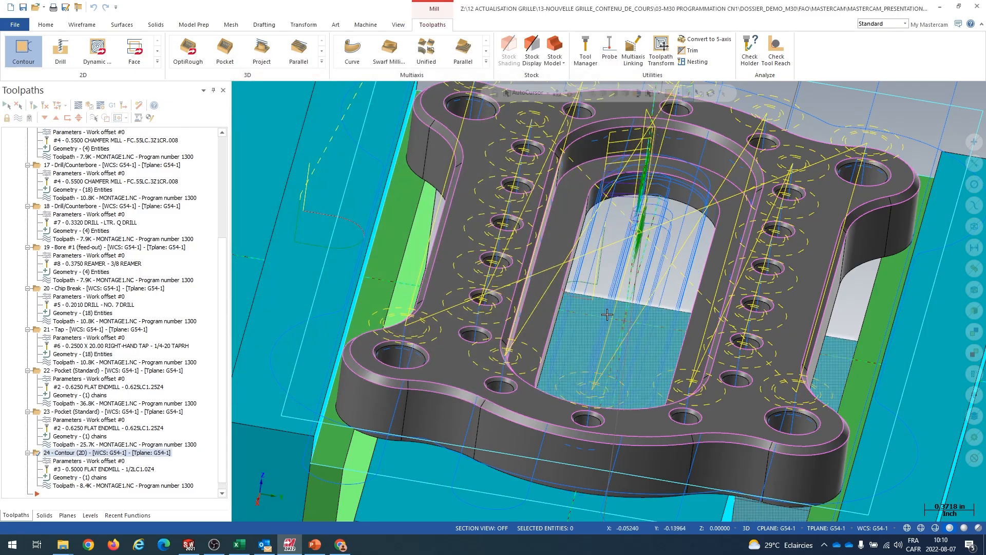
Start another 2D contour chained along the inner edge of the ledge around the central through opening.
middle_click_drag(569, 392, 599, 309)
scroll(599, 309, "up", 3)
scroll(599, 310, "down", 4)
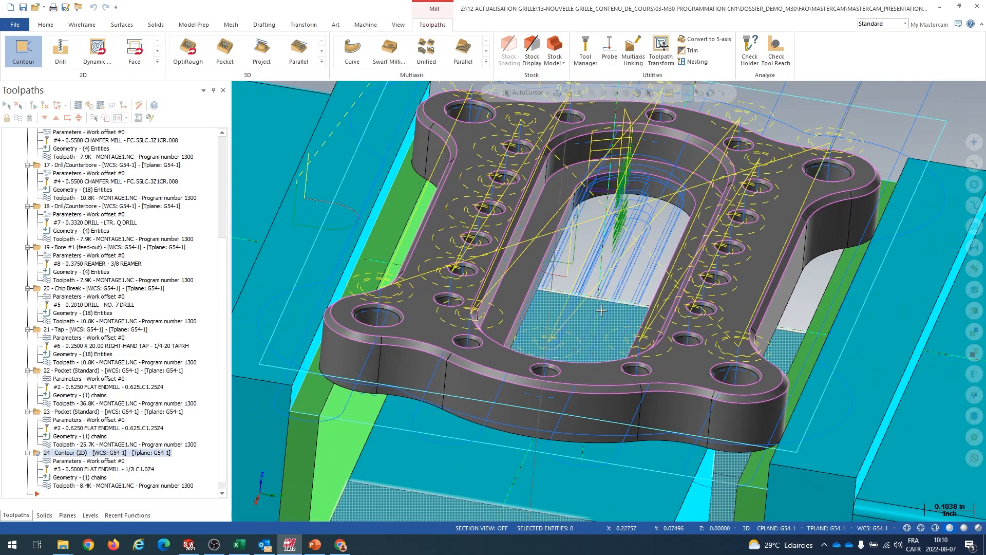
left_click(21, 58)
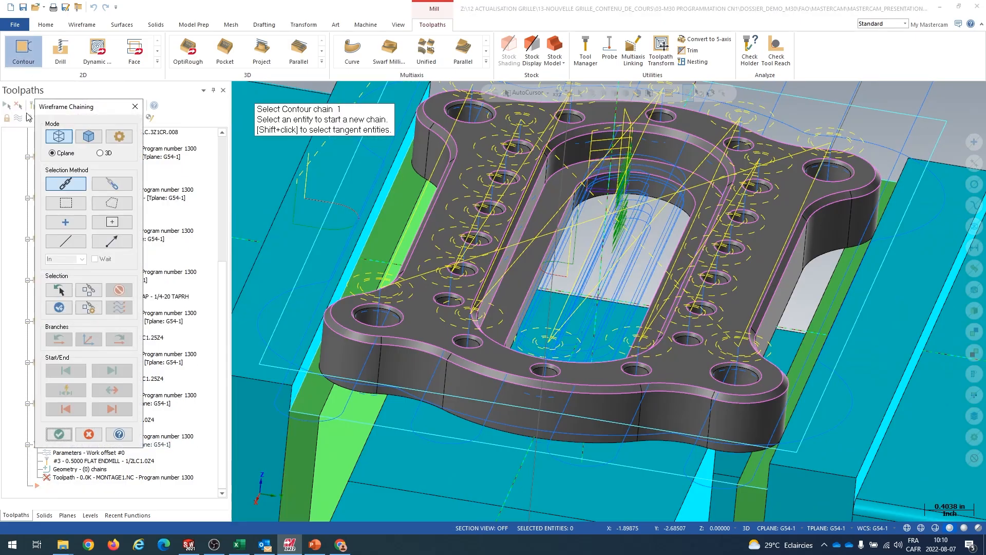
left_click(534, 296)
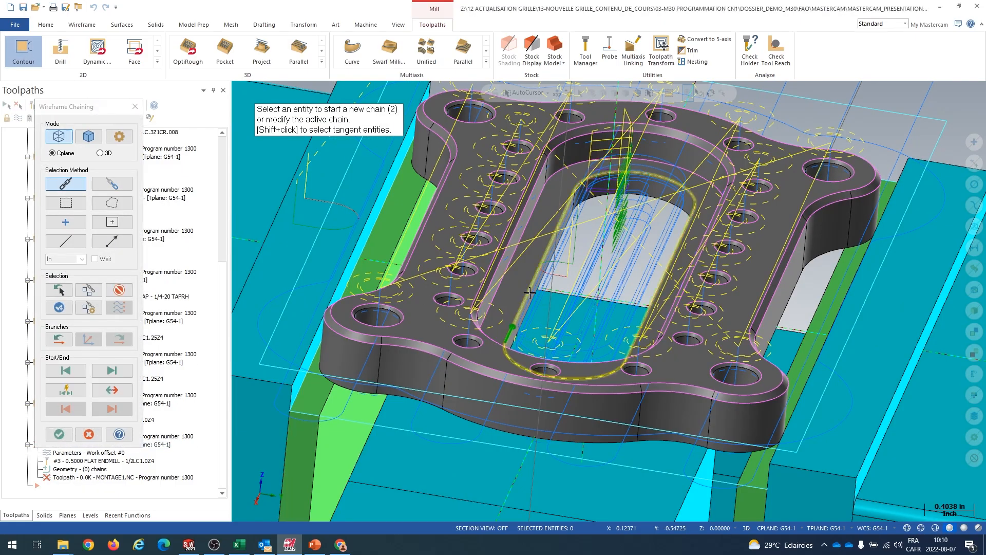
left_click(59, 434)
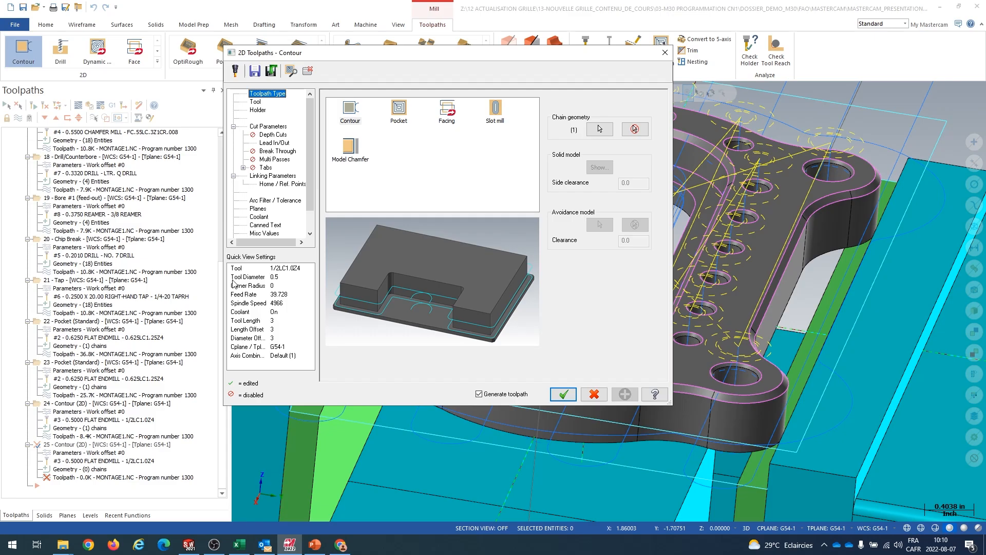
Reverse the direction of the through opening's chain, change its side, and accept the chain geometry.
left_click(600, 129)
scroll(506, 334, "up", 3)
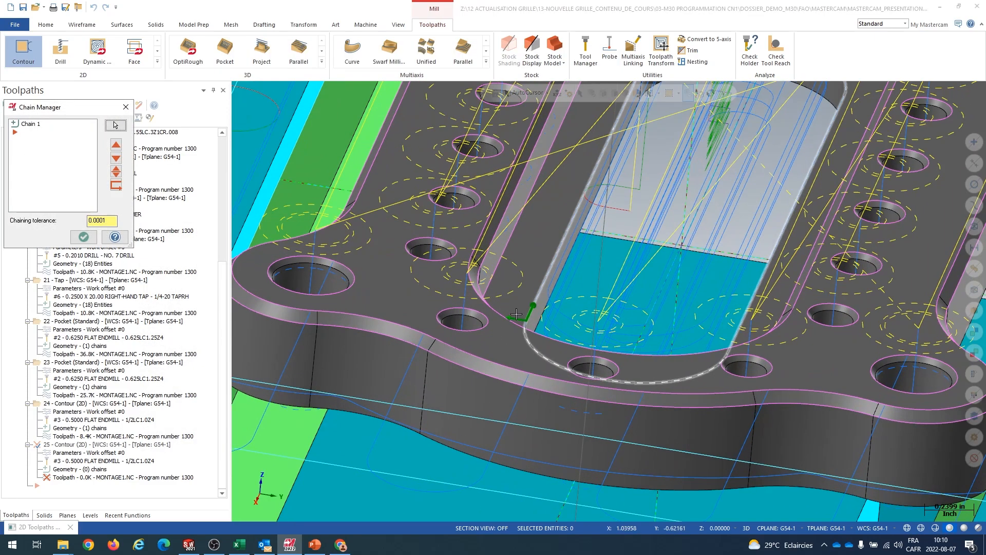
left_click(29, 125)
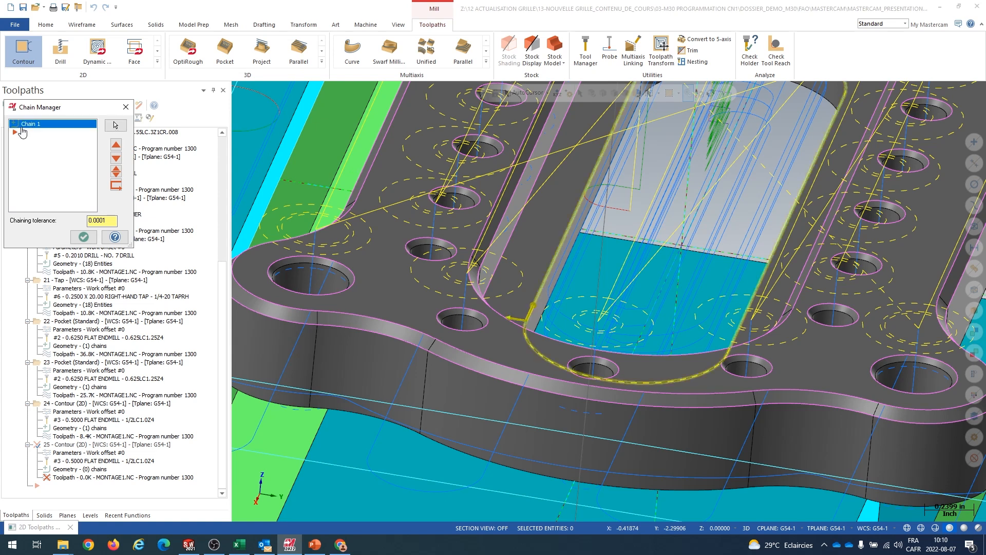
right_click(30, 126)
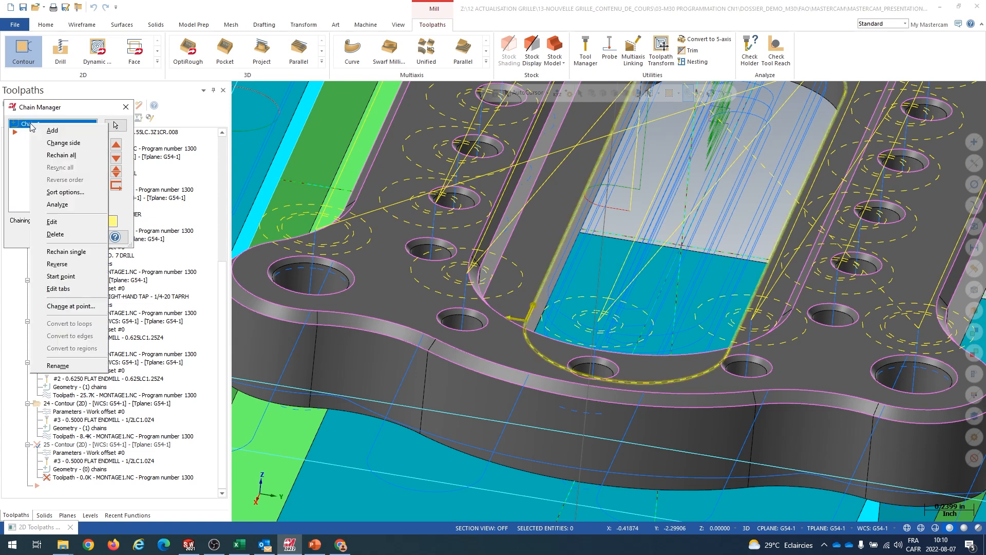
left_click(77, 264)
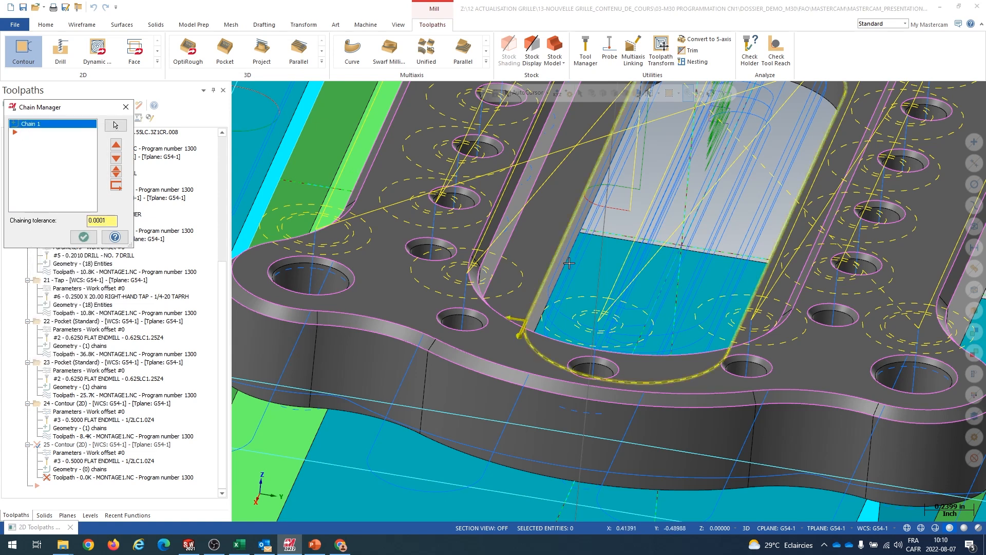
right_click(26, 125)
left_click(45, 145)
left_click(83, 236)
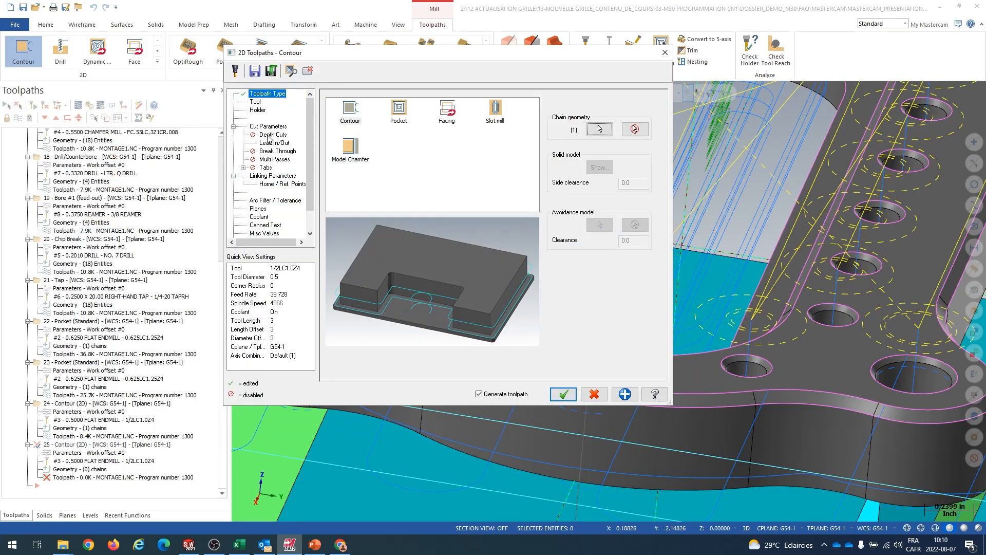
Set the contour's depth to 0 in absolute mode in the linking parameters.
left_click(268, 126)
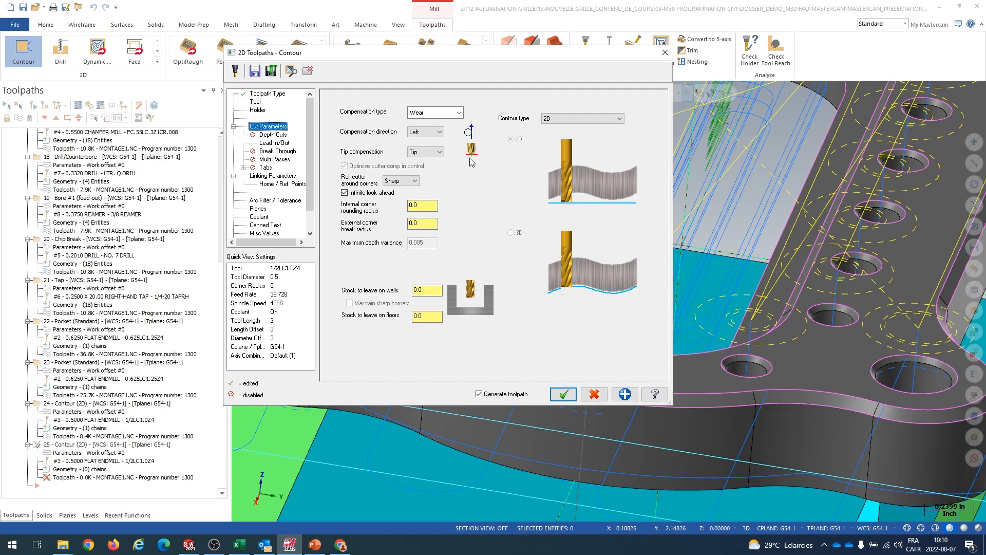
left_click_drag(437, 58, 231, 69)
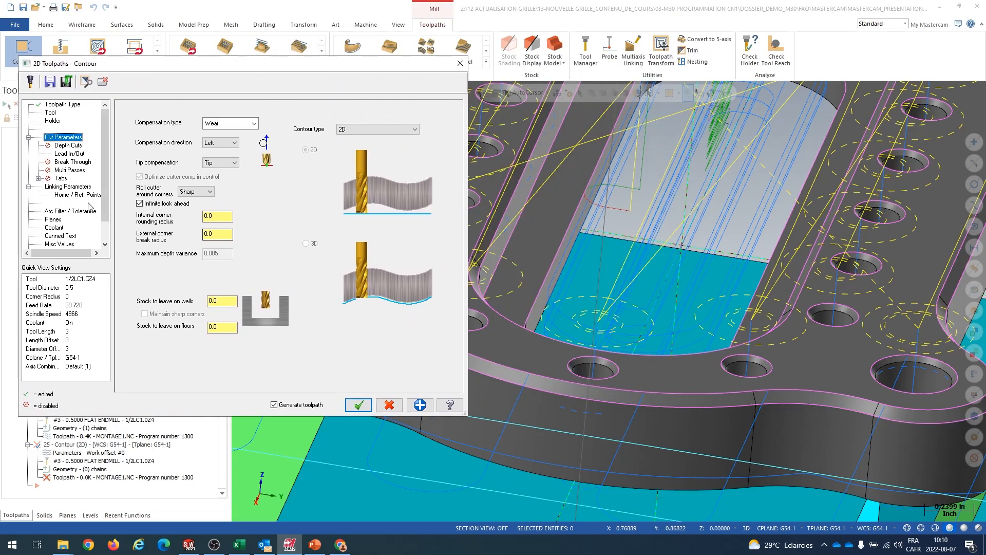
left_click(68, 187)
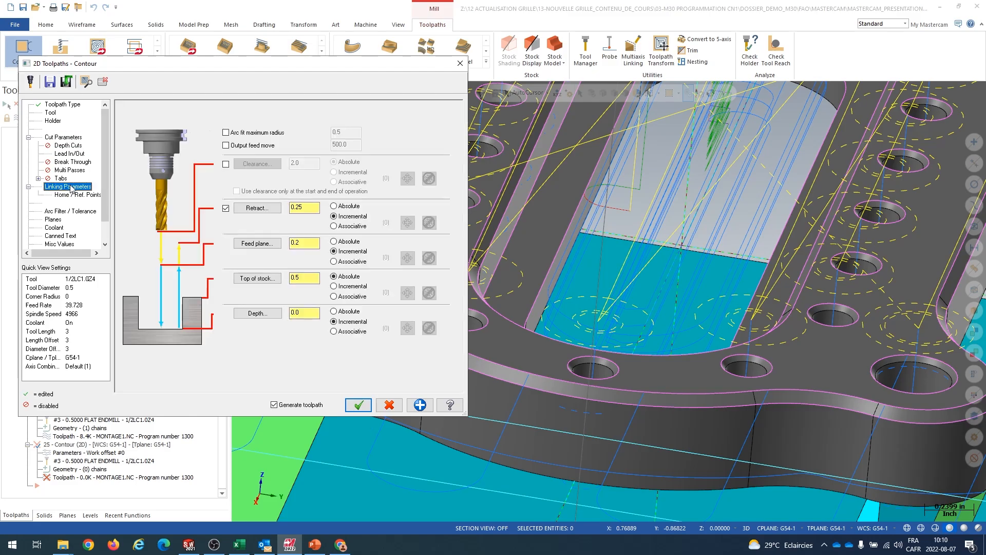
left_click(349, 310)
left_click_drag(311, 313, 252, 314)
type("0")
key("Return")
Enable a break through amount of 0.05 and generate the contour toolpath.
left_click(72, 161)
left_click(174, 136)
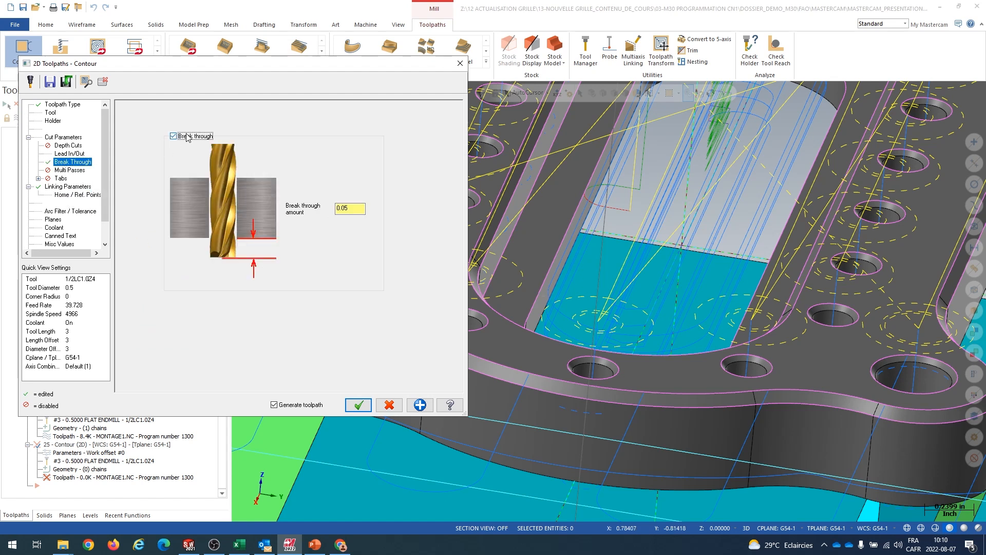
left_click(344, 209)
left_click(359, 404)
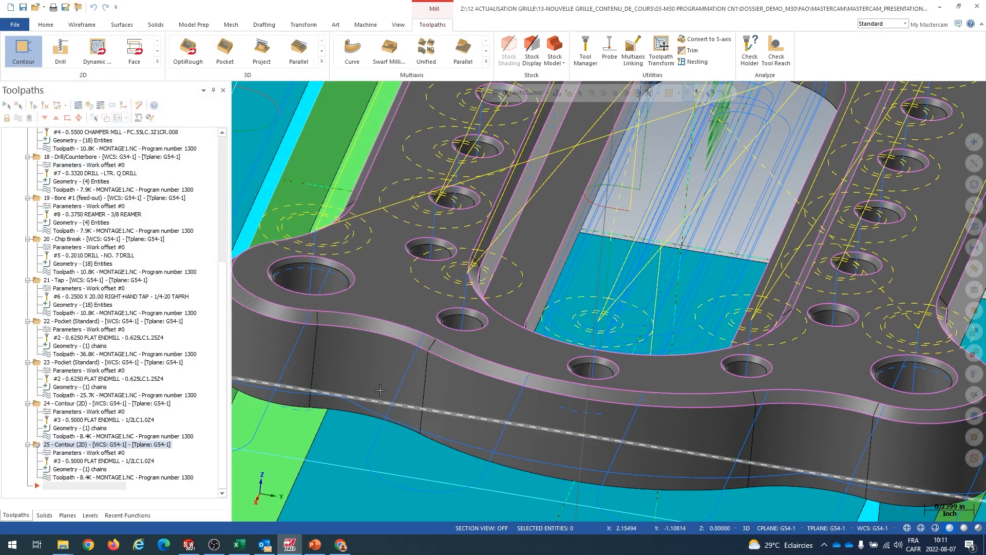
Examine the generated toolpaths on the part, the operation list, and the edges of the outer profile and central opening.
scroll(380, 390, "down", 6)
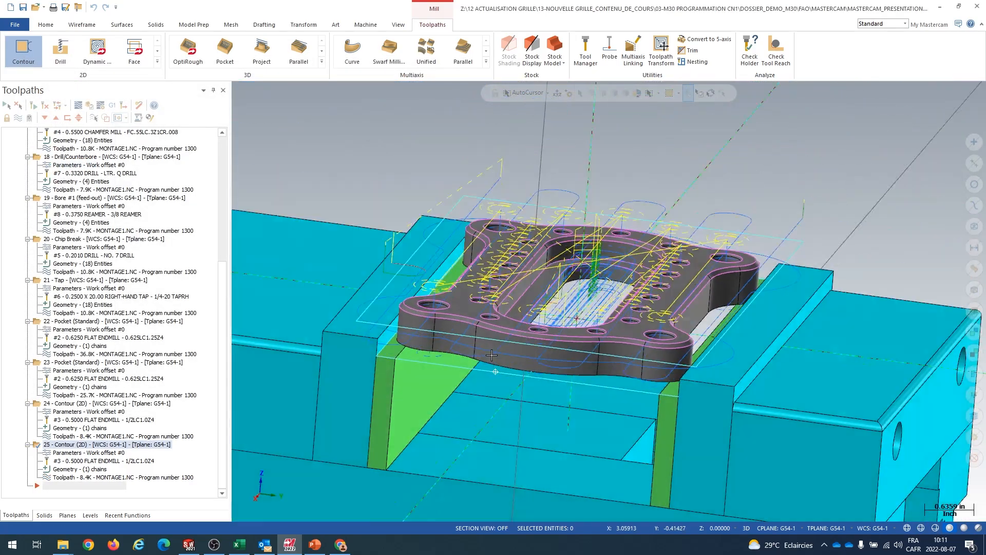
middle_click_drag(492, 355, 501, 376)
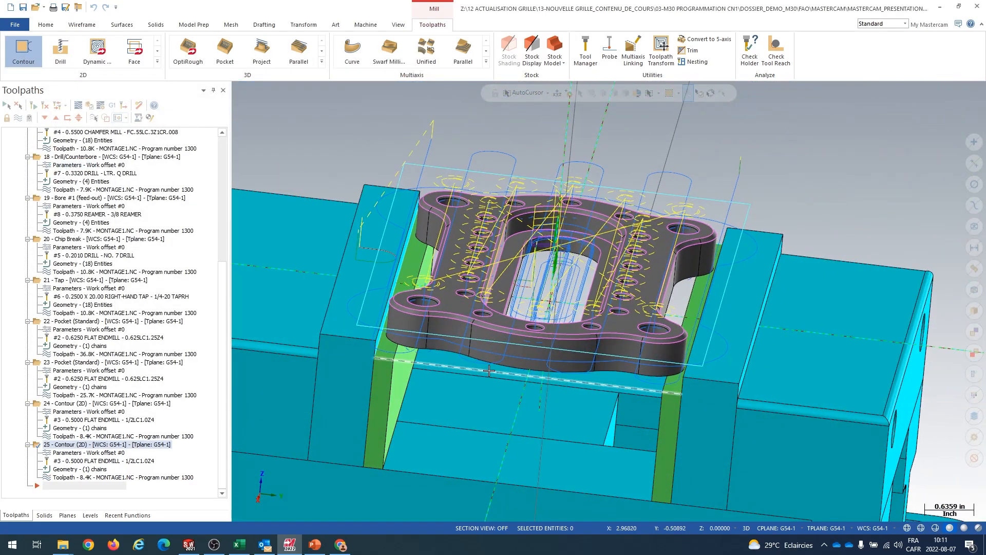
scroll(133, 309, "up", 7)
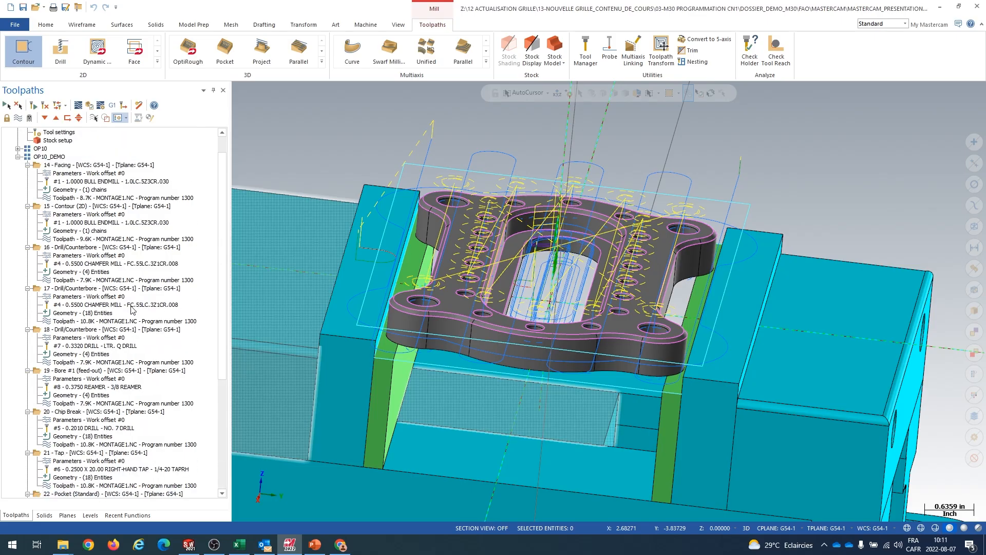
scroll(133, 310, "down", 7)
scroll(445, 209, "up", 3)
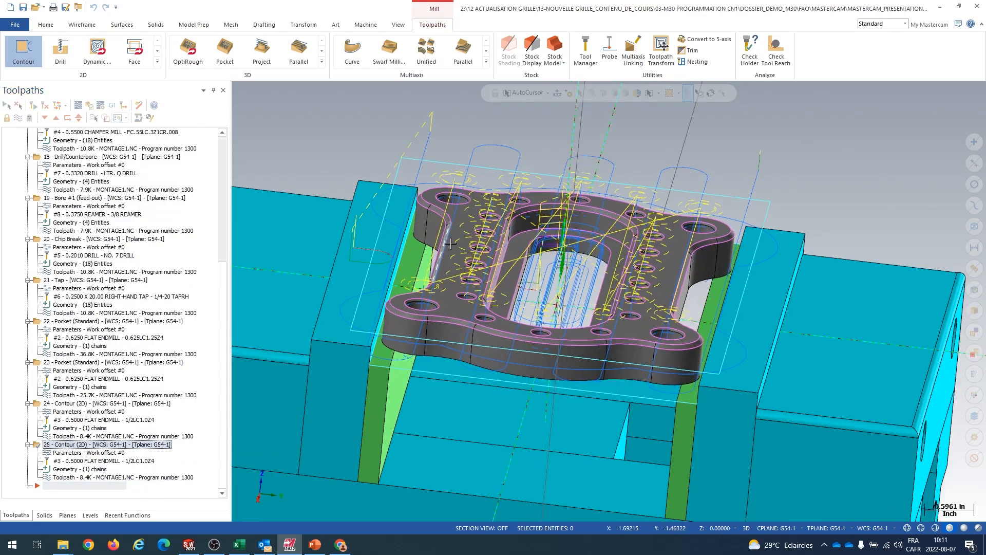
scroll(445, 209, "up", 2)
scroll(712, 303, "up", 3)
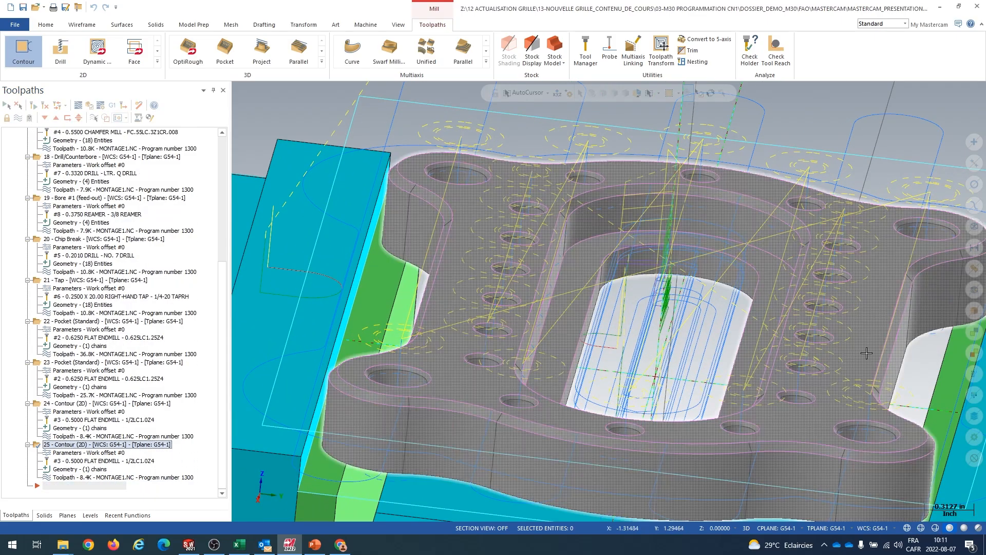
scroll(711, 303, "down", 5)
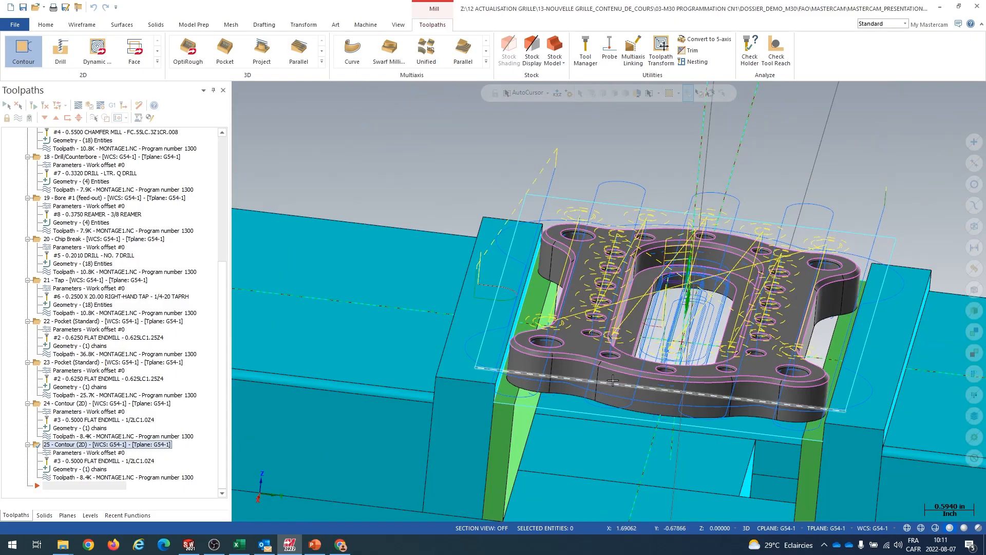
scroll(622, 348, "up", 3)
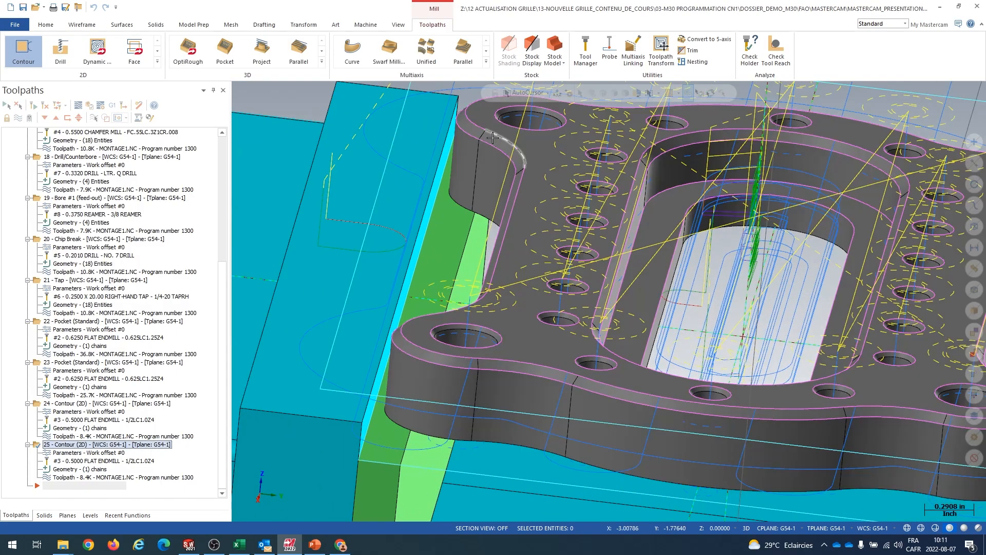
scroll(496, 136, "down", 3)
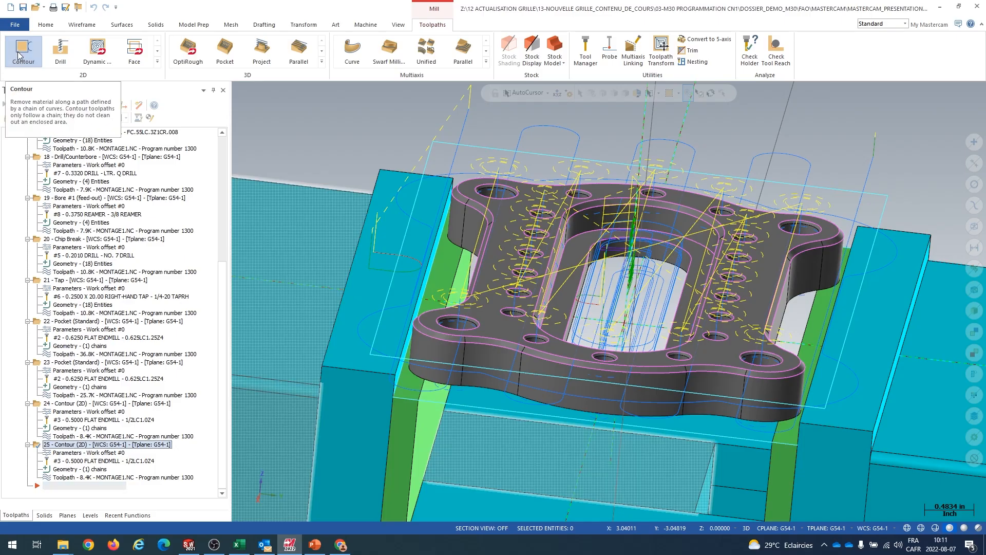
Start a new 2D contour chained along the part's outer top edge and the upper edge of the central opening.
left_click(19, 54)
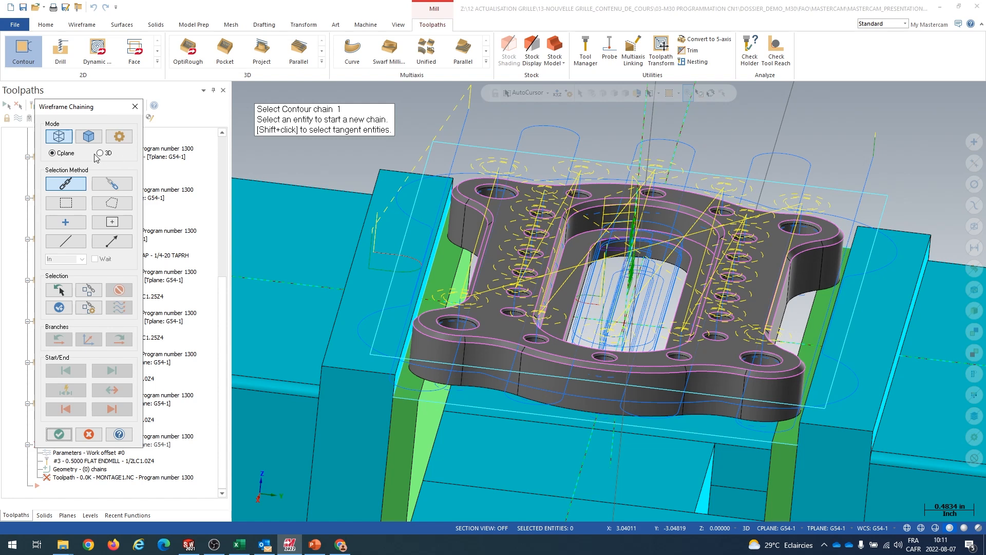
left_click(487, 242)
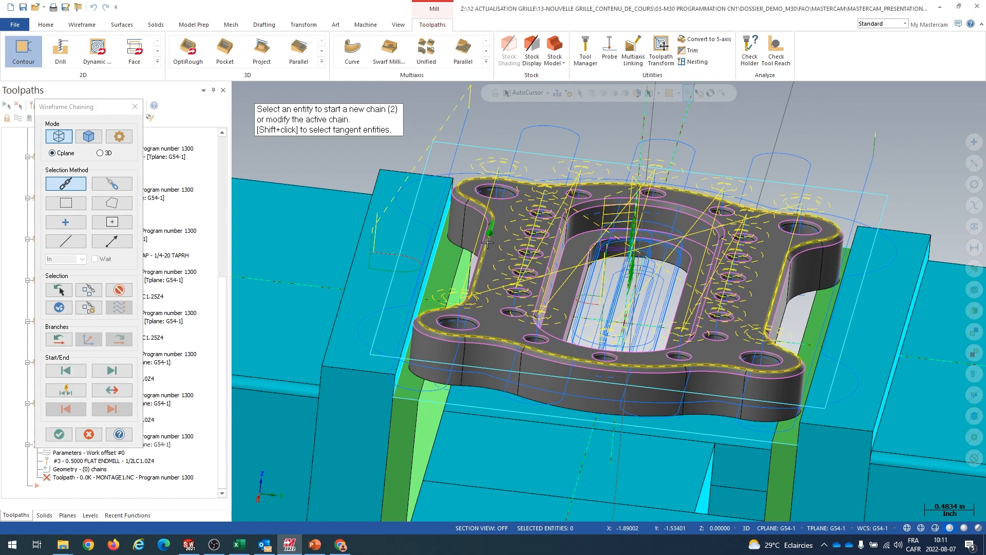
left_click(556, 241)
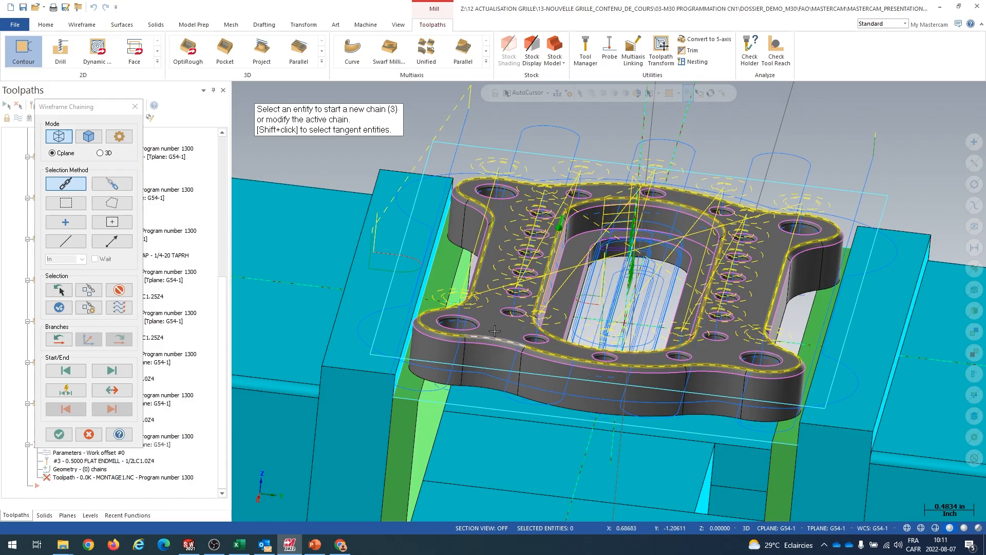
left_click(59, 434)
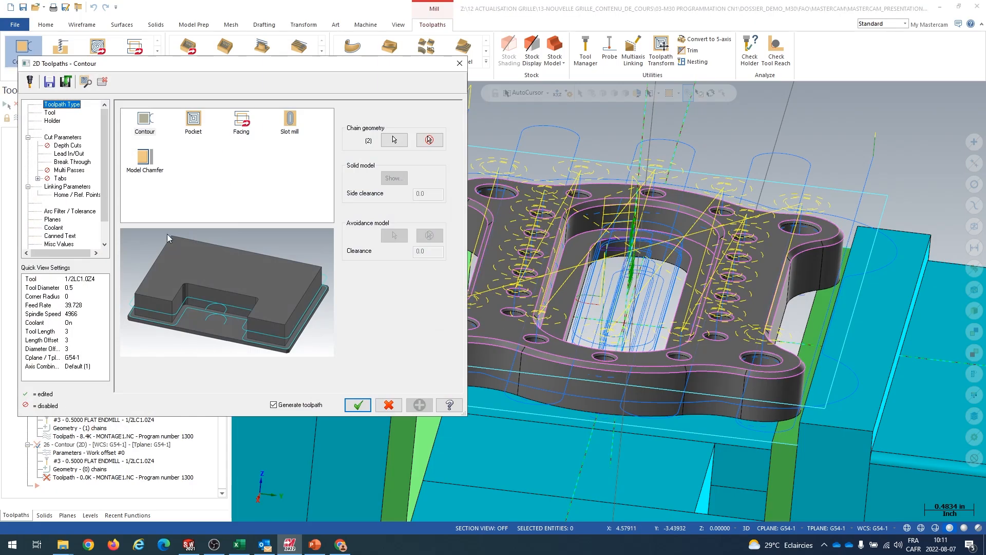
Reverse the direction of the outer profile chain, check both chain directions on the part, and accept the geometry.
left_click(394, 140)
scroll(564, 222, "up", 4)
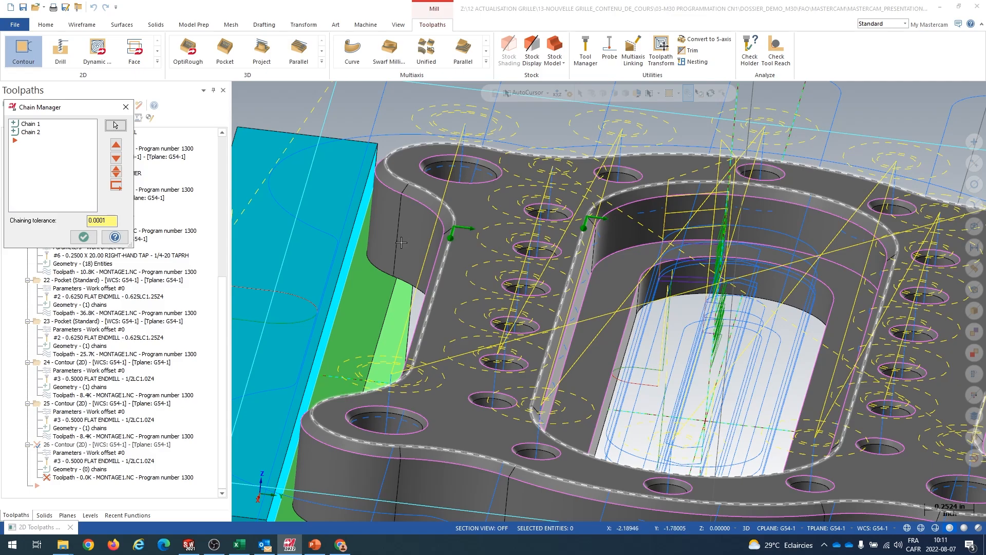
left_click(30, 125)
right_click(29, 125)
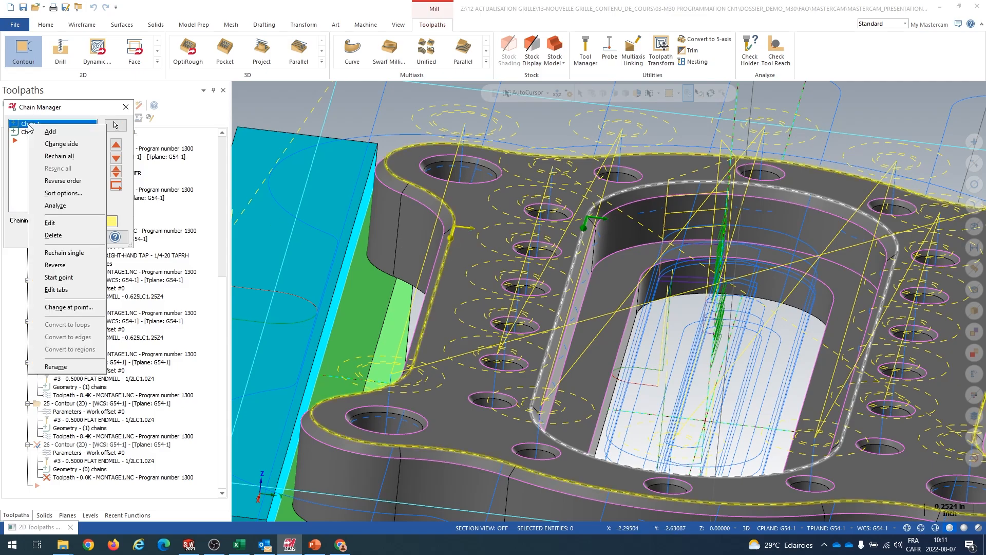
left_click(80, 264)
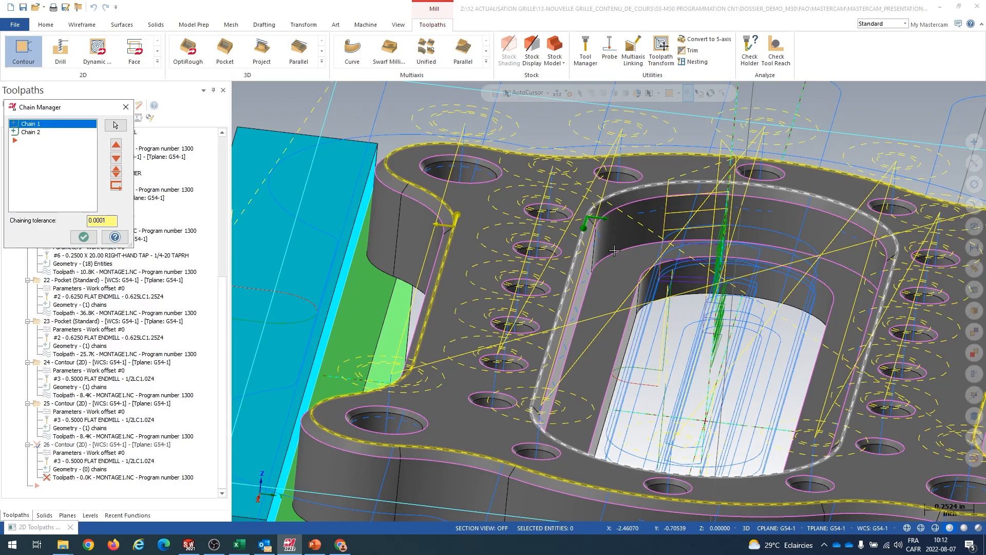
scroll(614, 250, "down", 4)
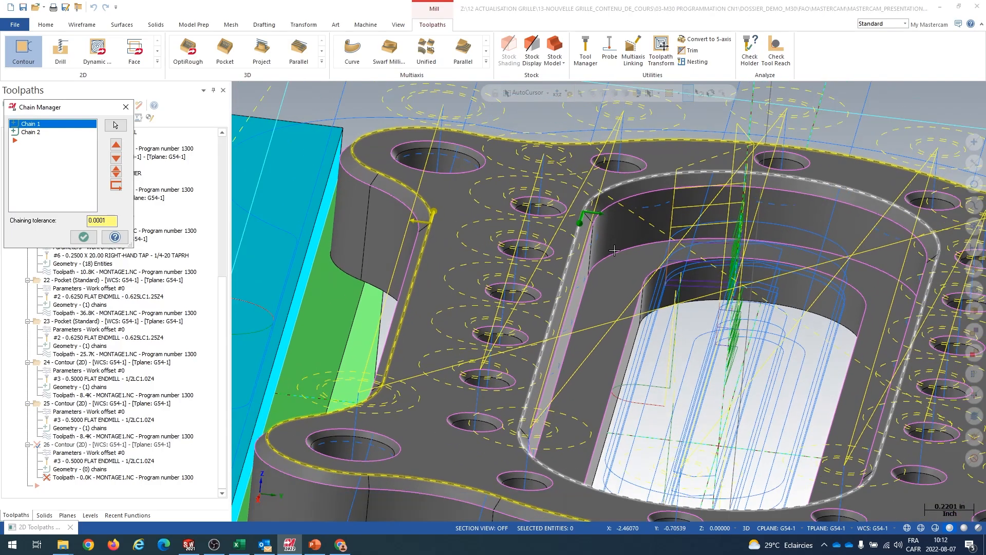
scroll(602, 251, "up", 2)
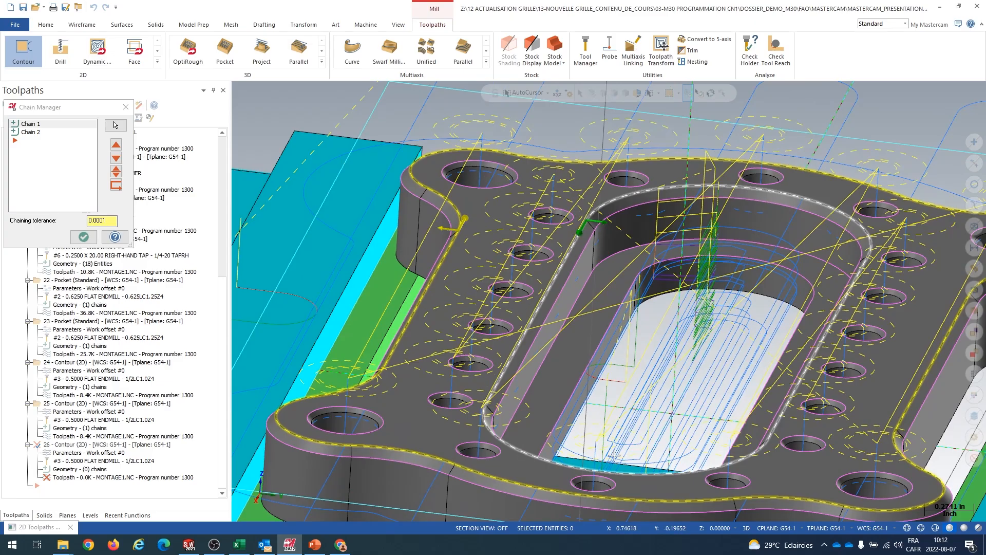
scroll(590, 242, "up", 3)
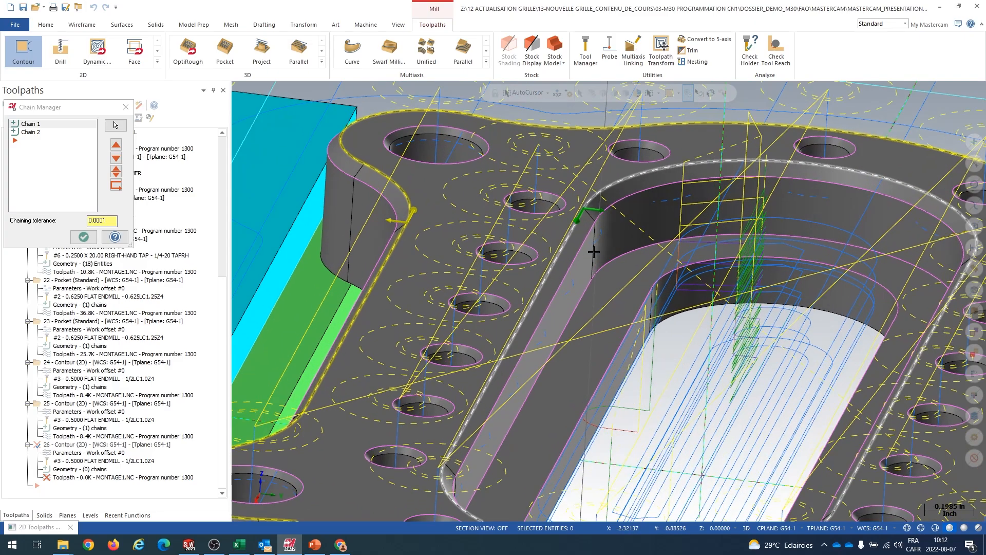
scroll(591, 257, "down", 3)
scroll(593, 284, "up", 2)
scroll(596, 288, "down", 2)
scroll(601, 290, "up", 2)
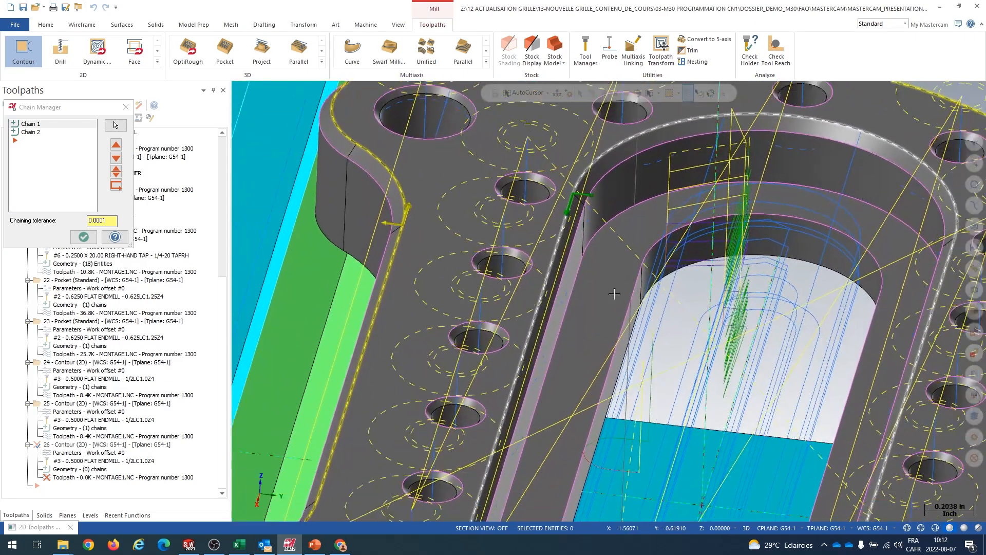
scroll(609, 296, "down", 2)
left_click(83, 237)
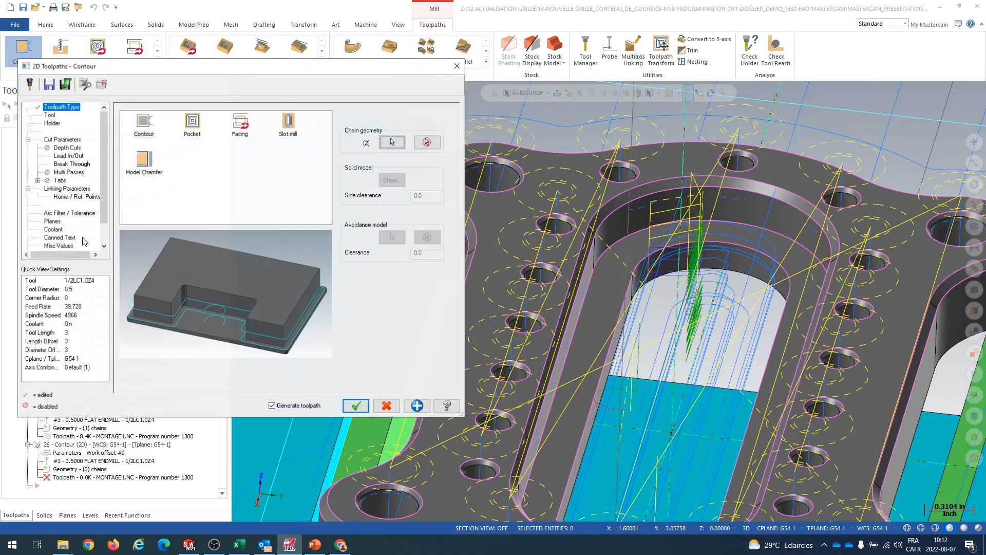
Assign tool 4, the 0.55 chamfer mill, to the contour and set its compensation type to Computer.
left_click(51, 113)
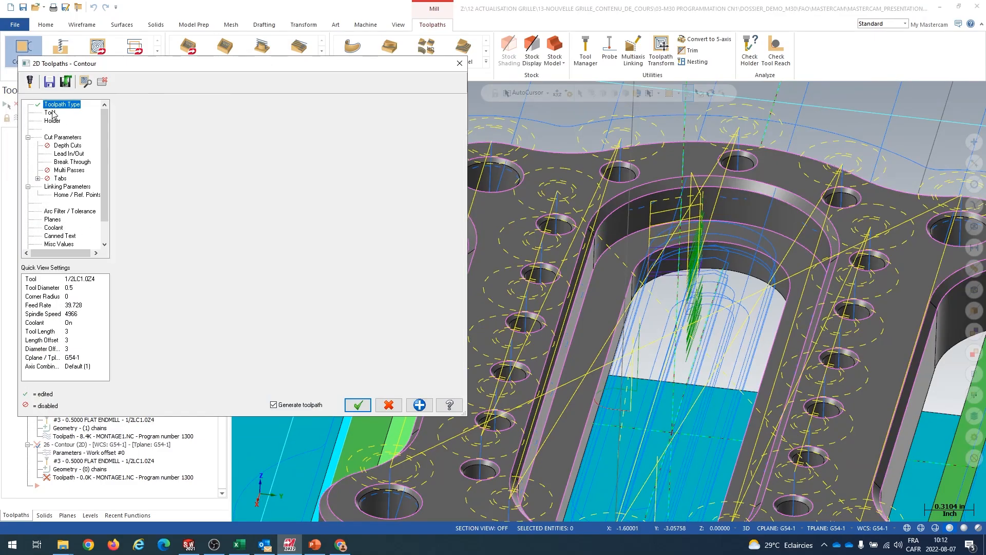
left_click(259, 160)
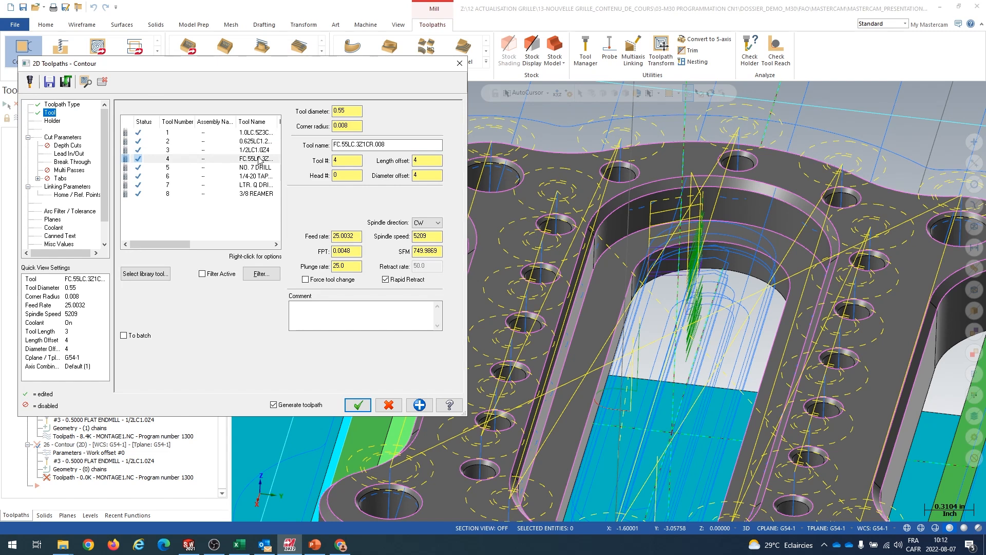
left_click(51, 138)
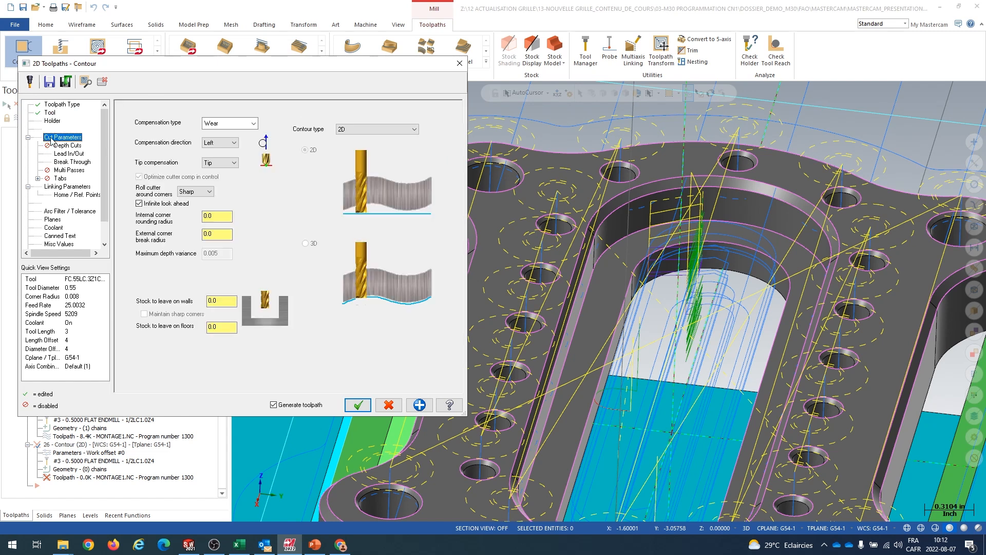
left_click(242, 125)
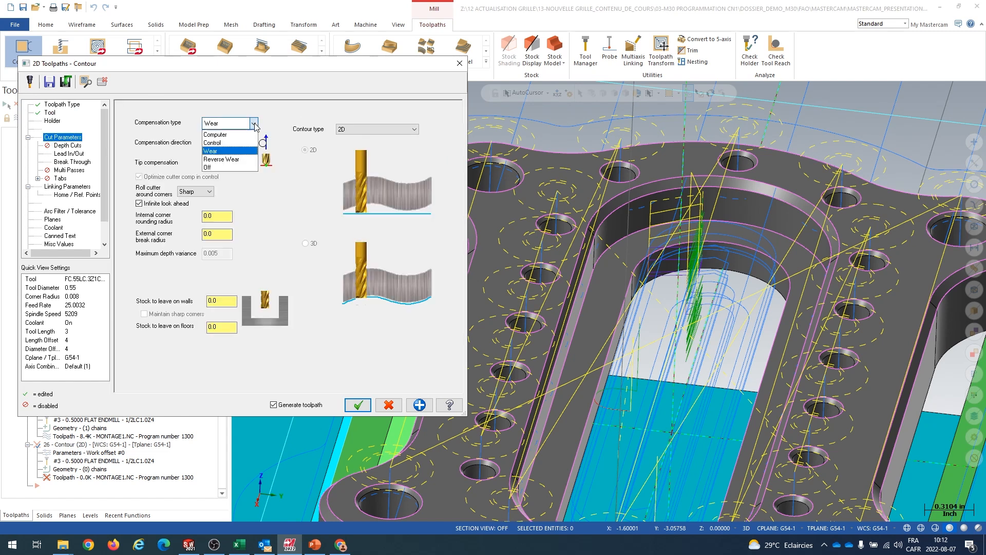
left_click(230, 134)
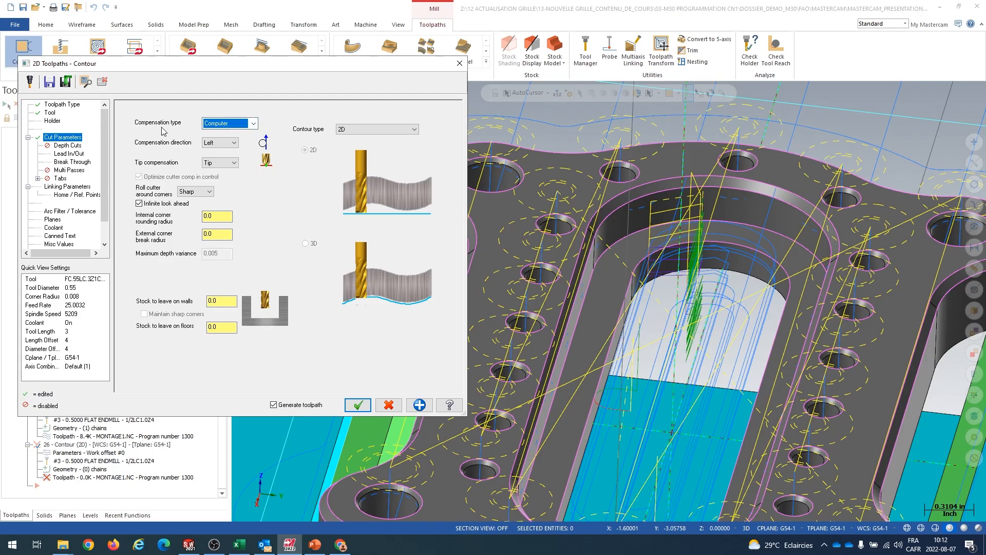
Set the contour type to 2D chamfer with a chamfer width of 0.0 and a bottom offset of 0.1.
left_click(369, 131)
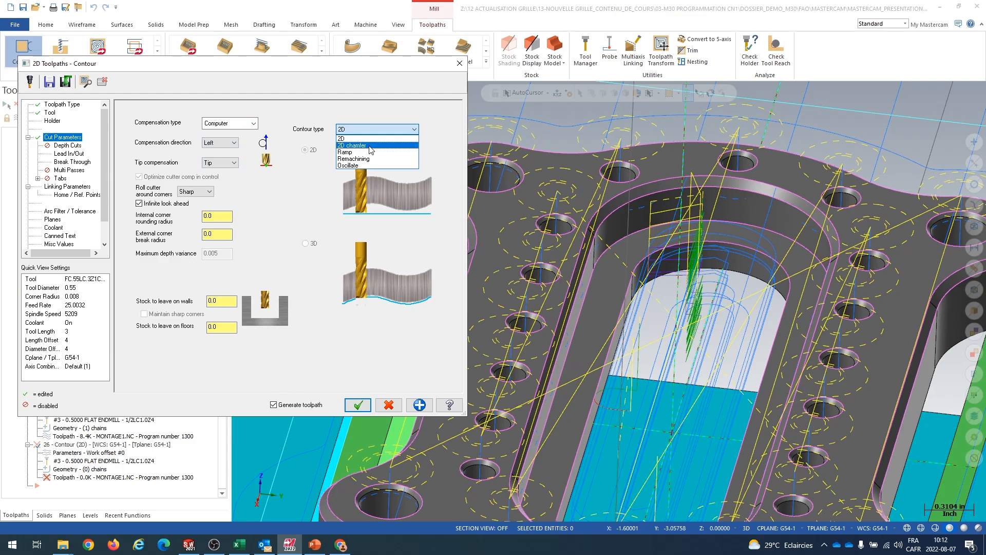
left_click(370, 147)
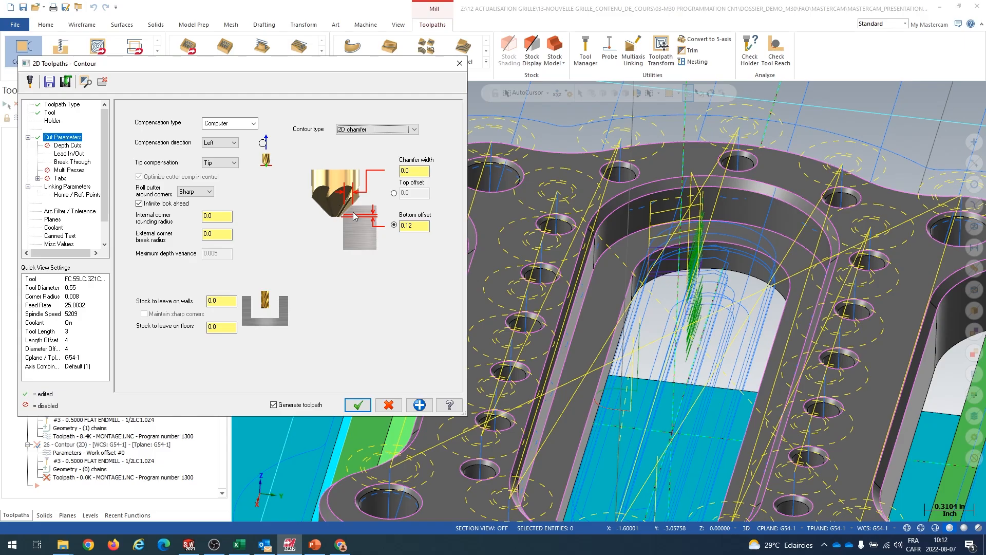
left_click(418, 172)
left_click_drag(412, 64, 347, 65)
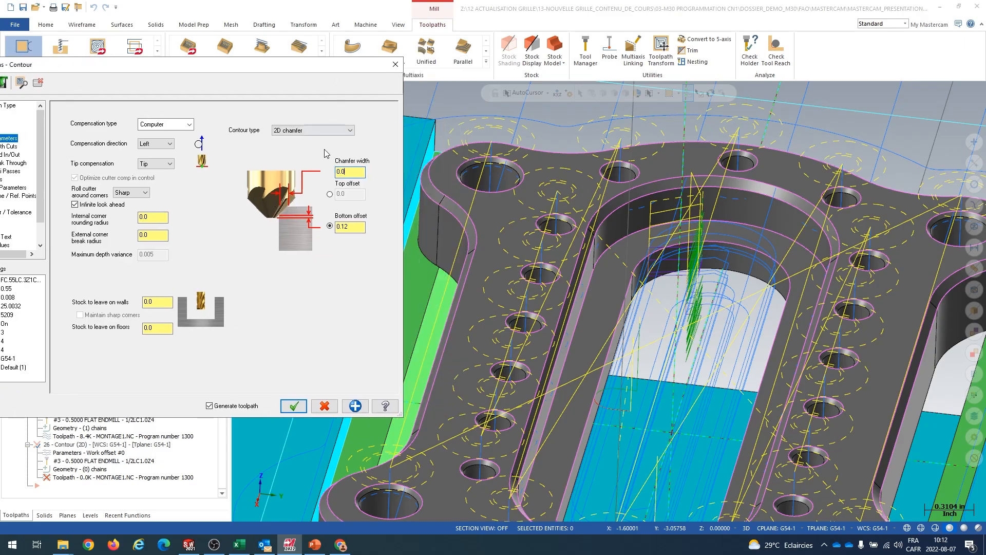
left_click(356, 172)
left_click_drag(357, 230, 335, 229)
left_click_drag(341, 225, 270, 222)
left_click(357, 173)
left_click_drag(323, 69, 371, 49)
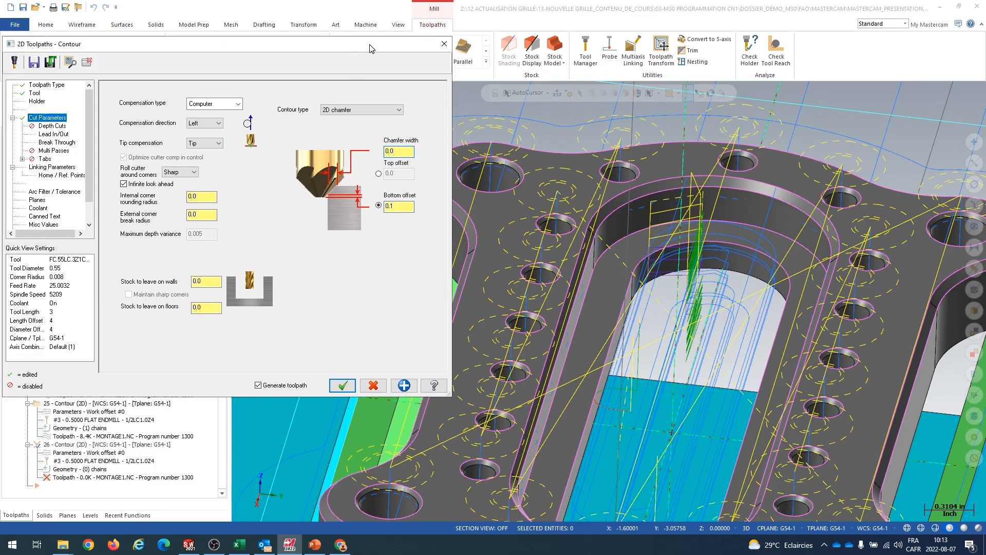
Turn off break through for the chamfer contour and check its lead-in length and radius.
left_click(63, 142)
left_click(158, 117)
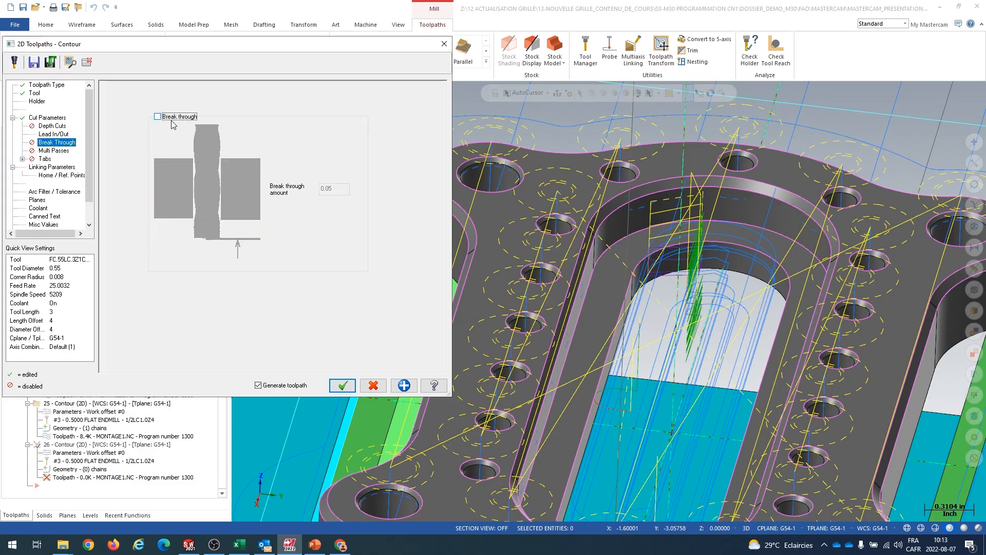
left_click(53, 134)
left_click(164, 139)
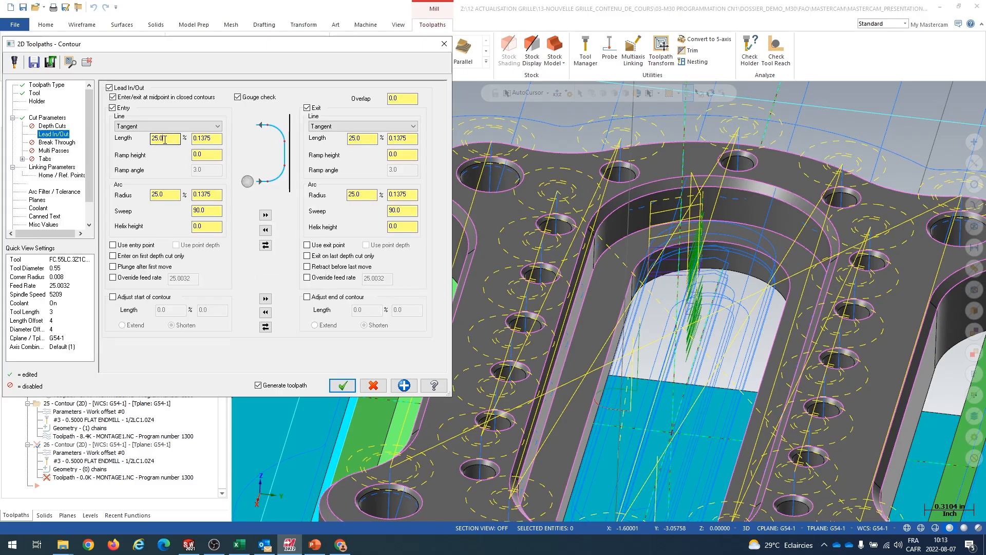
left_click(172, 195)
Set the chamfer contour's top of stock and depth to incremental, then accept the operation to generate its toolpath.
left_click(53, 168)
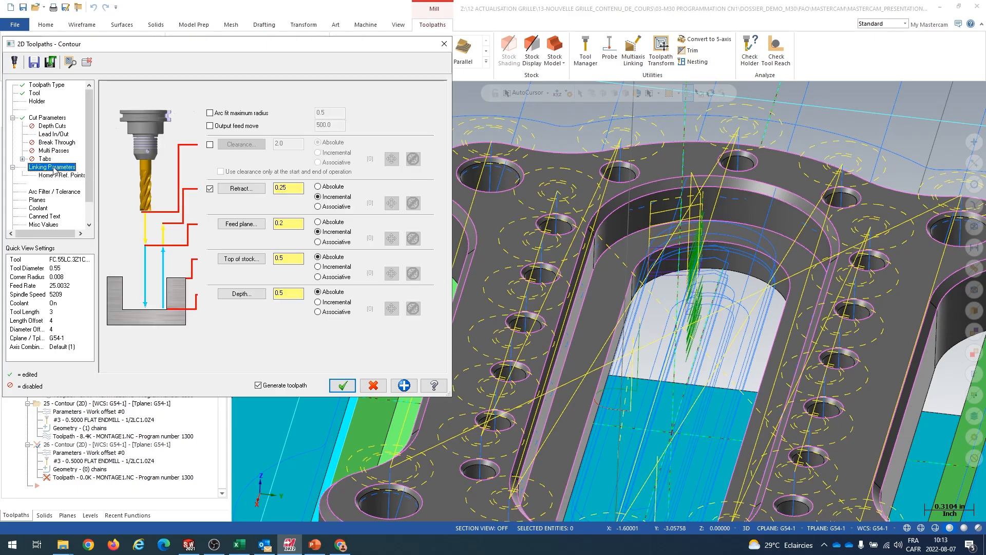
left_click(289, 293)
left_click(290, 259)
left_click(290, 297)
left_click(329, 268)
left_click(334, 304)
left_click_drag(292, 295, 262, 292)
left_click(342, 385)
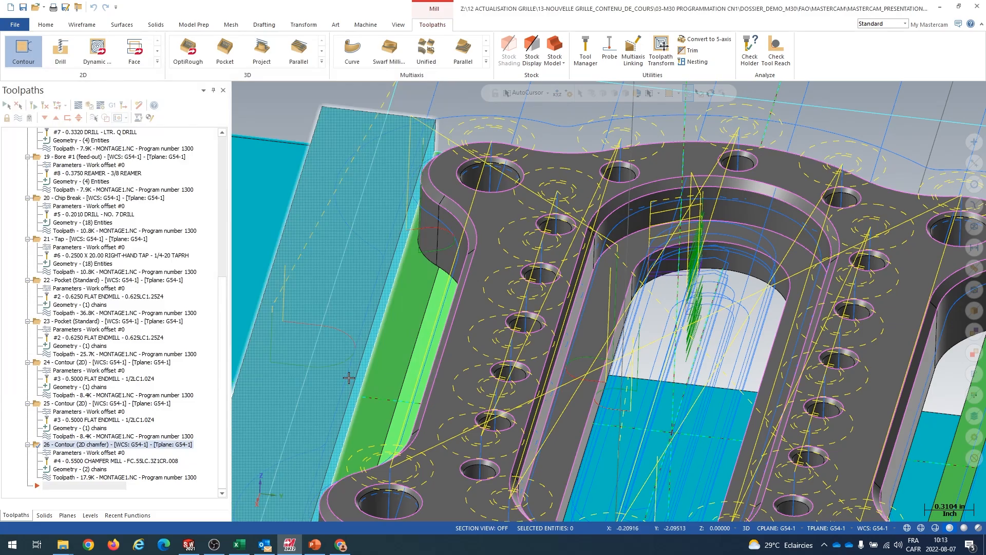
Backplot the 2D chamfer contour and step the chamfer mill down to the part's outer top edge.
mouse_move(510, 371)
middle_mouse_down()
mouse_move(518, 343)
mouse_move(516, 360)
middle_mouse_up()
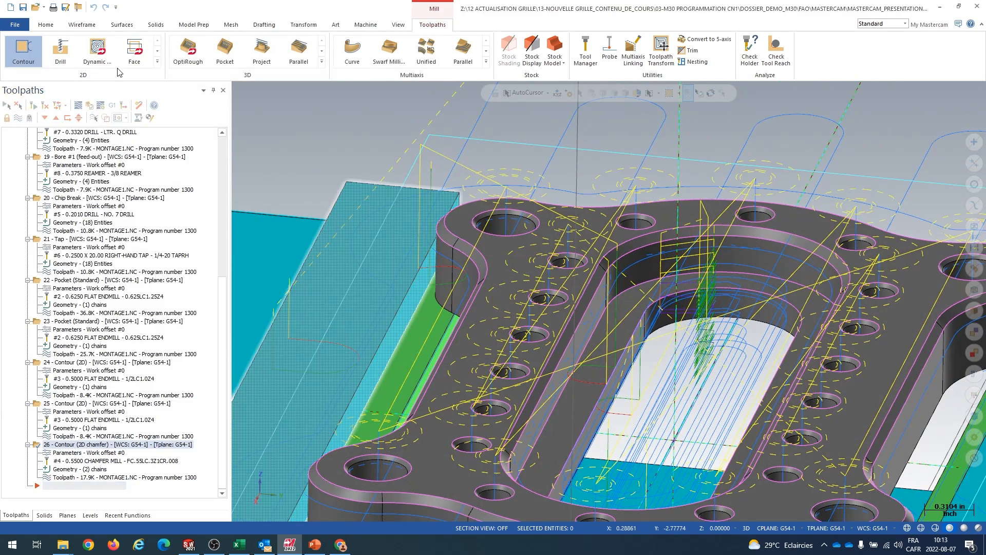
left_click(78, 105)
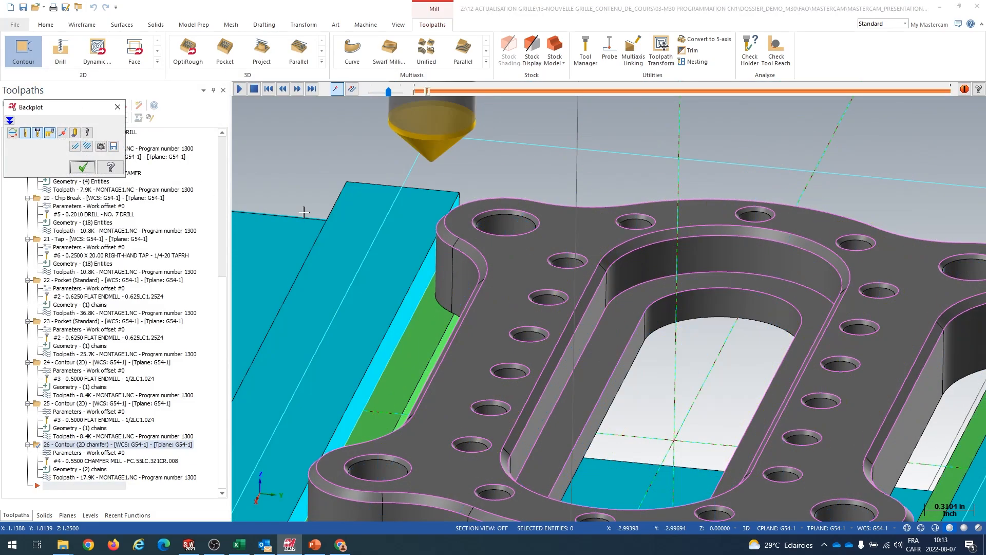
key("s")
key("s")
key("s")
key("s")
key("s")
Examine the chamfer mill's tip position against the outer edge up close and close the backplot.
middle_click_drag(409, 251, 437, 255)
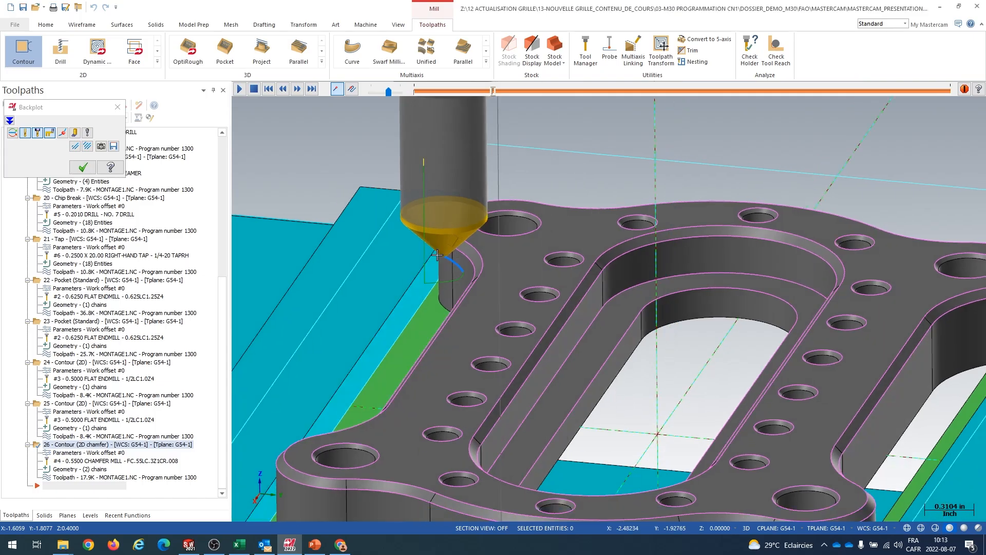
scroll(437, 255, "up", 5)
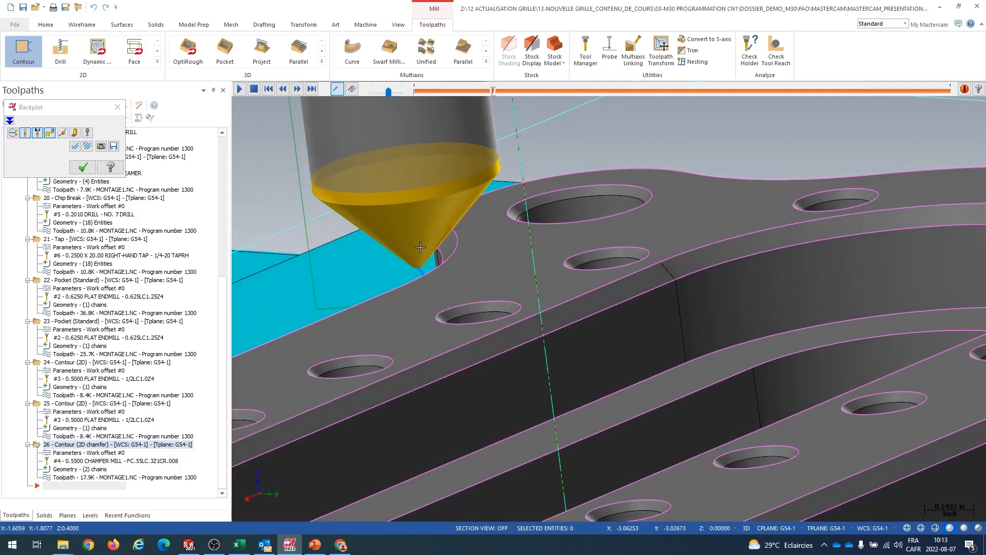
scroll(420, 247, "up", 5)
middle_click_drag(398, 254, 477, 252)
scroll(478, 251, "up", 1)
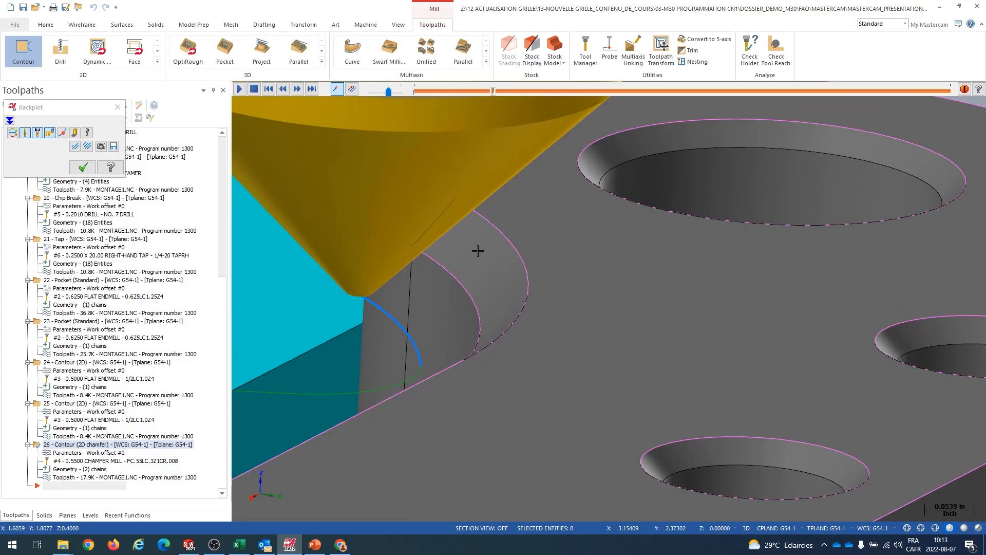
scroll(478, 251, "down", 10)
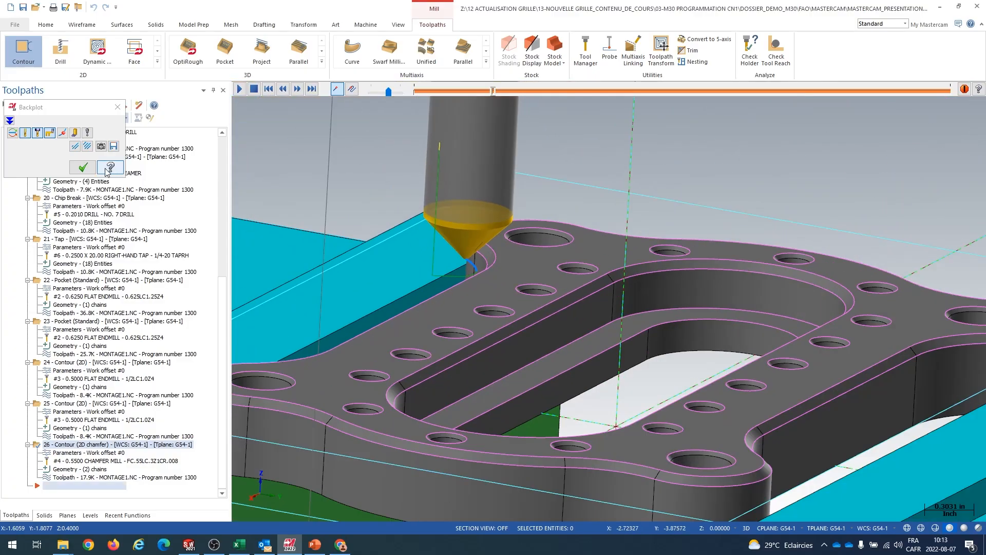
left_click(82, 167)
Verify all operations of the OP10_DEMO group by running the full material removal simulation.
scroll(215, 277, "up", 9)
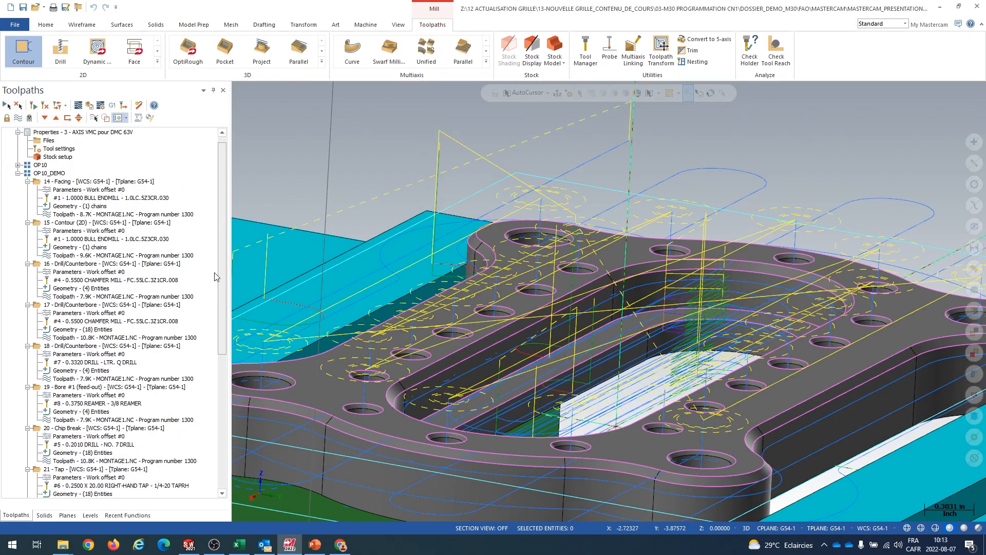
scroll(214, 277, "up", 1)
left_click(52, 183)
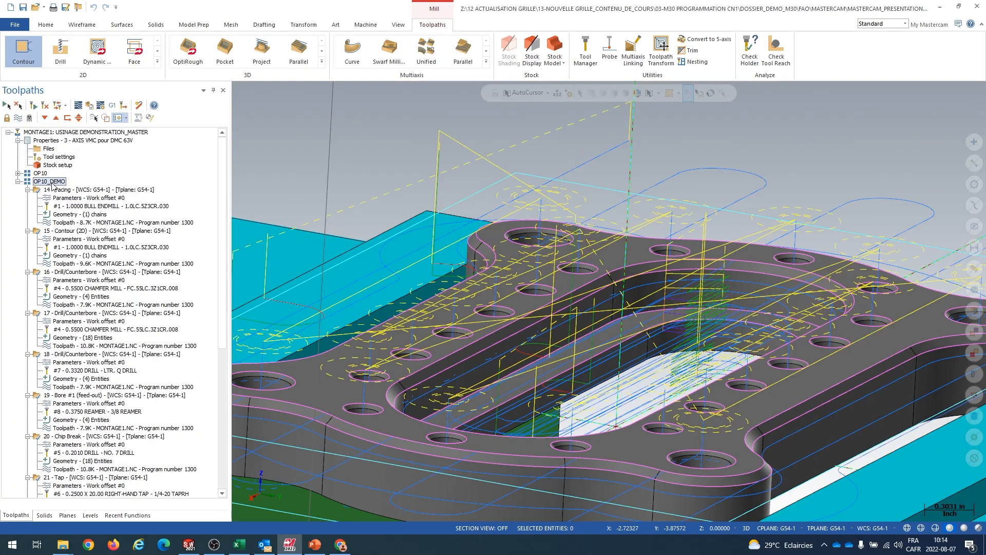
scroll(630, 222, "down", 5)
middle_click_drag(574, 231, 620, 244)
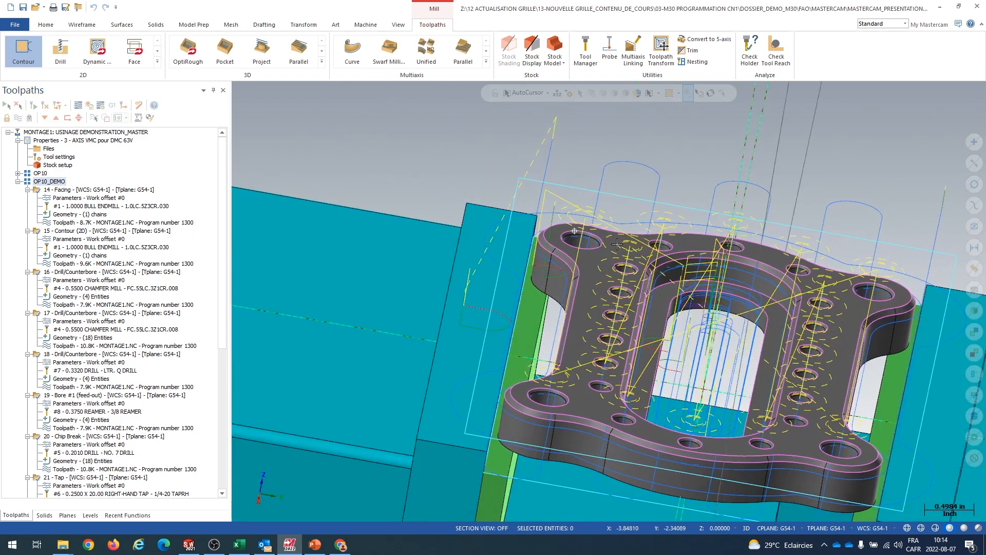
left_click(89, 106)
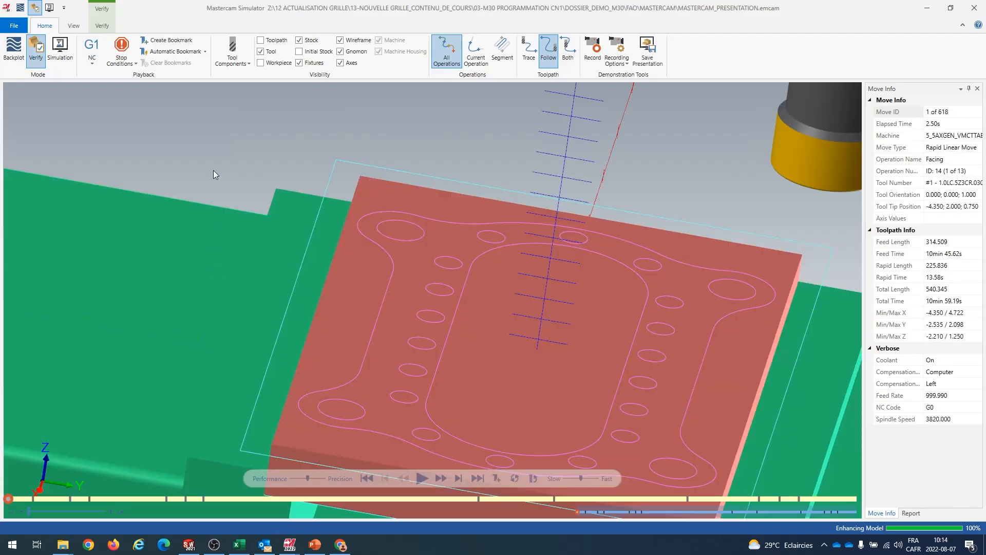
key("r")
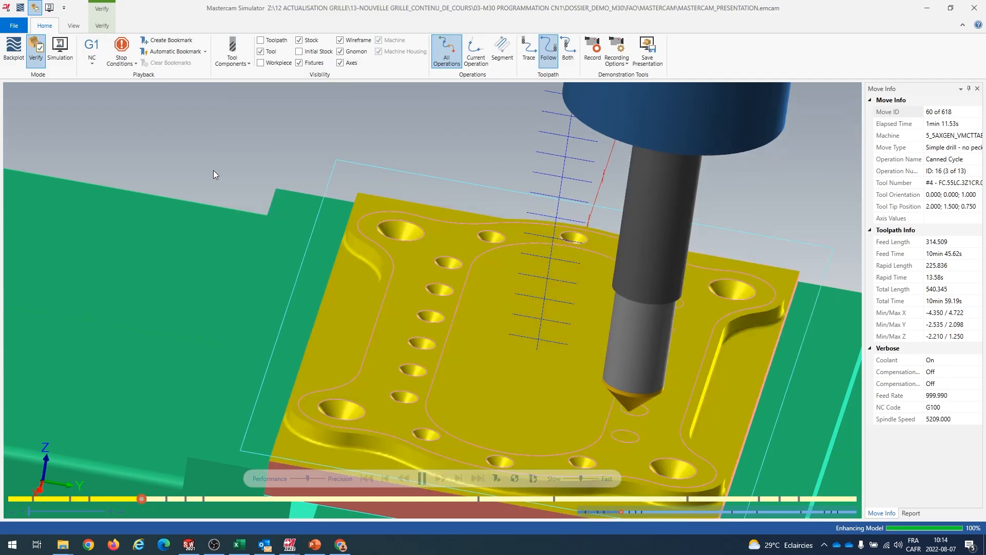
scroll(250, 214, "up", 5)
scroll(250, 215, "down", 5)
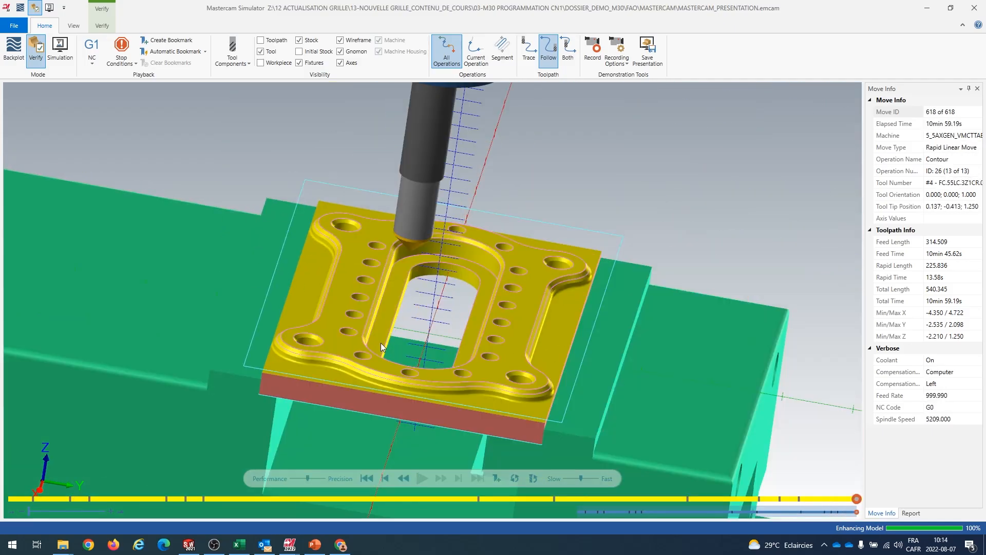
Examine the simulated part from several angles, comparing the chamfered edges with the part's wireframe.
scroll(384, 343, "up", 5)
scroll(374, 276, "down", 4)
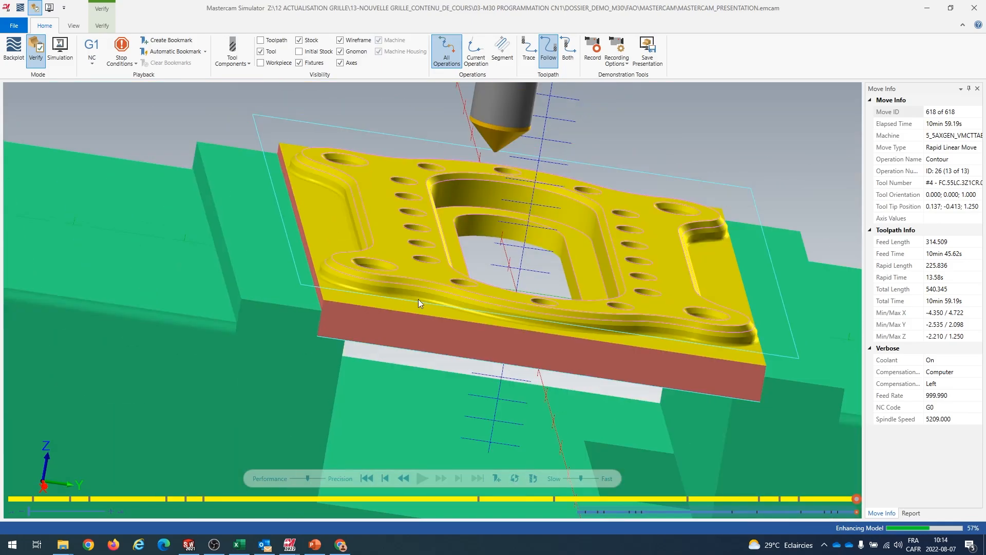
middle_click_drag(383, 299, 512, 347)
scroll(441, 331, "up", 3)
scroll(447, 332, "down", 4)
middle_click_drag(410, 196, 568, 217)
scroll(566, 250, "up", 5)
scroll(567, 250, "down", 3)
scroll(566, 250, "down", 4)
scroll(580, 264, "up", 3)
scroll(568, 217, "up", 5)
scroll(569, 217, "up", 3)
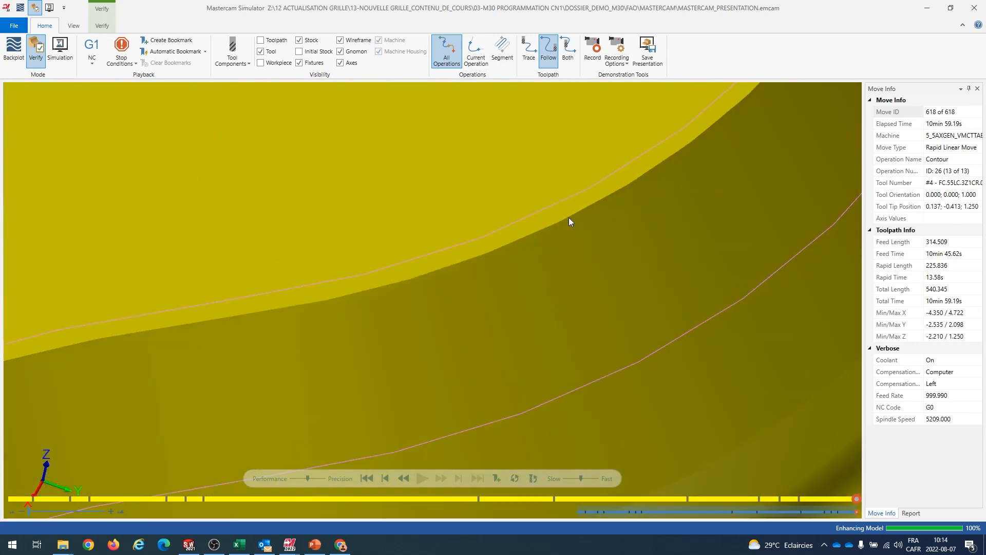
Inspect the outer profile's chamfer at a corner and in side view, then close the simulator.
scroll(568, 221, "down", 7)
middle_click_drag(564, 257, 577, 233)
scroll(474, 306, "up", 7)
scroll(473, 309, "down", 2)
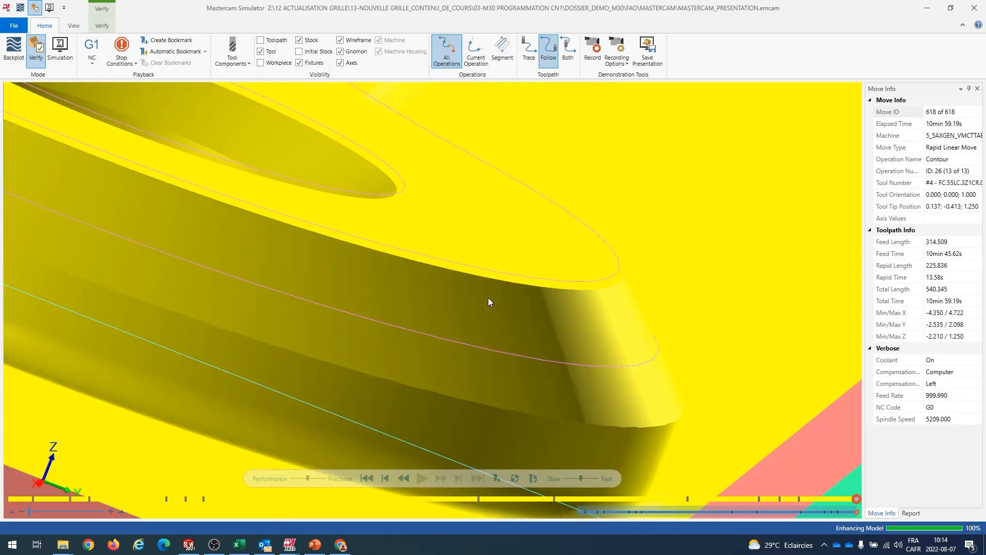
scroll(589, 288, "down", 5)
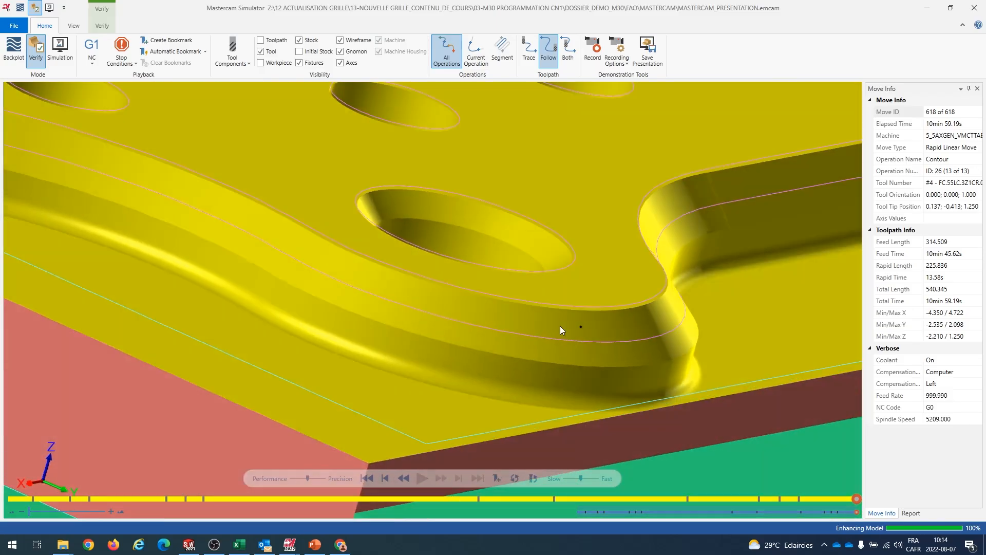
middle_click_drag(560, 326, 534, 324)
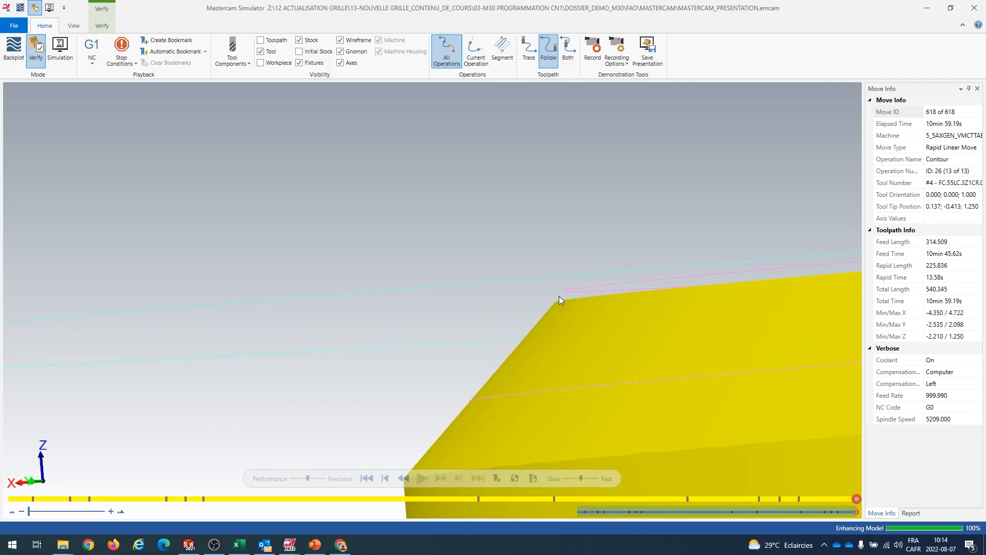
scroll(560, 297, "up", 1)
scroll(560, 301, "down", 5)
middle_click_drag(537, 313, 617, 375)
scroll(557, 336, "down", 6)
scroll(580, 364, "up", 6)
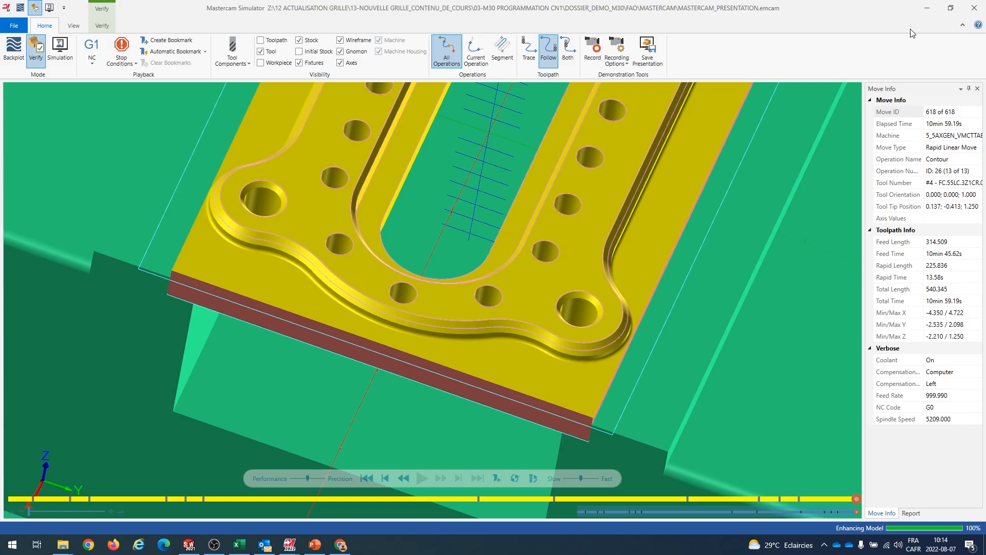
left_click(974, 8)
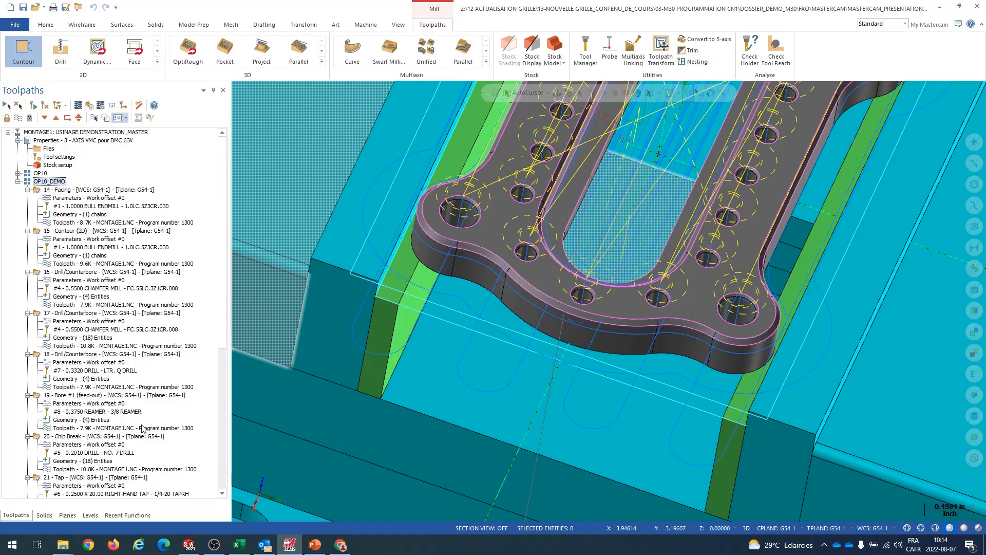
Move the pocket, 2D contour and 2D chamfer operations 22 to 26 directly after operation 15, ahead of the drilling operations.
left_click(83, 235)
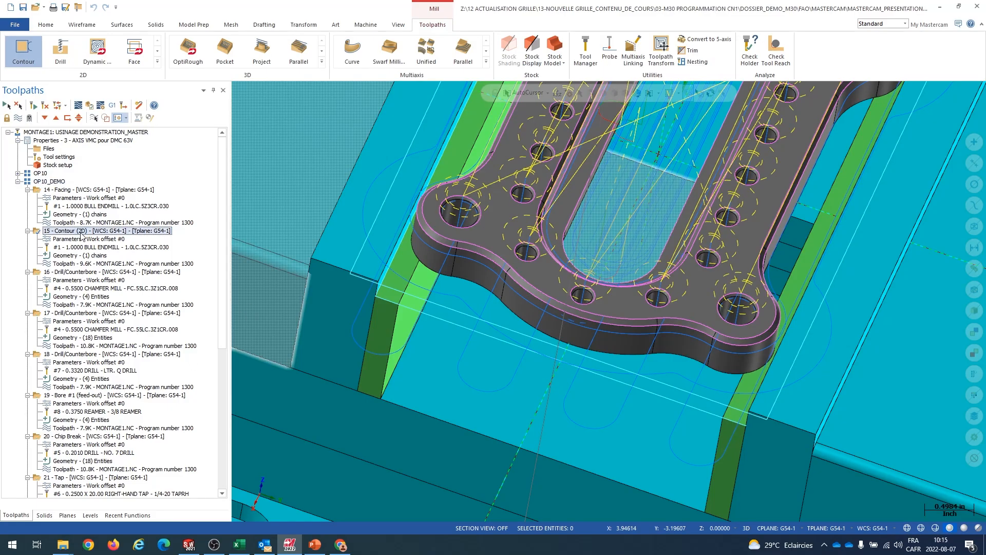
left_click(68, 118)
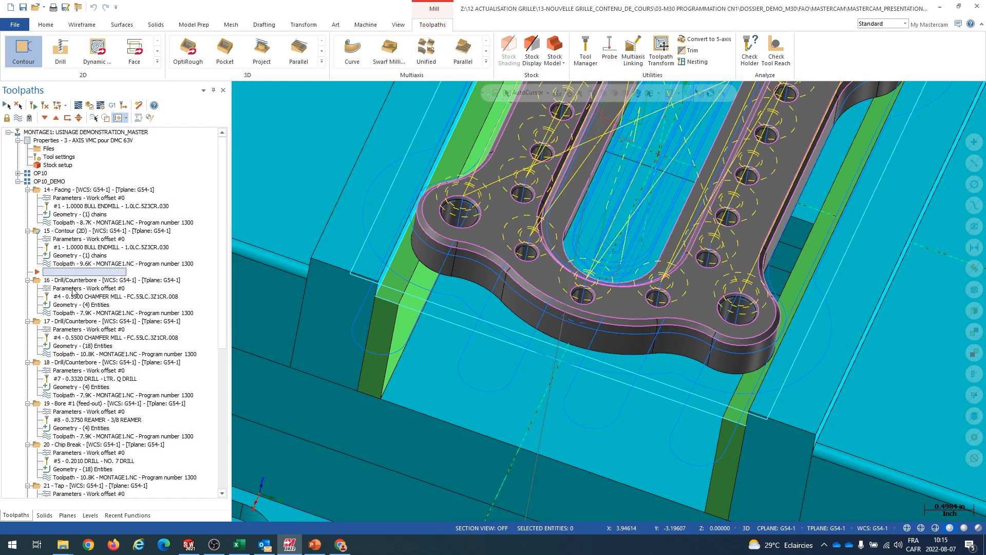
scroll(73, 291, "down", 10)
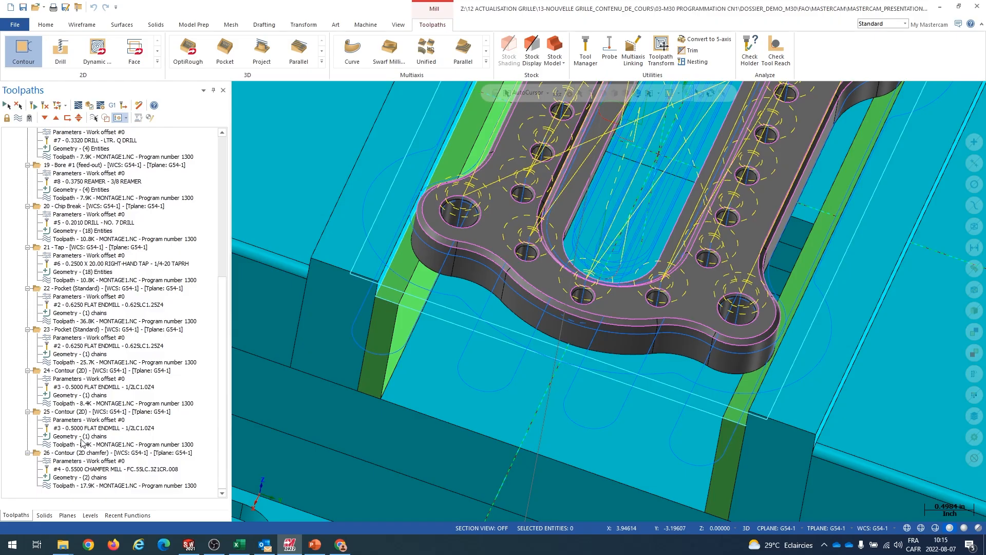
left_click(61, 291)
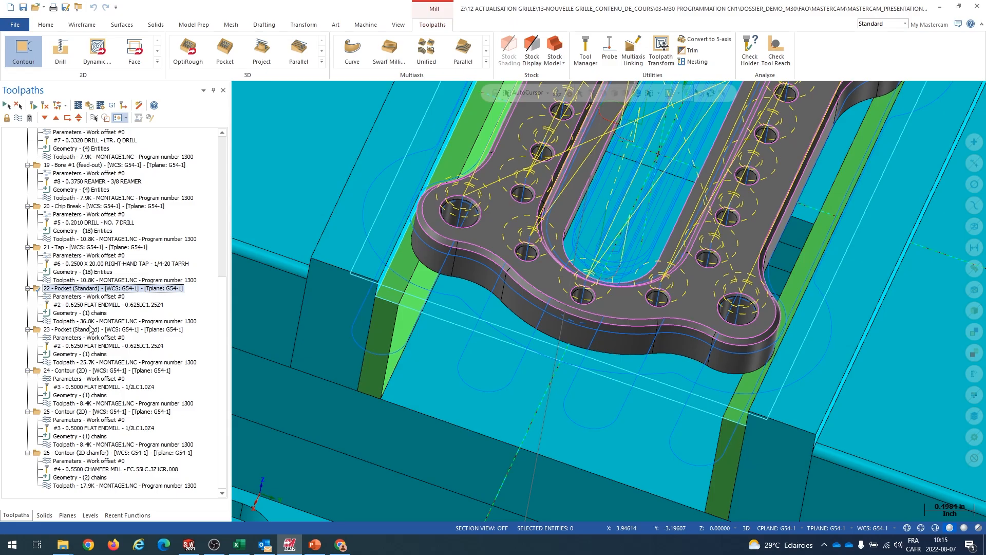
left_click(86, 453)
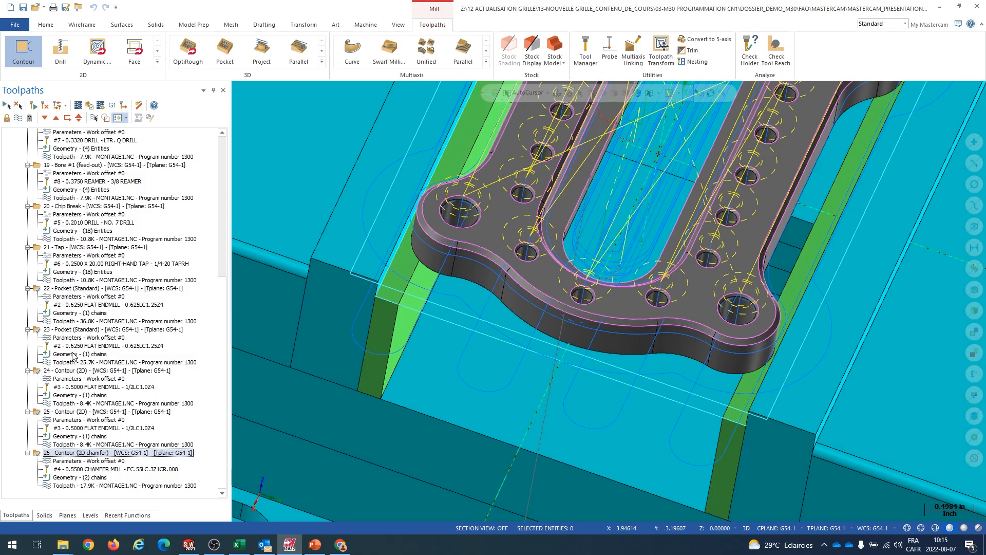
key("Delete")
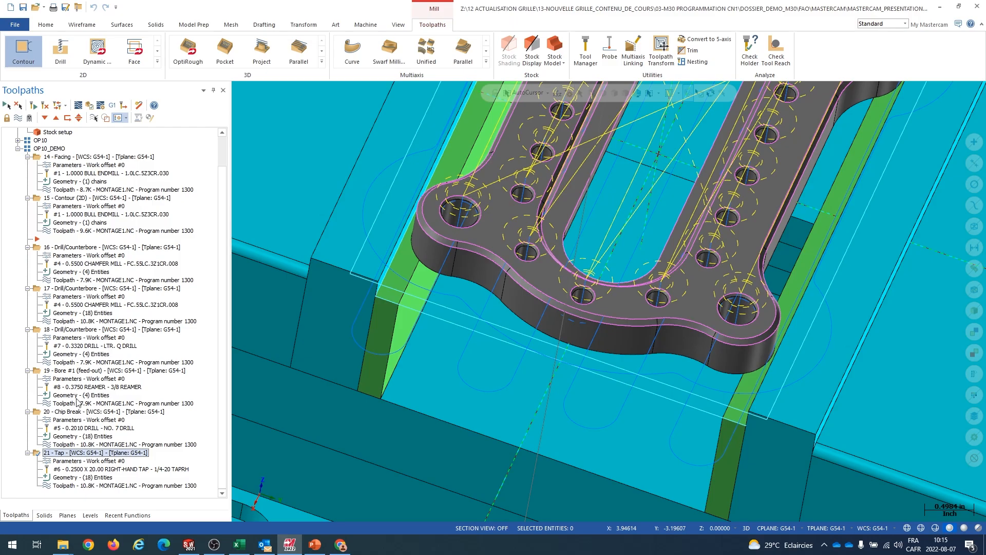
left_click(55, 243)
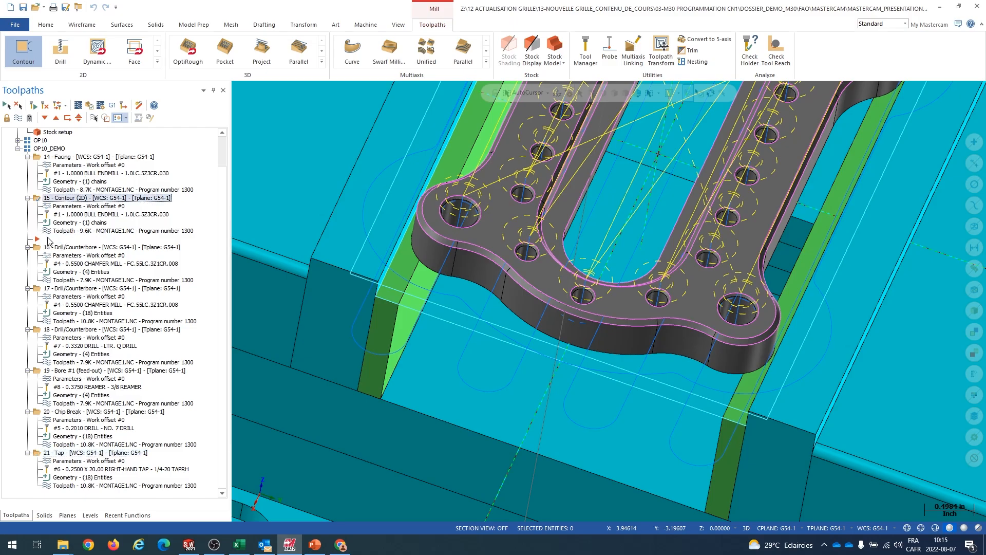
right_click(46, 240)
left_click(83, 343)
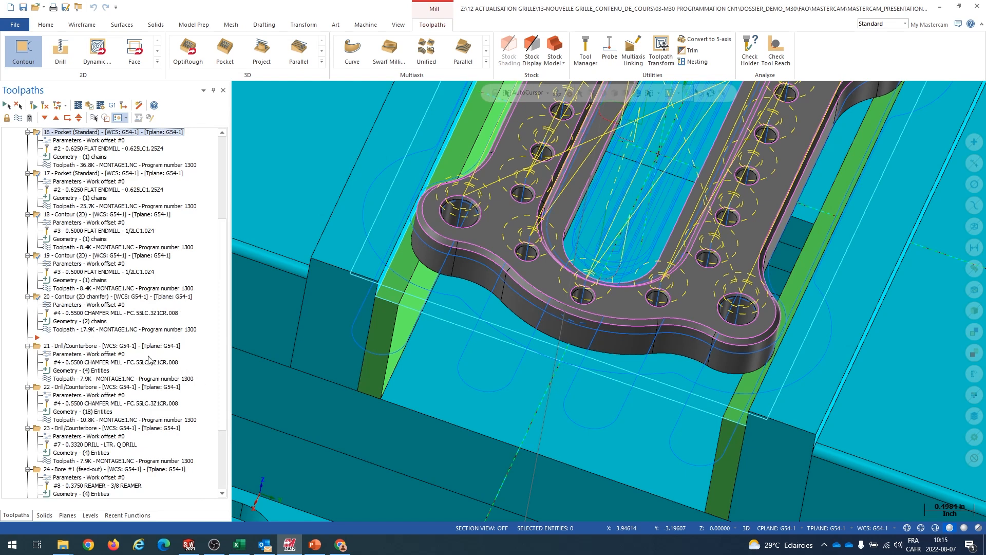
Review the OP10_DEMO operation order from facing through tapping, and save the file.
scroll(97, 300, "up", 6)
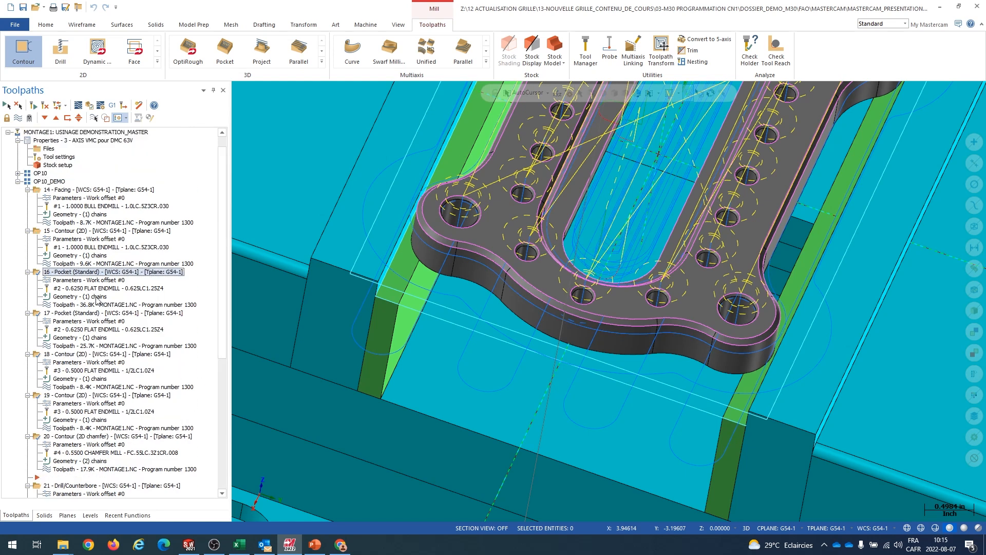
left_click(79, 191)
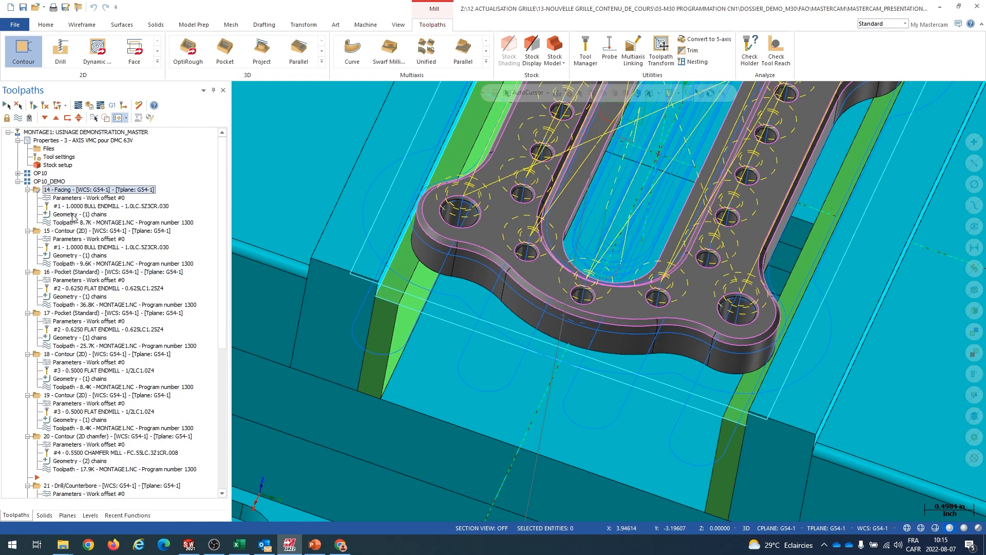
scroll(72, 218, "down", 5)
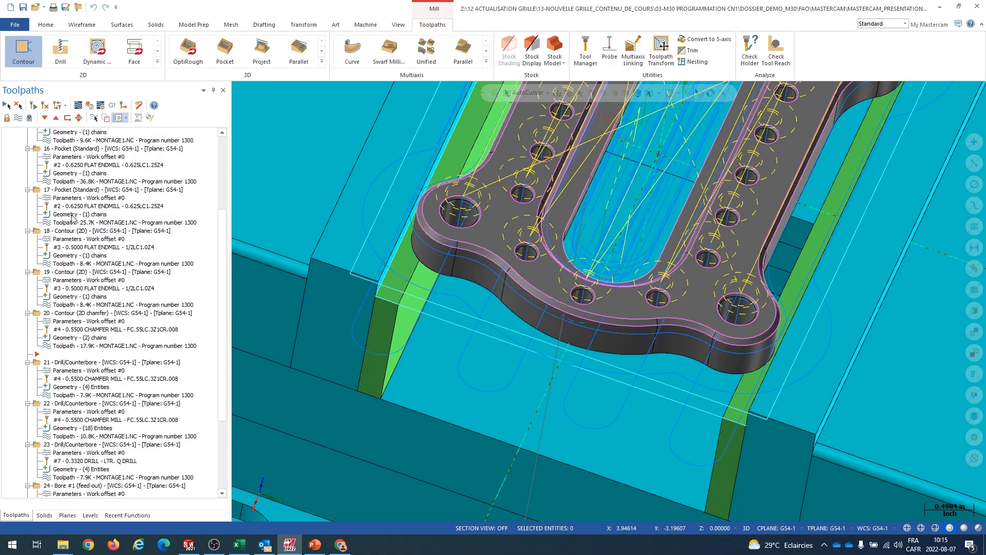
scroll(82, 363, "down", 2)
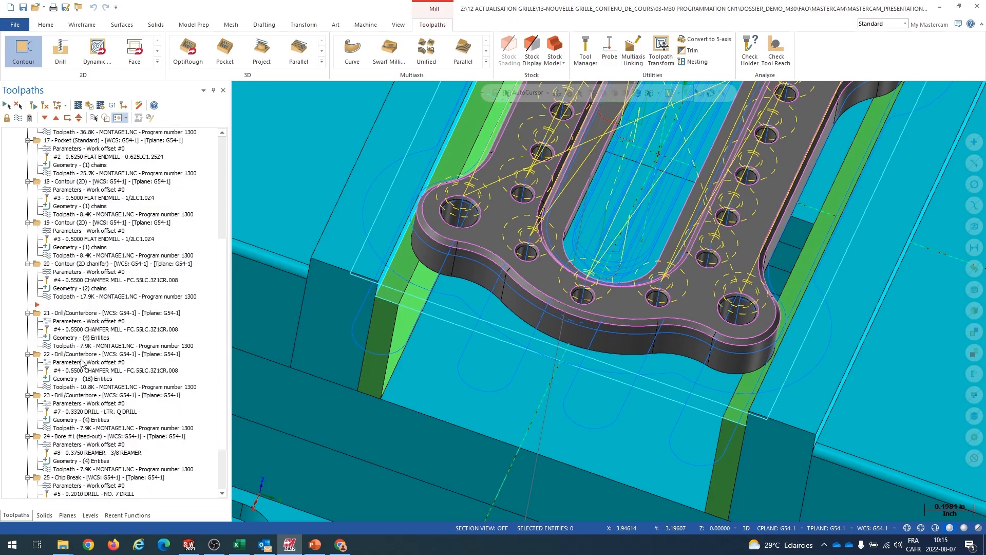
left_click(72, 313)
scroll(72, 316, "down", 2)
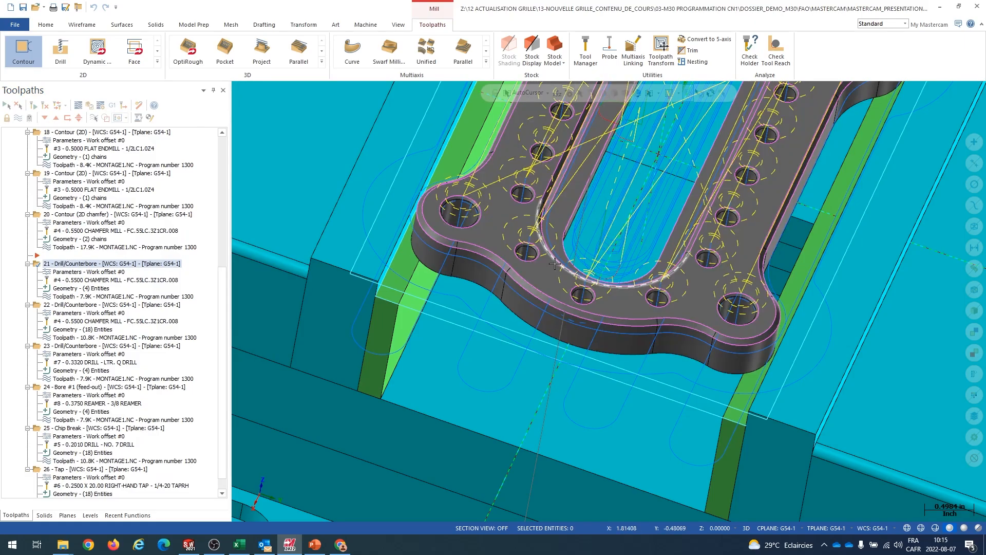
scroll(112, 314, "down", 1)
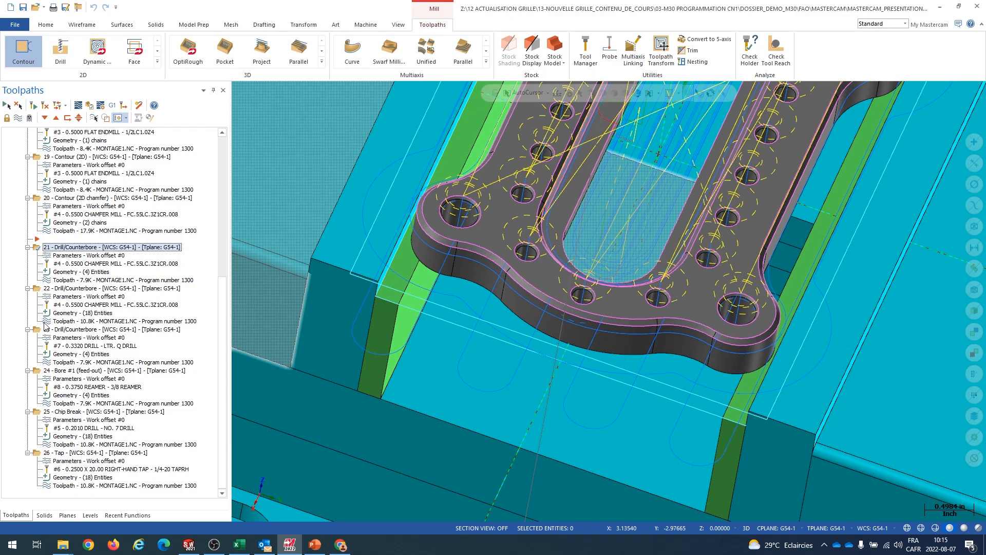
scroll(46, 324, "up", 10)
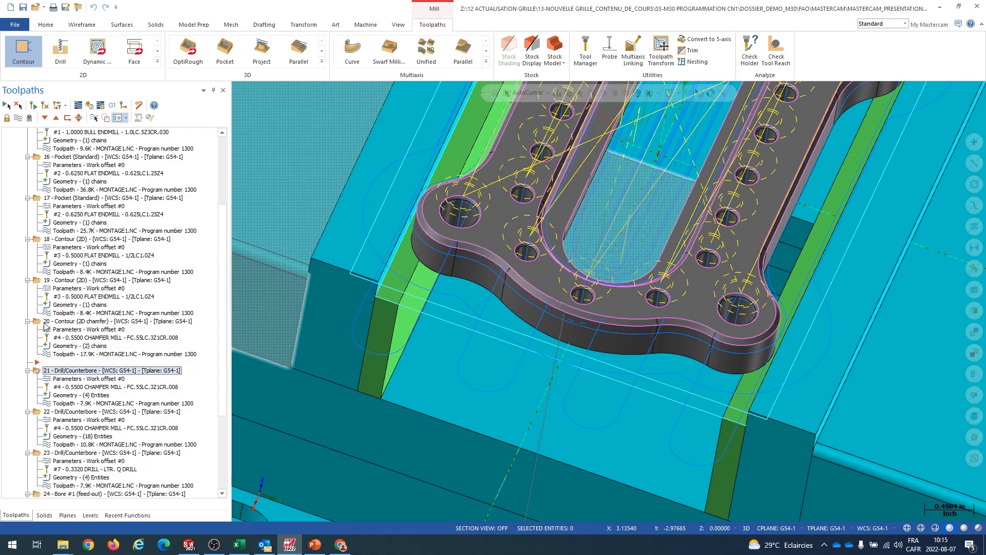
left_click(22, 7)
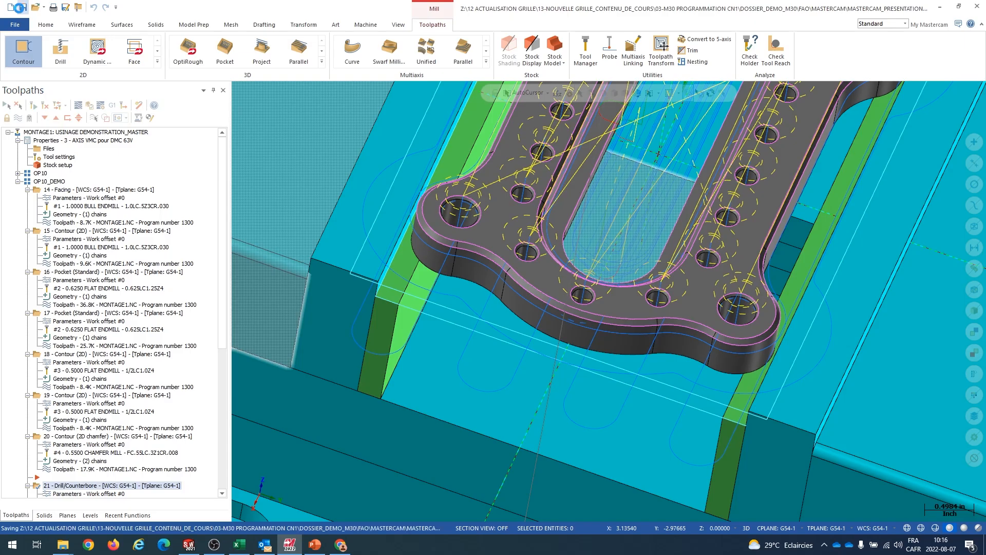
Open the material removal verification for the whole OP10_DEMO group and bring the stock and fixture into view.
left_click(46, 182)
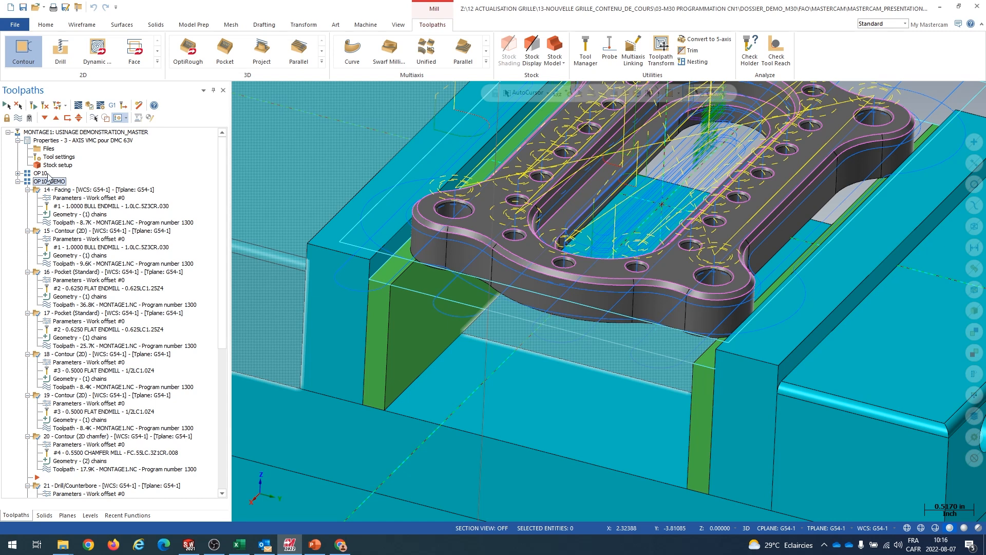
left_click(112, 106)
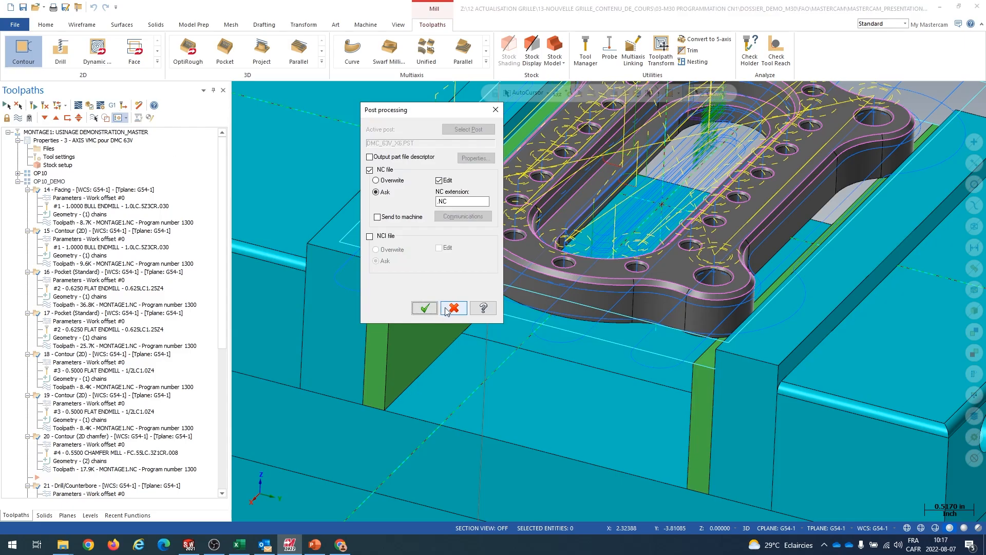
left_click(447, 311)
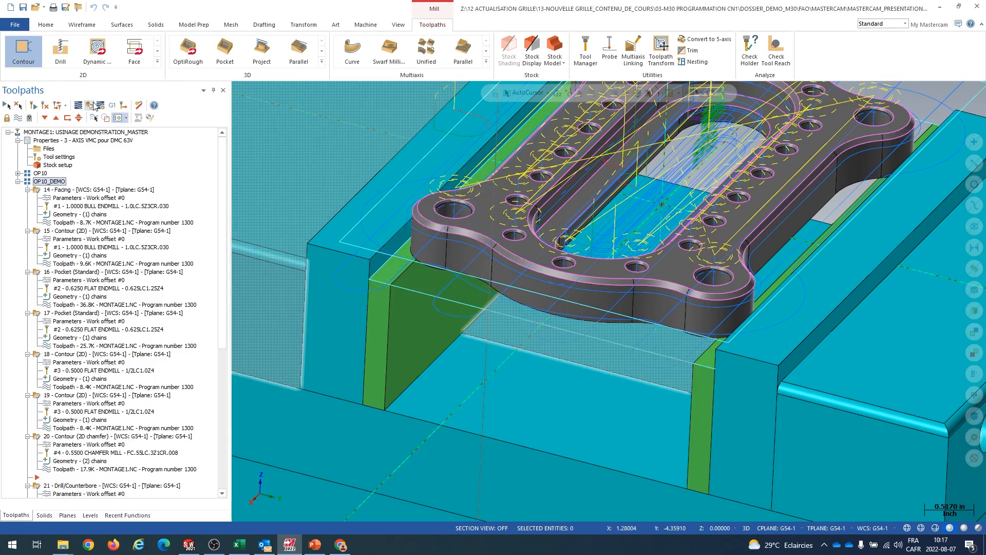
left_click(94, 106)
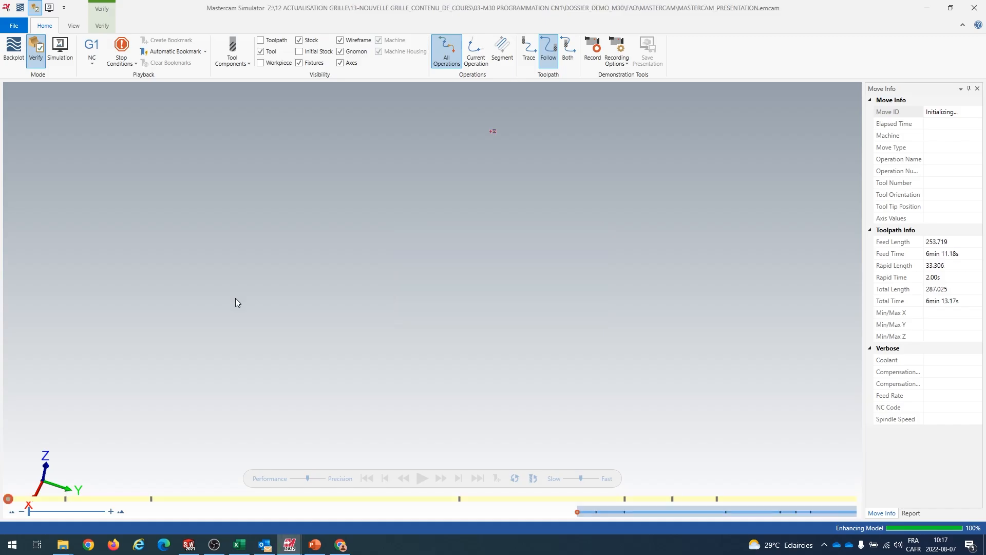
scroll(235, 298, "up", 6)
scroll(235, 298, "down", 10)
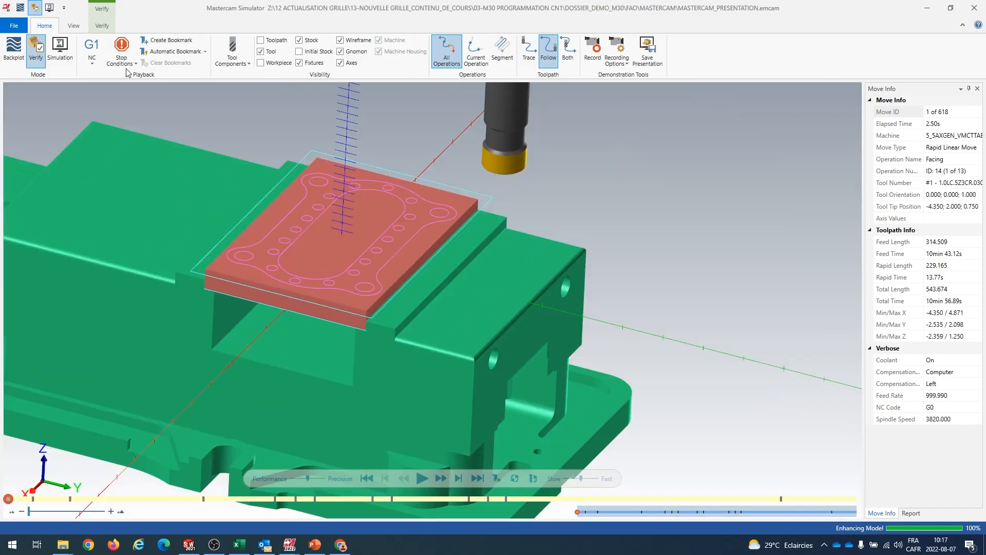
Set the simulation to stop at every tool change and on any collision.
left_click(128, 67)
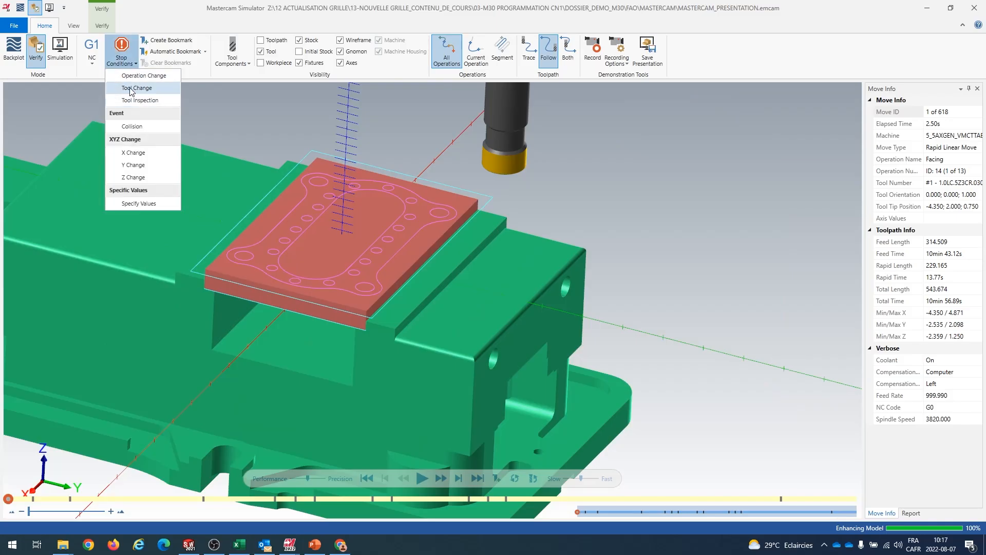
left_click(138, 130)
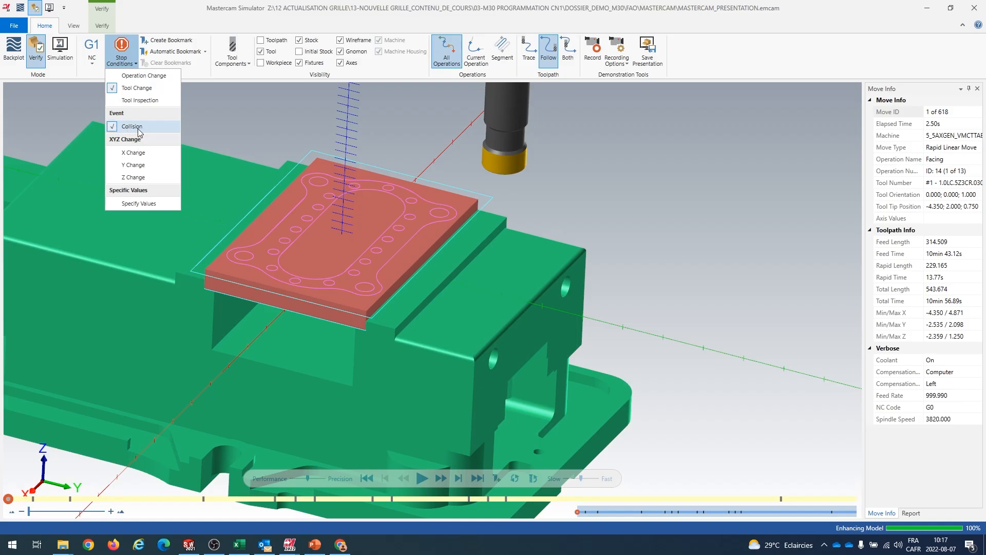
left_click(242, 111)
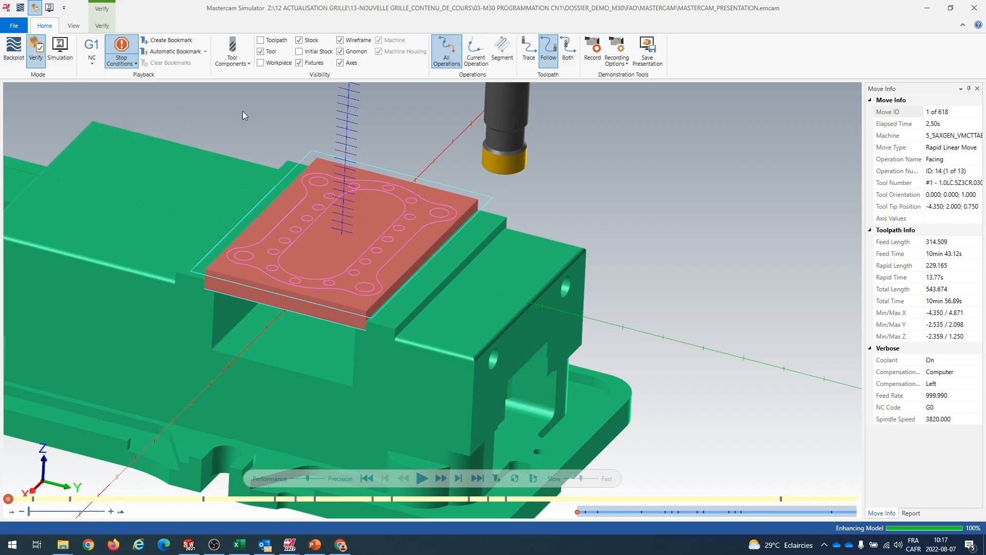
left_click(93, 64)
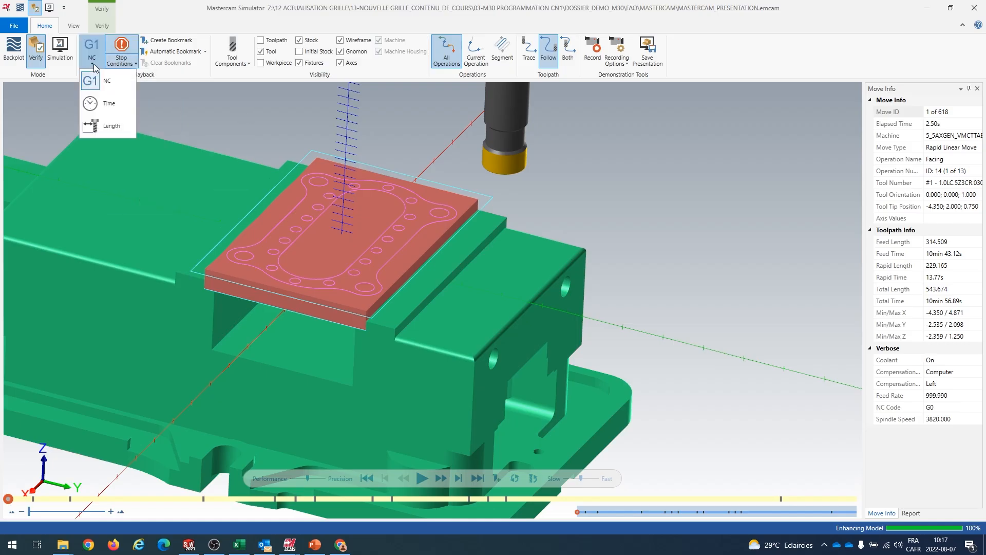
left_click(184, 109)
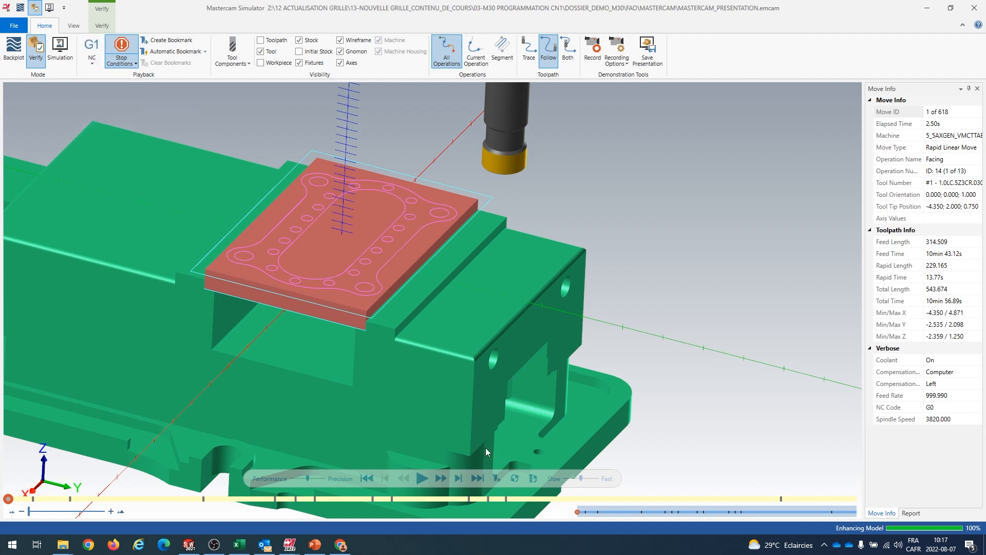
Simulate the facing and outer contour operations at a slow speed up to the first tool change, and examine the stock and tool #2.
left_click(422, 478)
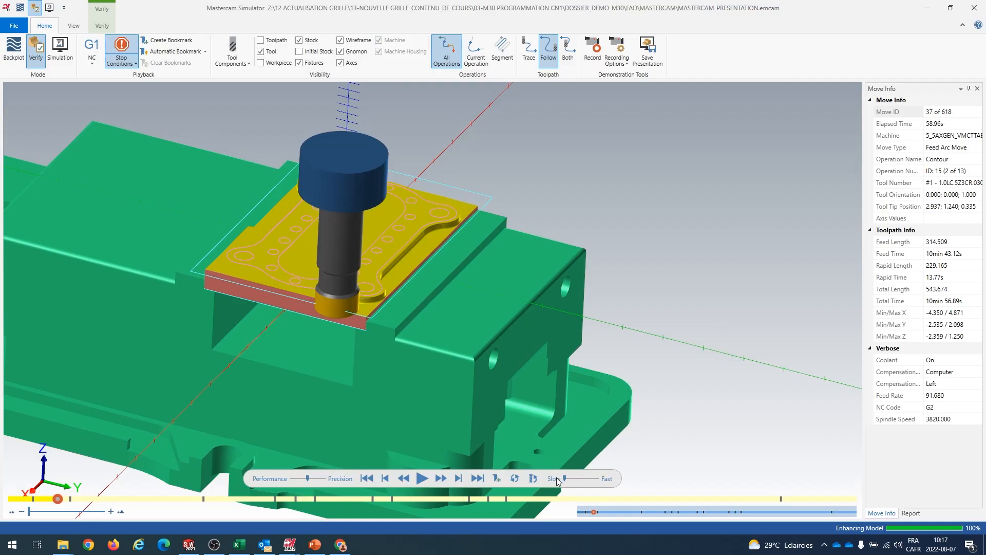
key("r")
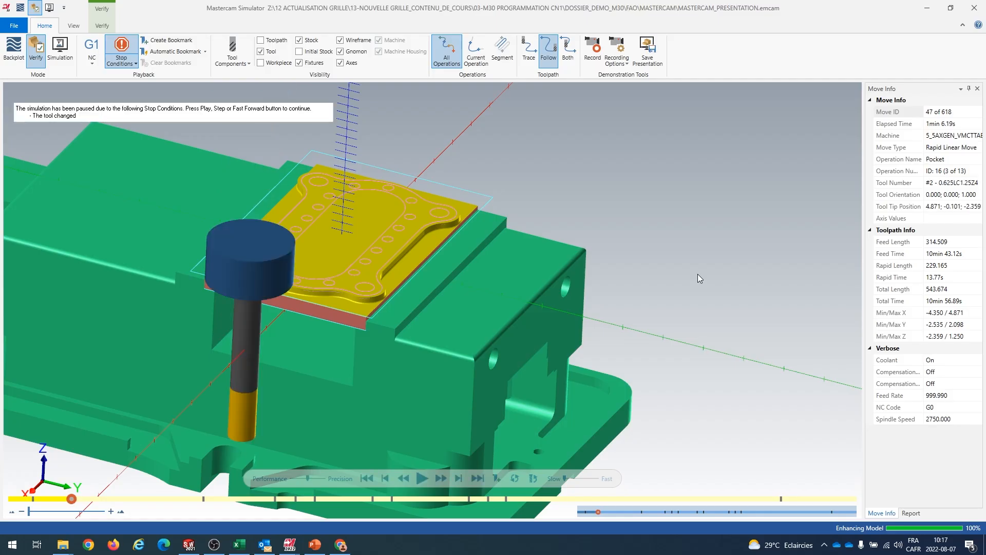
middle_click_drag(422, 390, 379, 381)
scroll(379, 397, "up", 4)
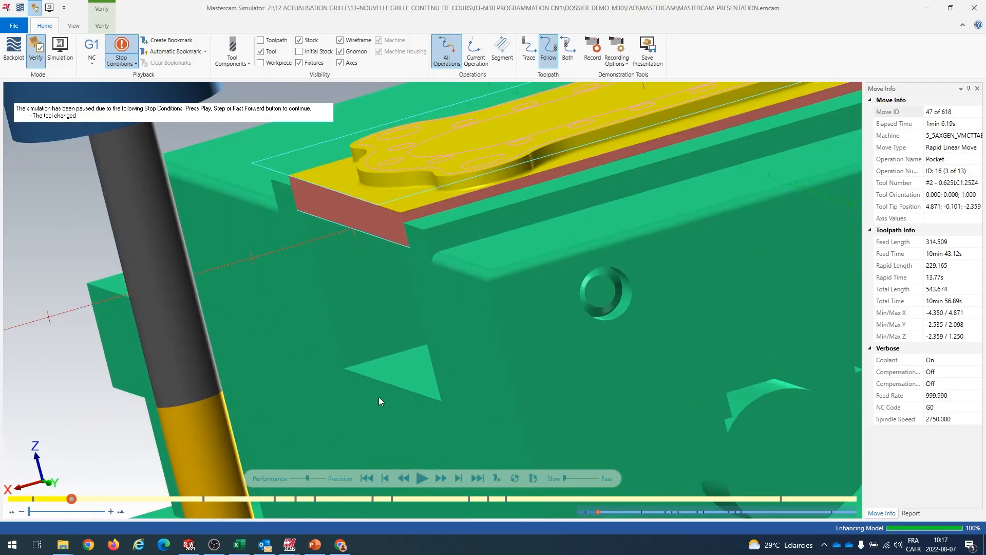
scroll(379, 396, "down", 6)
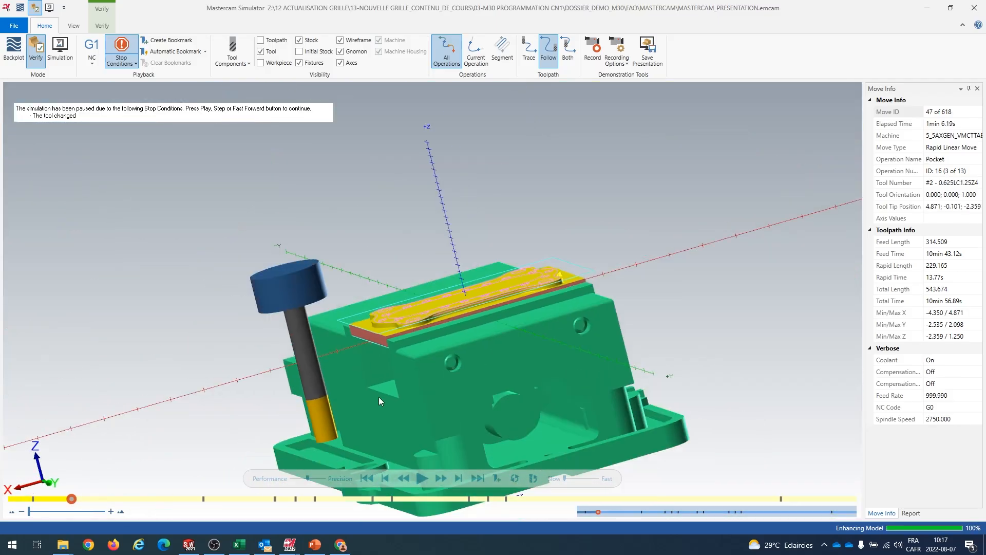
Simulate both pocket operations with the 0.625 end mill, raising the playback speed slightly, and examine the pocket at the next tool change.
left_click(422, 477)
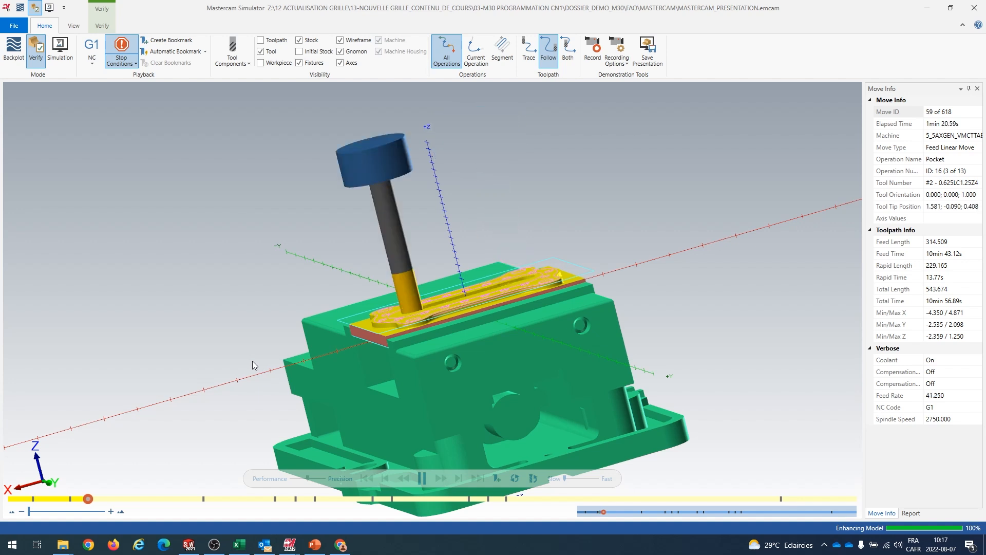
middle_click_drag(252, 360, 285, 379)
scroll(325, 289, "up", 5)
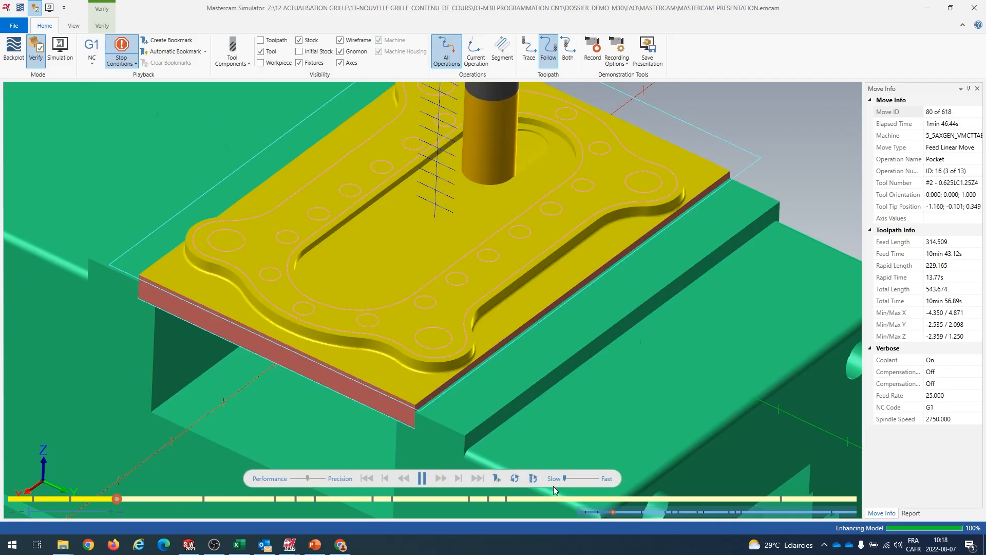
left_click_drag(565, 478, 571, 479)
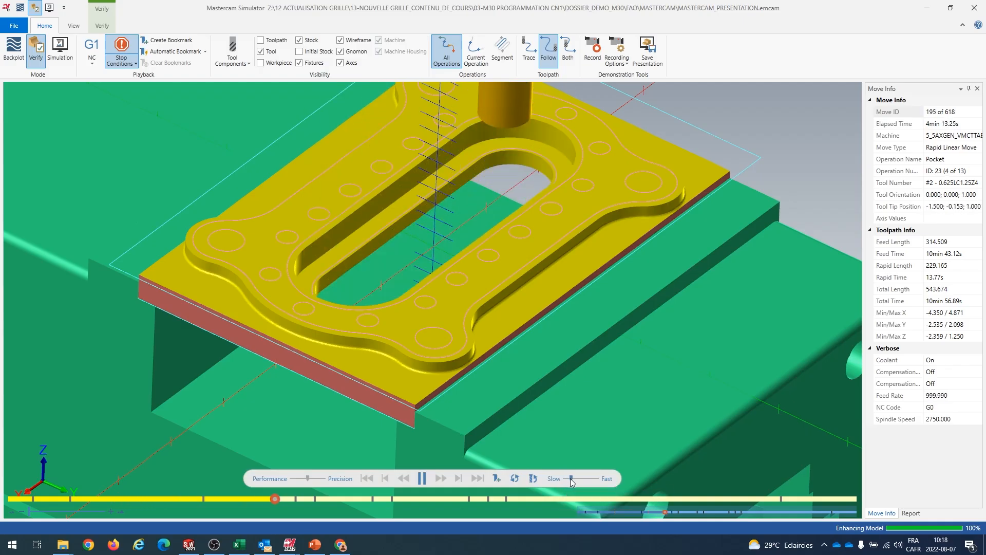
scroll(453, 331, "up", 3)
scroll(452, 331, "down", 3)
middle_click_drag(453, 331, 406, 331)
scroll(397, 334, "up", 3)
scroll(398, 334, "down", 4)
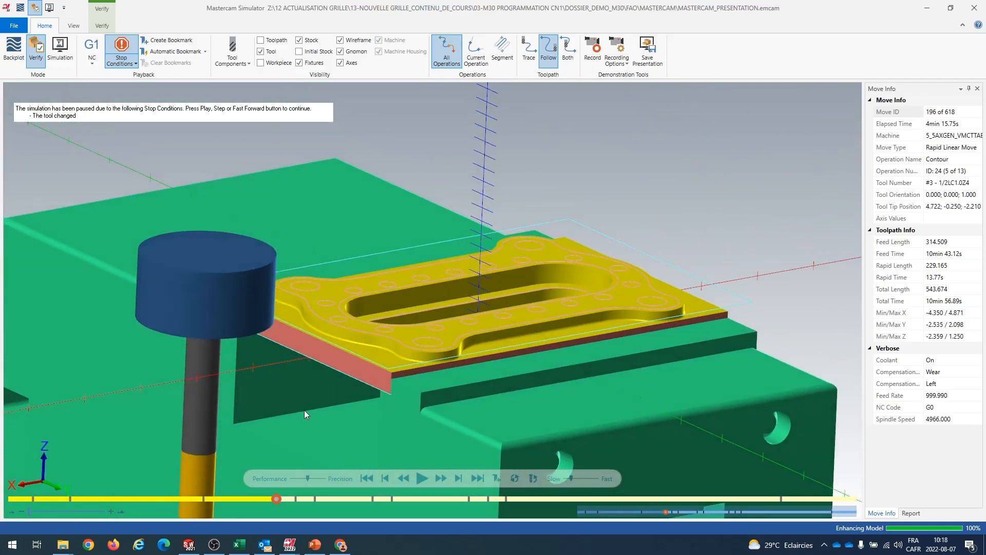
scroll(252, 399, "down", 3)
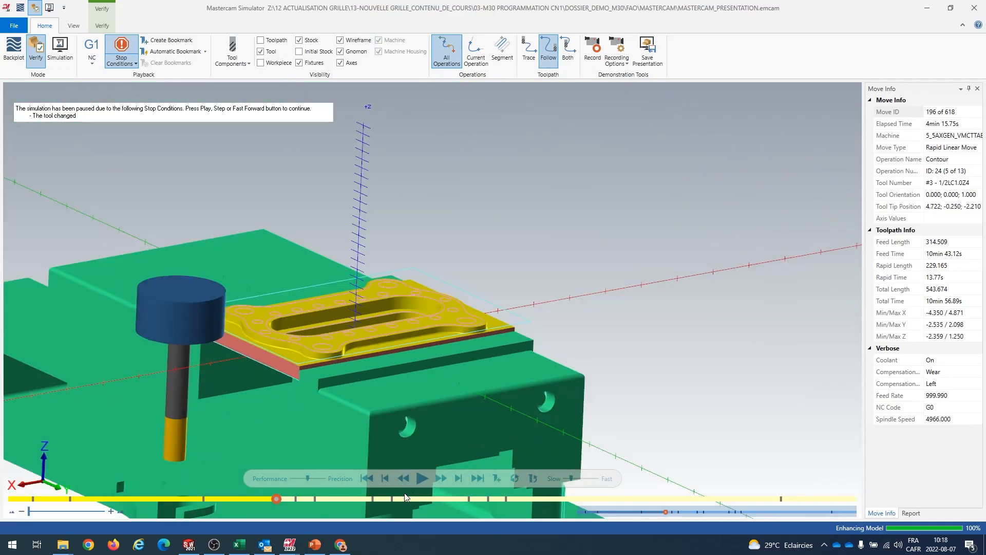
Step through the first moves of the 1/2 end mill contours, run to the chamfer mill change, and inspect the finished pocket walls.
key("s")
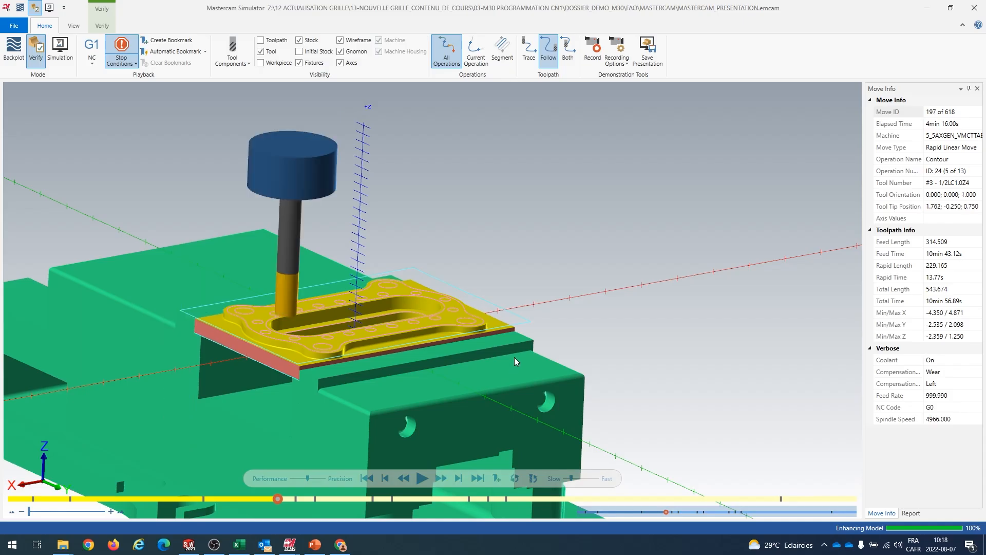
key("s")
key("s")
key("s")
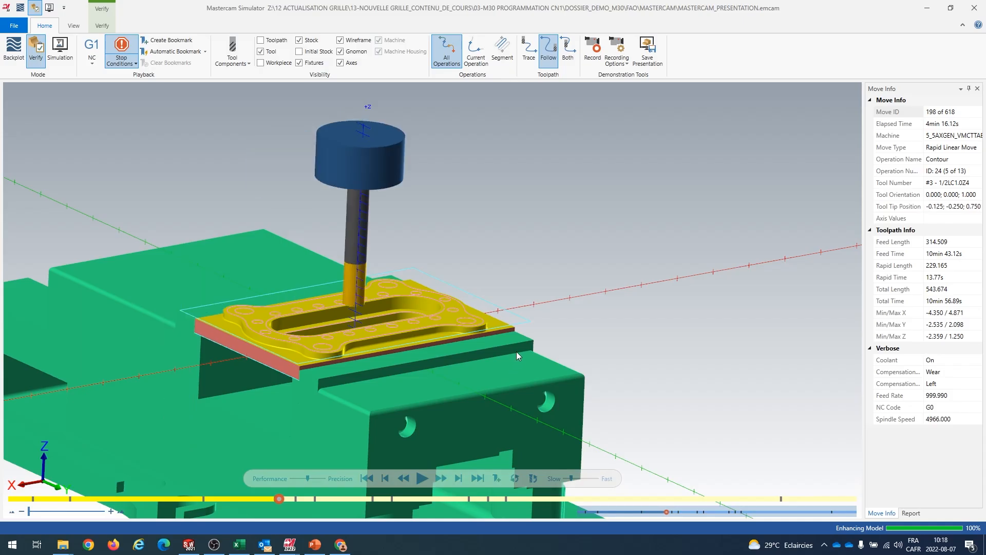
key("r")
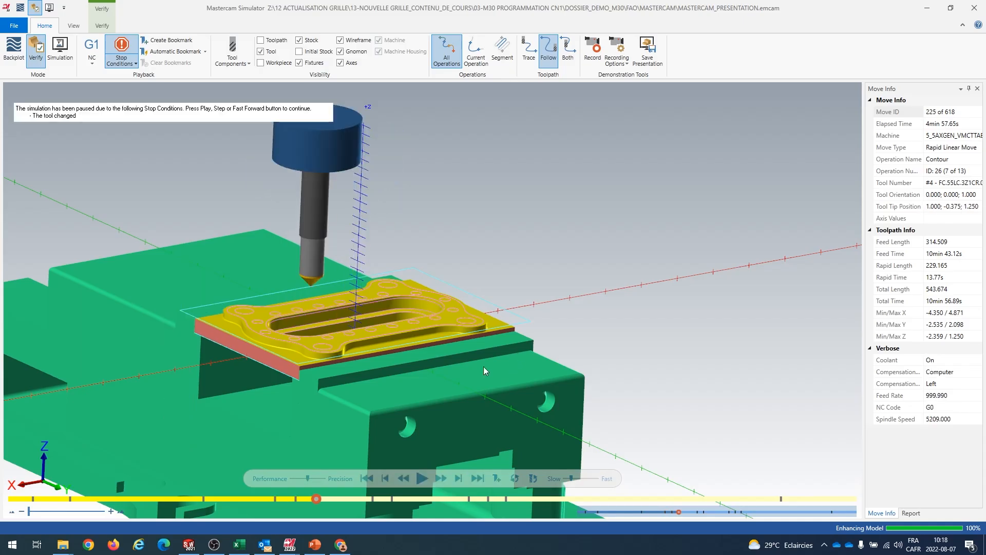
scroll(283, 327, "up", 10)
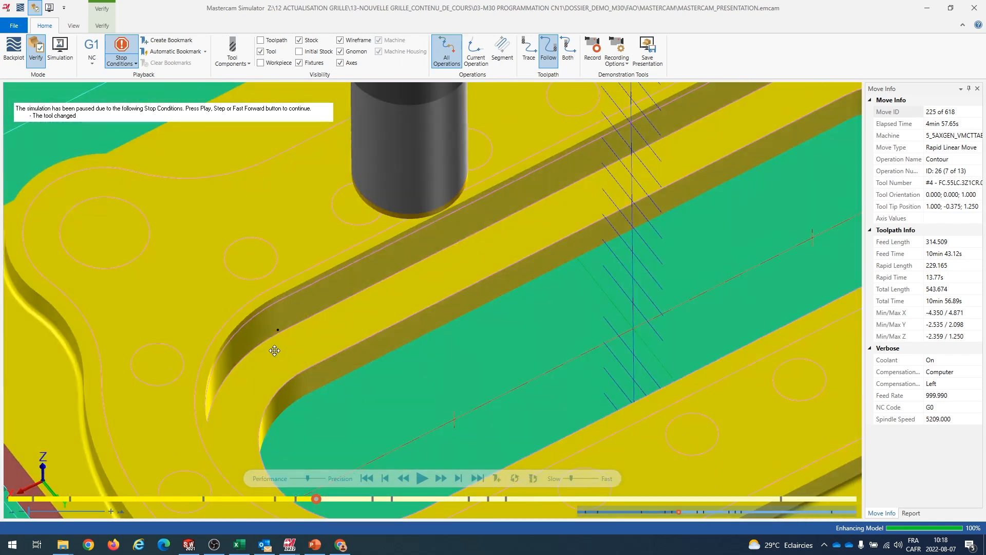
mouse_move(274, 351)
middle_mouse_down()
mouse_move(262, 339)
mouse_move(291, 339)
middle_mouse_up()
scroll(287, 340, "down", 10)
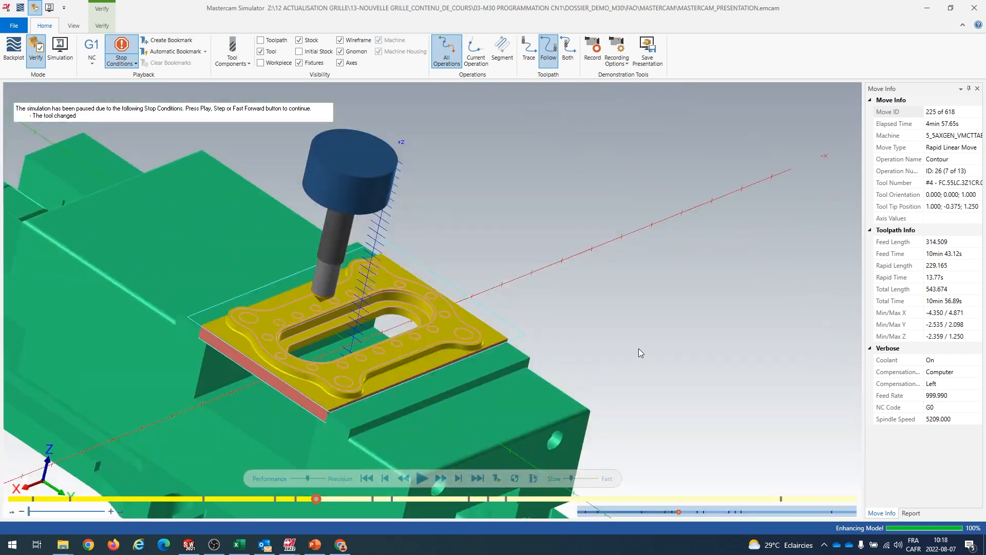
Simulate the chamfering, spot drilling, drilling and reaming operations, resuming after each tool change up to the No. 7 drill.
key("r")
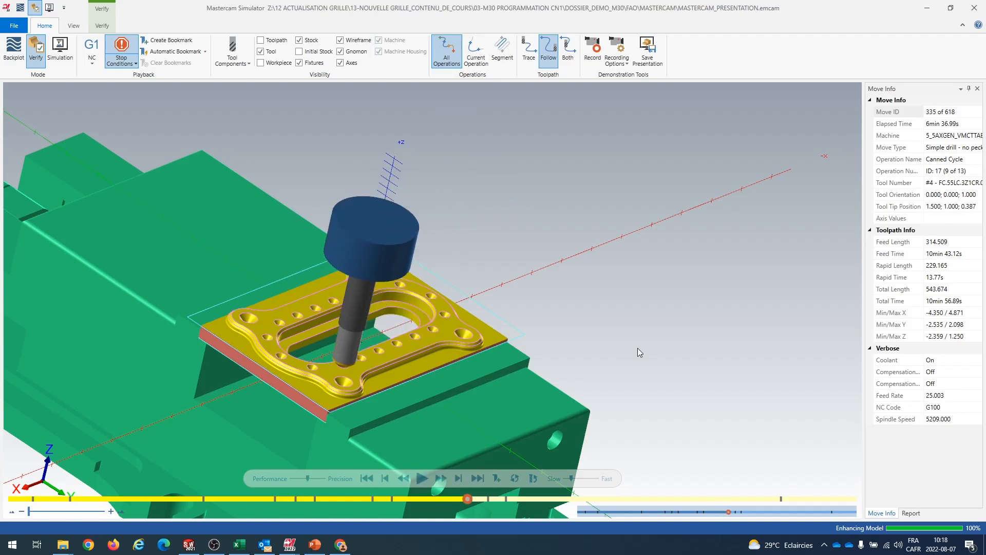
key("r")
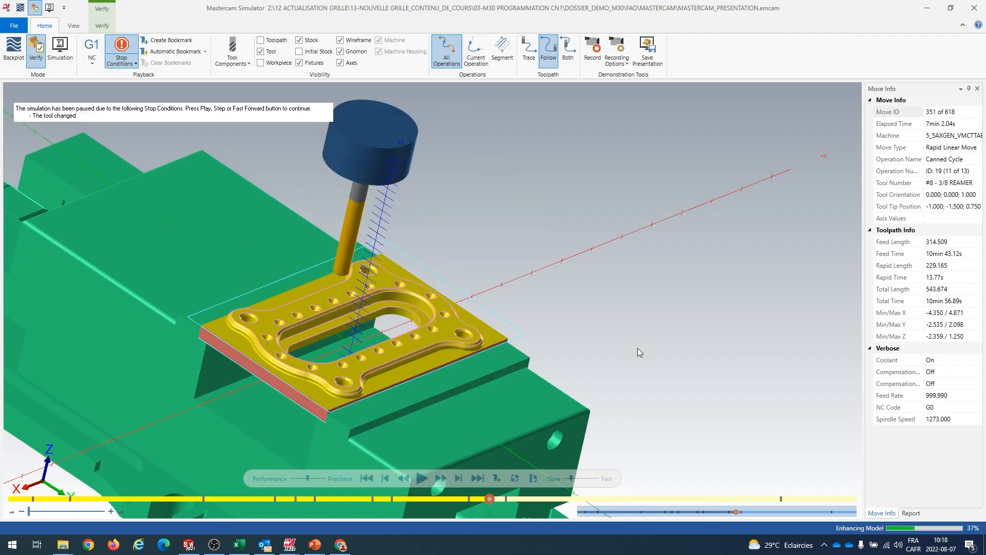
key("r")
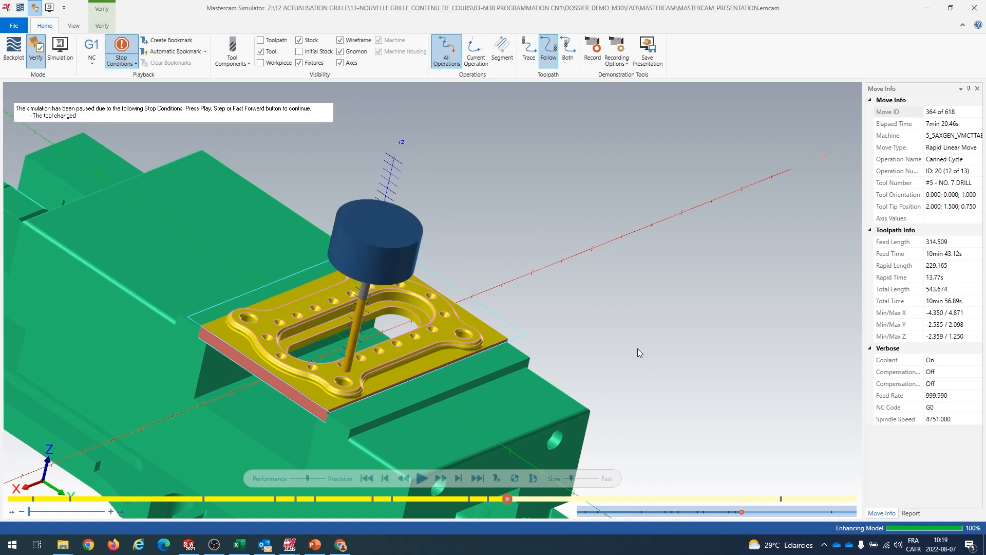
Simulate the No. 7 drilling and 1/4-20 tapping operations through to the end and inspect the finished holes from different angles.
key("r")
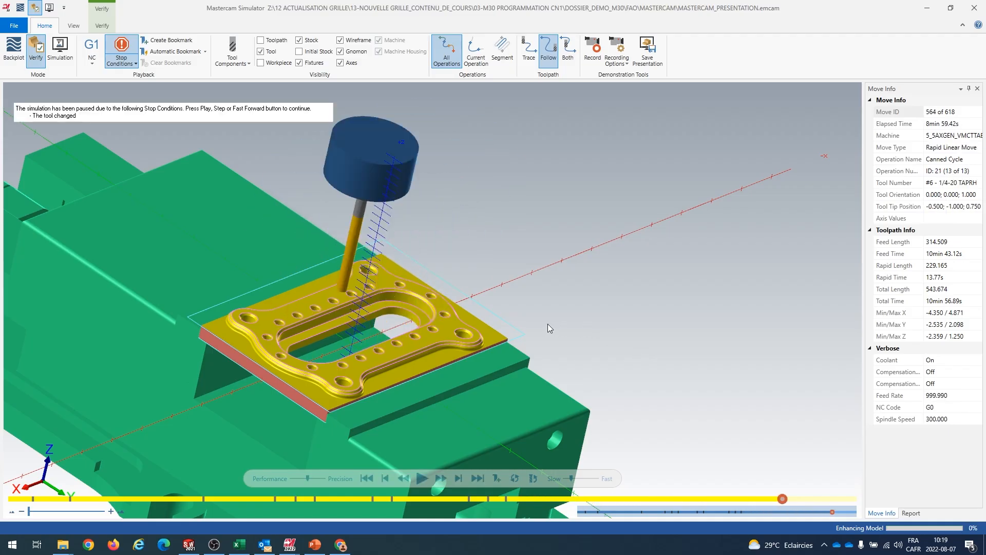
middle_click_drag(542, 322, 461, 285)
scroll(450, 282, "up", 1)
scroll(452, 283, "up", 9)
scroll(449, 285, "down", 9)
key("space")
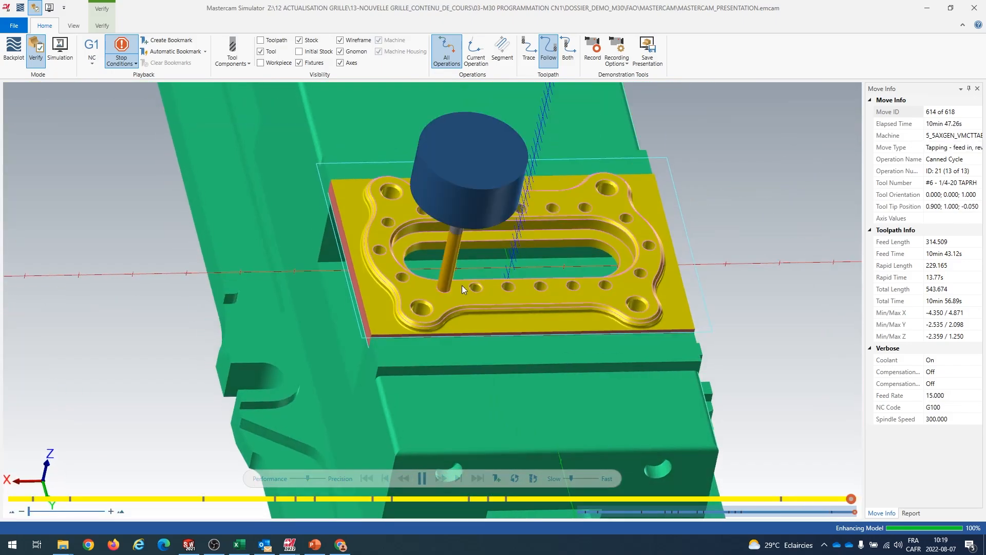
scroll(445, 286, "up", 5)
scroll(445, 287, "down", 3)
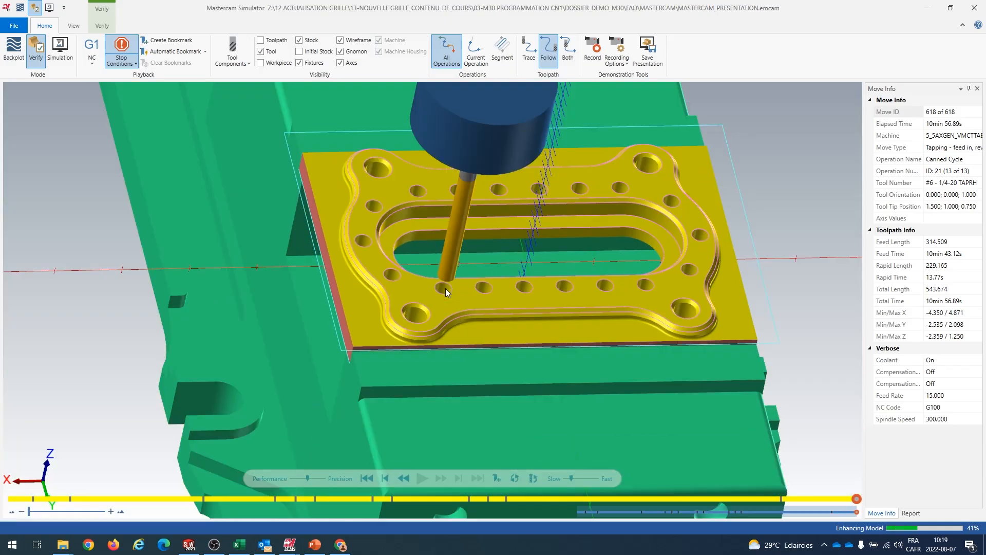
middle_click_drag(436, 306, 499, 277)
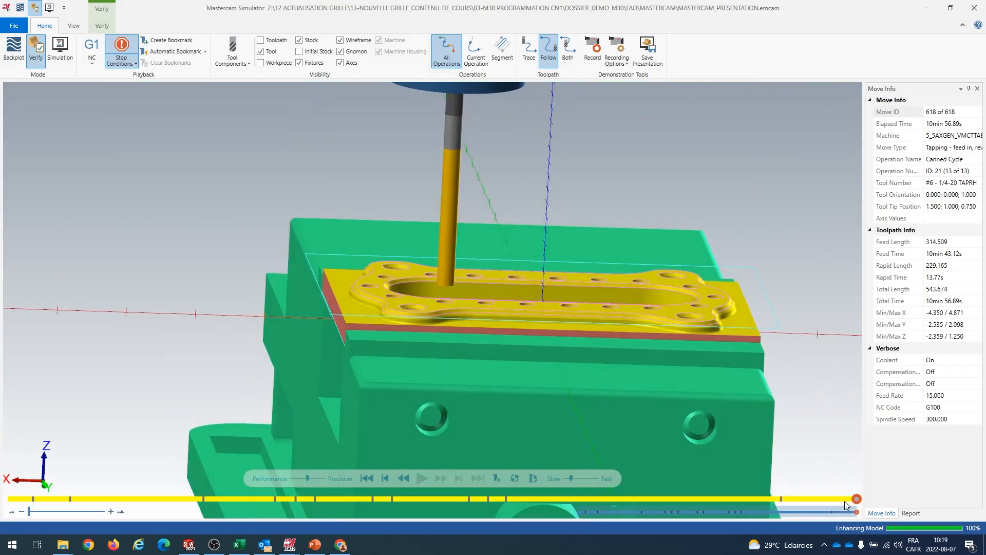
Rewind the simulation to the LTR. Q drill's tool change, inspect the large corner holes up close, and close the simulator.
left_click_drag(848, 502, 636, 501)
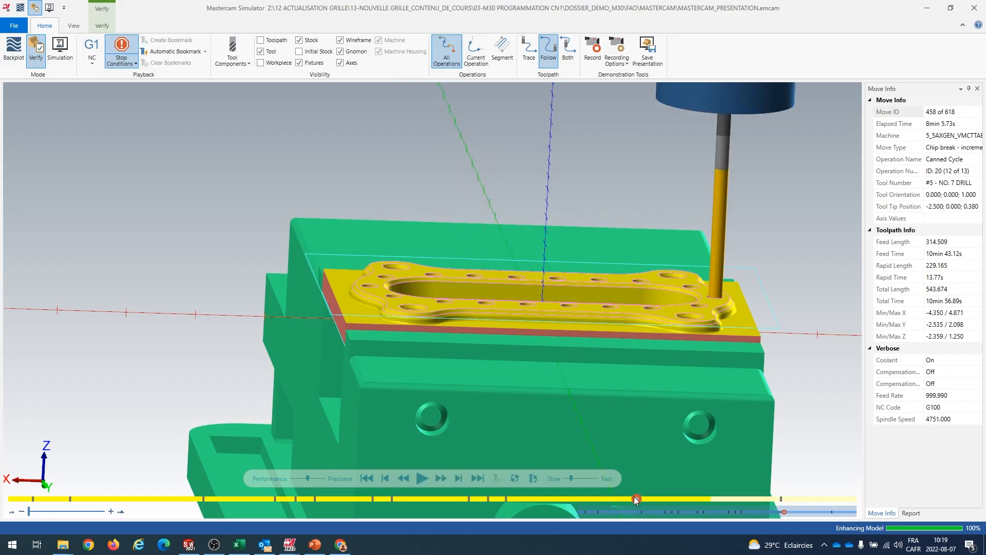
left_click_drag(551, 497, 902, 500)
middle_click_drag(652, 308, 616, 352)
scroll(566, 344, "up", 2)
scroll(565, 343, "down", 3)
scroll(618, 352, "up", 5)
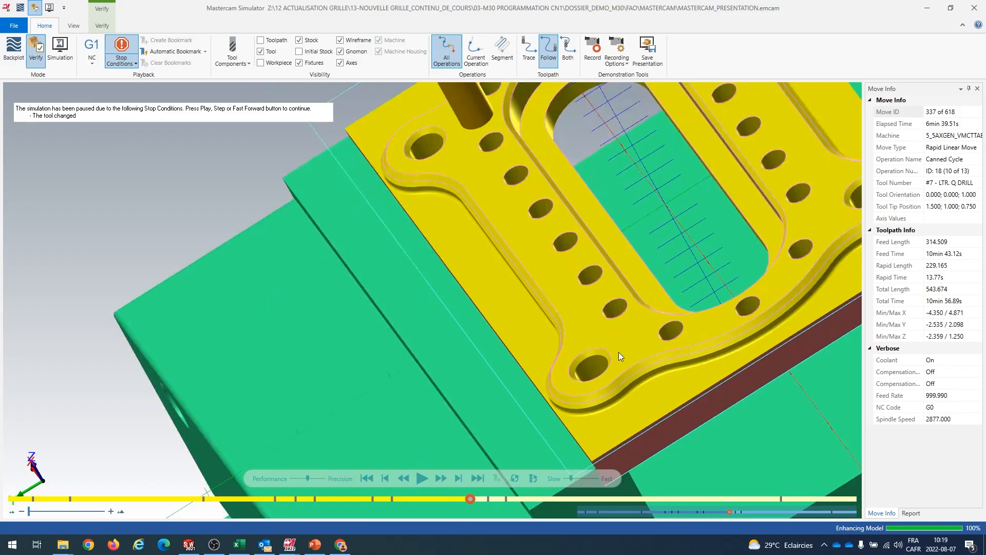
scroll(615, 357, "down", 2)
scroll(614, 357, "up", 2)
scroll(614, 358, "down", 4)
mouse_move(611, 358)
middle_mouse_down()
mouse_move(628, 376)
mouse_move(635, 361)
mouse_move(618, 382)
mouse_move(591, 354)
middle_mouse_up()
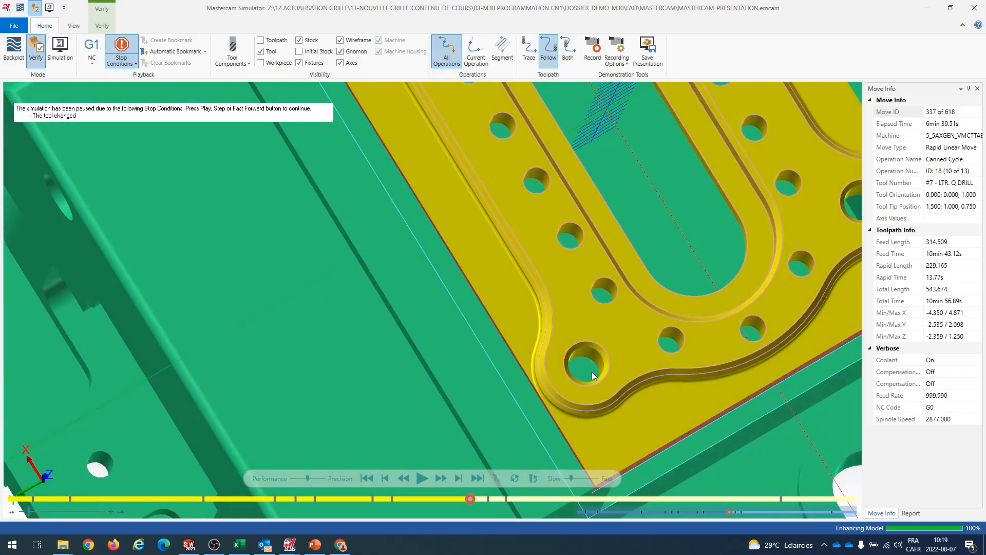
scroll(592, 373, "down", 5)
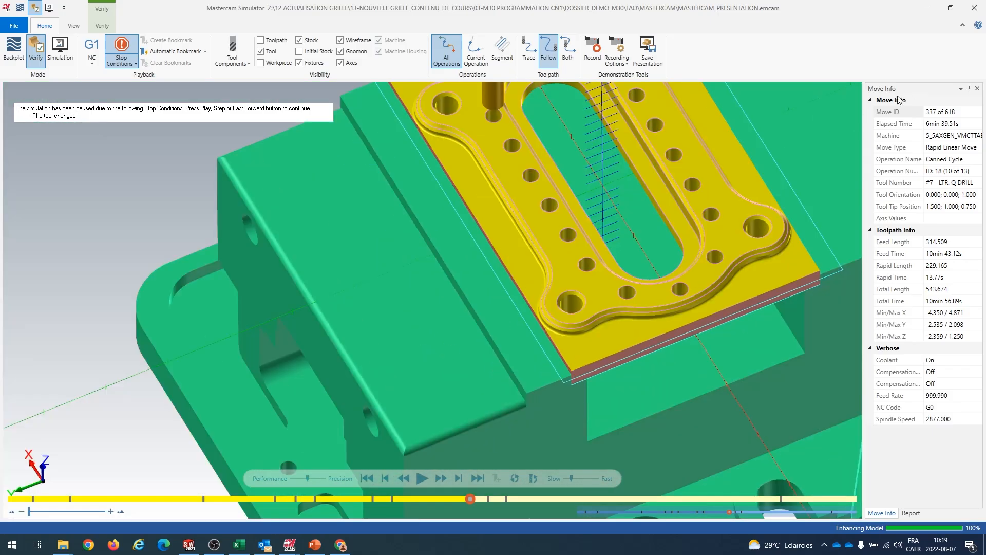
left_click(978, 13)
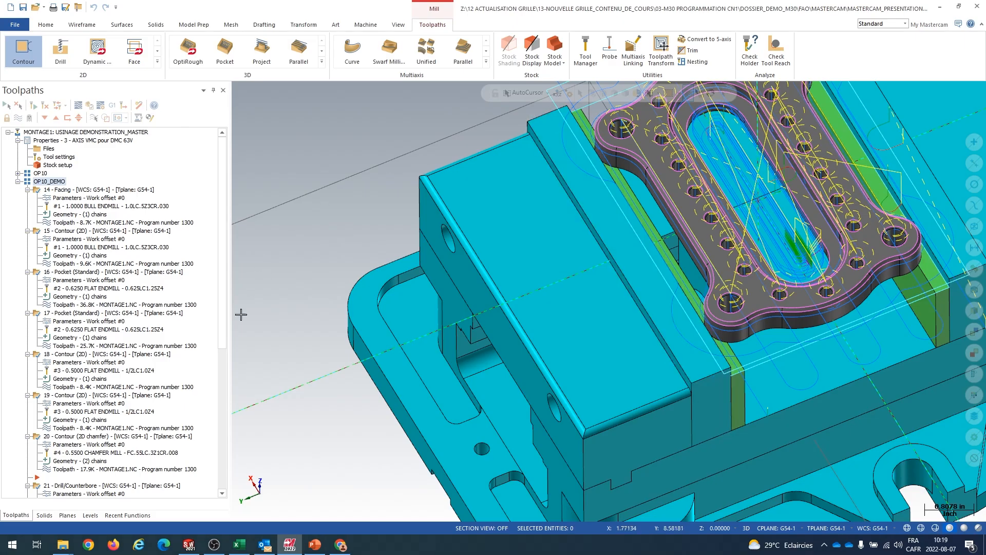
Backplot operation 24 - Bore #1 (feed-out) with the 3/8 reamer and examine the tool's depth in the large holes.
scroll(153, 353, "down", 6)
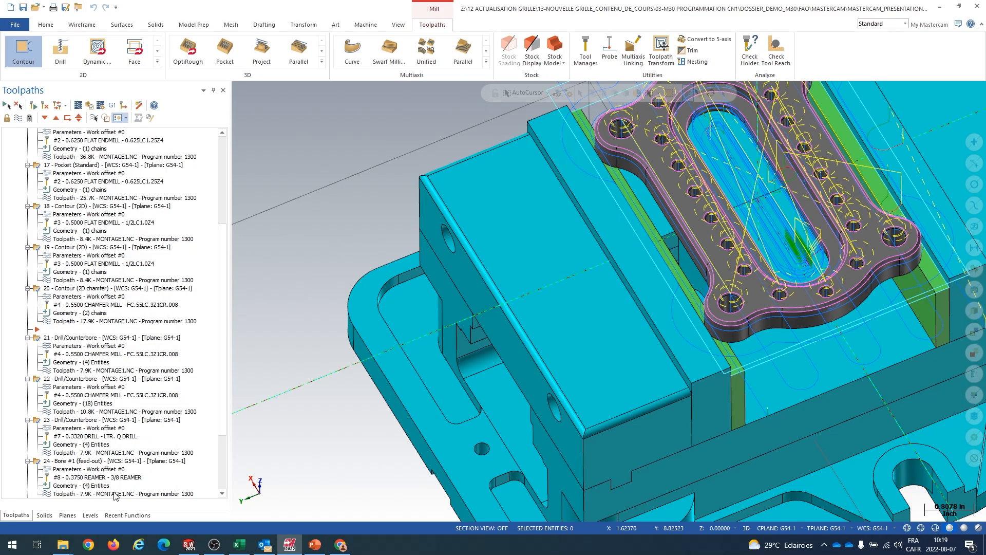
left_click(93, 461)
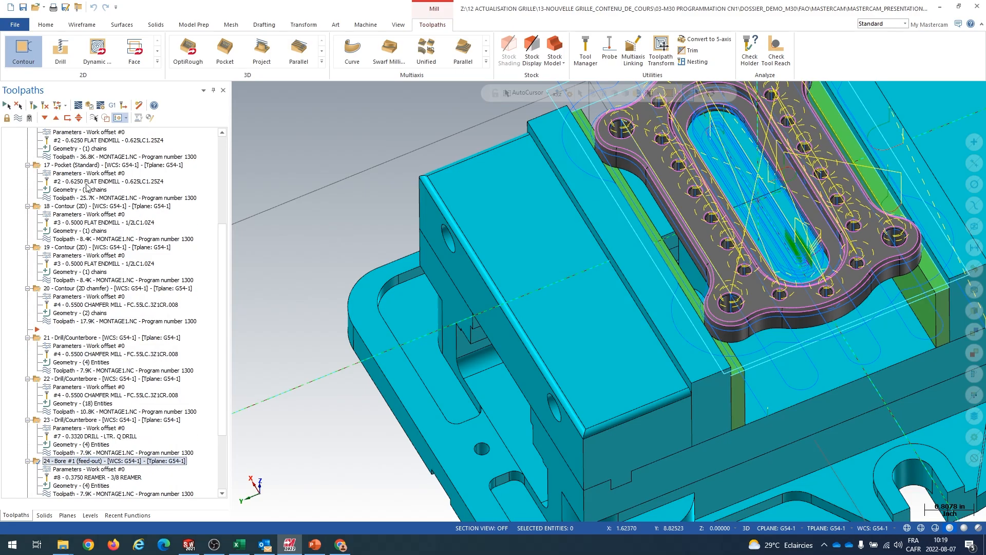
left_click(78, 105)
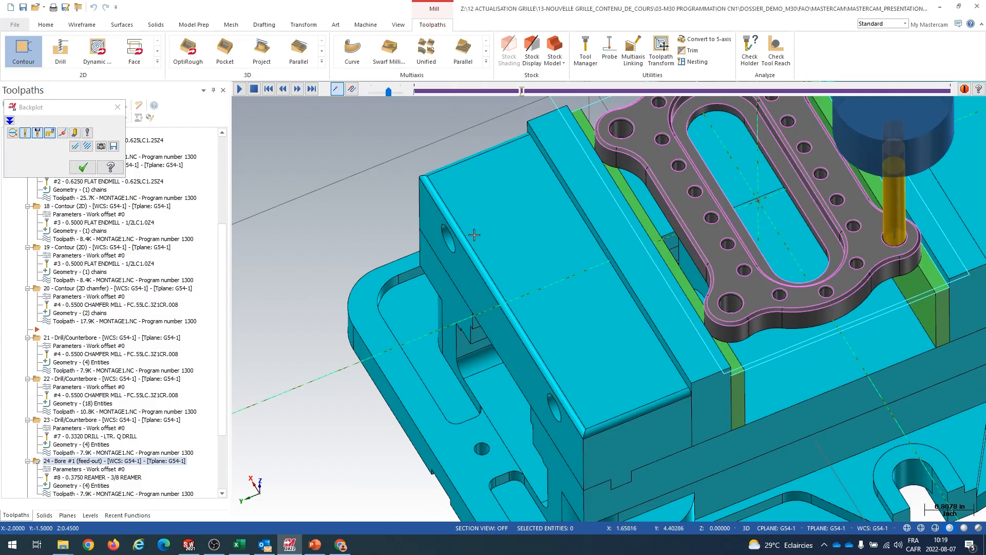
scroll(869, 281, "up", 5)
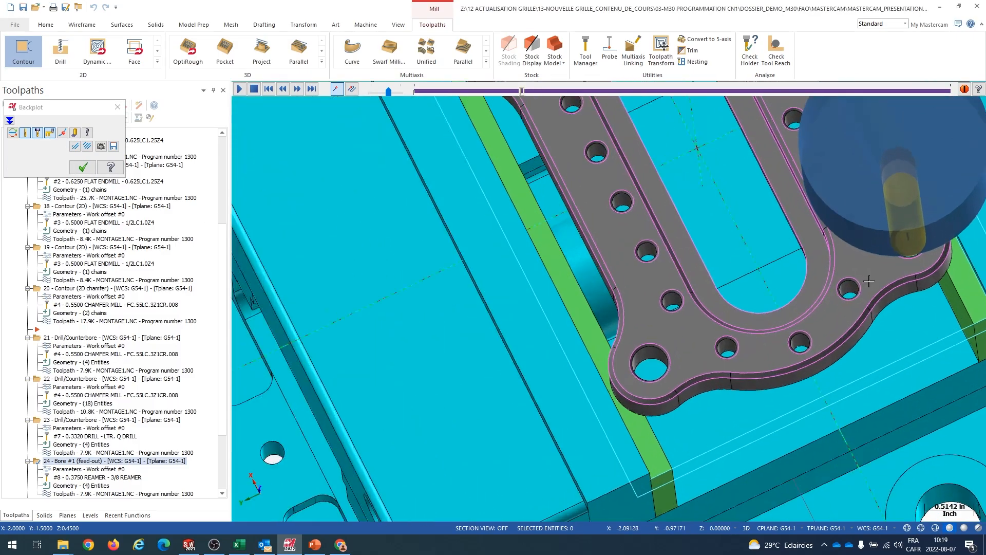
scroll(869, 281, "up", 2)
middle_click_drag(869, 281, 920, 220)
scroll(921, 221, "up", 3)
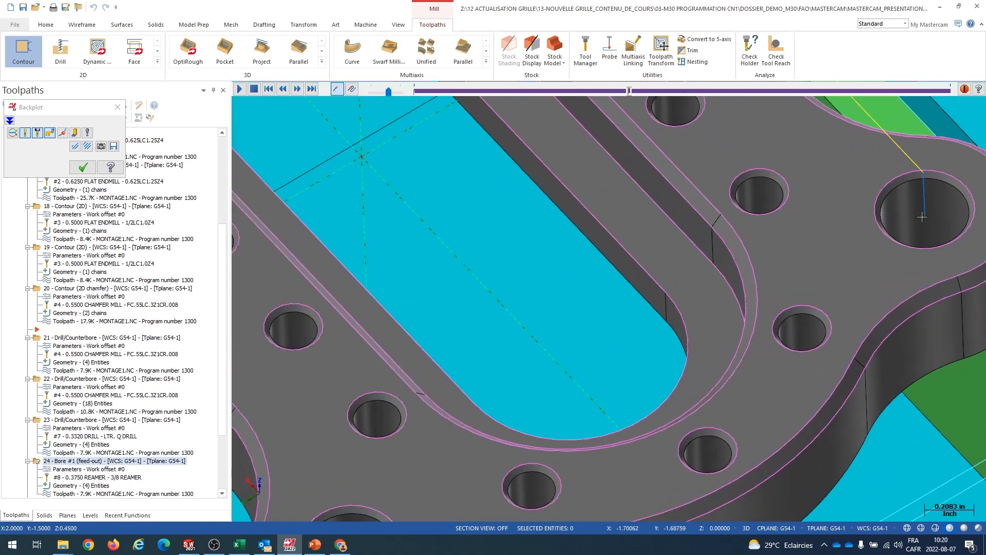
scroll(921, 217, "up", 2)
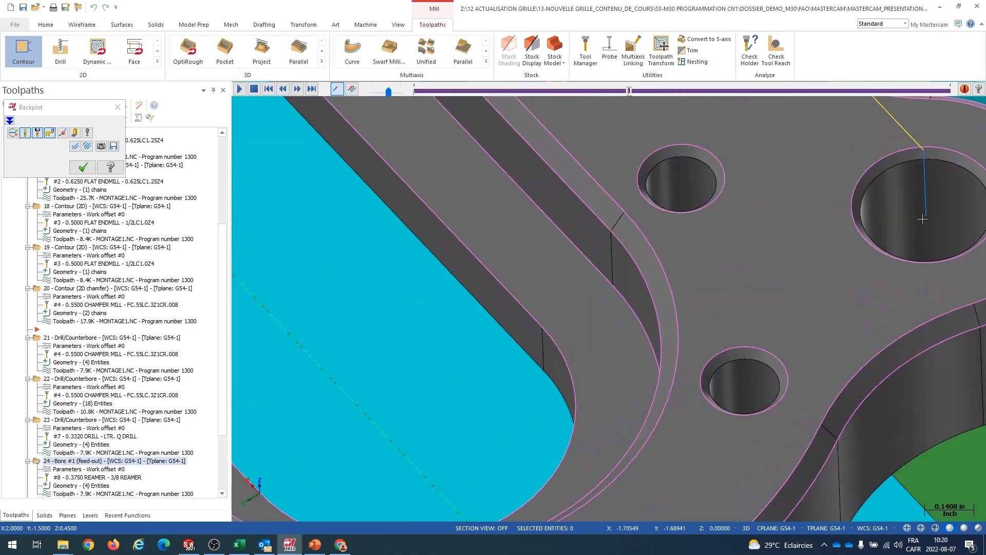
scroll(923, 219, "down", 5)
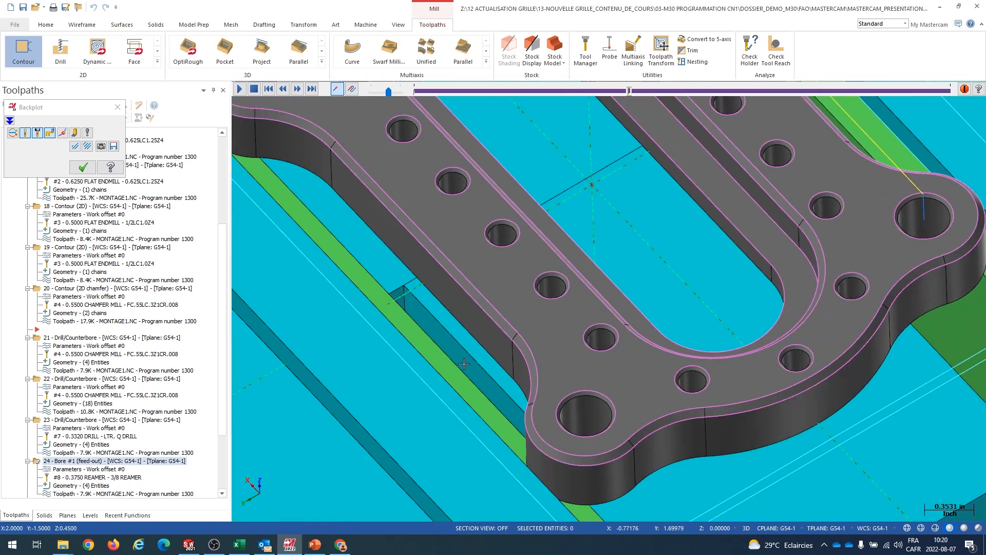
Accept the linking parameters of operation 24 - Bore #1, regenerate its toolpath, and check its depth against the underside of the part.
left_click(93, 469)
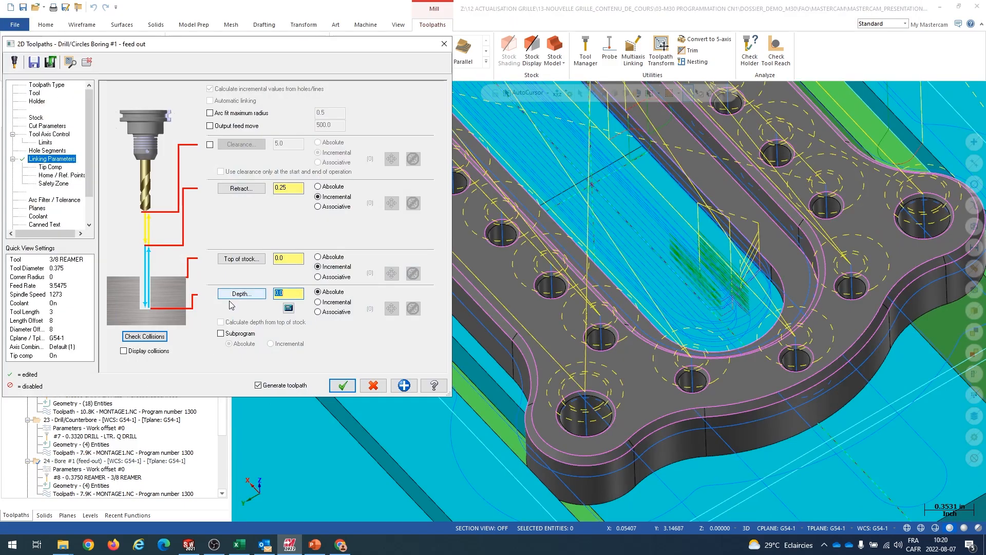
left_click(342, 385)
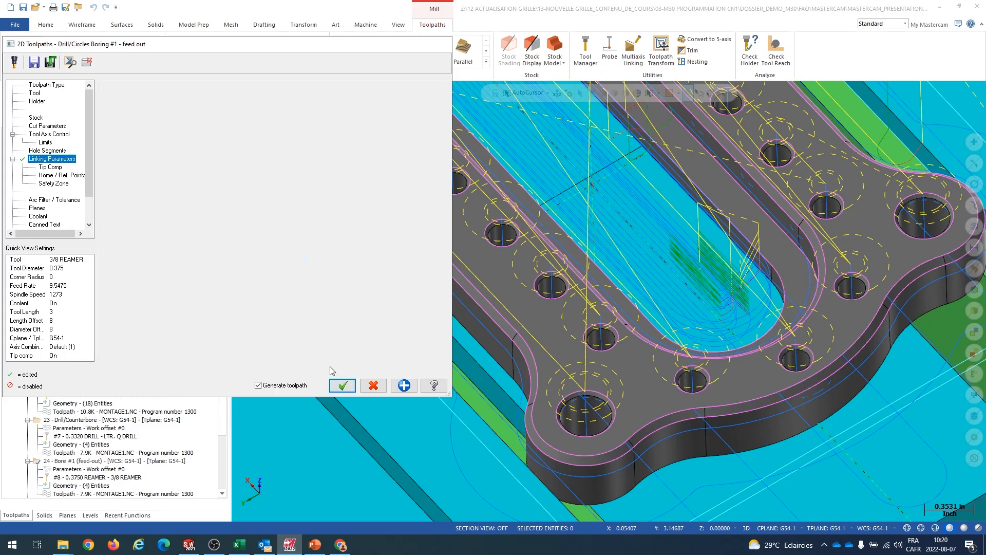
left_click(34, 107)
middle_click_drag(462, 316, 475, 356)
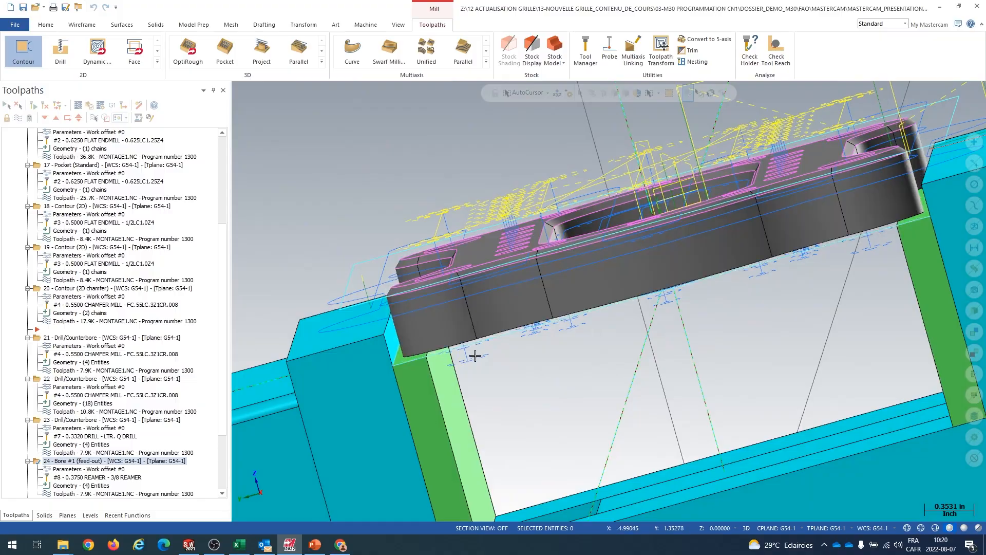
scroll(475, 355, "up", 3)
middle_click_drag(477, 299, 490, 341)
scroll(490, 341, "up", 3)
scroll(490, 341, "down", 7)
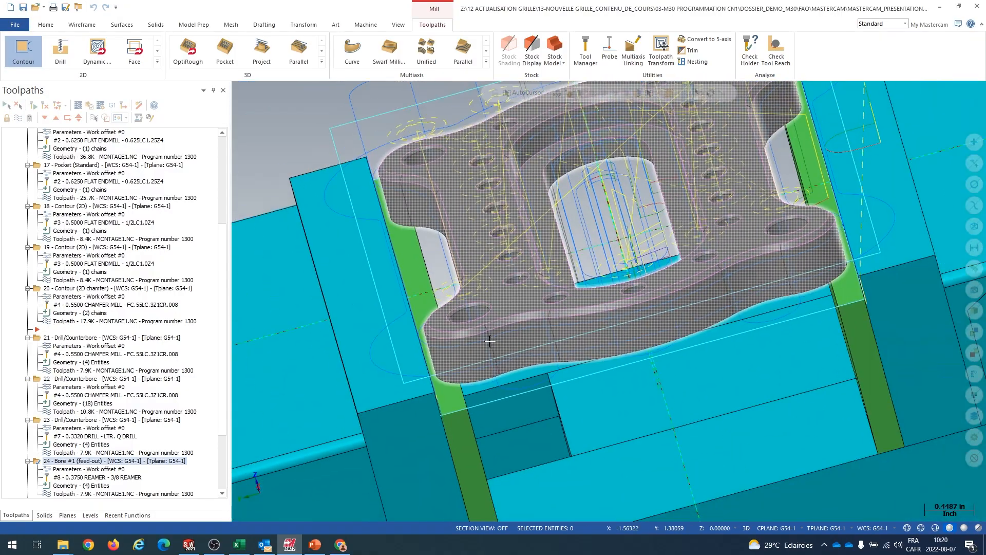
scroll(490, 342, "down", 3)
Post-process only the OP10_DEMO operations to an NC file, declining to post all operations.
scroll(143, 341, "up", 6)
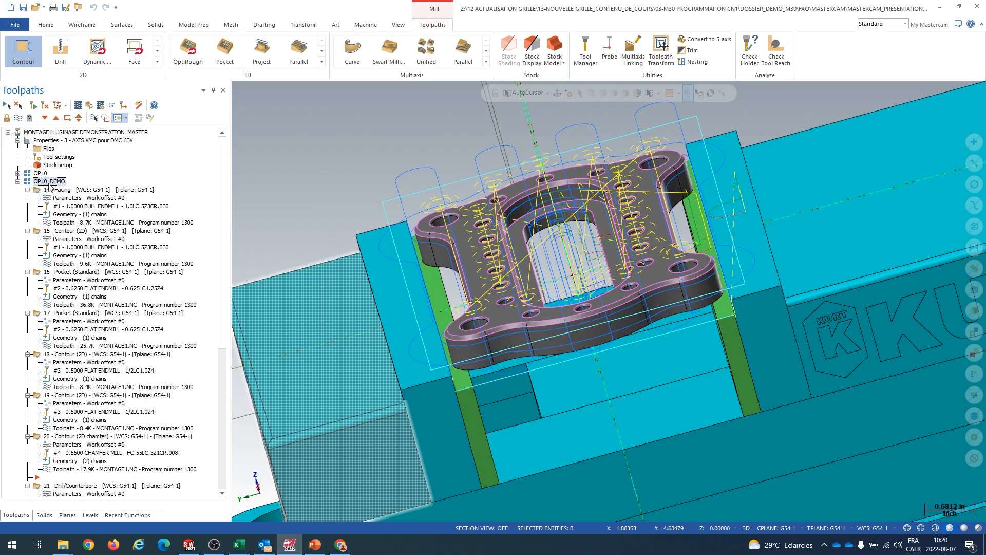
left_click(112, 107)
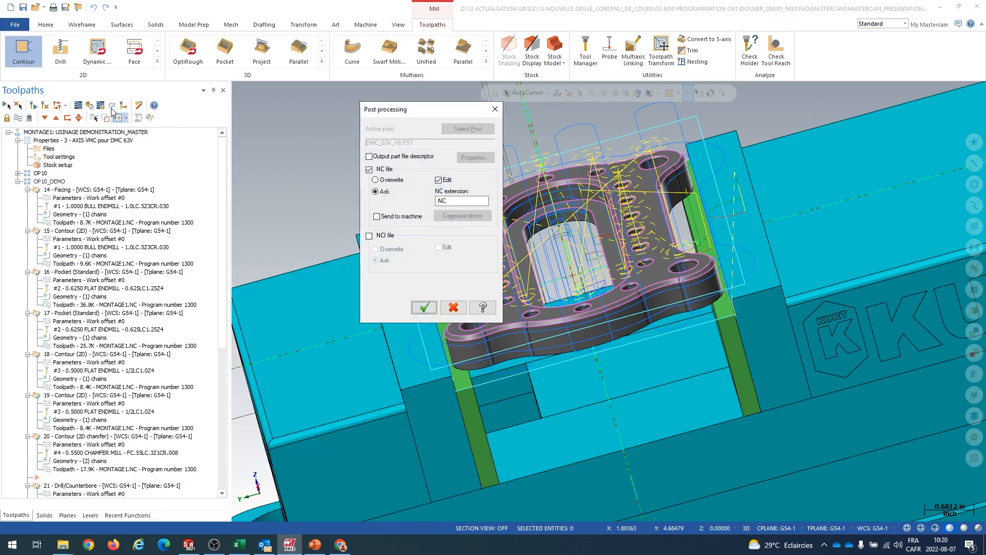
left_click(424, 308)
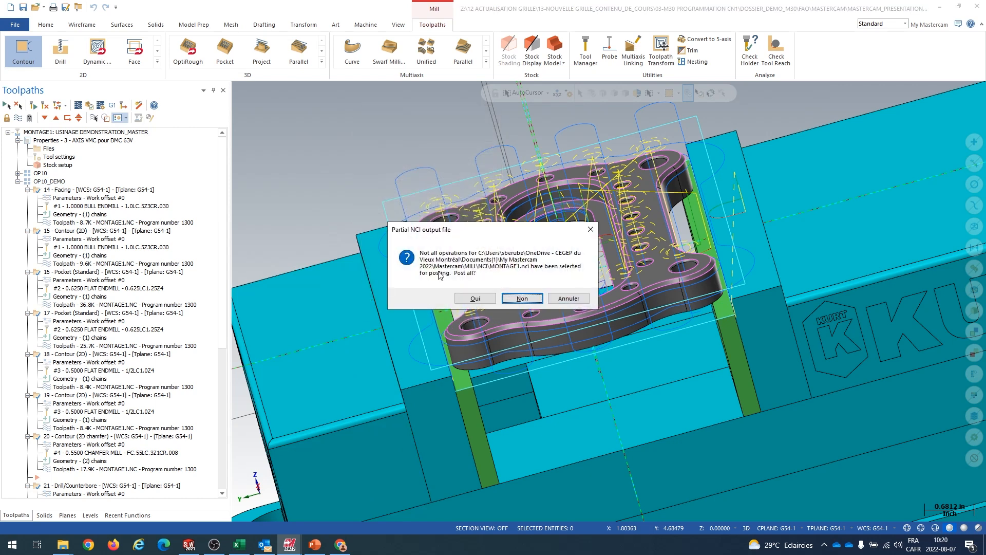
left_click_drag(489, 230, 345, 226)
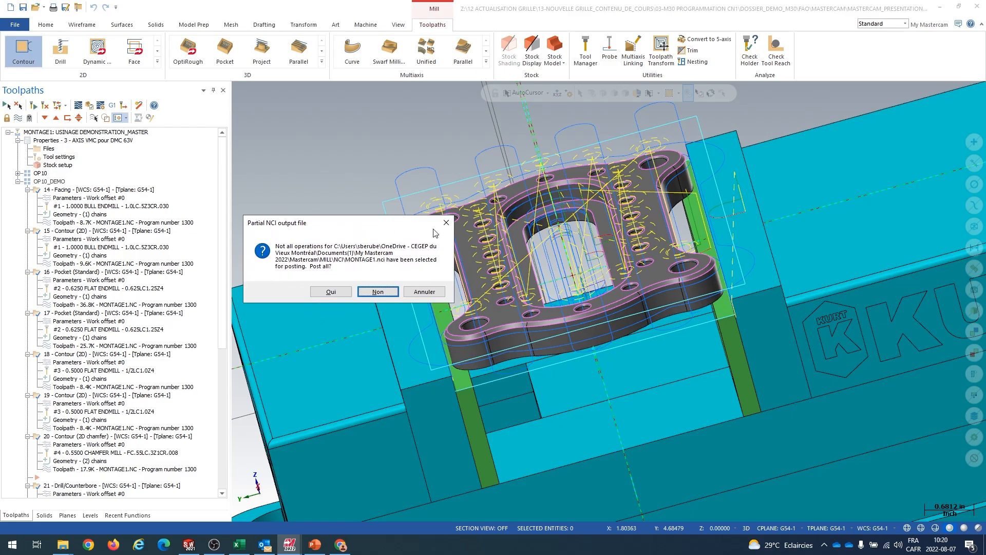
left_click_drag(413, 226, 431, 200)
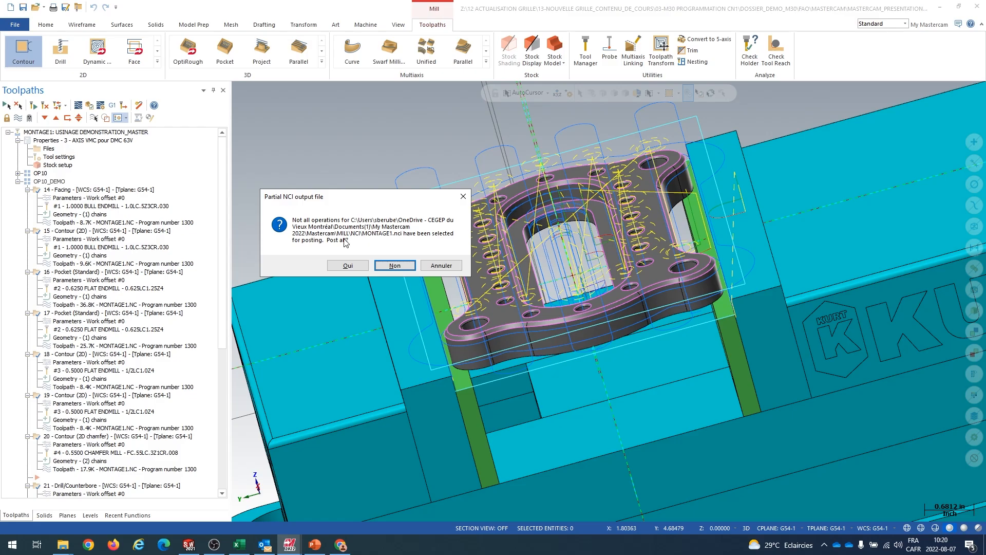
left_click(395, 265)
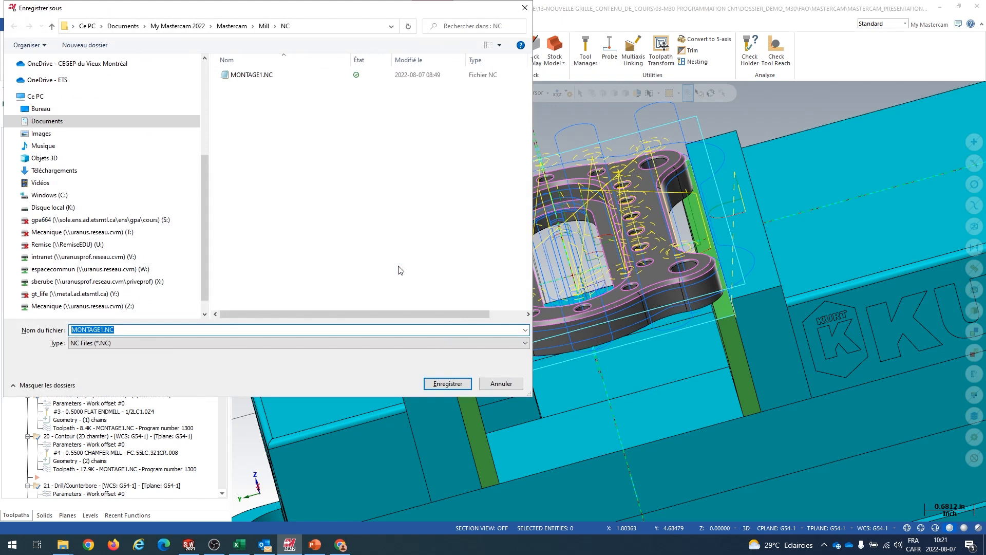
Save the NC program as MONTAGE1.NC in the DOSSIER_DEMO_M30\CODES folder under 03-M30 PROGRAMMATION CN1 on the Z: drive.
scroll(204, 260, "down", 1)
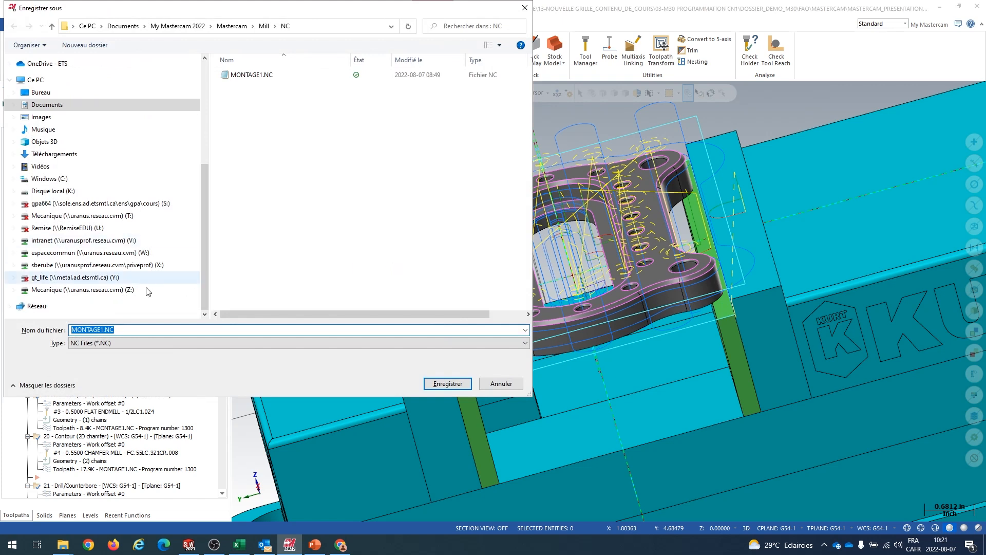
left_click(106, 290)
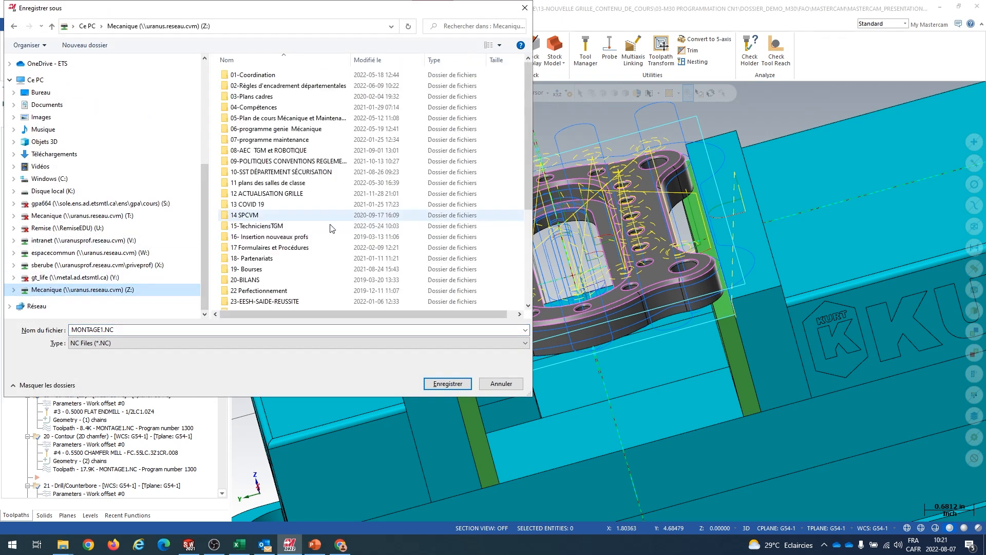
double_click(272, 195)
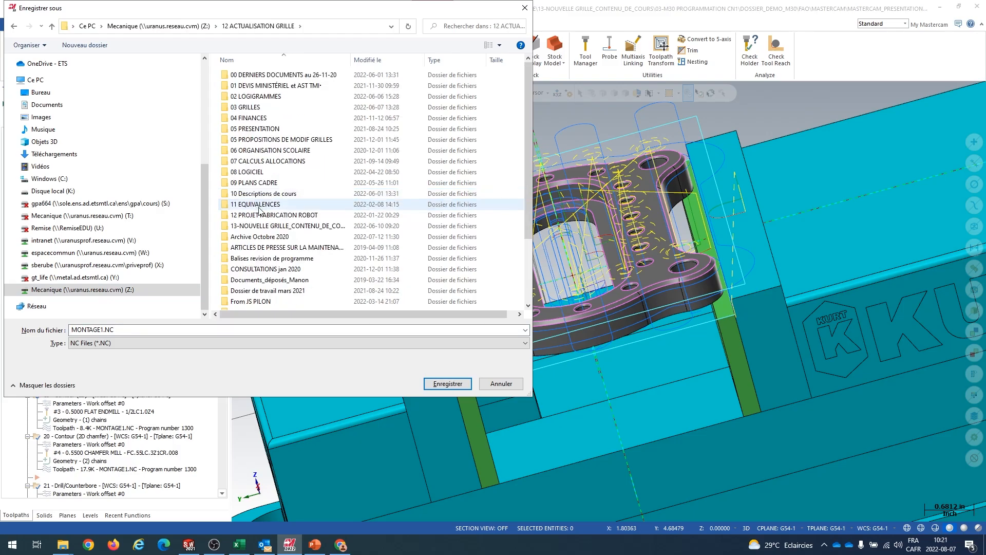
double_click(266, 224)
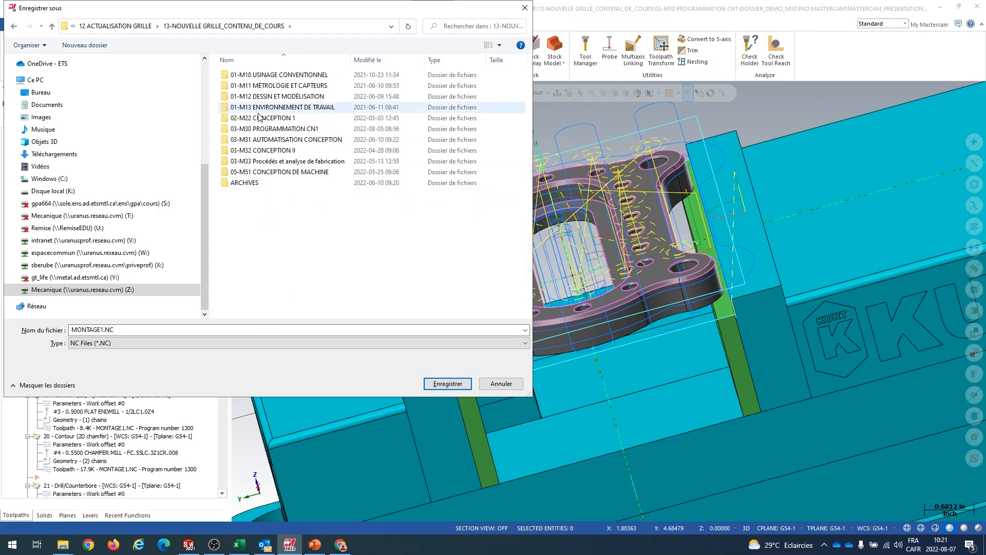
double_click(277, 129)
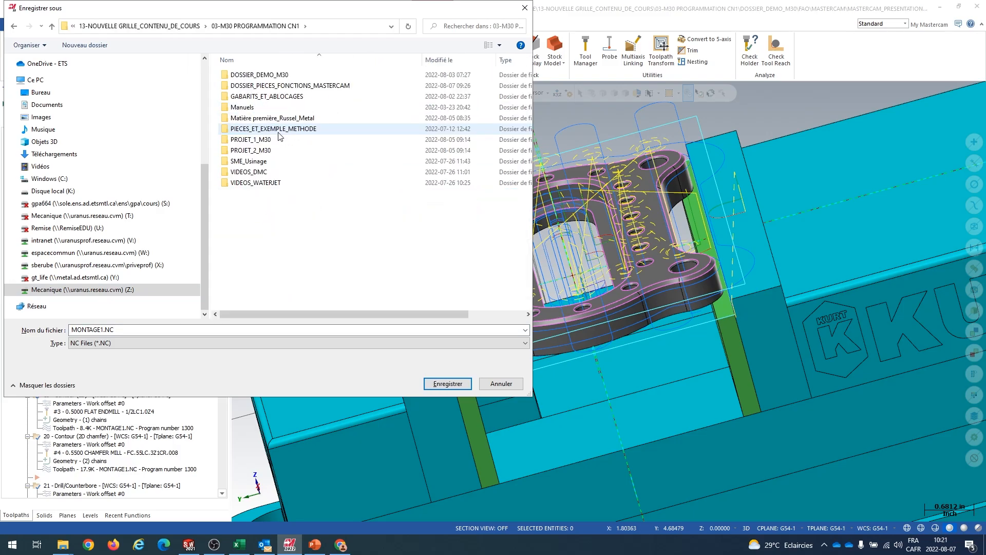
double_click(259, 75)
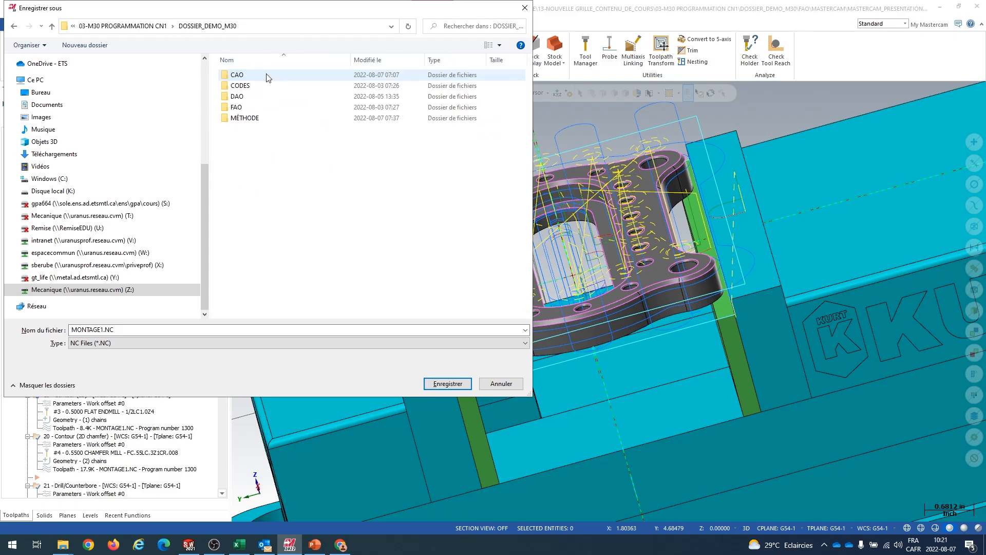
double_click(240, 86)
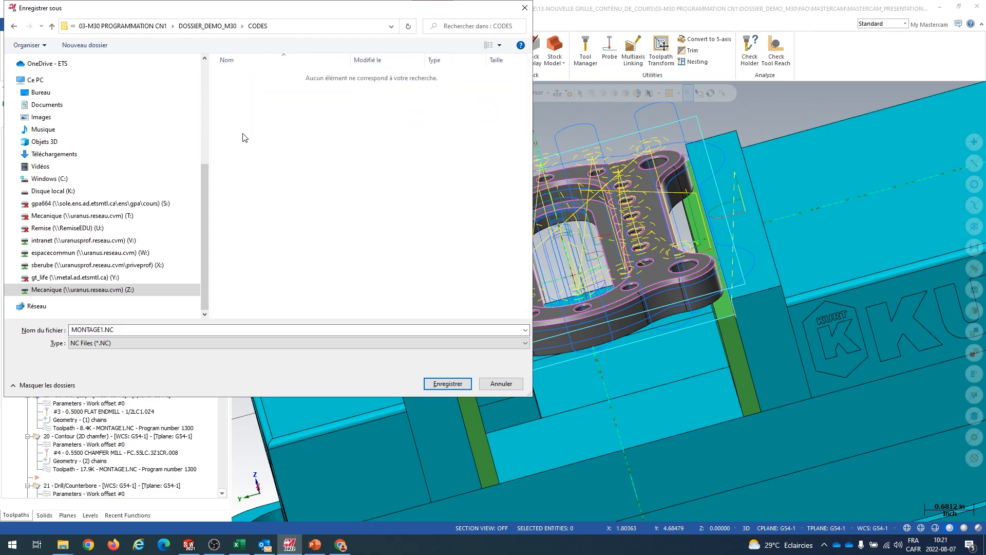
left_click_drag(117, 331, 52, 335)
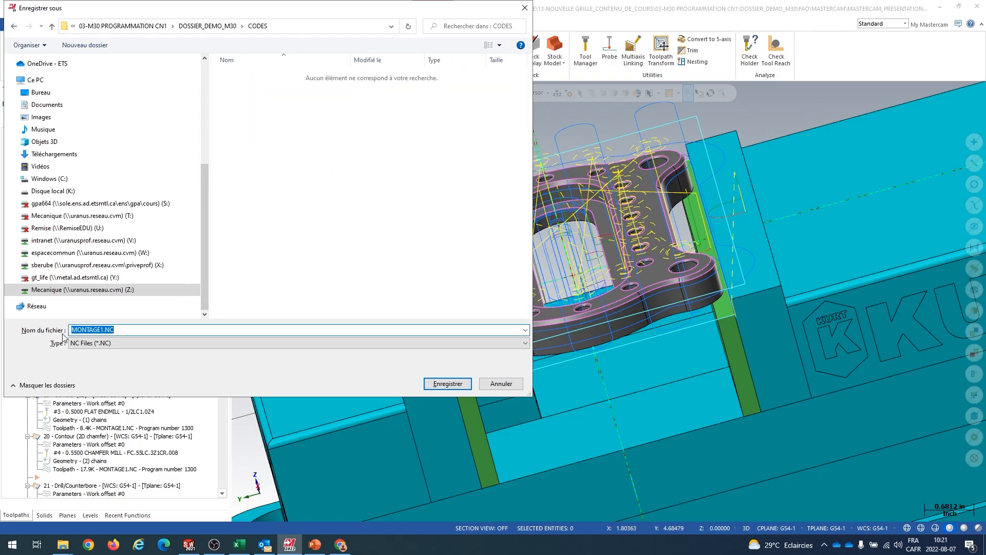
left_click(123, 330)
left_click(447, 384)
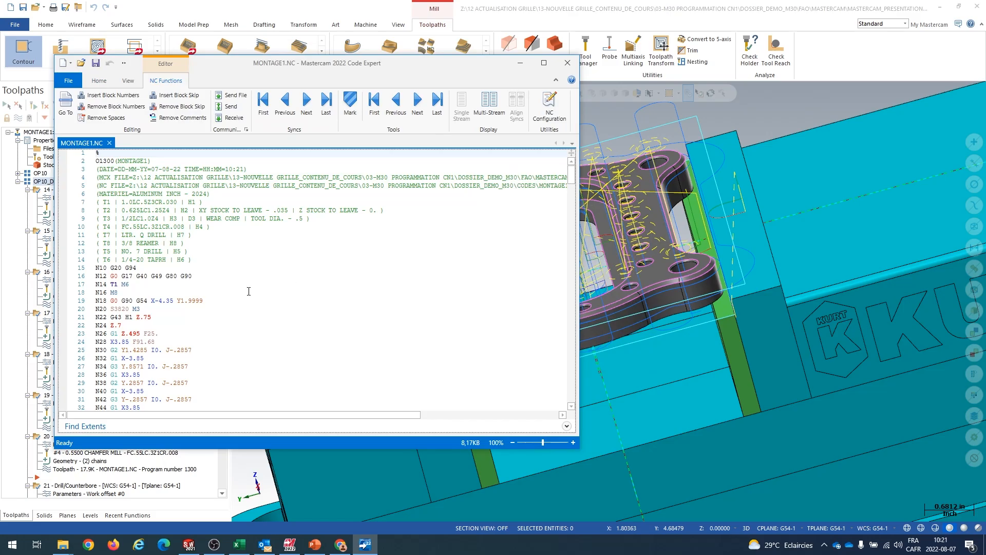
Examine the MONTAGE1.NC code from the header and tool list through the T1 moves to the change to tool T2.
left_click(182, 300)
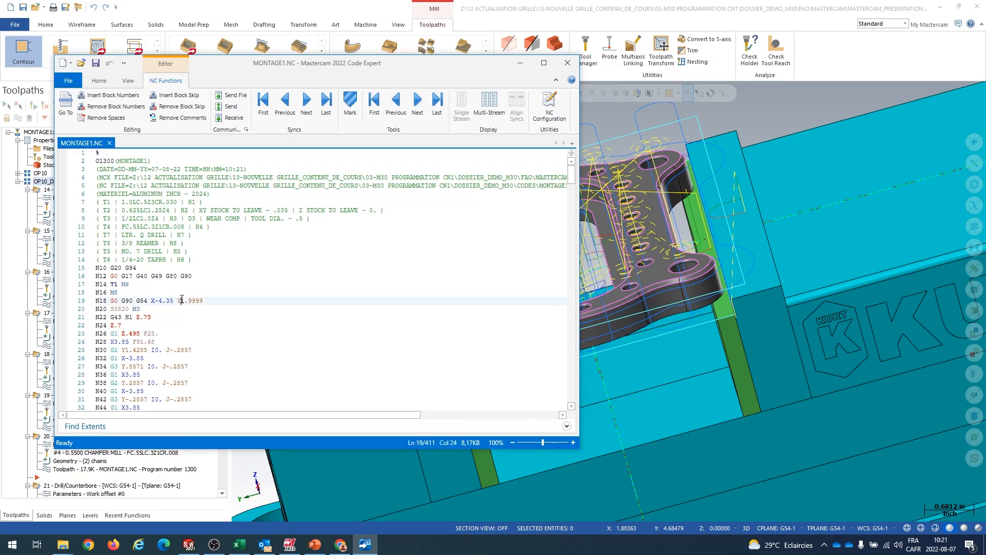
scroll(182, 299, "down", 5)
scroll(164, 347, "down", 4)
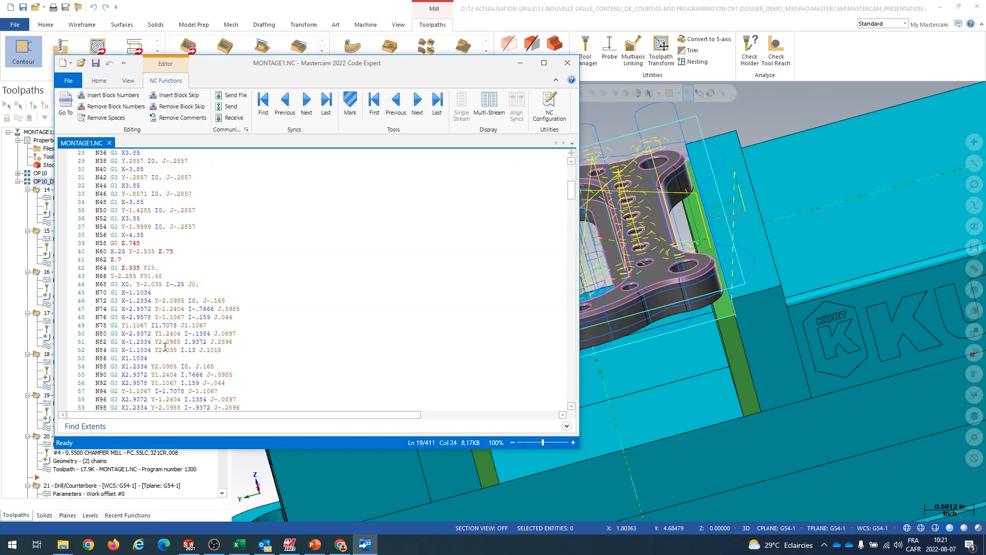
left_click(186, 309)
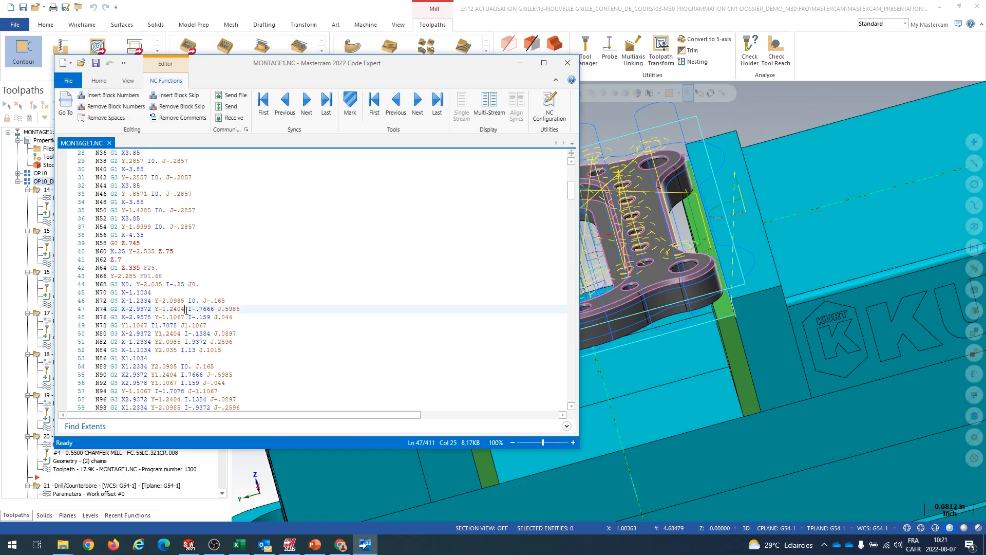
scroll(140, 267, "down", 5)
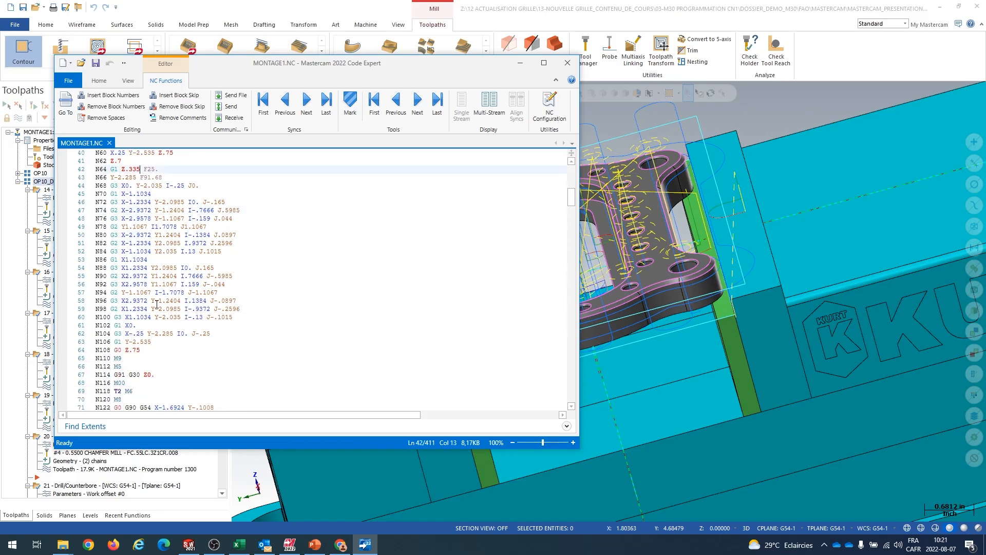
left_click(156, 303)
scroll(157, 303, "down", 3)
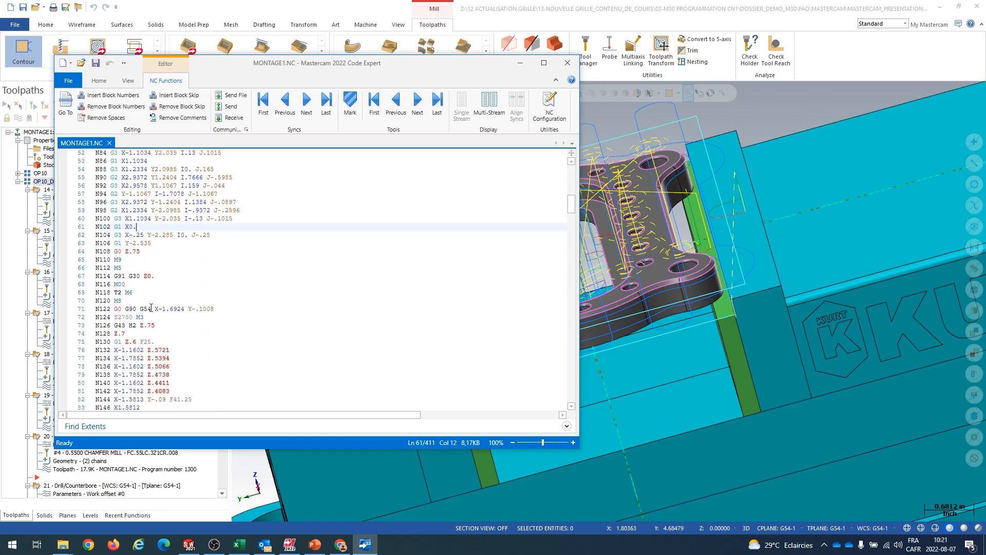
left_click_drag(118, 291, 135, 292)
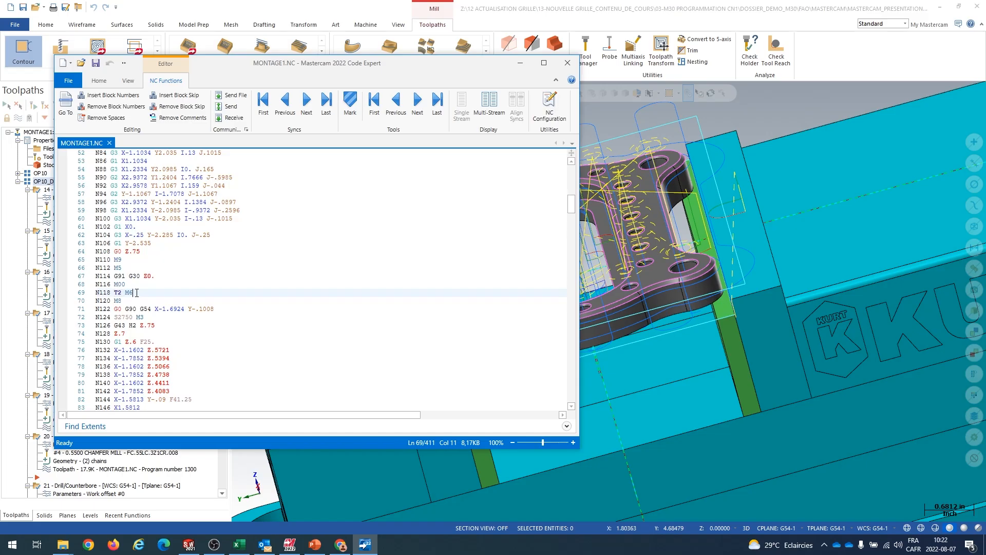
Examine the tool changes to T3 and T4 in the NC code, including the G41 D3 cutter compensation line.
scroll(137, 292, "down", 10)
scroll(137, 292, "down", 20)
scroll(136, 293, "down", 9)
left_click(126, 276)
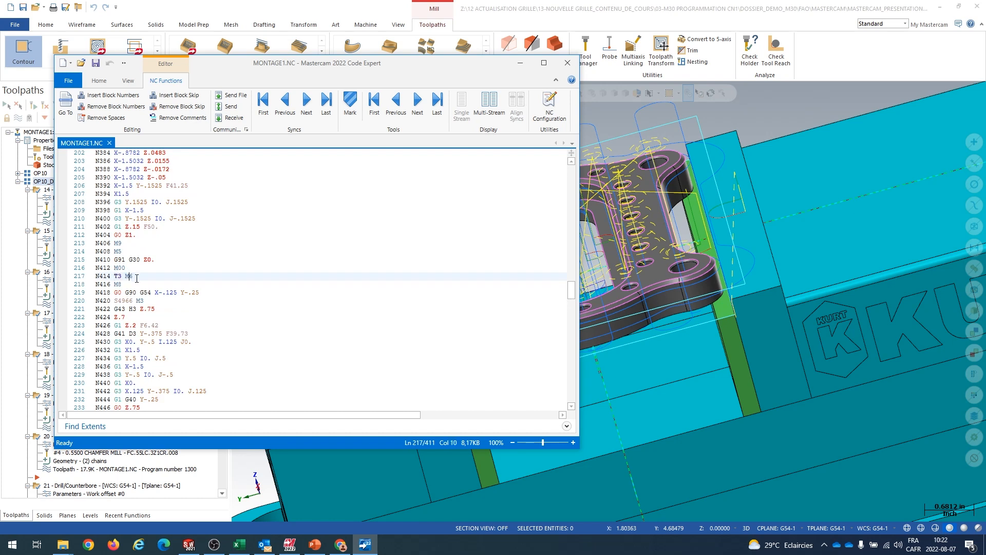
left_click_drag(114, 334, 137, 333)
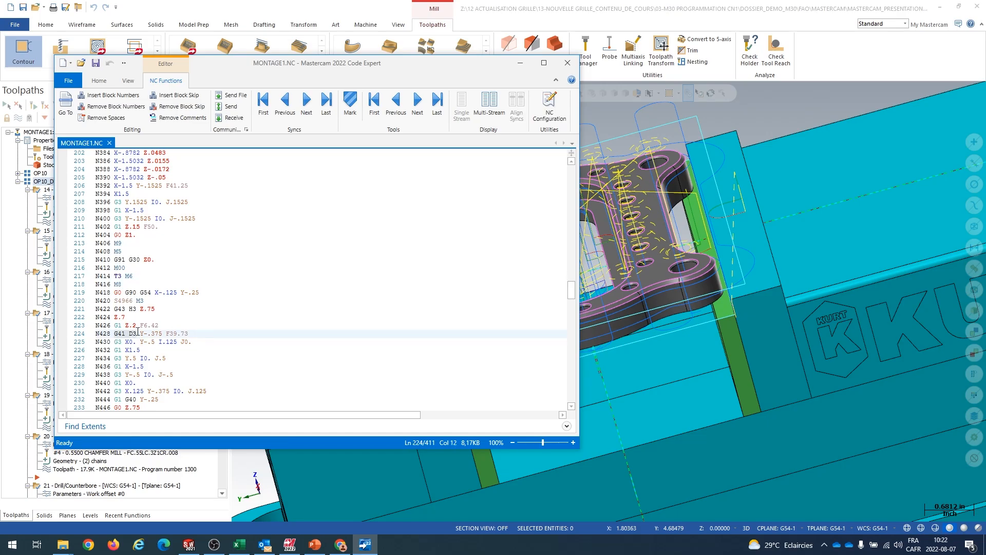
scroll(137, 333, "down", 9)
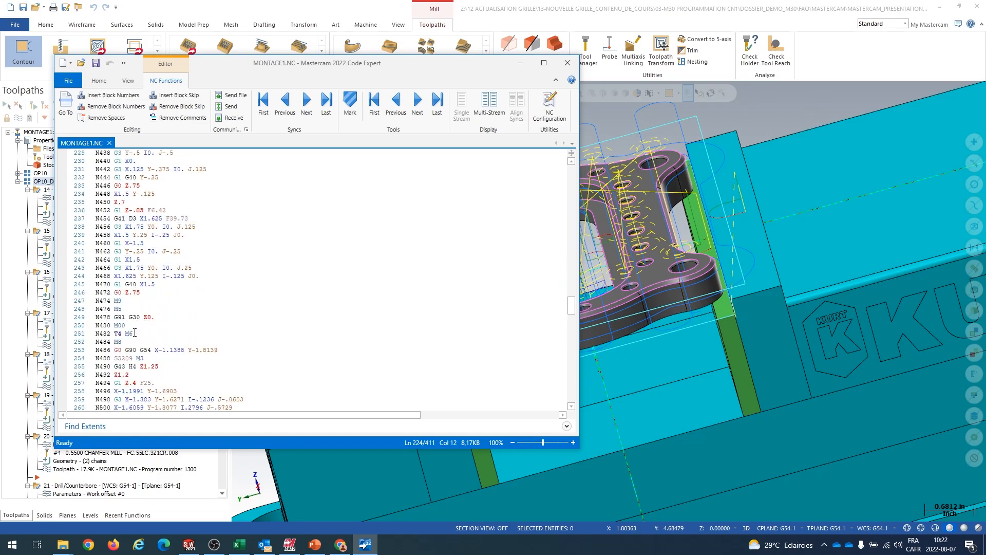
double_click(128, 333)
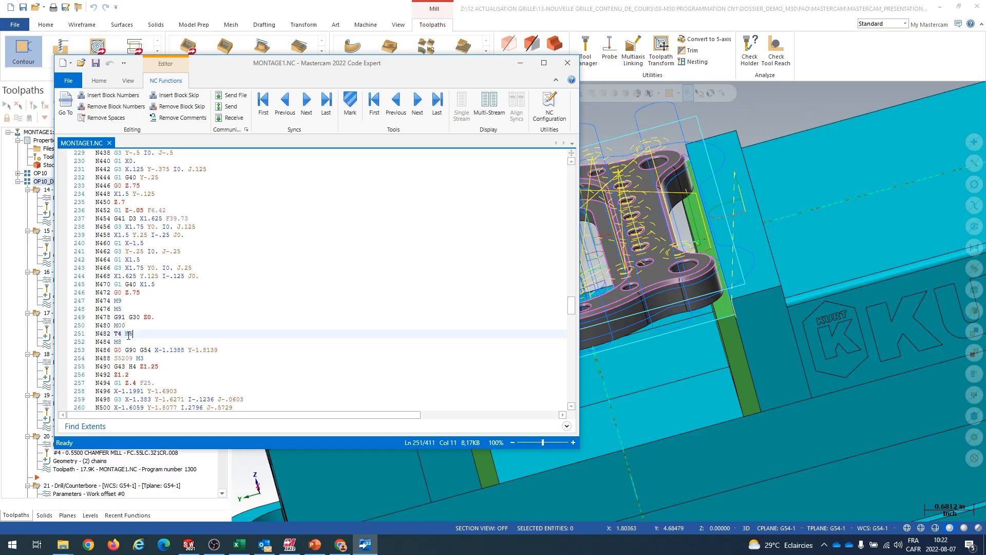
Examine the chamfer mill's NC code, including its contour moves and the hole coordinates of the G99 G81 drilling cycles.
scroll(119, 333, "down", 4)
left_click(152, 284)
scroll(161, 316, "down", 2)
scroll(162, 316, "down", 13)
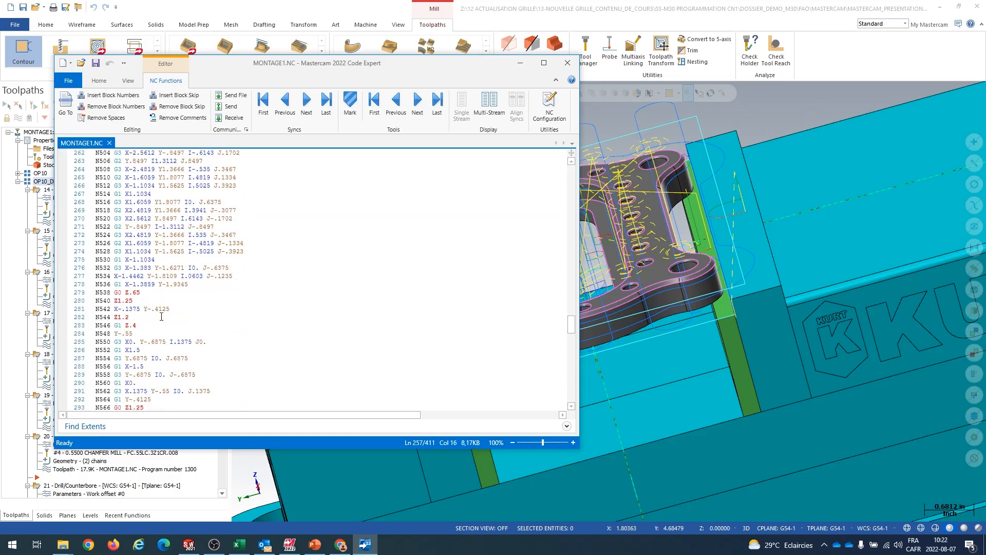
left_click(139, 277)
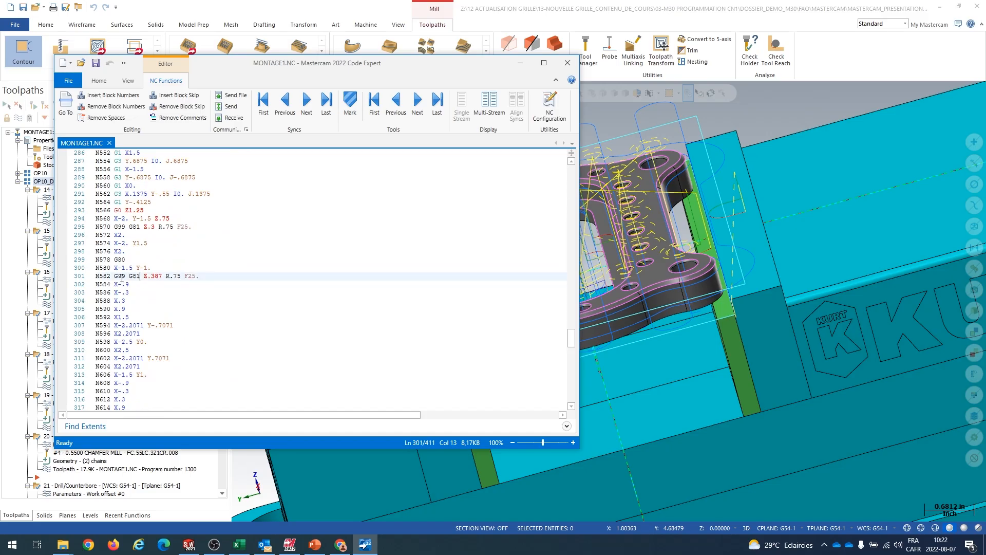
left_click_drag(129, 317, 94, 275)
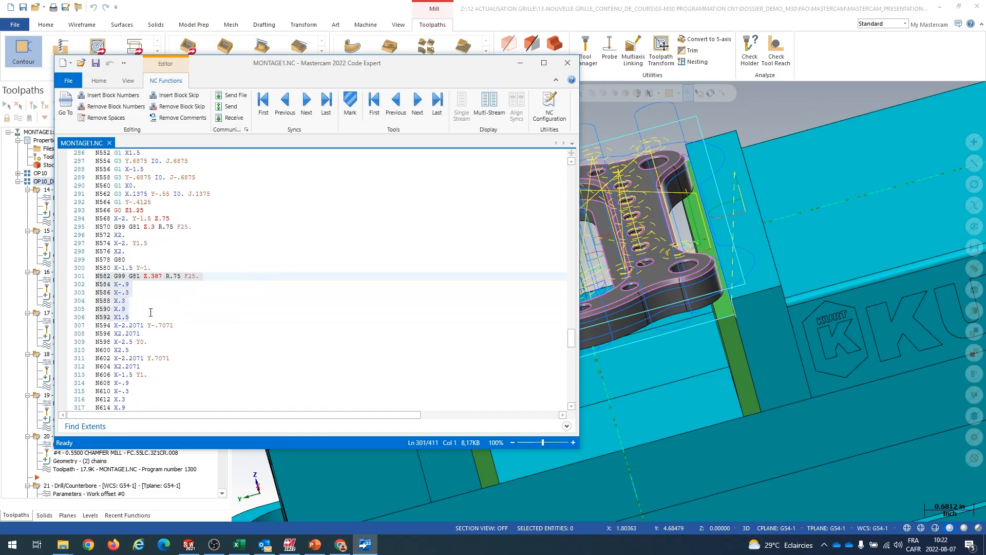
left_click_drag(134, 251, 94, 221)
left_click(127, 276)
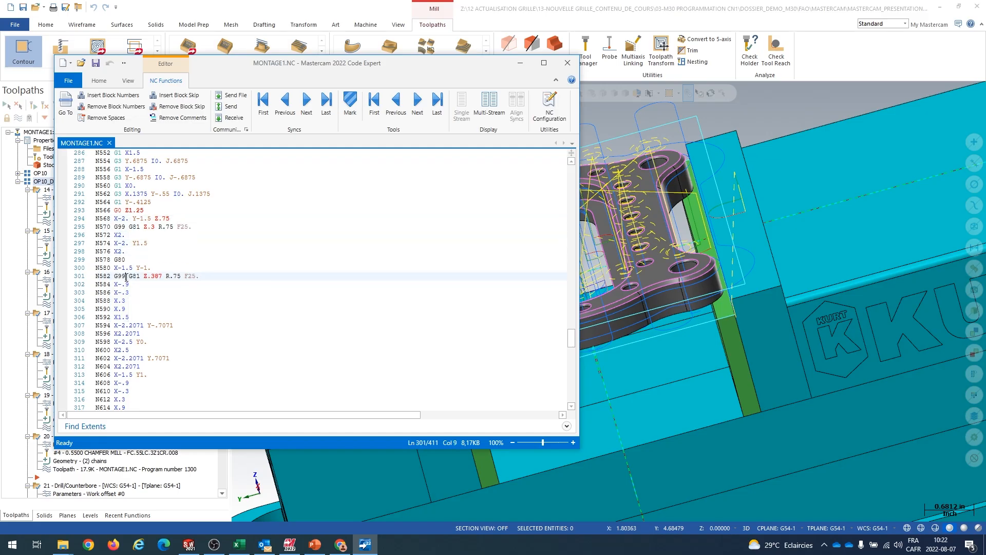
scroll(120, 280, "down", 3)
left_click_drag(129, 340, 85, 203)
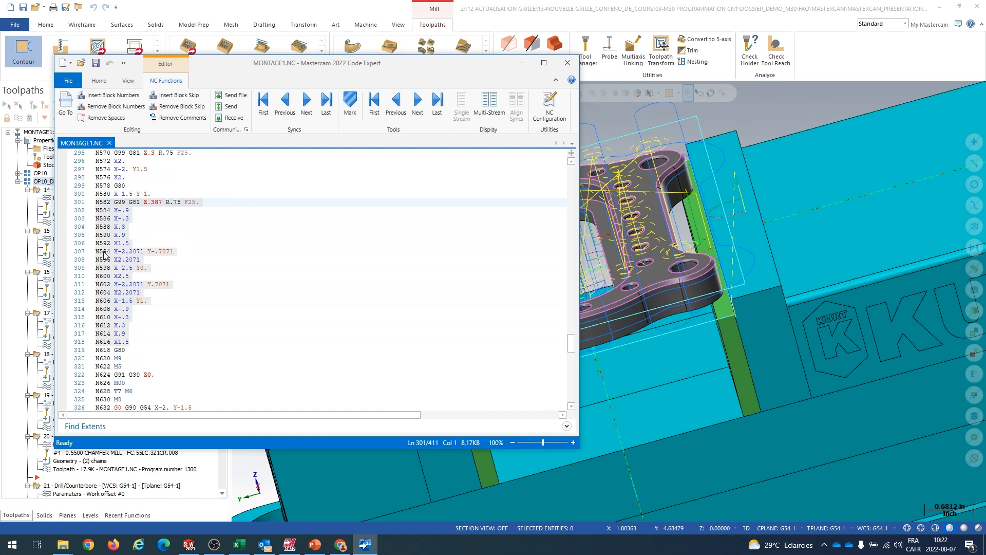
Read the remaining drilling, reaming and tapping code, return to the program header, and close the NC editor.
left_click(143, 341)
scroll(143, 341, "down", 6)
scroll(143, 341, "down", 4)
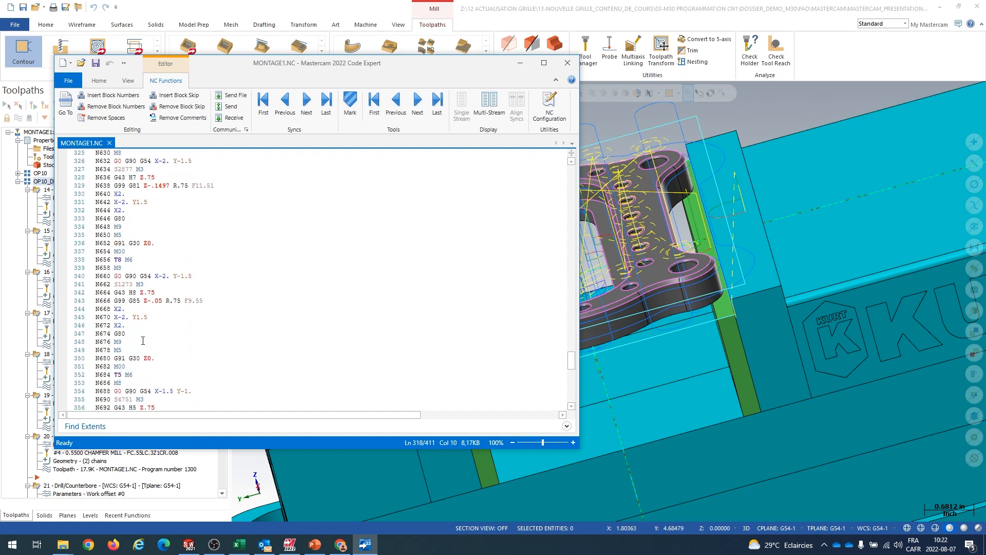
scroll(143, 341, "down", 18)
scroll(143, 341, "up", 20)
scroll(146, 347, "up", 20)
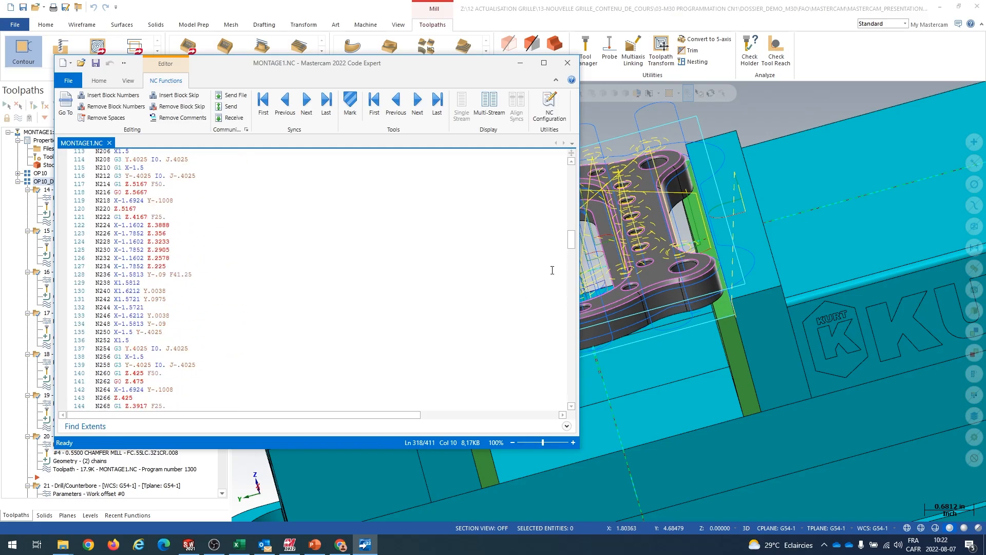
left_click_drag(570, 240, 571, 164)
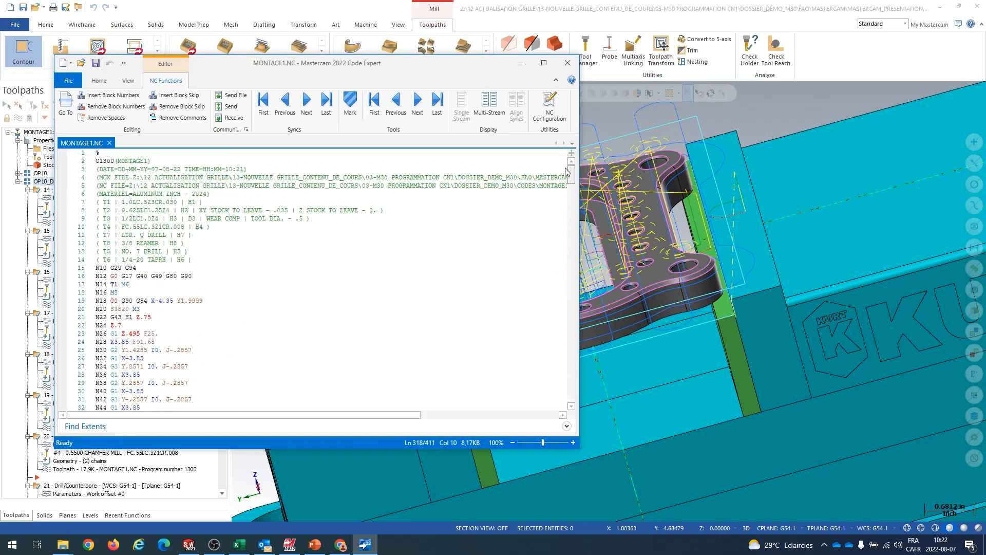
left_click(567, 62)
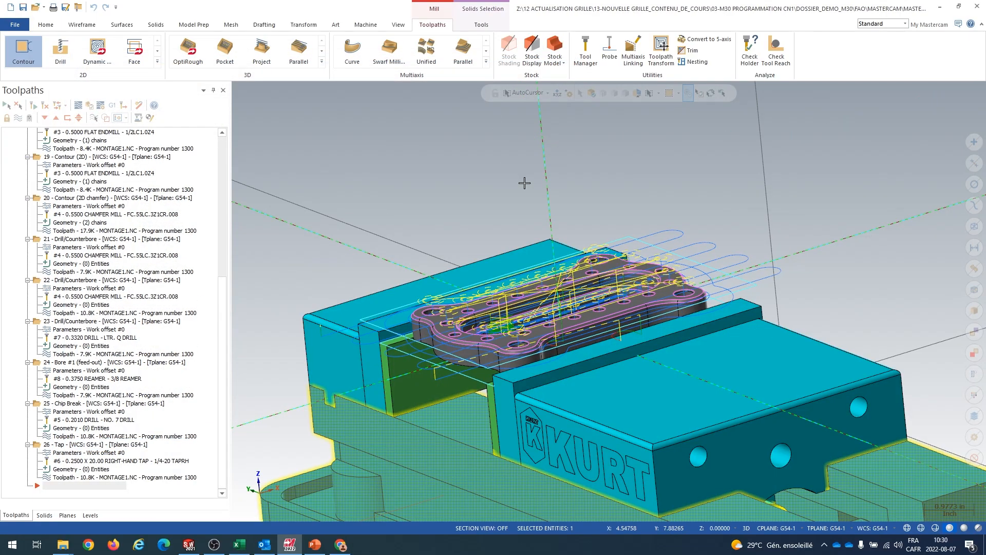
Create a stock model operation named MT1 with the stock plane option disabled.
middle_click_drag(519, 184, 485, 190)
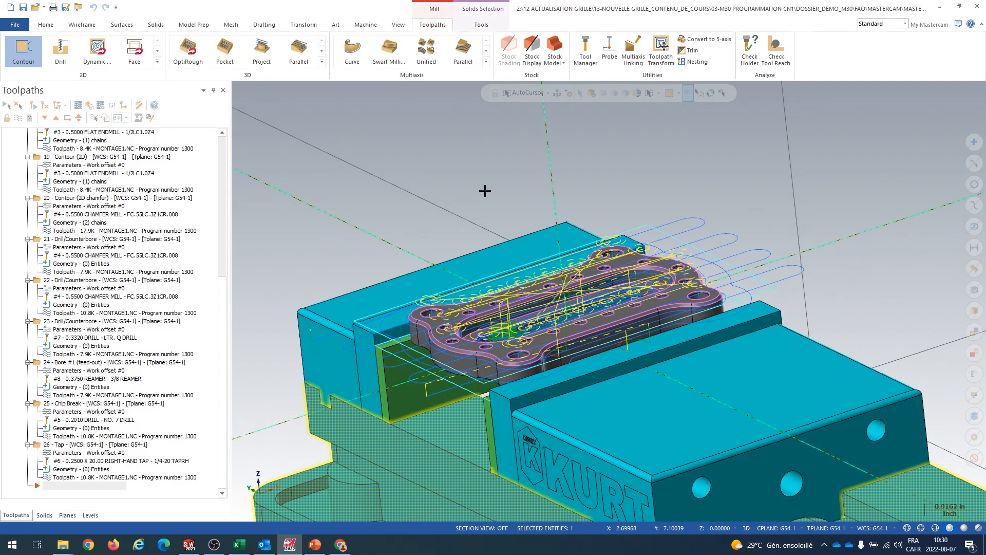
left_click(554, 49)
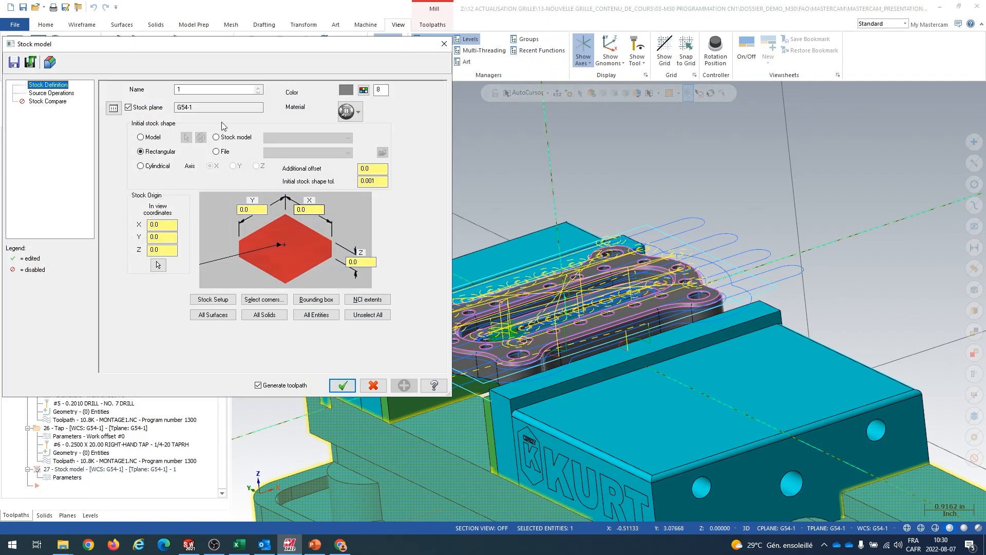
type("MT")
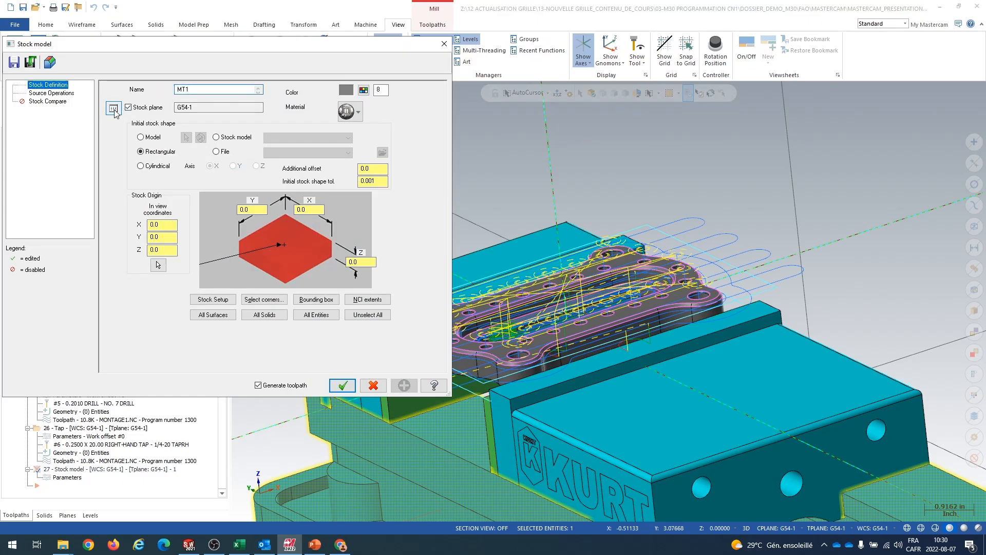
left_click(128, 108)
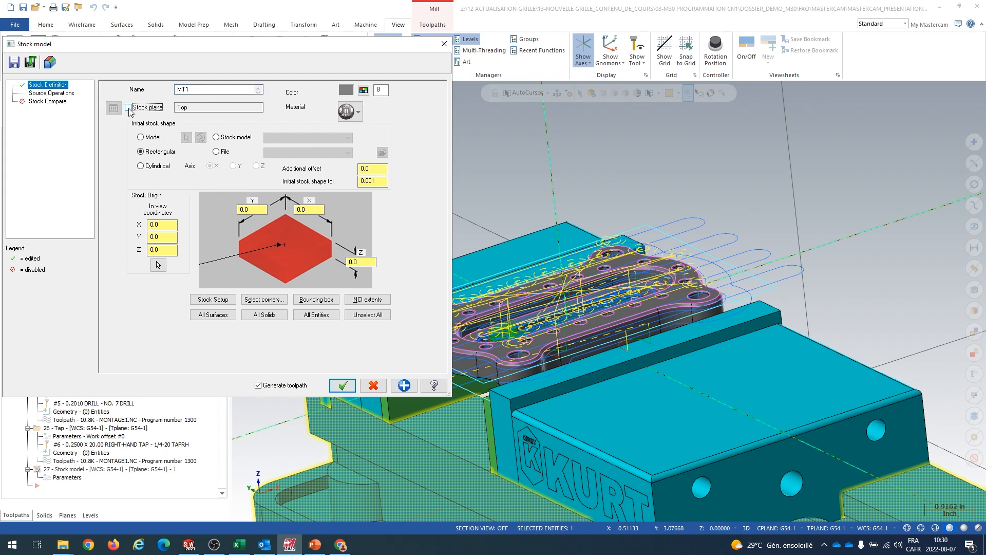
left_click(187, 111)
left_click_drag(187, 111, 168, 109)
Set the initial stock shape to Model, start choosing its geometry, and show level 20 BRUT.
left_click(140, 137)
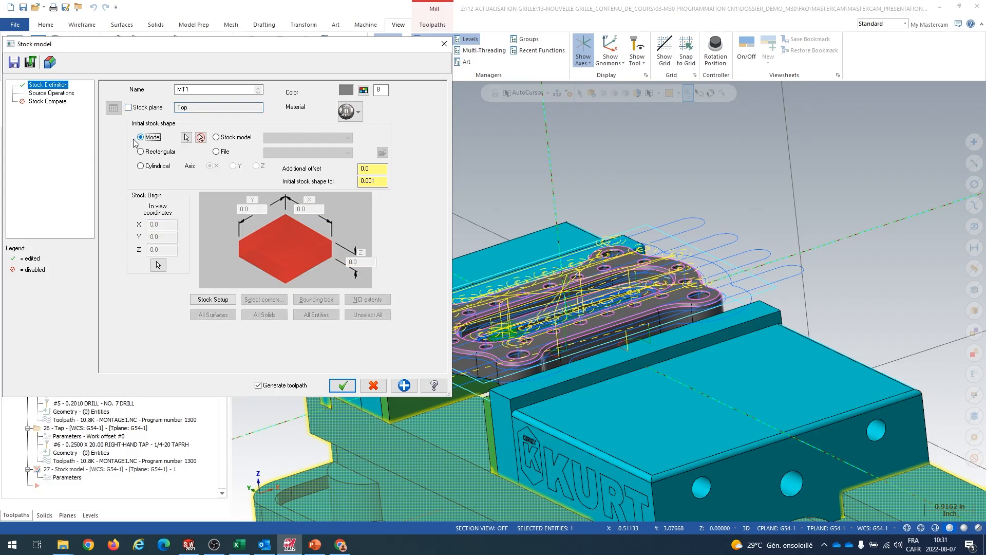
left_click(224, 302)
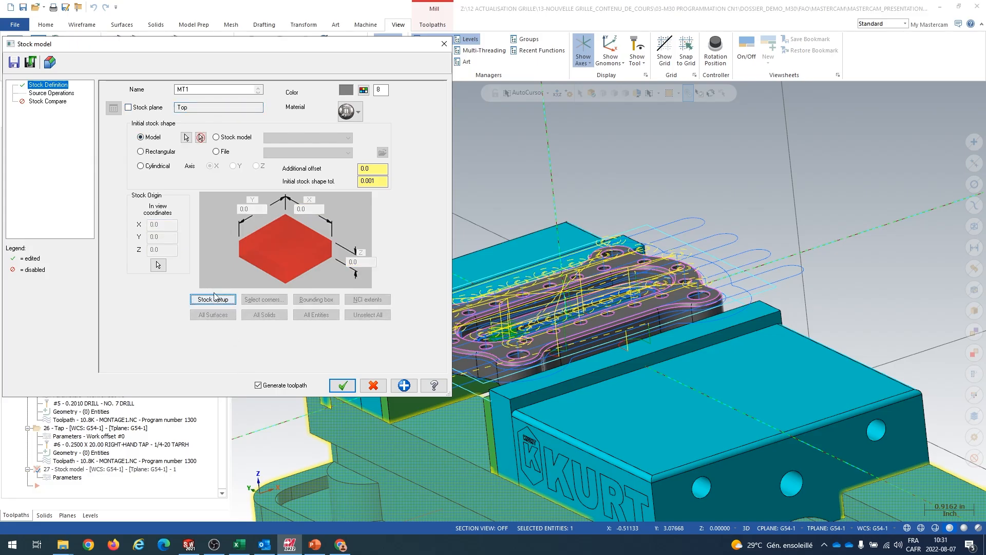
left_click(186, 137)
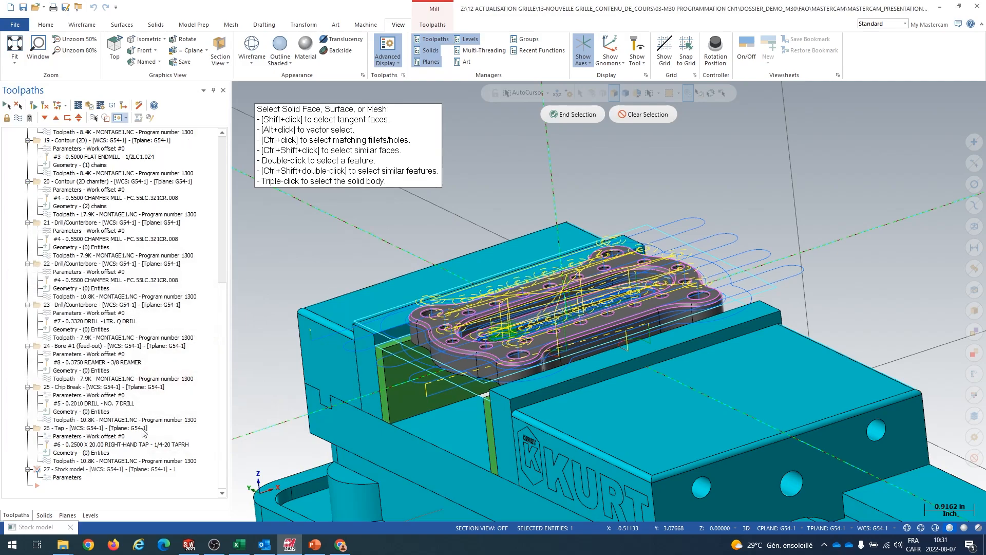
left_click(90, 515)
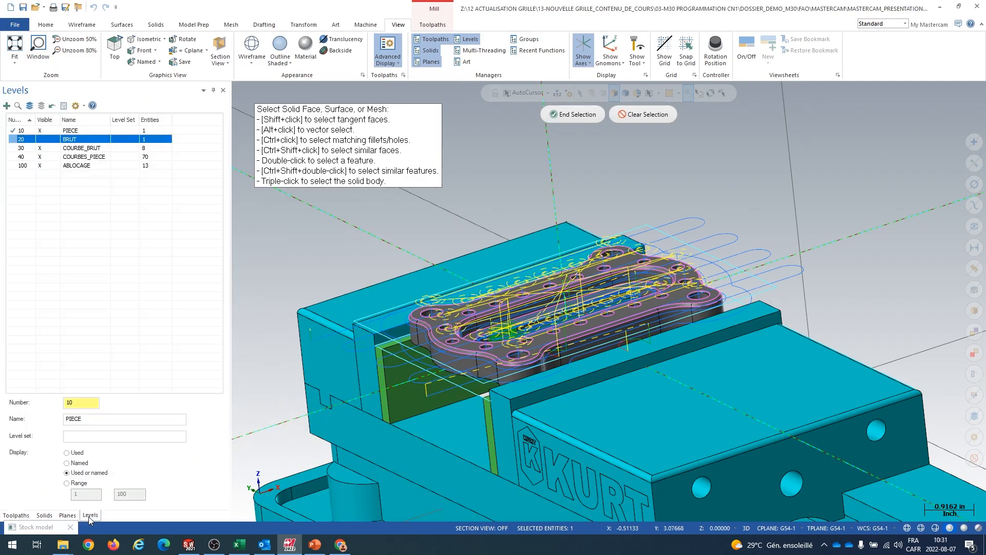
left_click(54, 139)
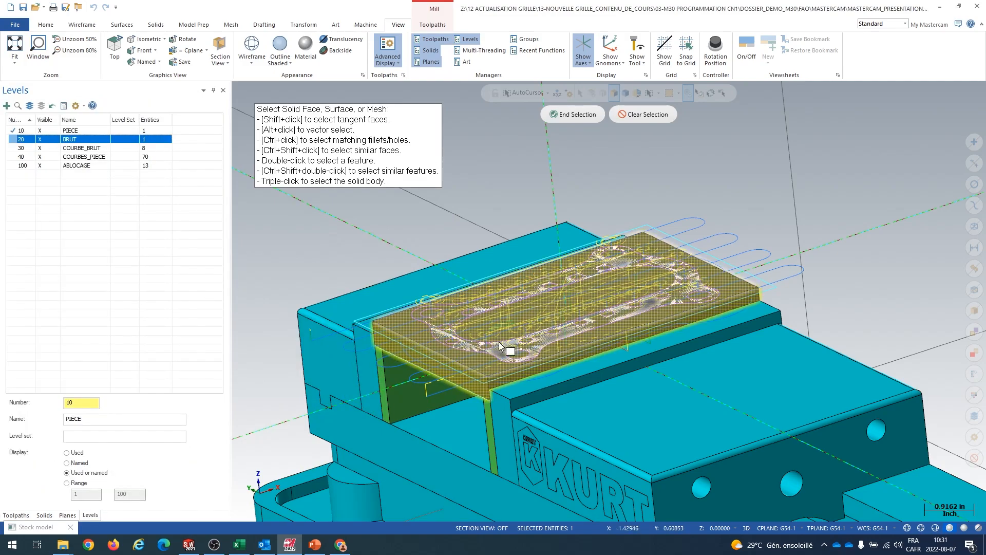
Clear the face selection, use body selection to pick the raw stock solid, and return to the stock definition.
left_click(397, 347)
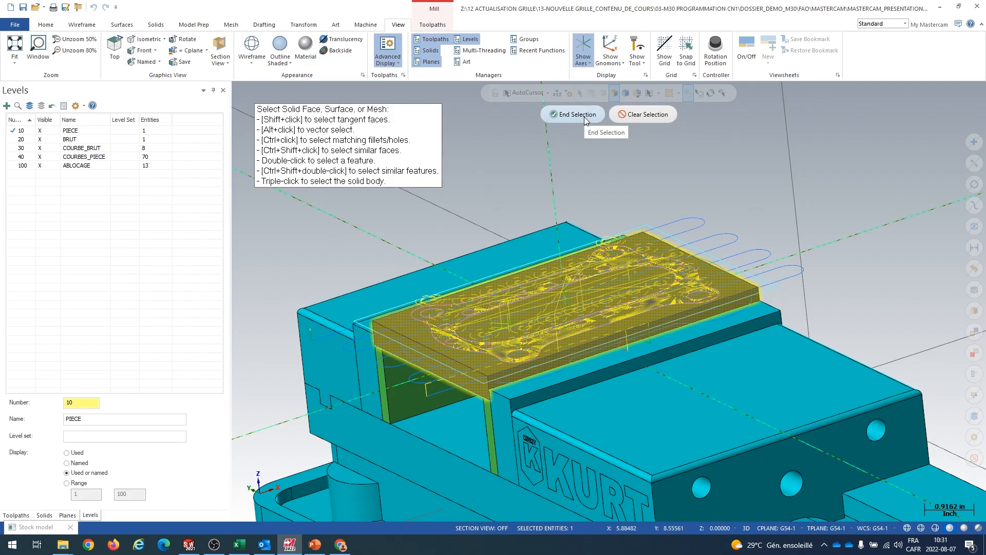
left_click(633, 116)
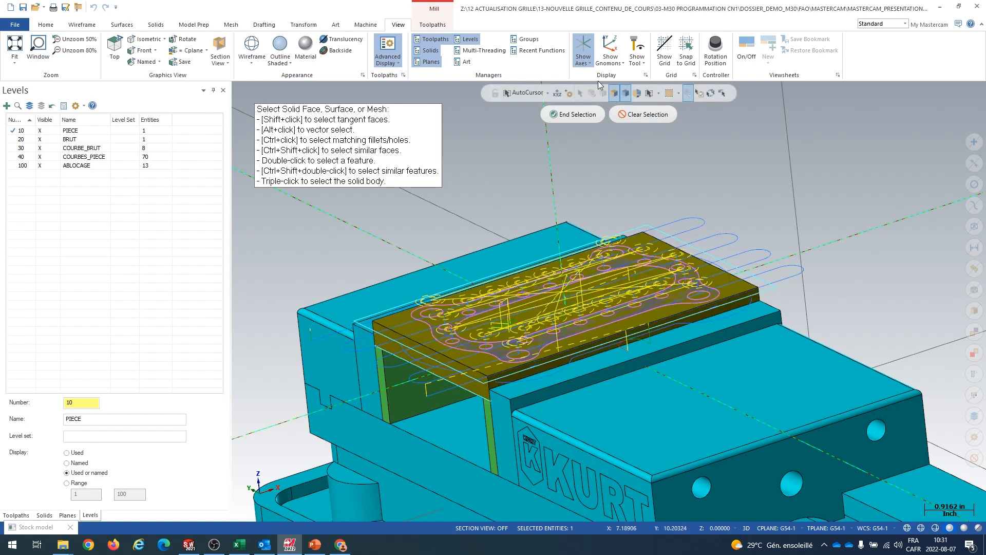
left_click(626, 96)
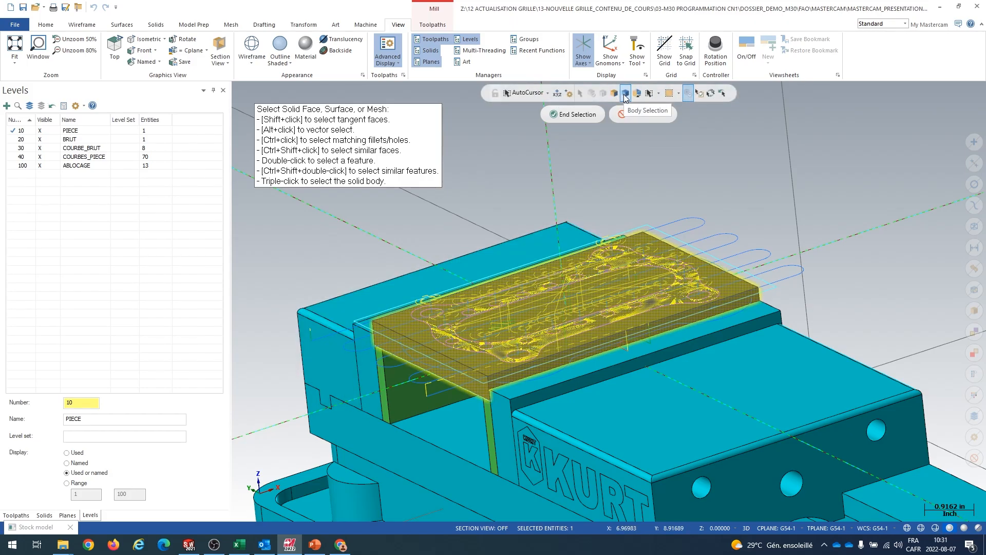
left_click(578, 115)
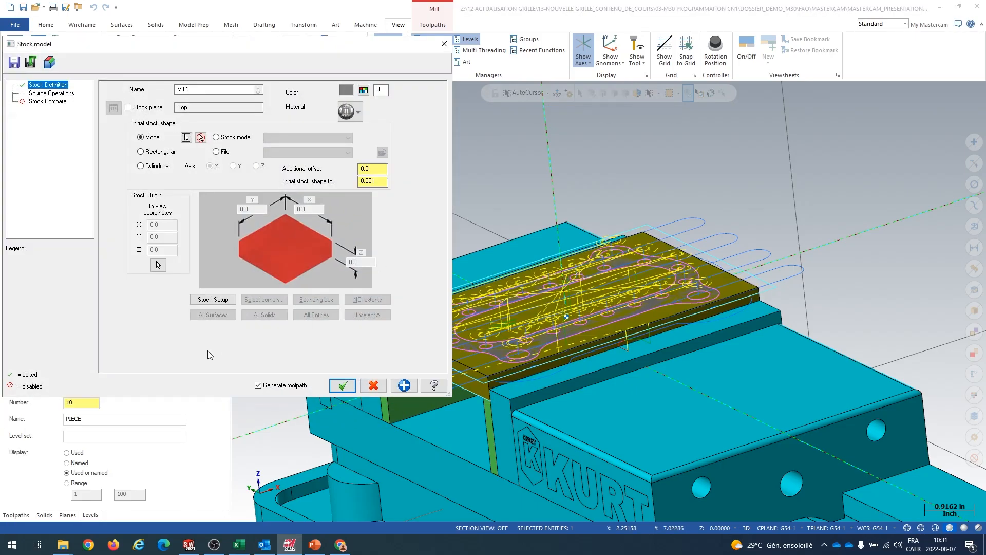
left_click(213, 300)
Turn off Mill flutes only and choose the OP10_DEMO operations from 14 Facing through 26 Tap as the stock model's source operations.
left_click(57, 93)
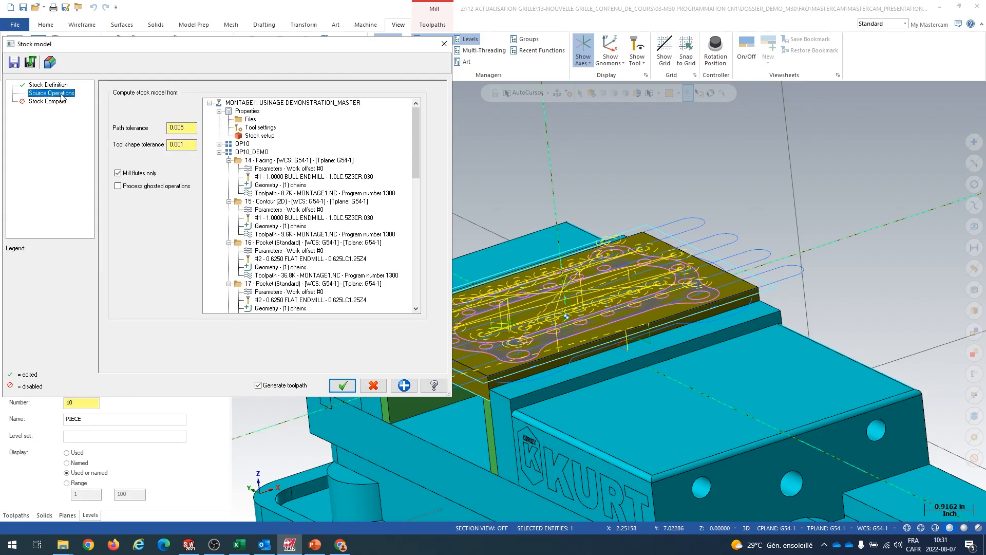
left_click(133, 175)
left_click(268, 161)
left_click_drag(421, 170, 424, 298)
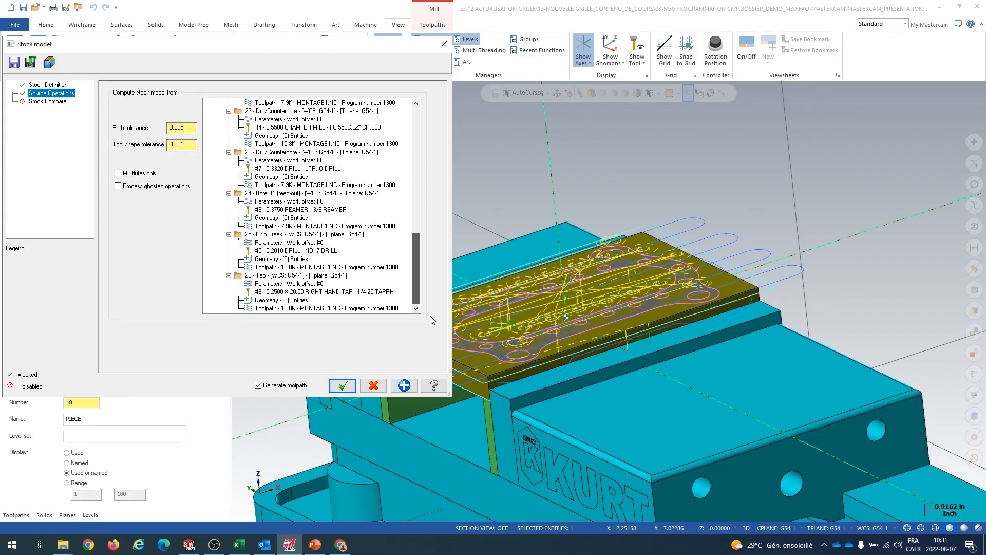
left_click(285, 276)
mouse_move(411, 298)
left_mouse_down()
mouse_move(410, 169)
mouse_move(412, 308)
left_mouse_up()
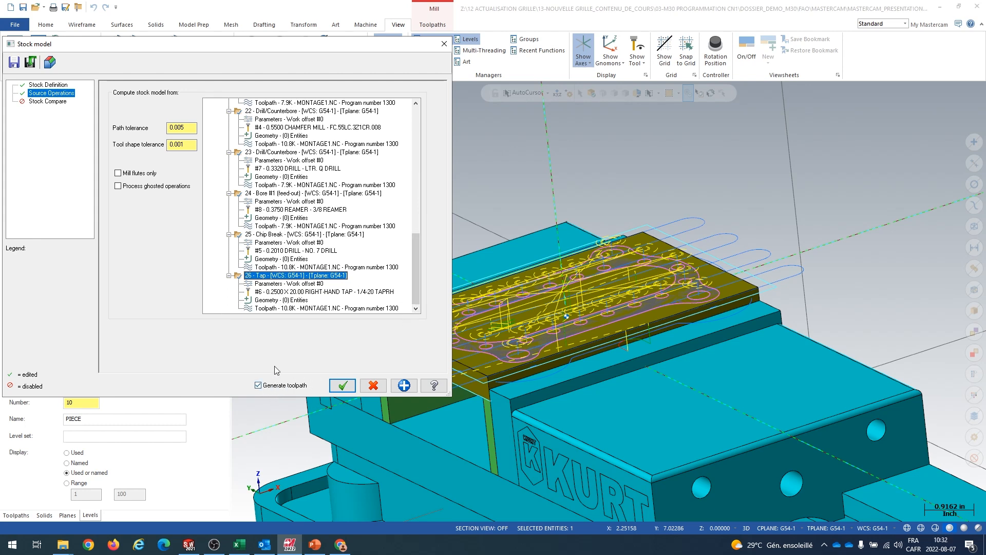
Set the stock model's color to purple 145 and accept its definition with toolpath generation enabled.
left_click(51, 86)
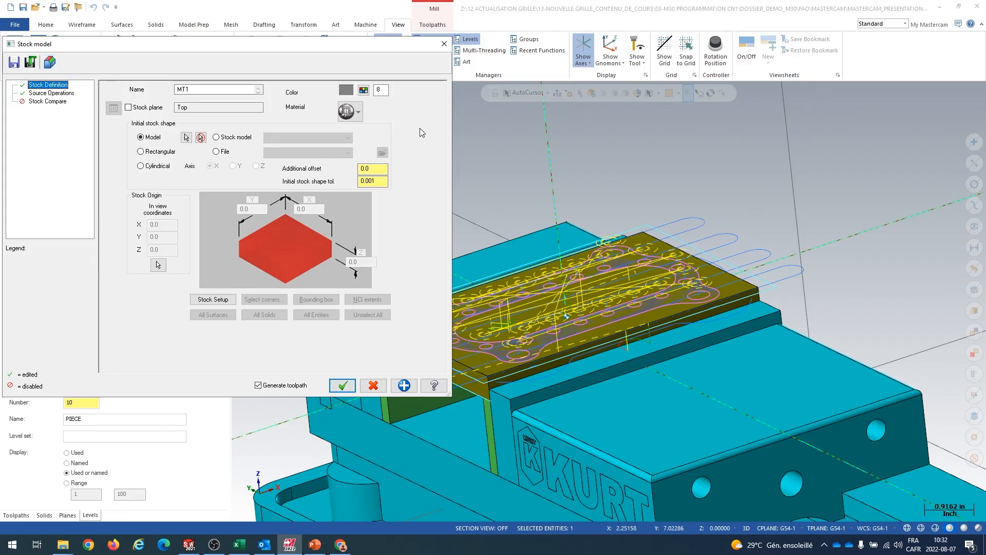
left_click(363, 90)
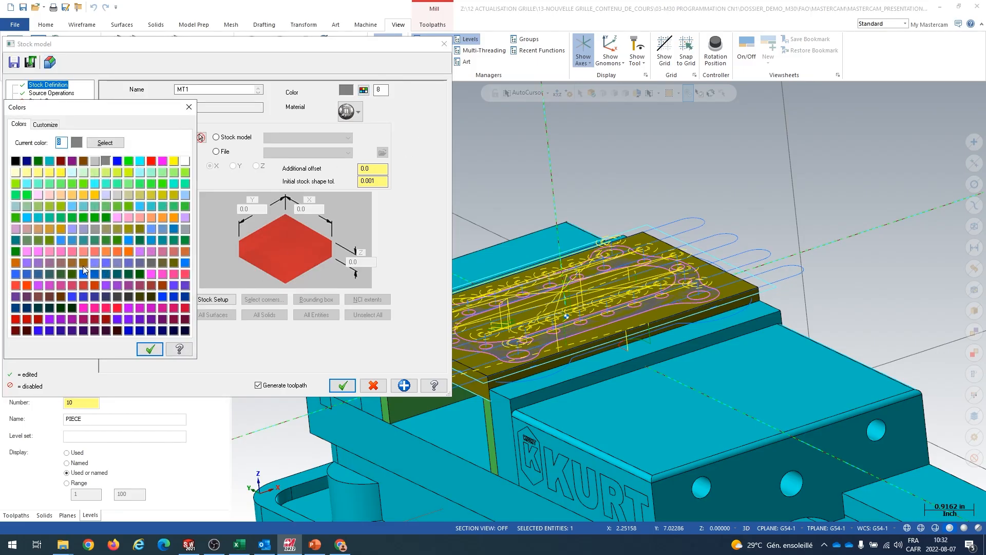
left_click(27, 263)
left_click(150, 350)
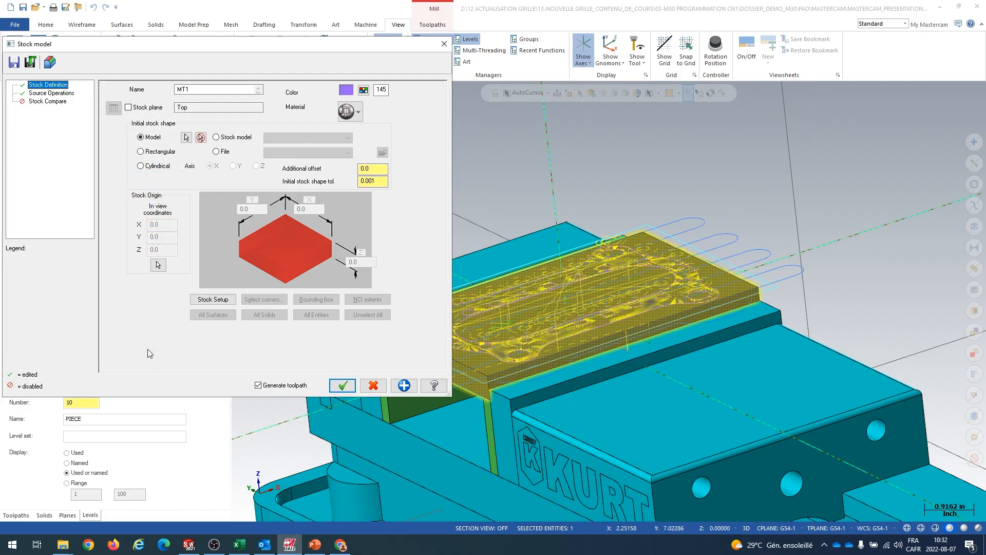
left_click(339, 386)
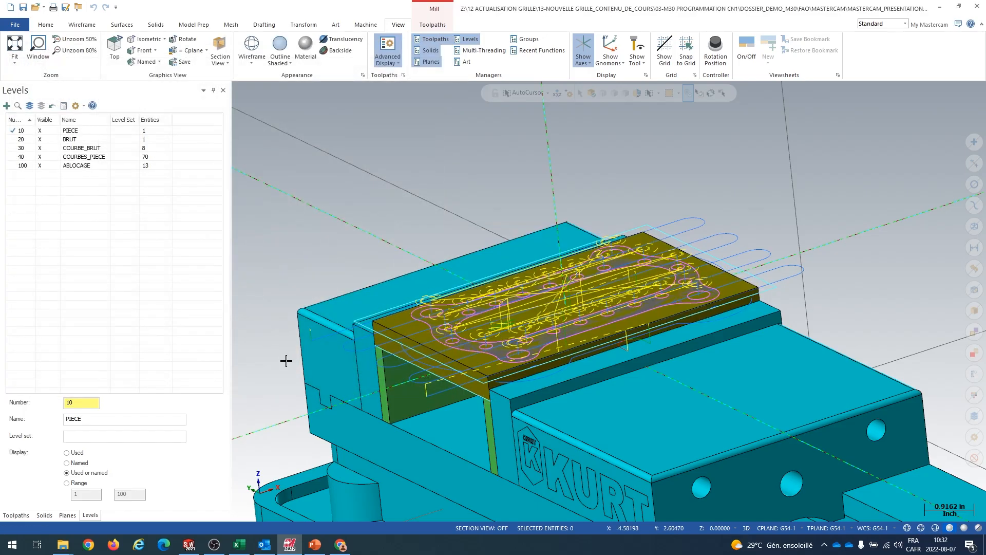
Display the MT1 stock model from operation 27 and hide level 20 BRUT to expose the machined result.
left_click(16, 515)
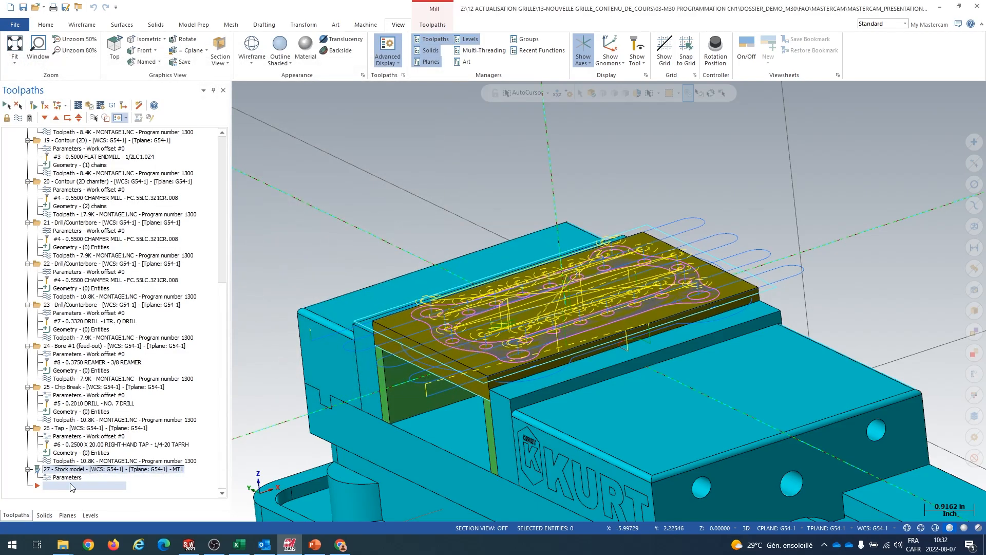
left_click(37, 470)
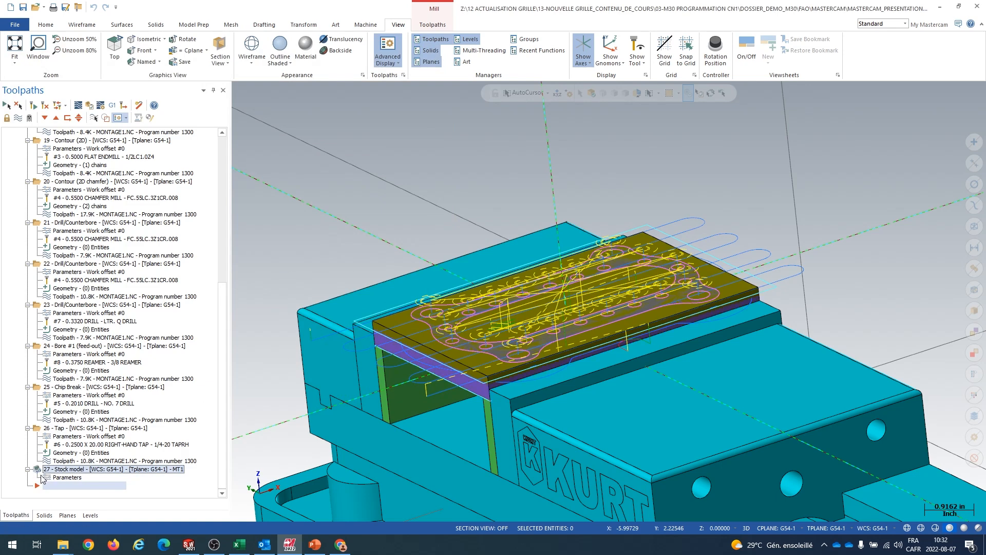
scroll(378, 338, "up", 5)
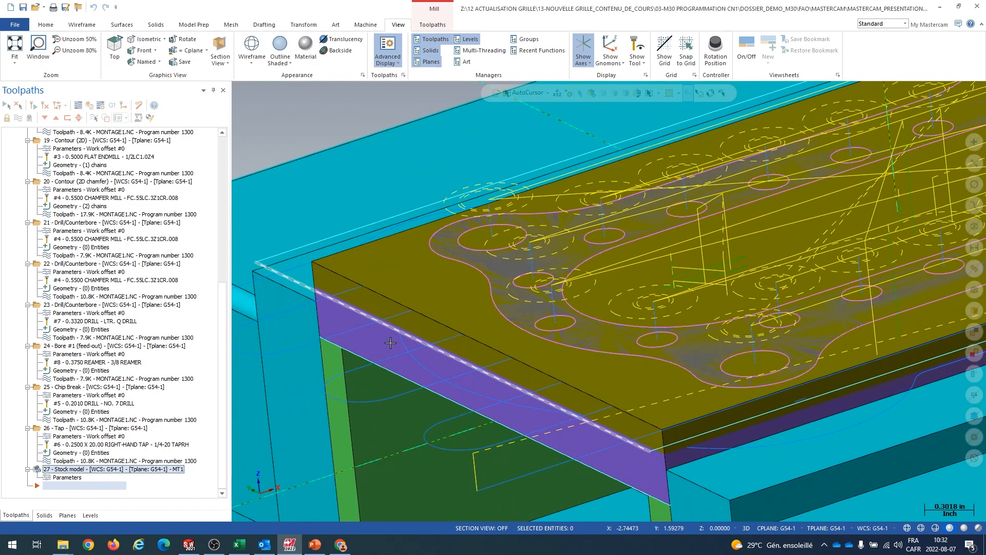
scroll(379, 337, "up", 5)
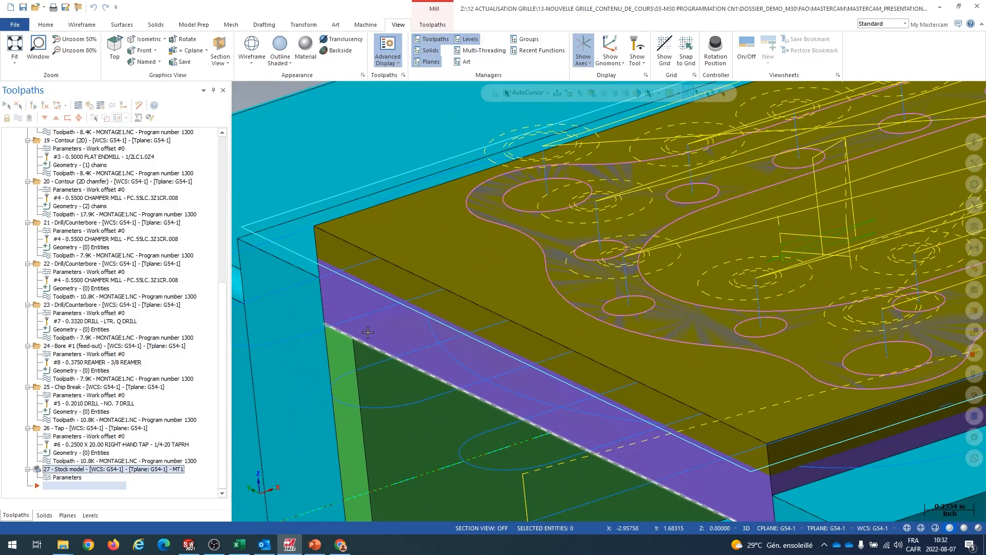
left_click(90, 516)
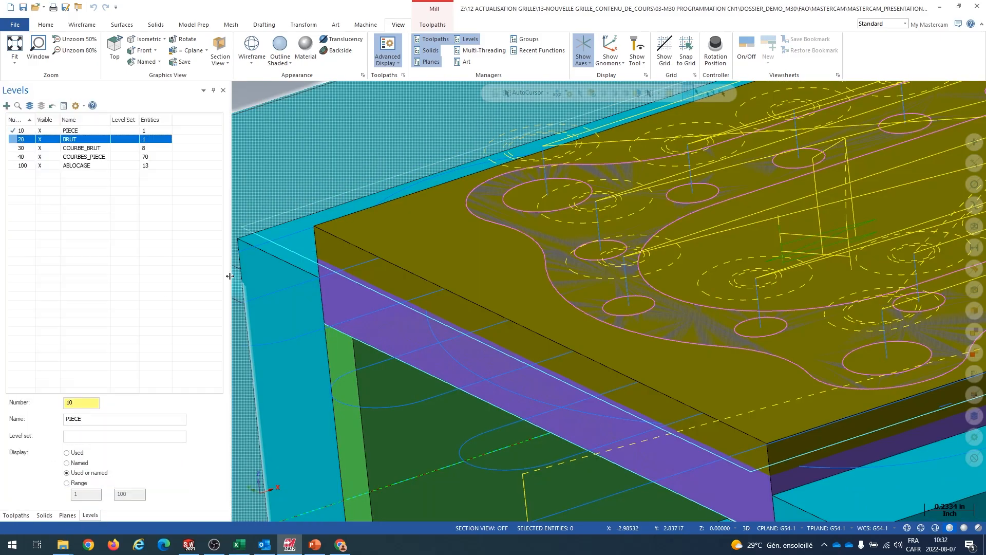
left_click(51, 140)
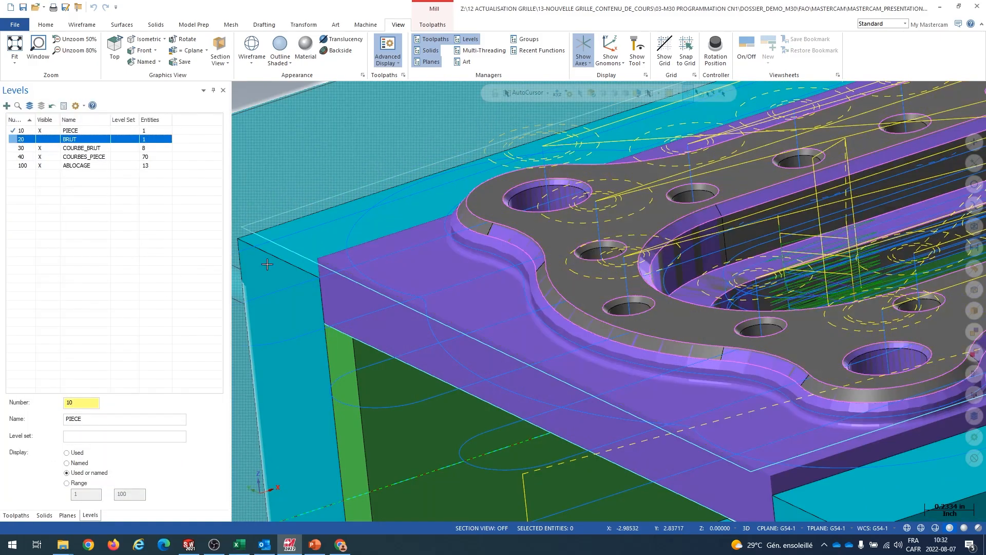
Inspect the MT1 stock model's machined contour, chamfers, holes and central pocket against the part from several angles.
scroll(484, 354, "up", 2)
scroll(484, 354, "down", 3)
scroll(484, 354, "up", 4)
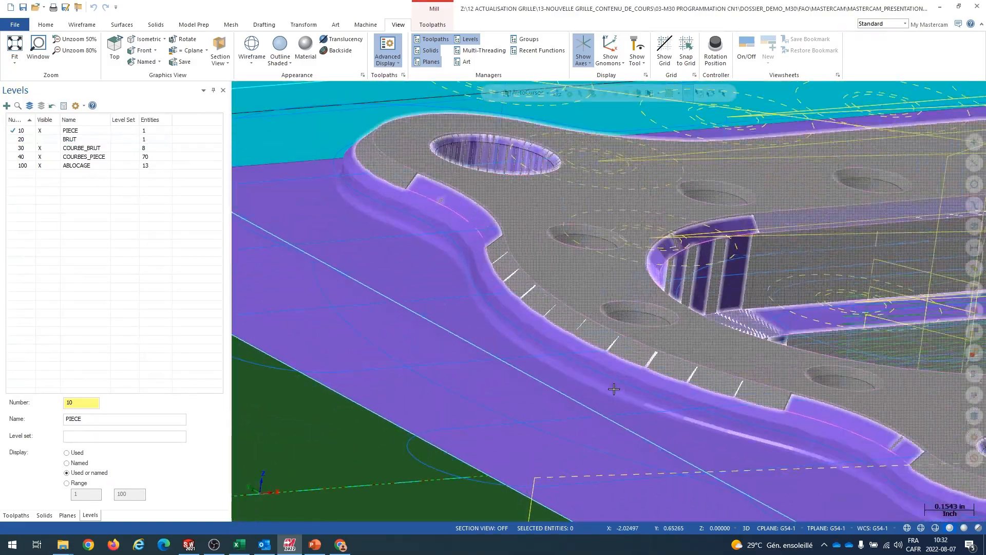
scroll(497, 338, "down", 3)
scroll(462, 324, "up", 2)
scroll(444, 315, "down", 2)
scroll(445, 315, "down", 3)
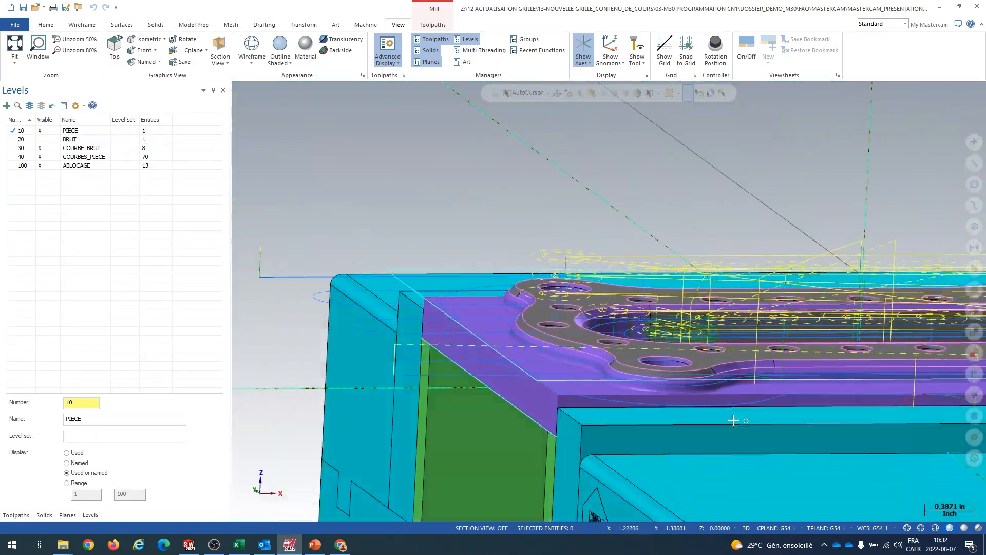
scroll(370, 422, "down", 3)
scroll(688, 336, "up", 5)
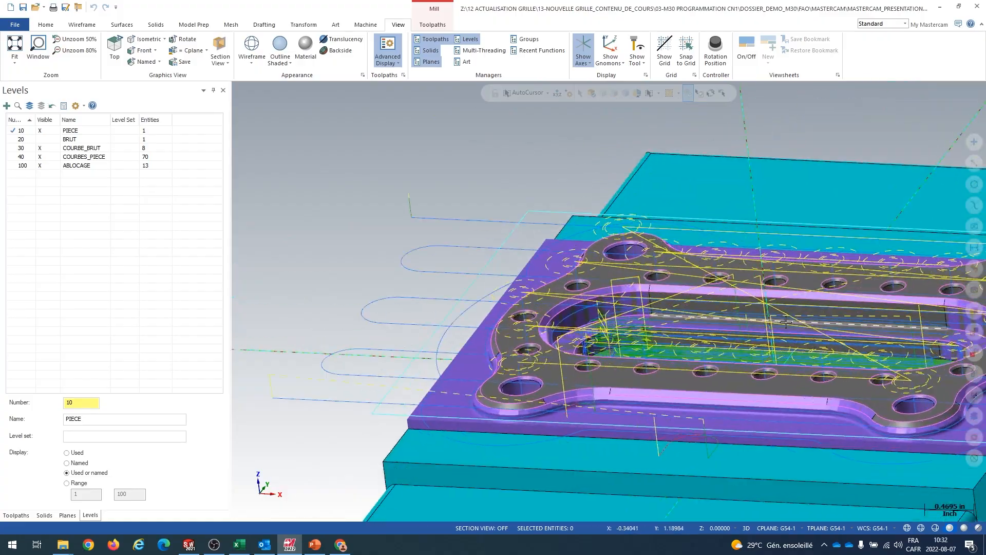
mouse_move(690, 332)
middle_mouse_down()
mouse_move(611, 347)
mouse_move(588, 337)
mouse_move(668, 328)
middle_mouse_up()
scroll(706, 322, "up", 2)
scroll(706, 323, "down", 4)
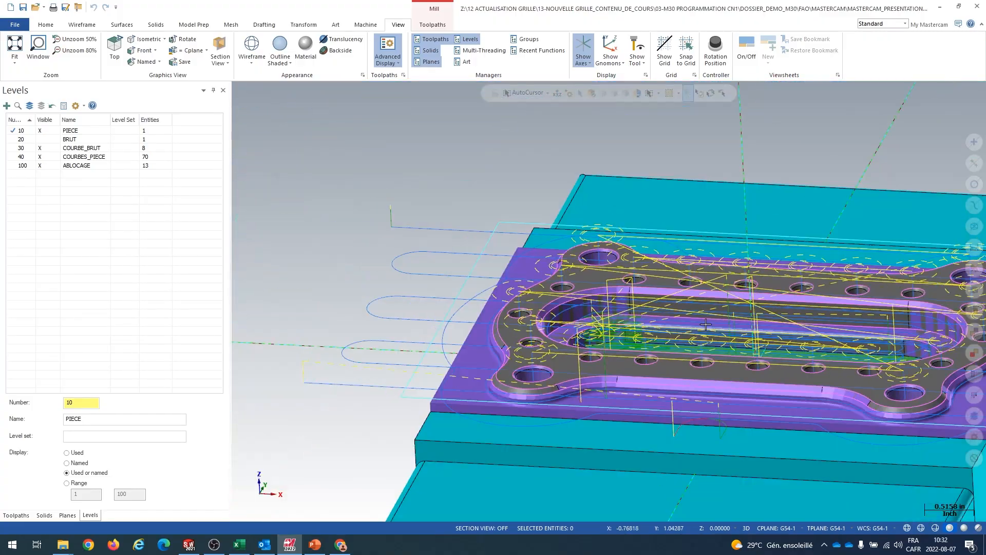
scroll(350, 309, "down", 1)
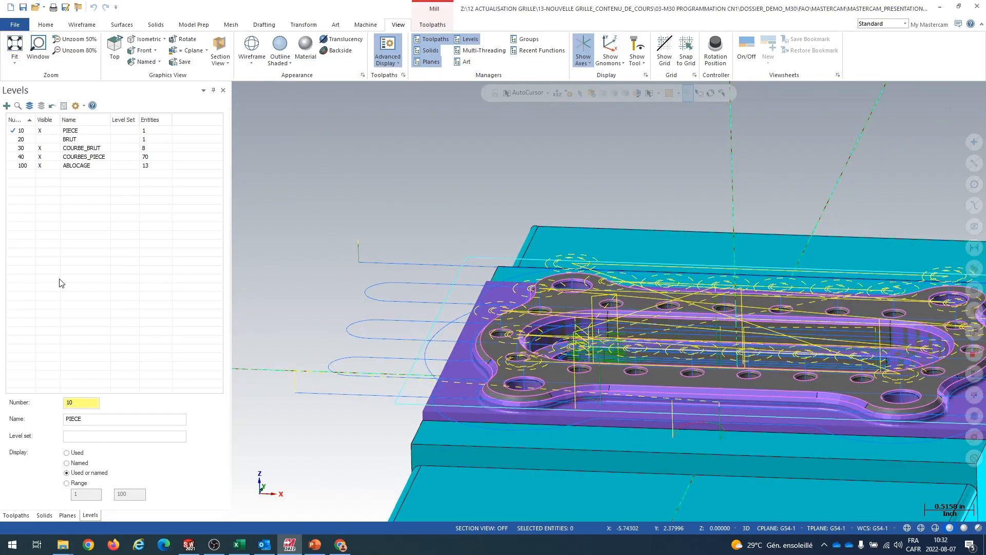
Start exporting the MT1 stock model as STL and browse on drive Z: to 12 ACTUALISATION GRILLE, 13-NOUVELLE GRILLE_CONTENU_DE_COURS, 03-M30 PROGRAMMATION CN1.
left_click(16, 515)
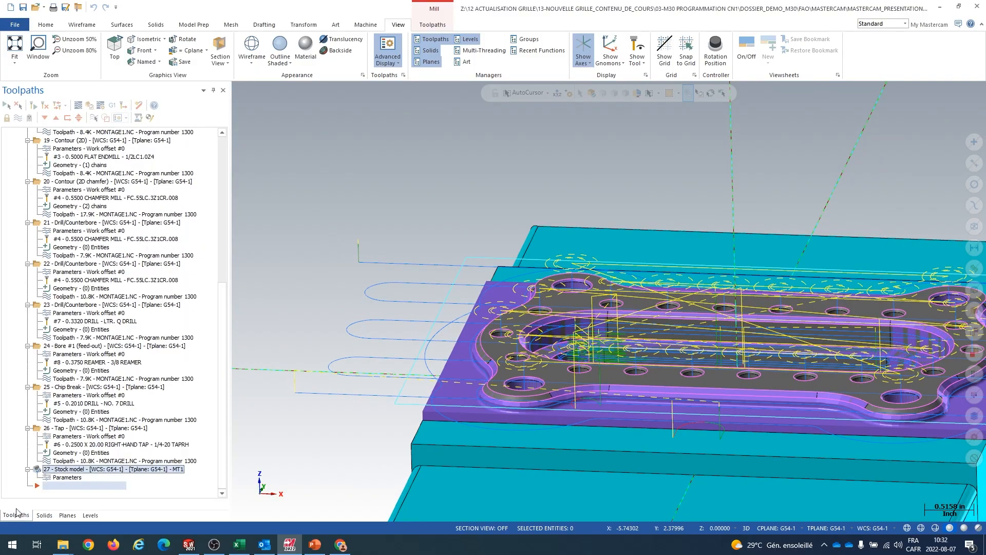
left_click(439, 26)
left_click(555, 57)
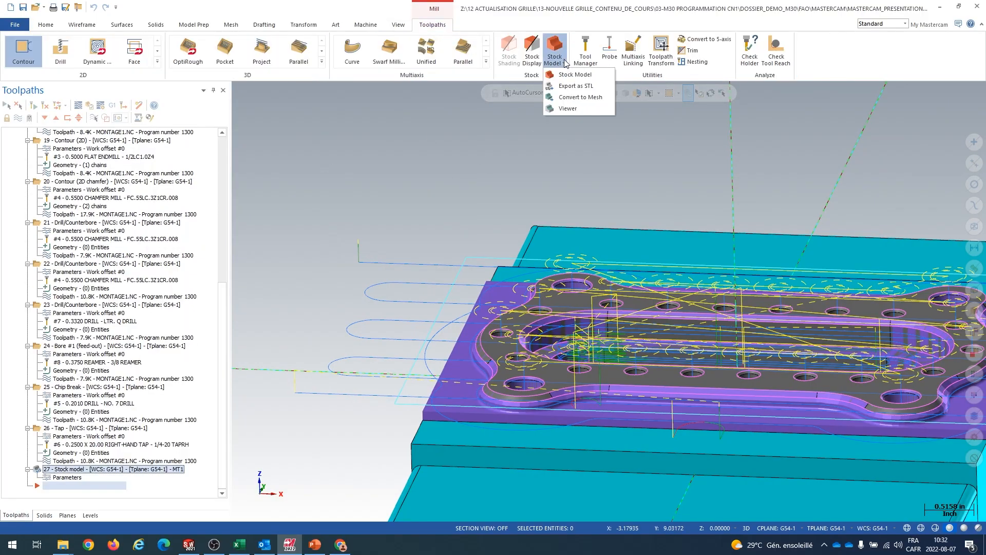
left_click(574, 86)
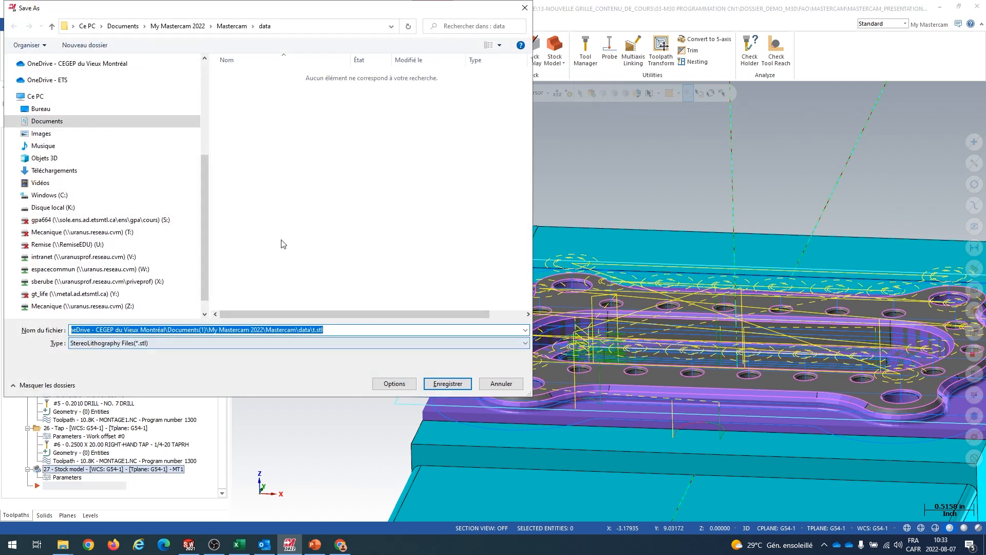
scroll(203, 256, "down", 1)
left_click(106, 289)
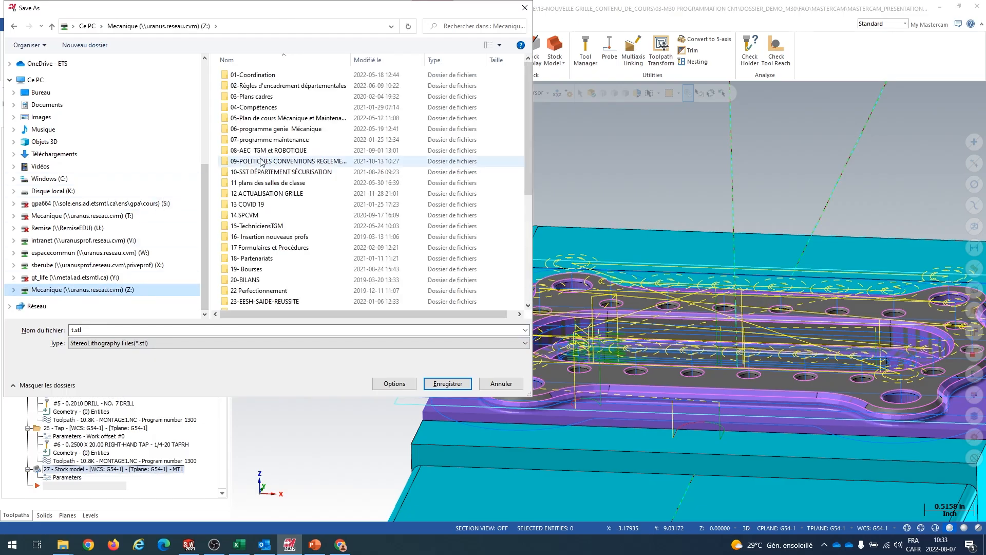
double_click(266, 195)
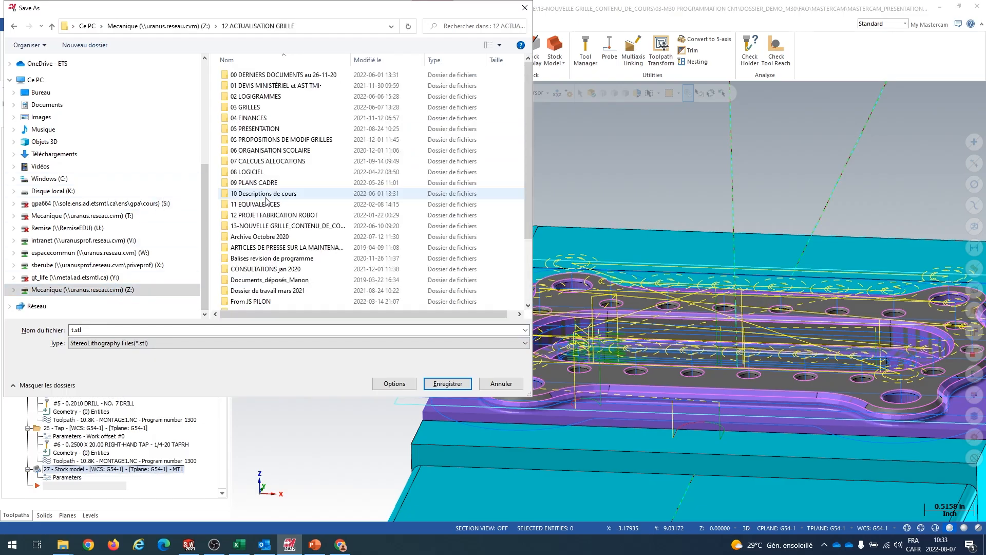
double_click(264, 226)
double_click(260, 129)
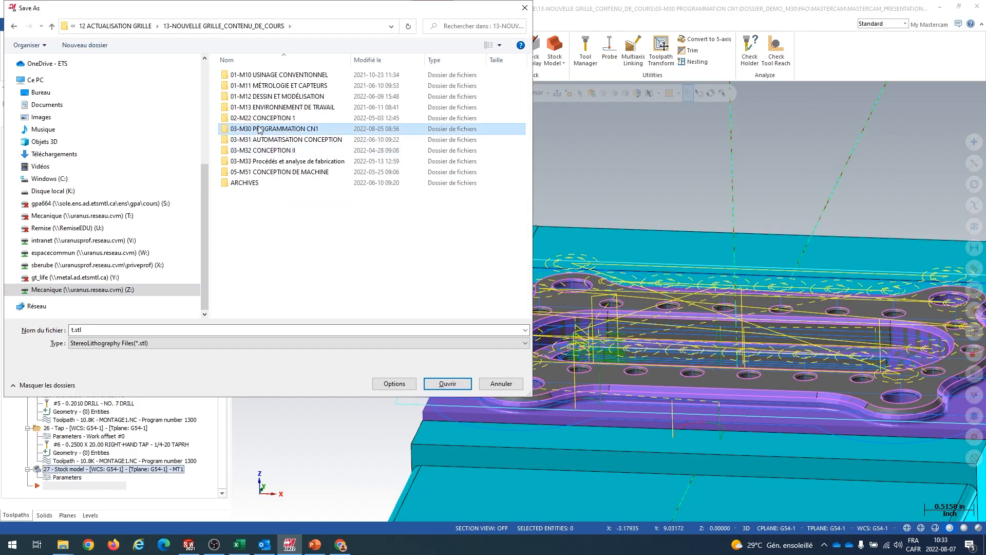
Save the STL file as MT1 in the DOSSIER_DEMO_M30\FAO\MASTERCAM folder.
double_click(252, 76)
double_click(243, 106)
double_click(250, 77)
double_click(160, 328)
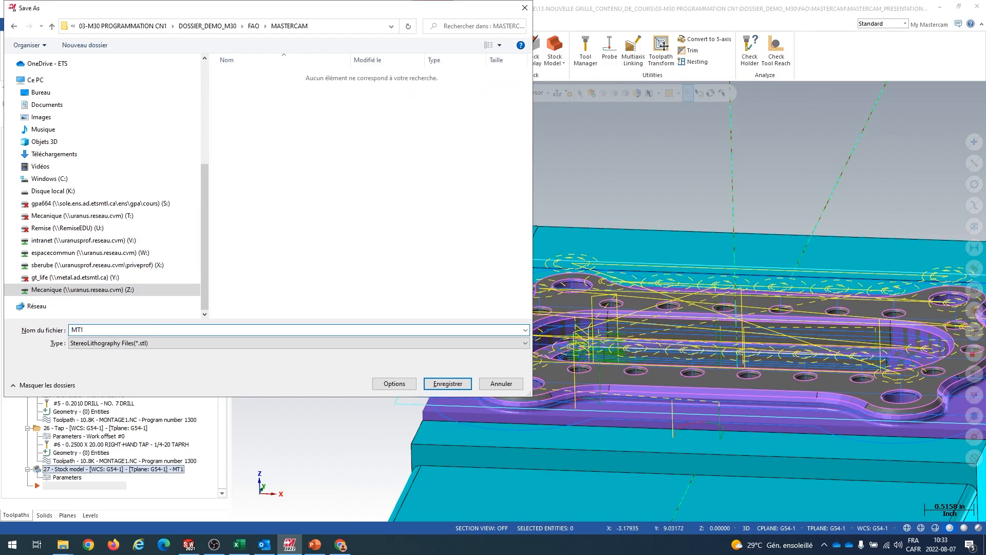
key("Return")
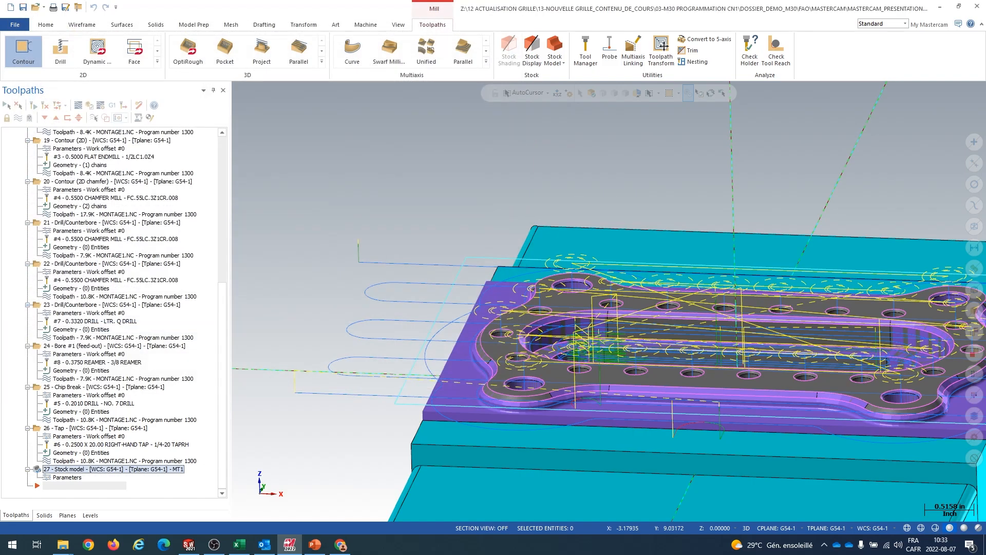